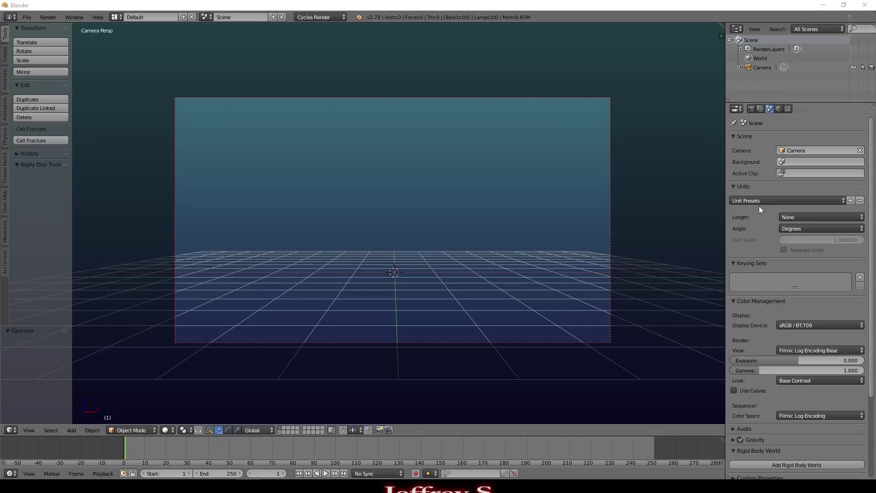
# Set the scene's length units to Metric with a unit scale of 10.
pyautogui.click(771, 200)
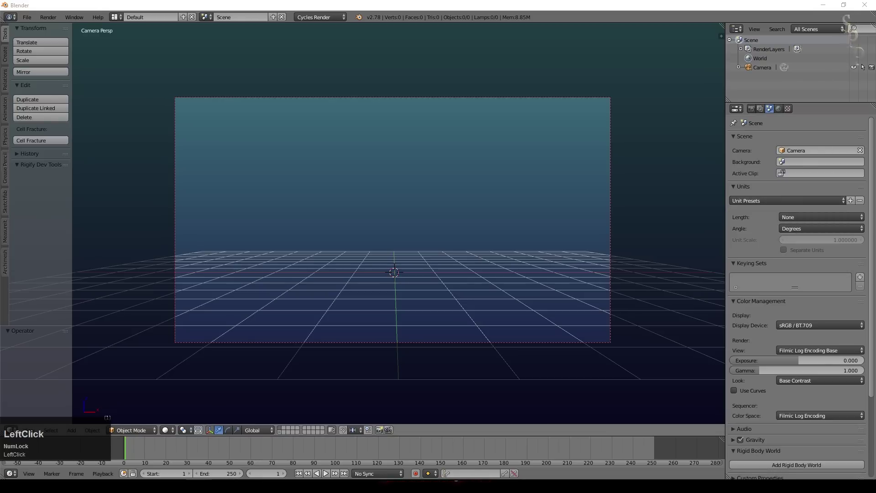
pyautogui.click(813, 216)
pyautogui.click(812, 208)
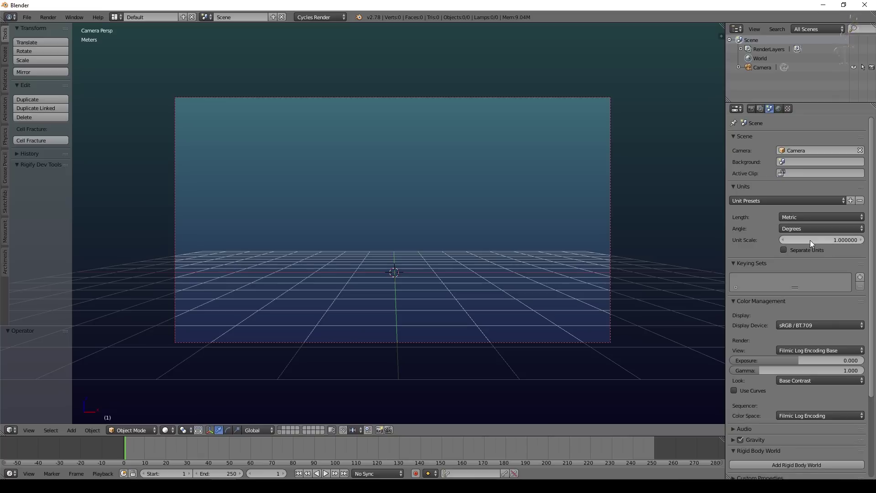
pyautogui.click(825, 238)
pyautogui.write('10')
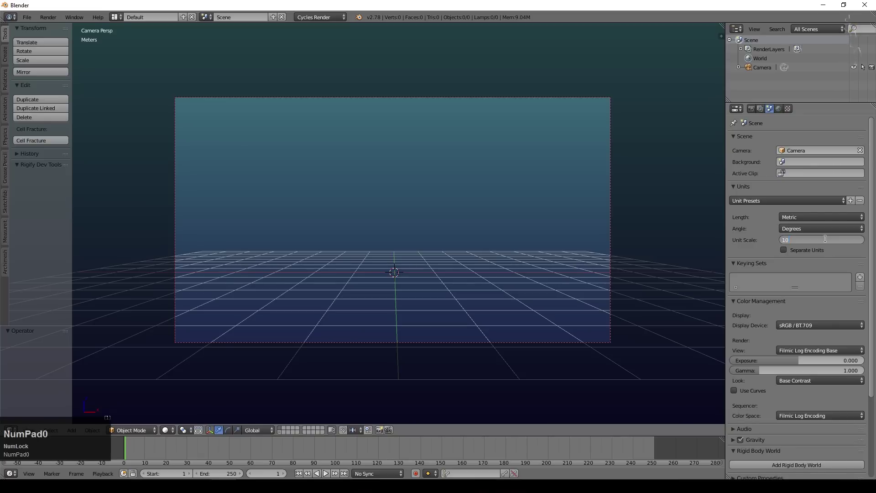
pyautogui.press('Return')
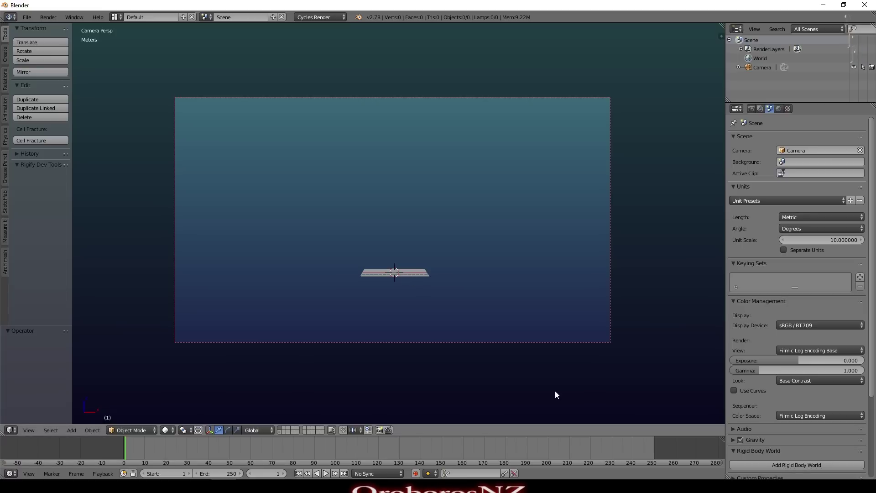
# Add a mesh plane at the scene origin on the second layer.
pyautogui.click(284, 428)
pyautogui.moveTo(421, 291); pyautogui.dragTo(420, 321, button='middle')
pyautogui.scroll(4, 416, 315)
pyautogui.hotkey('shift', 'a')
pyautogui.moveTo(414, 308)
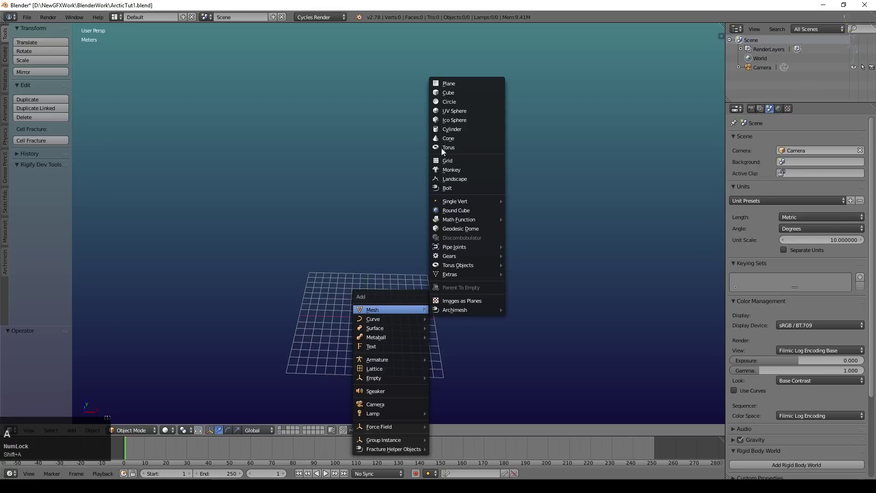
pyautogui.click(439, 83)
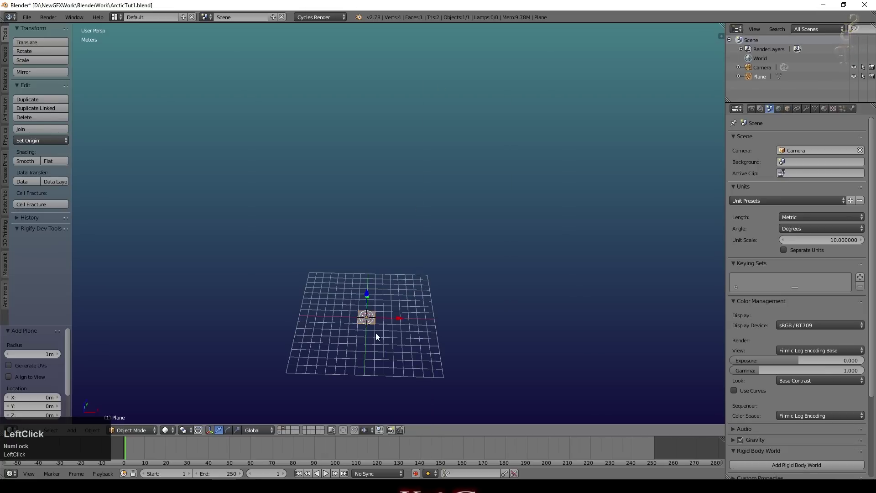
# Scale the plane up by 100 and again by 7, with its transform properties shown.
pyautogui.press('n')
pyautogui.press('KP_7')
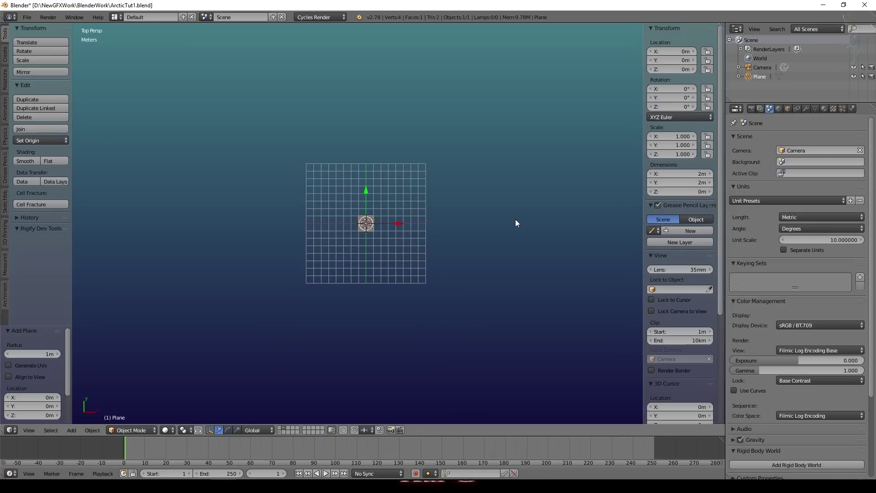
pyautogui.press('s')
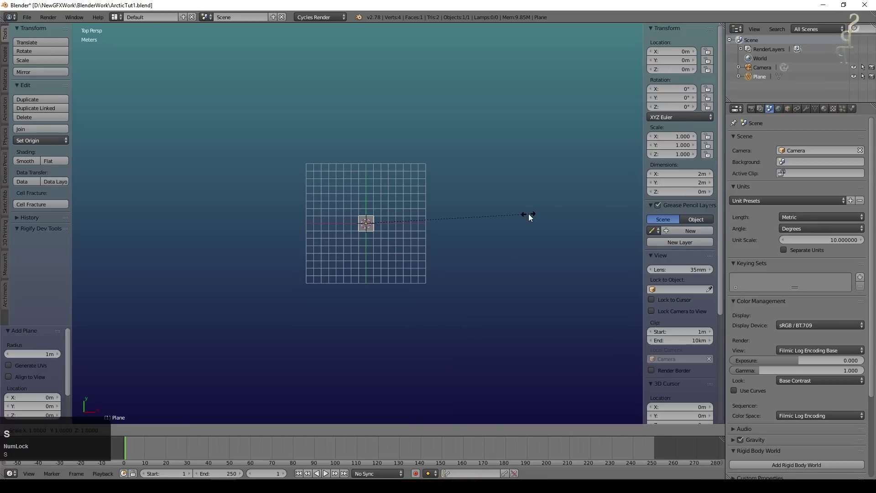
pyautogui.write('100')
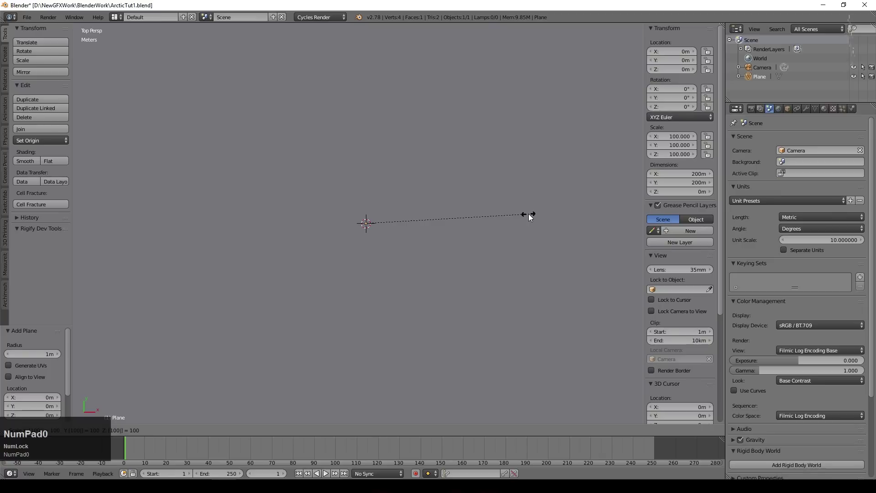
pyautogui.press('KP_Enter')
pyautogui.scroll(-10, 559, 142)
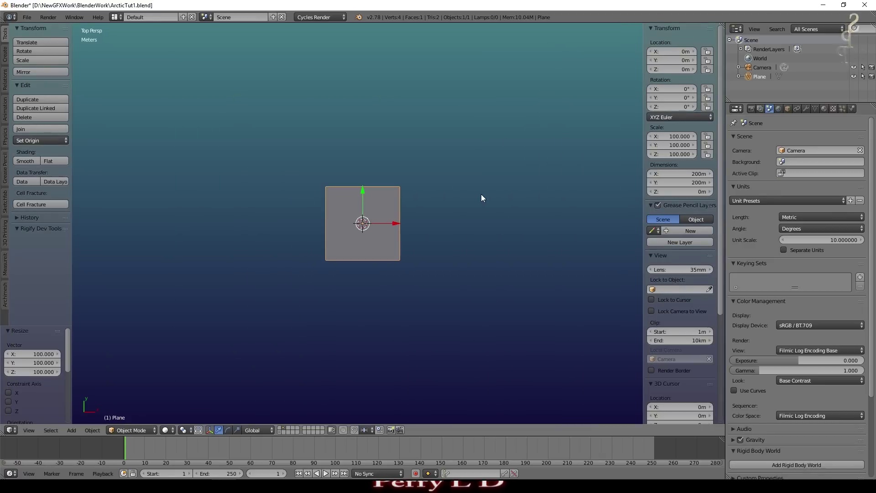
pyautogui.write('s7')
pyautogui.press('KP_Enter')
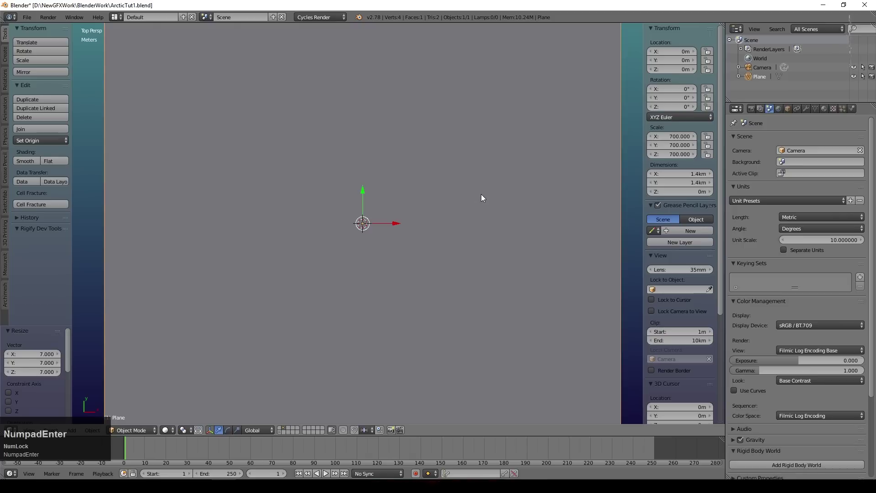
pyautogui.scroll(-6, 481, 197)
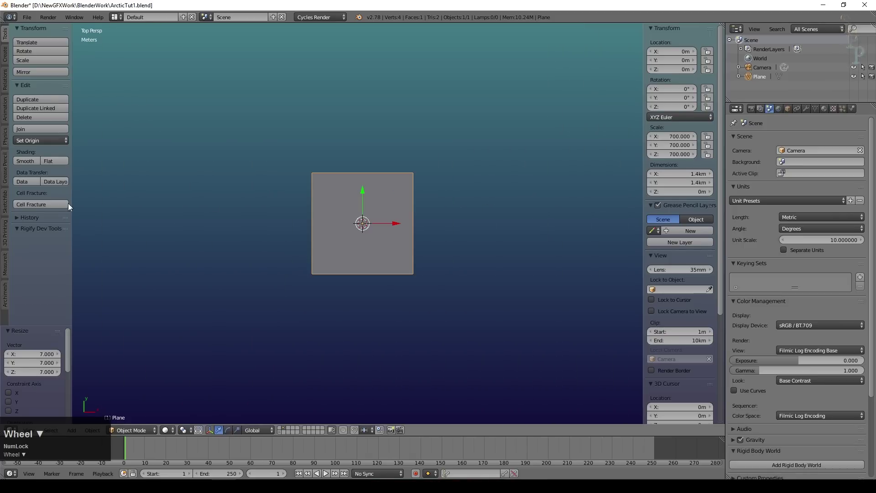
# Scale the plane down by a factor of about 0.9, to about 1.26 km square.
pyautogui.rightClick(577, 200)
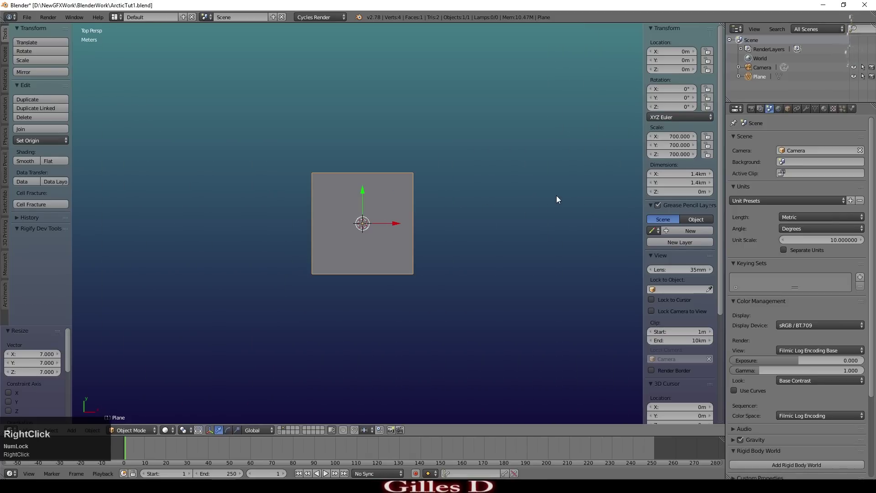
pyautogui.press('s')
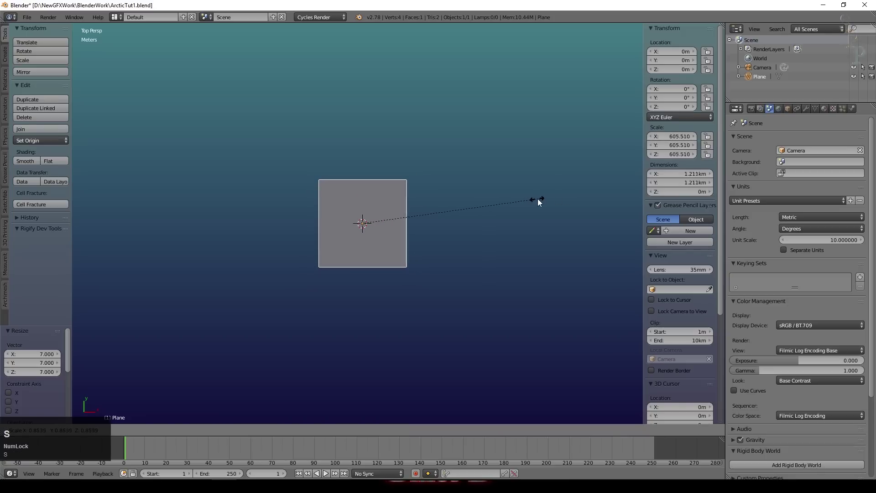
pyautogui.click(543, 237)
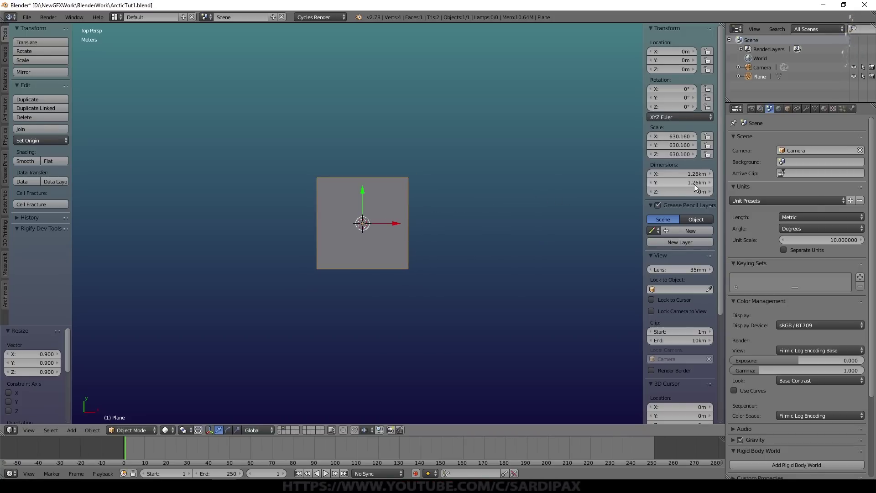
# Create a new material named Sea on the plane.
pyautogui.click(824, 109)
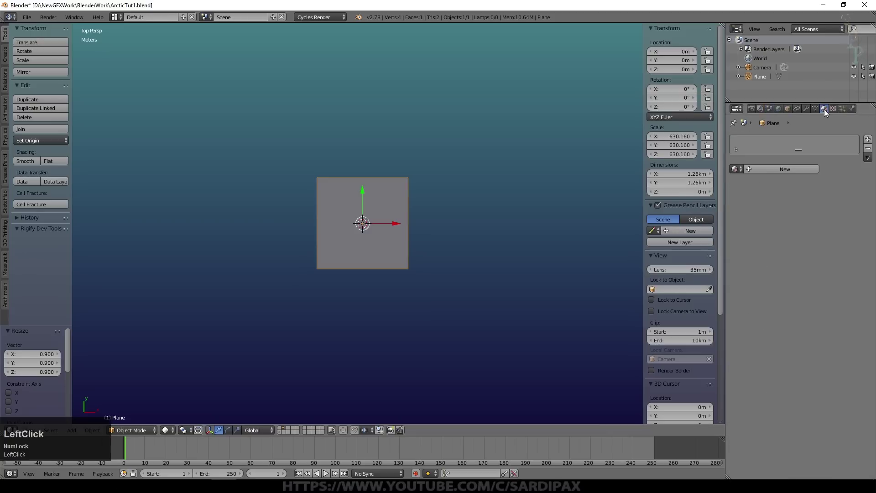
pyautogui.click(788, 169)
pyautogui.write('Sea')
pyautogui.press('Return')
# Give the Sea material a blue-green diffuse colour and copy that colour to its viewport colour.
pyautogui.click(811, 233)
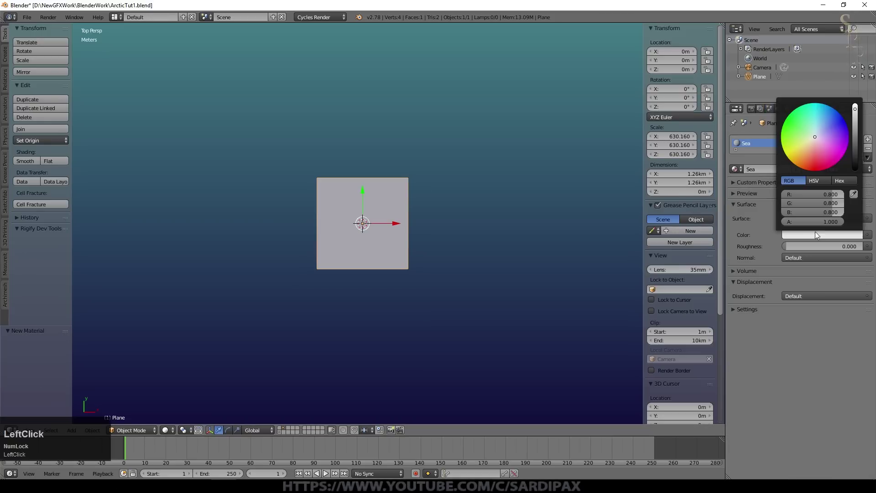
pyautogui.moveTo(819, 125); pyautogui.dragTo(810, 120)
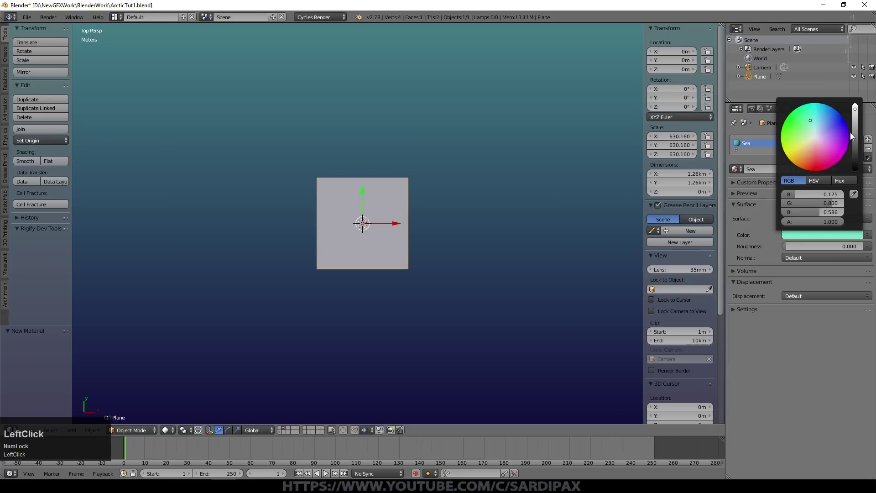
pyautogui.click(736, 309)
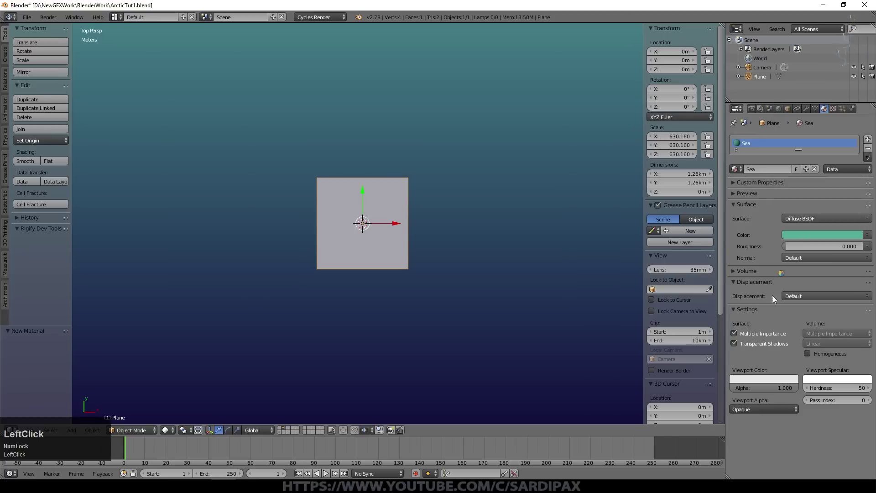
pyautogui.moveTo(772, 296); pyautogui.dragTo(760, 380)
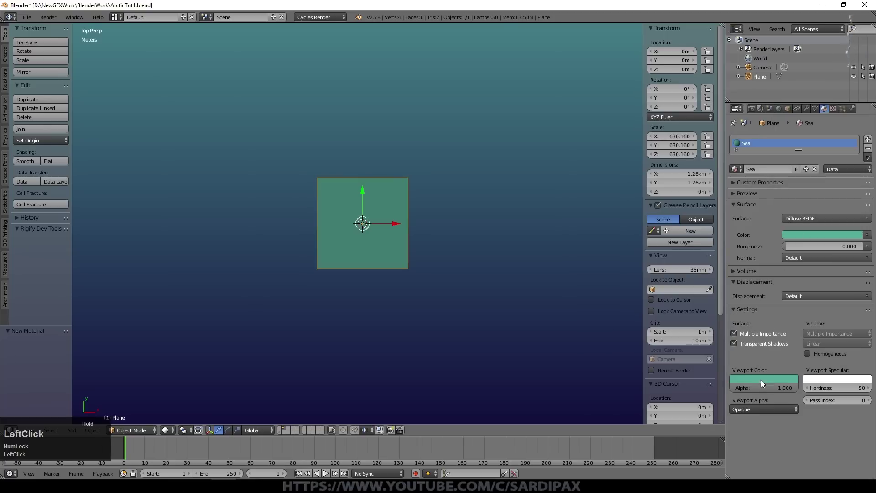
# Add a Sun lamp at the scene origin on another empty layer.
pyautogui.click(280, 432)
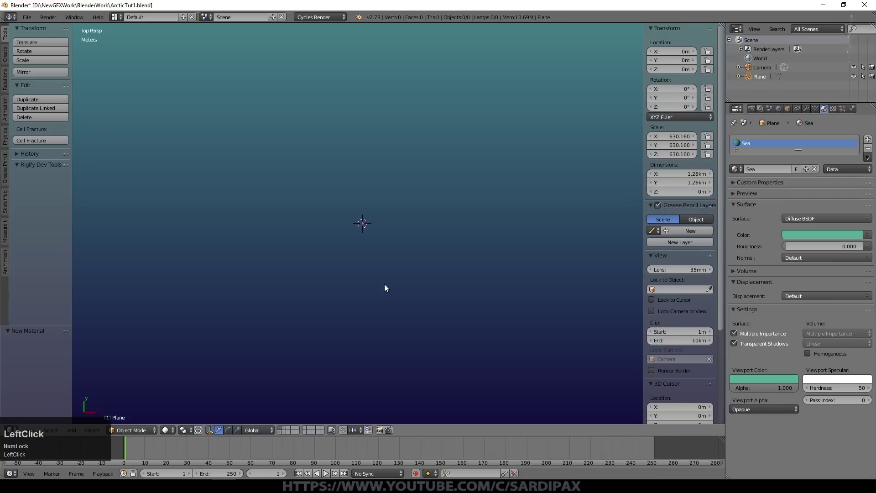
pyautogui.hotkey('shift', 'a')
pyautogui.moveTo(390, 270)
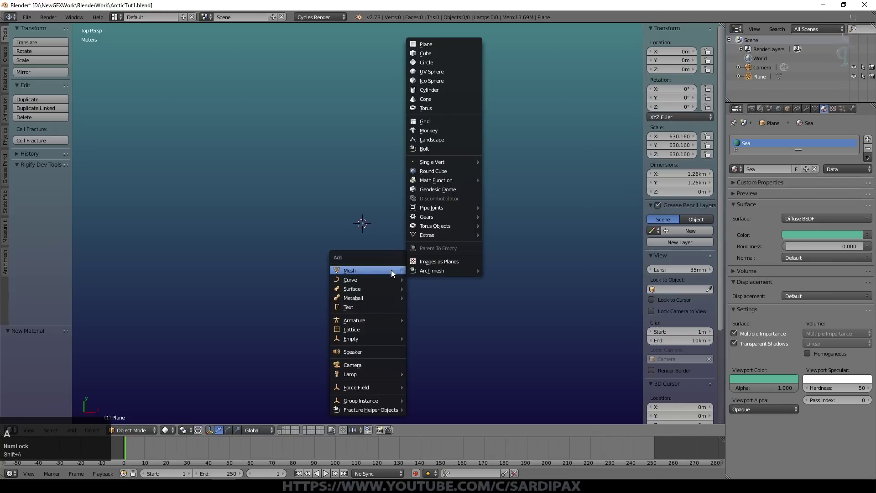
pyautogui.moveTo(383, 374)
pyautogui.click(423, 383)
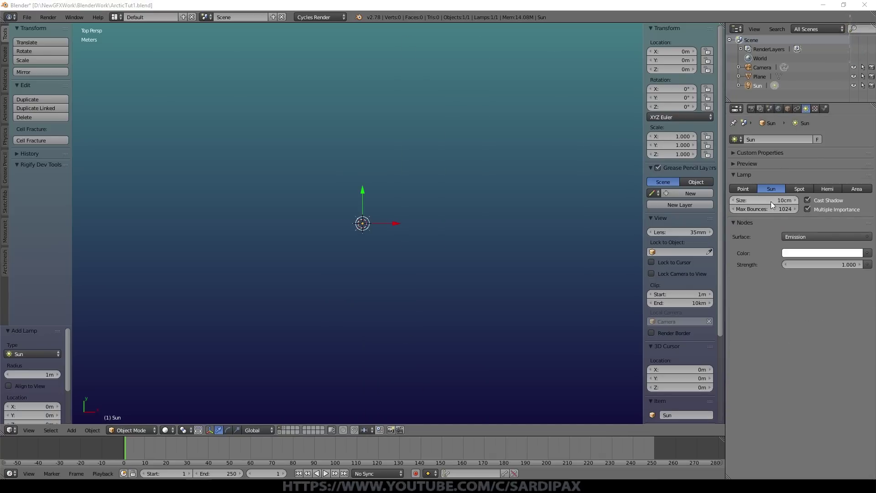
# Set the Sun lamp's size to 1 mm.
pyautogui.click(770, 201)
pyautogui.write('1mm')
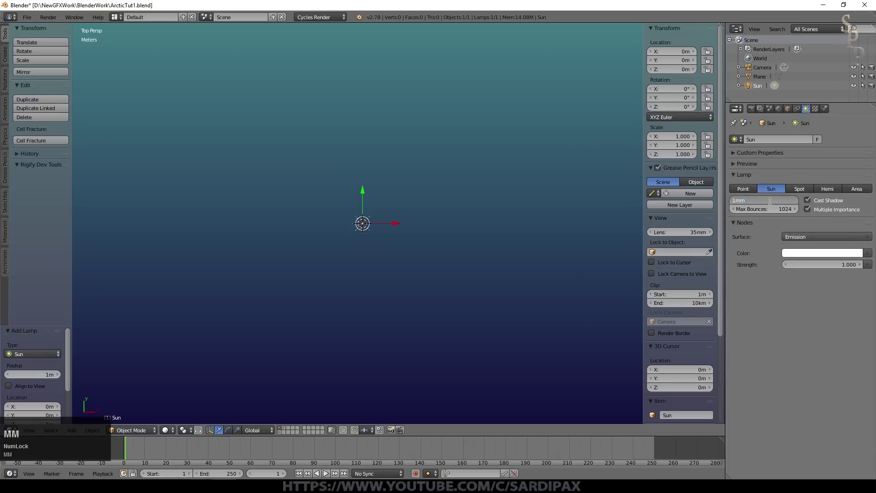
pyautogui.press('Return')
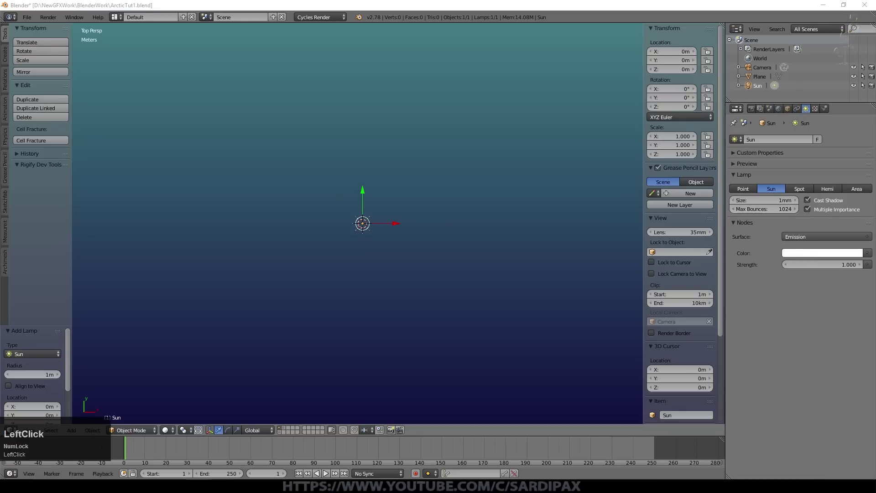
# Tint the Sun lamp's emission colour pale blue and set its strength to 6.
pyautogui.click(804, 254)
pyautogui.click(817, 153)
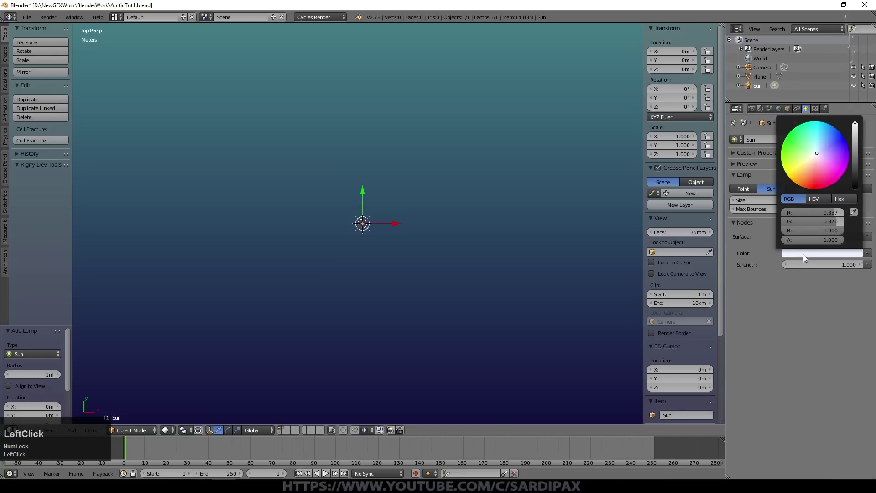
pyautogui.click(819, 152)
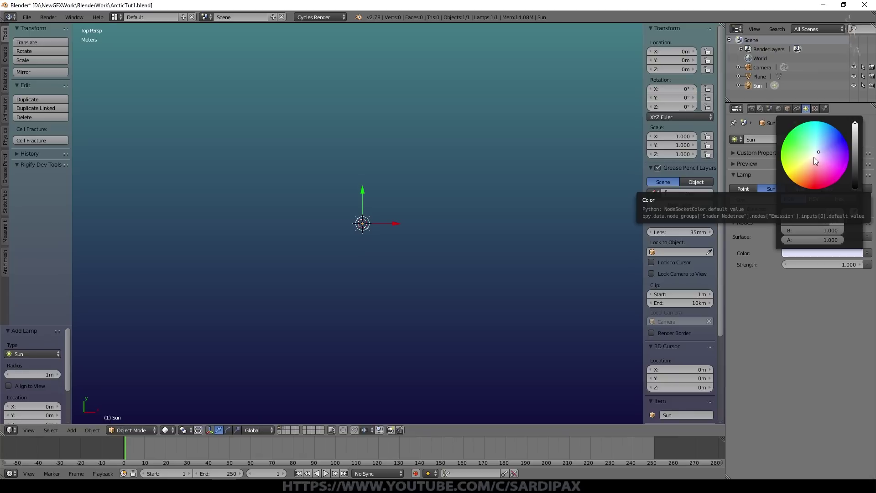
pyautogui.click(826, 264)
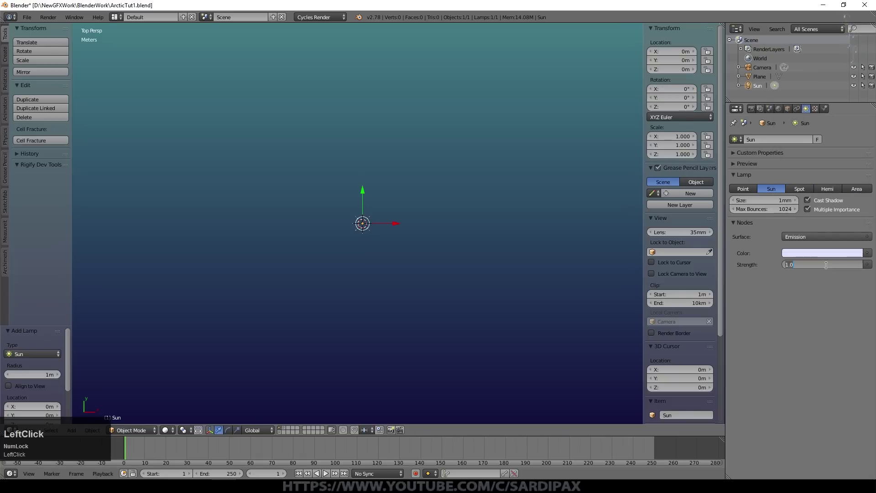
pyautogui.write('6')
pyautogui.press('KP_Enter')
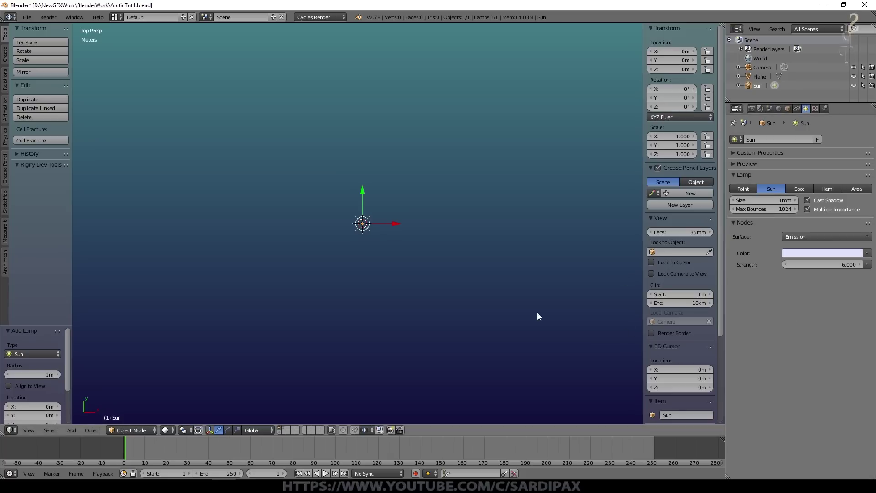
# Save the scene over the existing ArcticTut1.blend file.
pyautogui.press('Num_Lock')
pyautogui.hotkey('ctrl', 's')
pyautogui.click(590, 216)
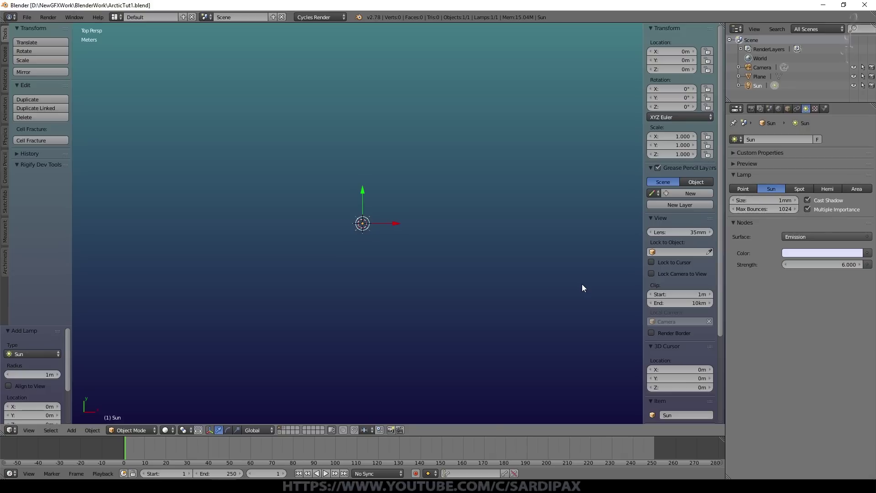
# Scale the Sun lamp object up to about 18.3 in the front view.
pyautogui.moveTo(403, 303); pyautogui.dragTo(395, 260, button='middle')
pyautogui.press('KP_1')
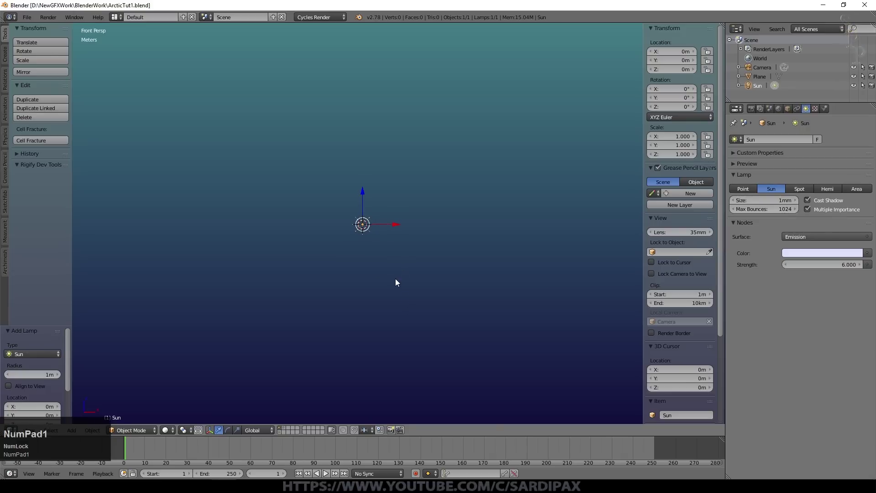
pyautogui.press('s')
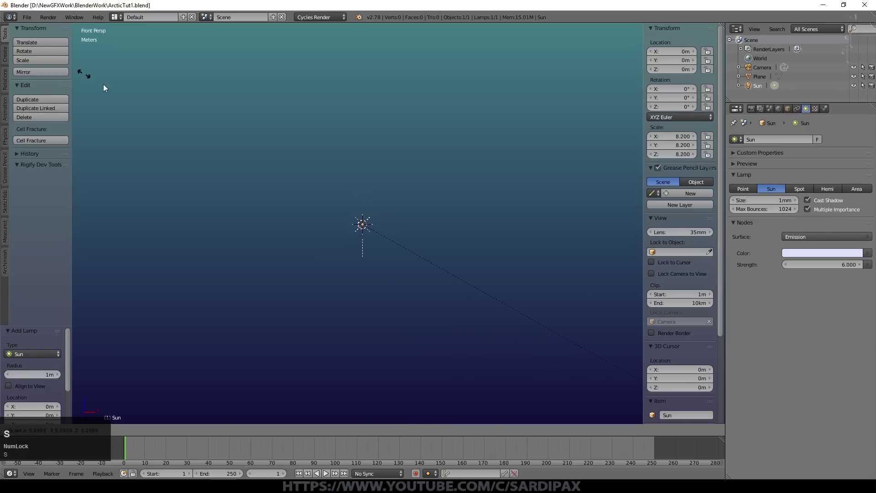
pyautogui.click(621, 340)
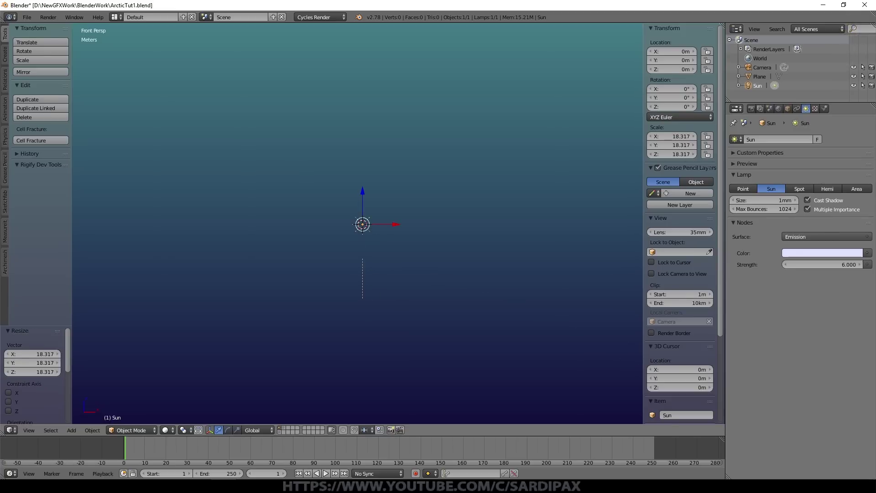
pyautogui.click(414, 332)
# Rotate the Sun lamp 45° about the X axis.
pyautogui.press('KP_7')
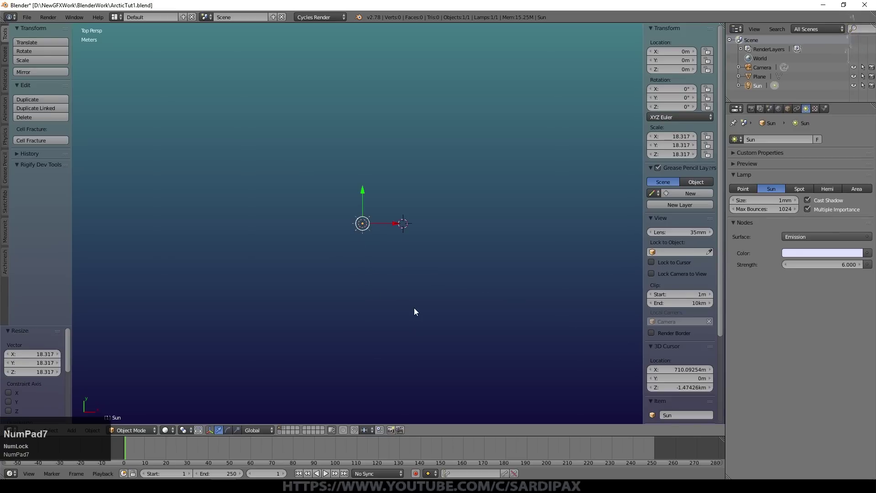
pyautogui.press('r')
pyautogui.press('x')
pyautogui.press('KP_4')
pyautogui.press('KP_5')
pyautogui.press('KP_Enter')
pyautogui.moveTo(412, 305); pyautogui.dragTo(305, 314, button='middle')
pyautogui.press('KP_7')
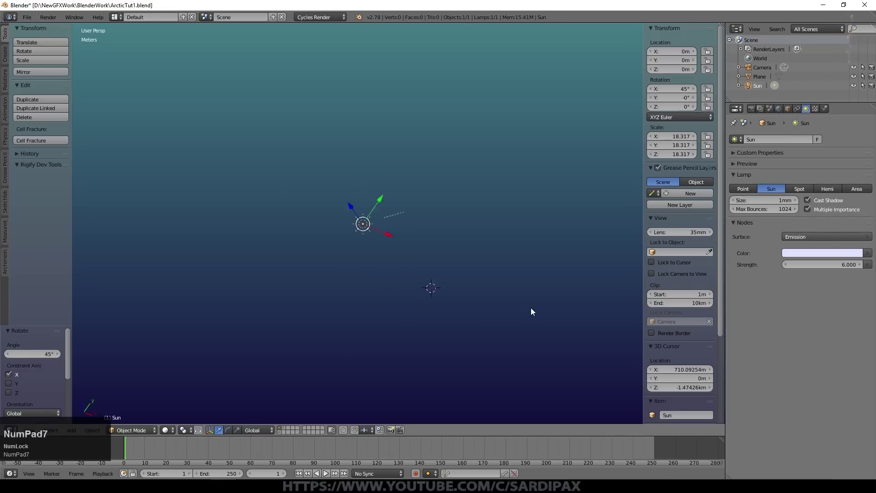
# Rotate the Sun lamp in the top view to about -117° on Z.
pyautogui.press('r')
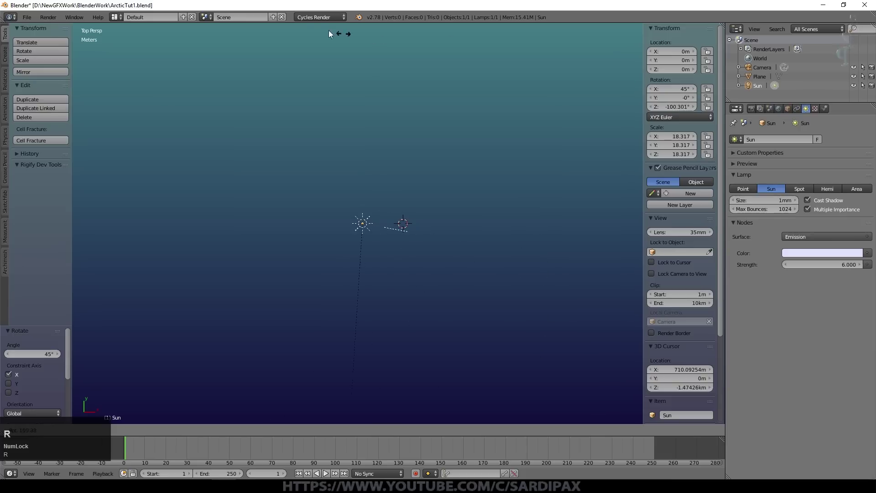
pyautogui.click(235, 390)
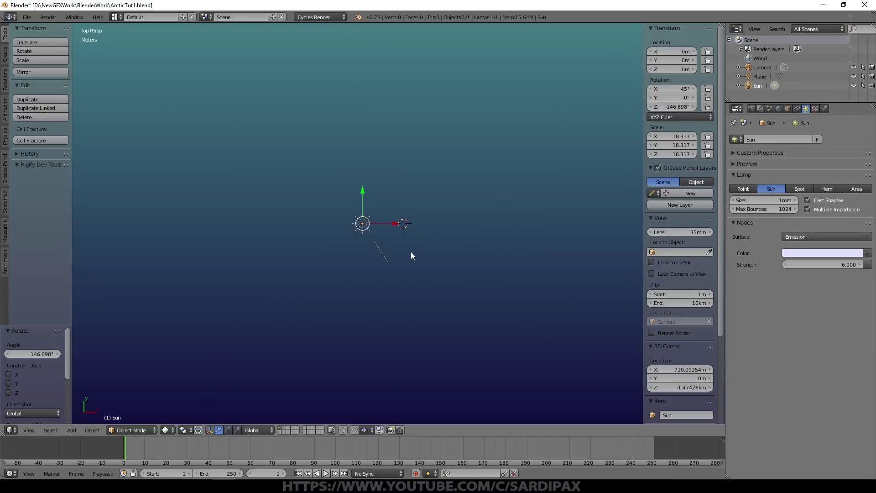
pyautogui.press('r')
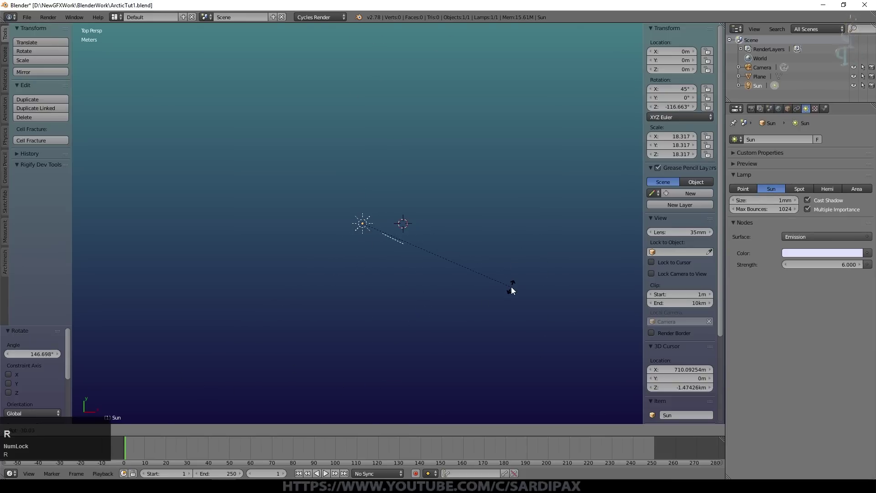
pyautogui.click(511, 288)
pyautogui.click(521, 298)
# Tilt the Sun lamp in orthographic front view to about X 73°, Y 13°, Z -113° and move it to about X -1.58 km, Z 385 m.
pyautogui.press('KP_1')
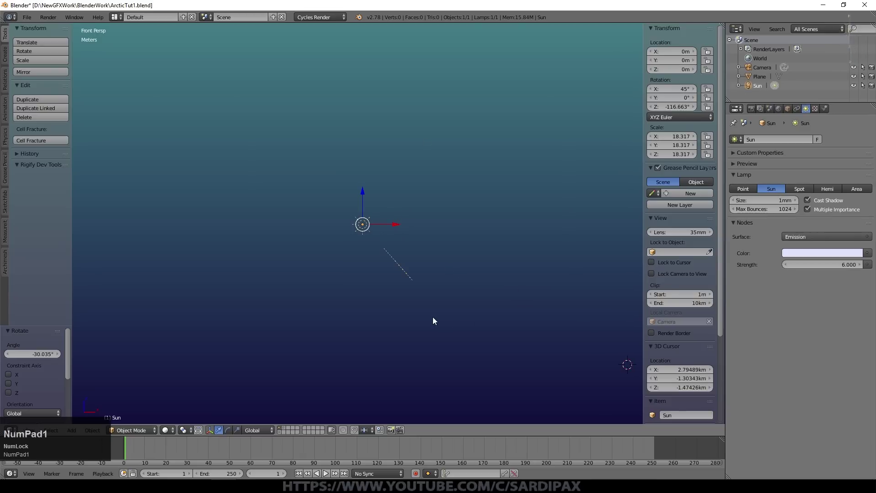
pyautogui.press('KP_5')
pyautogui.press('r')
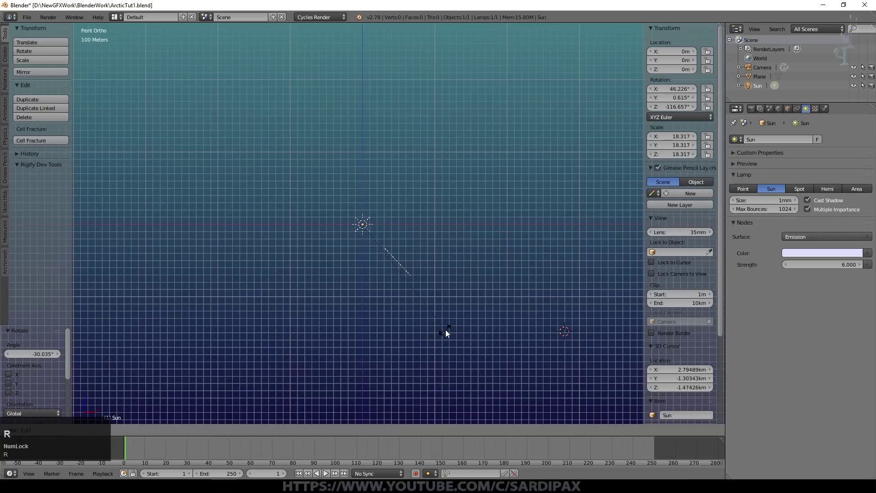
pyautogui.click(518, 294)
pyautogui.press('g')
pyautogui.click(355, 243)
pyautogui.scroll(-2, 392, 247)
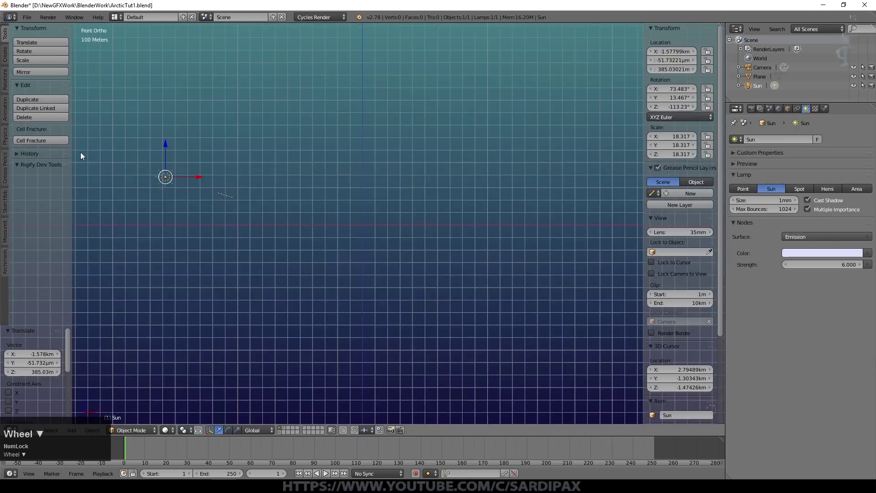
# Place the 3D cursor near the axes' crossing in the front view and add a mesh plane at it.
pyautogui.click(363, 224)
pyautogui.hotkey('shift', 'a')
pyautogui.moveTo(367, 139)
pyautogui.click(434, 139)
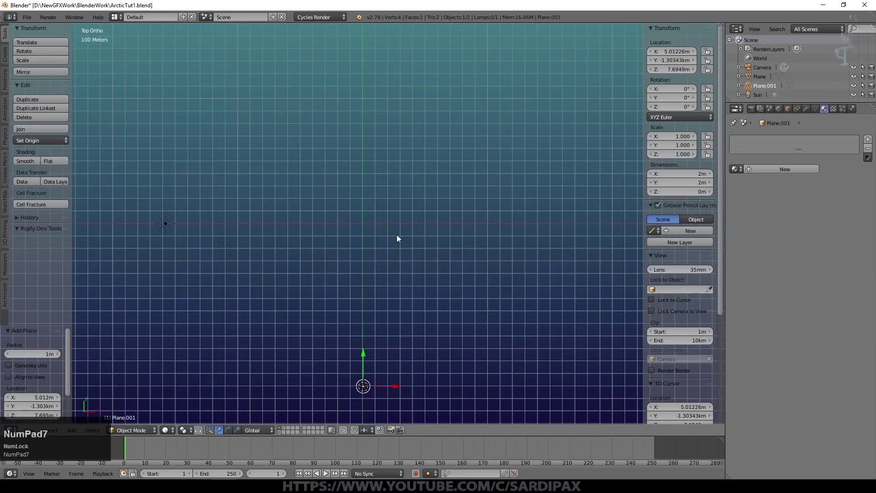
# Move the new plane in the top view close to the world origin, to about X 31 cm, Y -6 cm.
pyautogui.moveTo(363, 352); pyautogui.dragTo(363, 329)
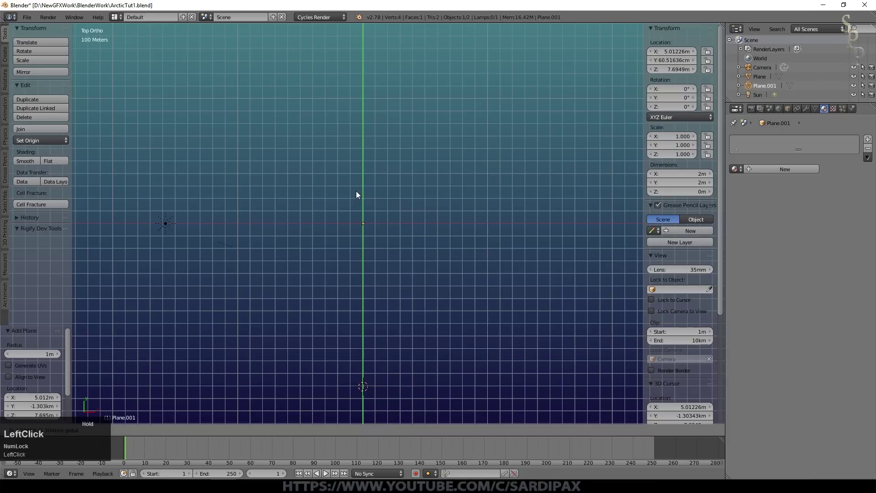
pyautogui.moveTo(357, 191); pyautogui.dragTo(357, 191)
pyautogui.scroll(5, 394, 218)
pyautogui.moveTo(423, 218); pyautogui.dragTo(390, 223)
pyautogui.scroll(12, 390, 223)
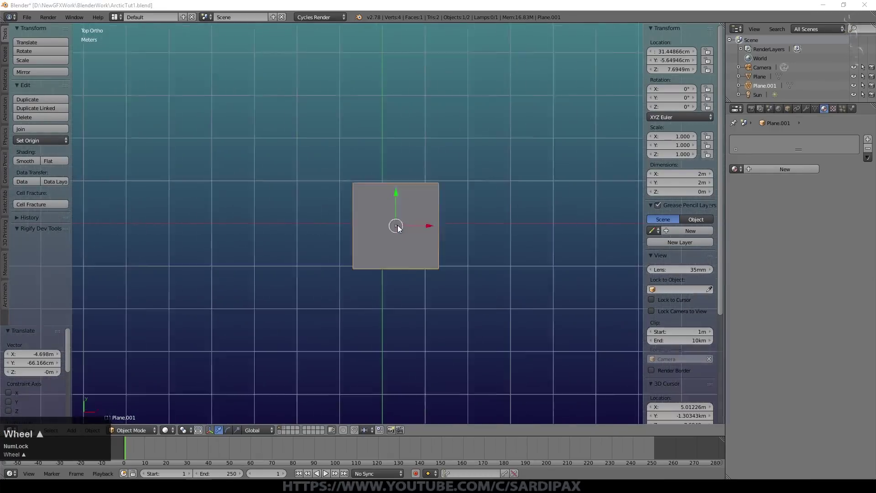
pyautogui.scroll(-2, 422, 244)
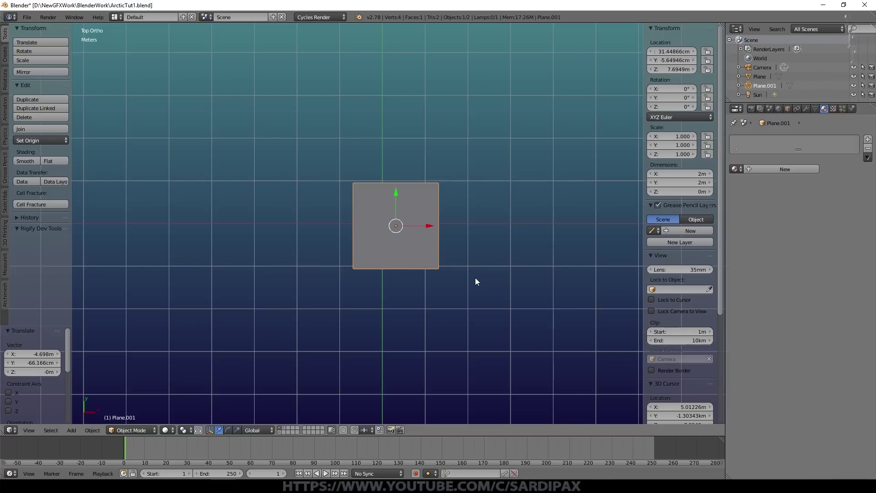
# Scale the new plane uniformly by a factor of 200.
pyautogui.press('s')
pyautogui.press('KP_2')
pyautogui.press('KP_0')
pyautogui.press('KP_0')
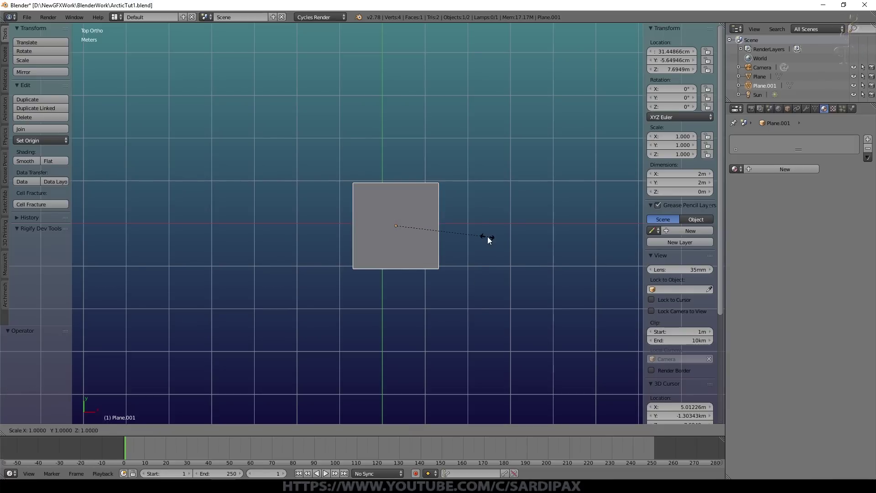
pyautogui.press('KP_Enter')
pyautogui.scroll(-10, 571, 239)
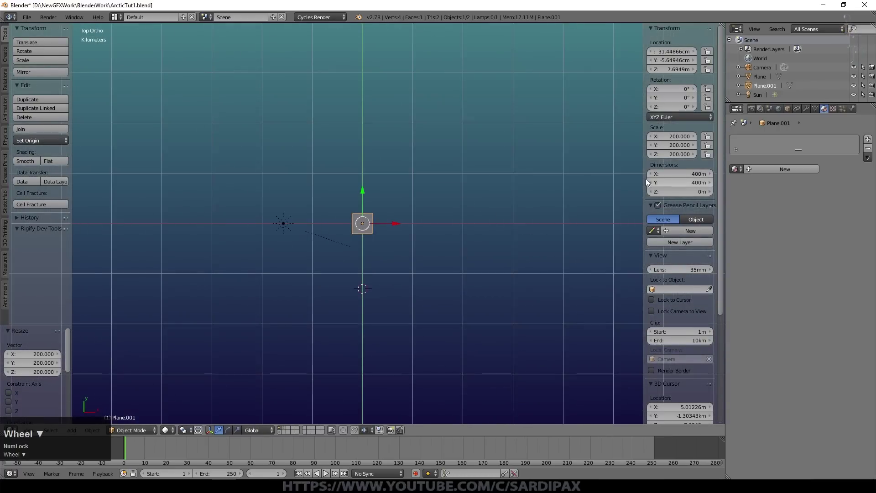
pyautogui.scroll(1, 464, 245)
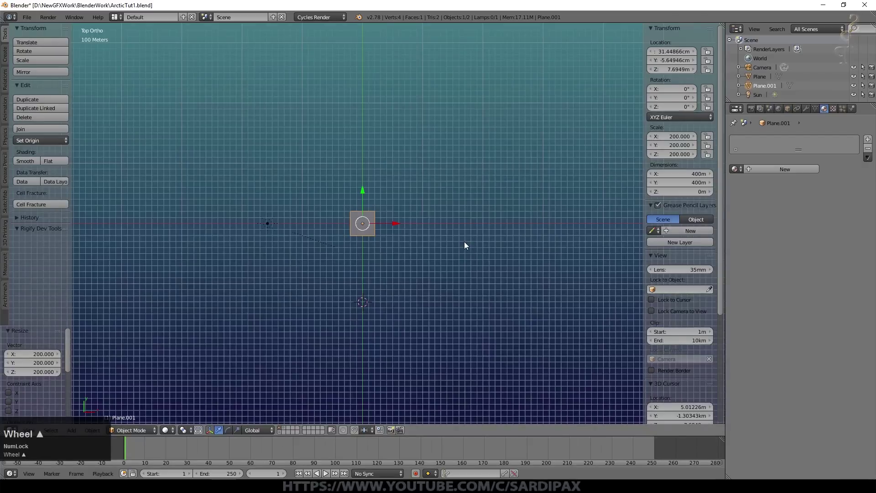
# Stretch the plane by about 1.28 along the Y axis and apply its rotation and scale.
pyautogui.press('s')
pyautogui.press('y')
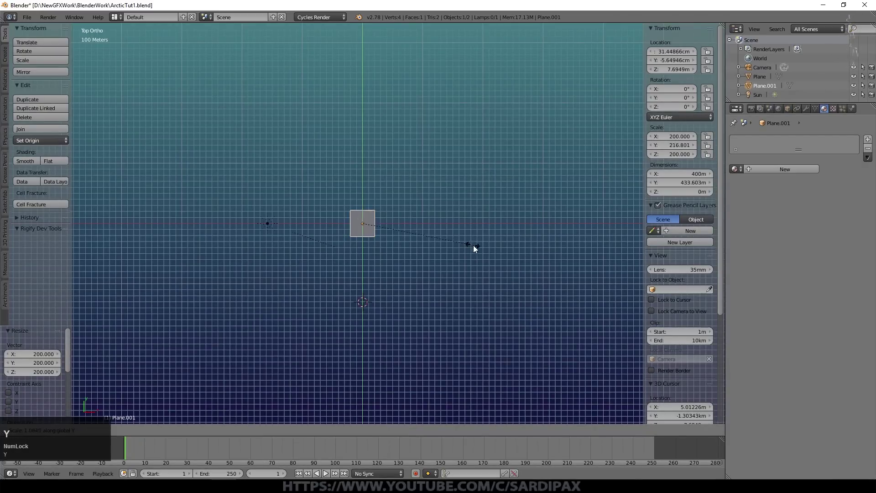
pyautogui.click(491, 253)
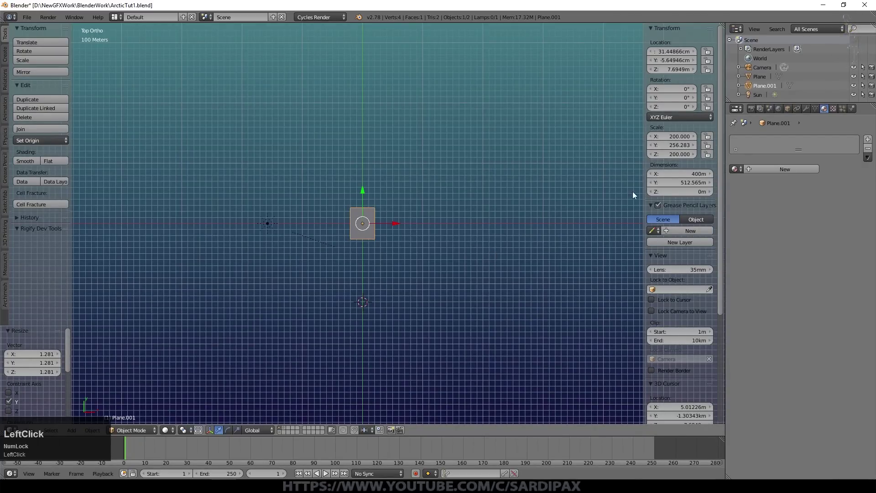
pyautogui.hotkey('ctrl', 'a')
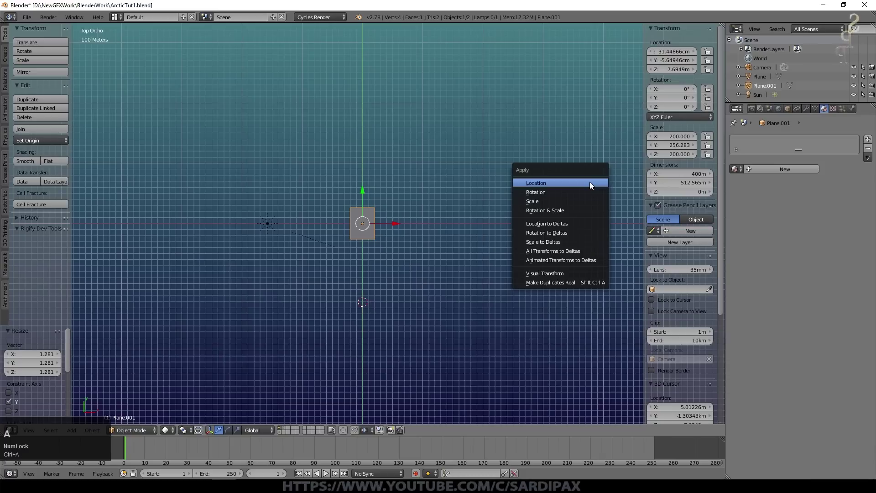
pyautogui.click(545, 210)
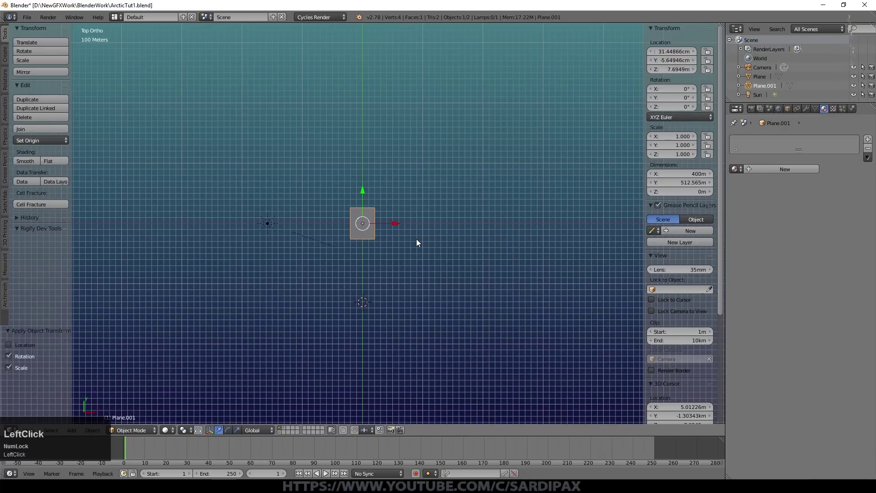
# Rotate the plane about -70° around the Z axis in the top view.
pyautogui.scroll(8, 447, 218)
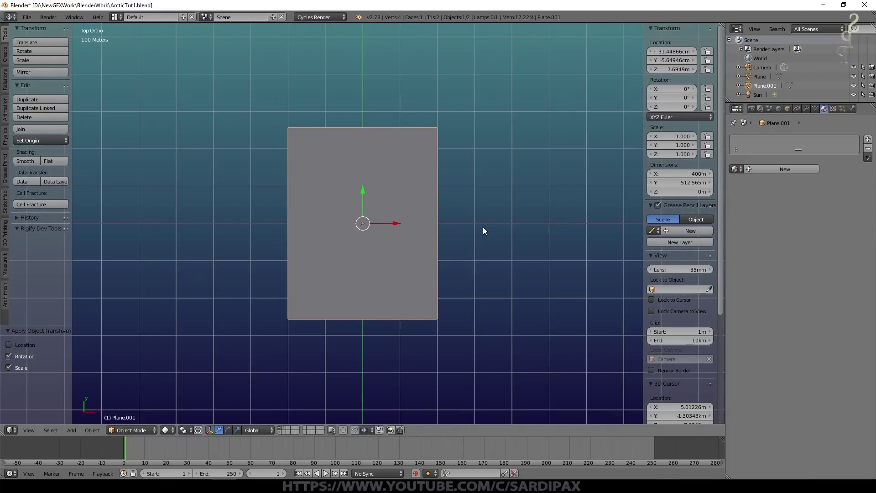
pyautogui.press('r')
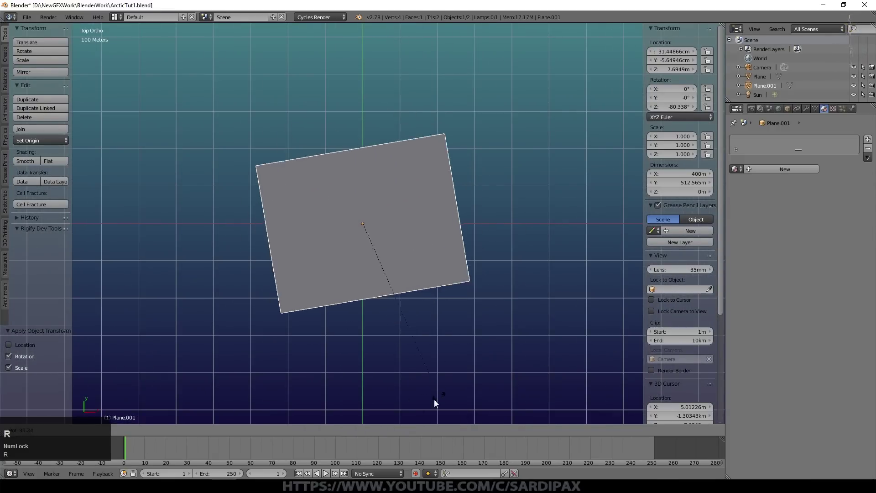
pyautogui.click(381, 396)
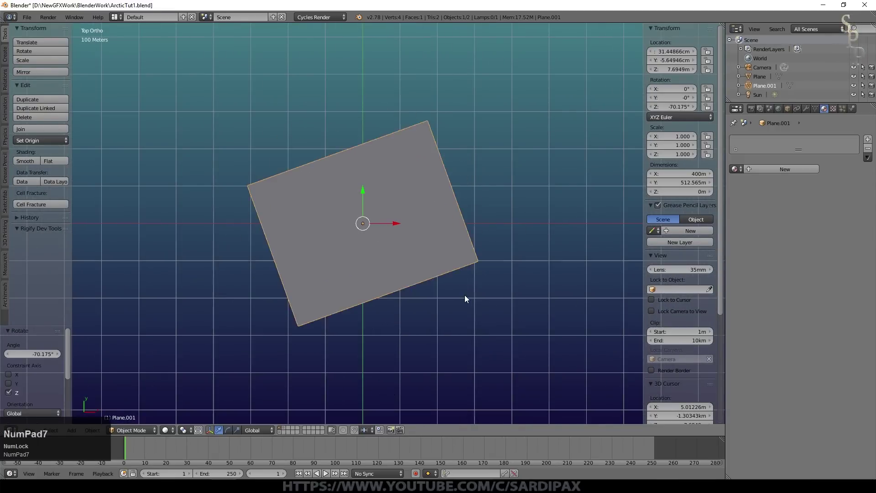
# Enter Edit Mode on the plane and subdivide its whole mesh with 5 cuts.
pyautogui.press('Tab')
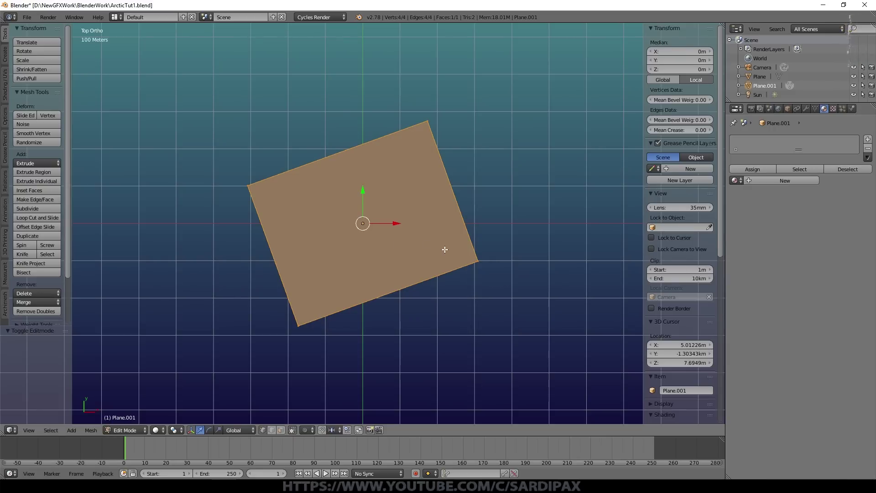
pyautogui.moveTo(445, 250)
pyautogui.mouseDown(button='middle')
pyautogui.moveTo(422, 238)
pyautogui.moveTo(436, 241)
pyautogui.mouseUp(button='middle')
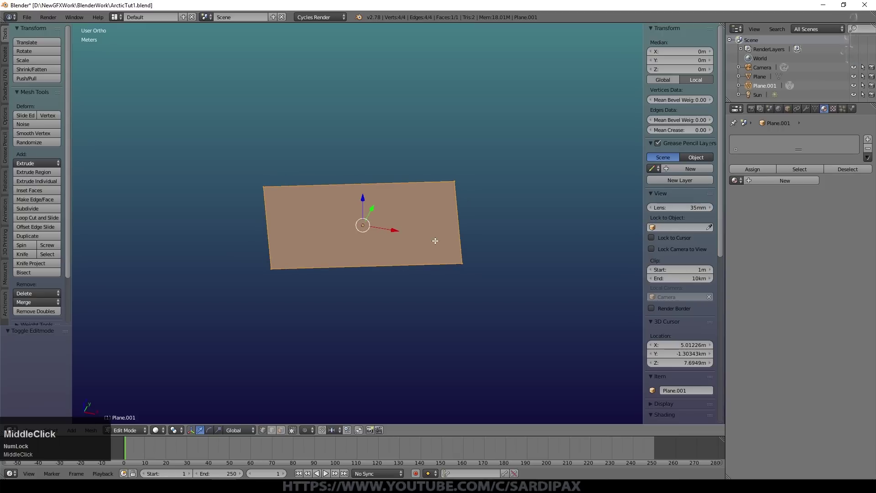
pyautogui.press('w')
pyautogui.click(435, 240)
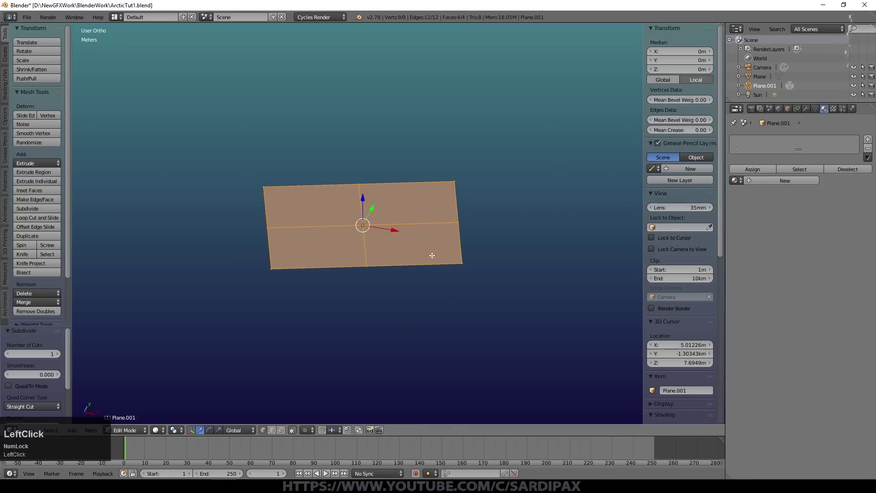
pyautogui.moveTo(46, 327); pyautogui.dragTo(45, 222)
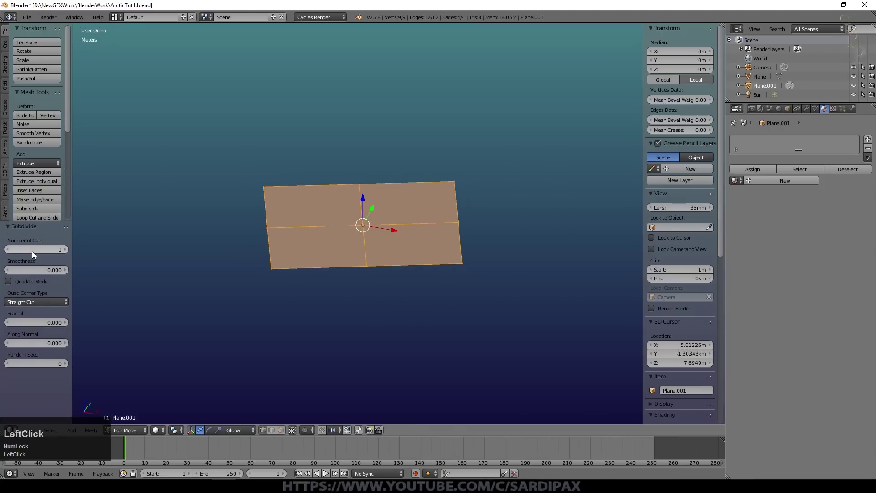
pyautogui.moveTo(32, 251); pyautogui.dragTo(64, 250)
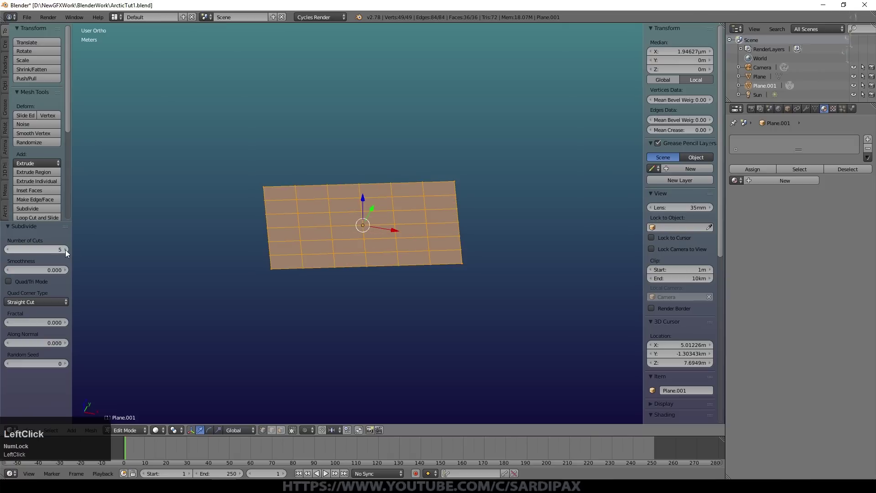
# Set the subdivision's fractal to 0.370 and its cuts to 6, and subdivide the mesh again with one cut.
pyautogui.moveTo(42, 324); pyautogui.dragTo(42, 325)
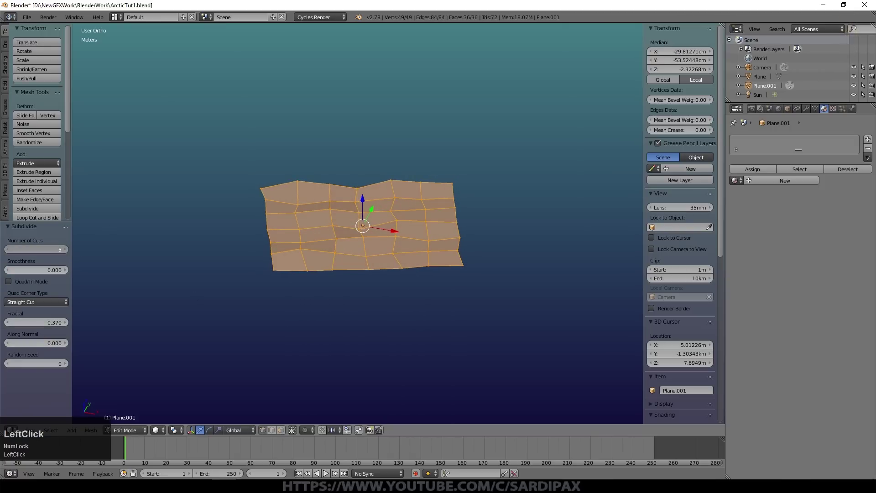
pyautogui.click(66, 249)
pyautogui.press('w')
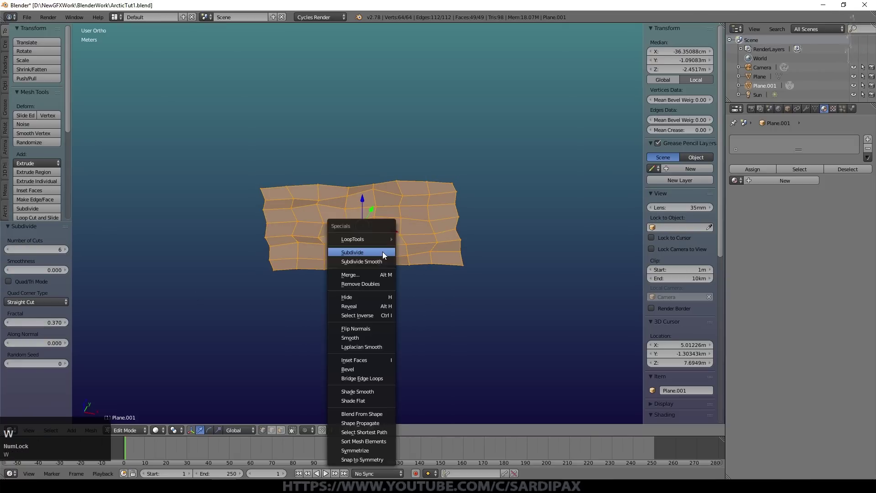
pyautogui.click(382, 251)
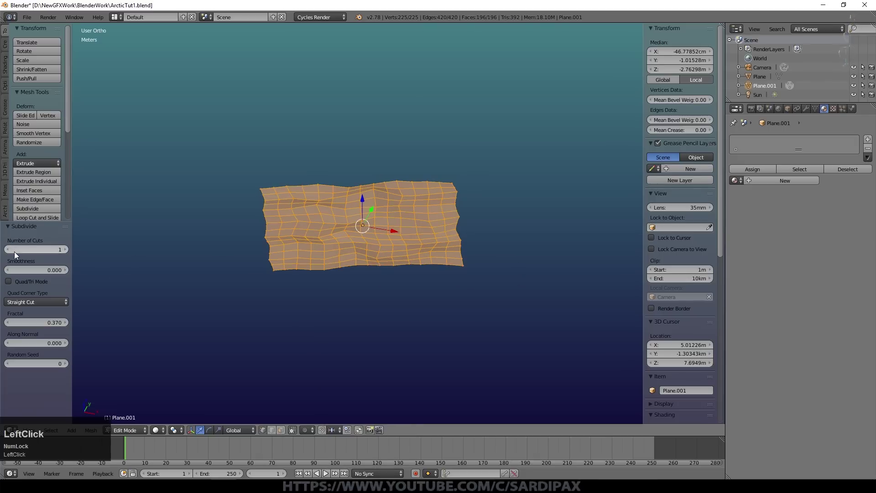
# Select three spread-out vertices and raise them about 96 m along Z using proportional editing with Smooth falloff and a size of about 13.1.
pyautogui.rightClick(319, 237)
pyautogui.keyDown('shift'); pyautogui.rightClick(373, 188); pyautogui.keyUp('shift')
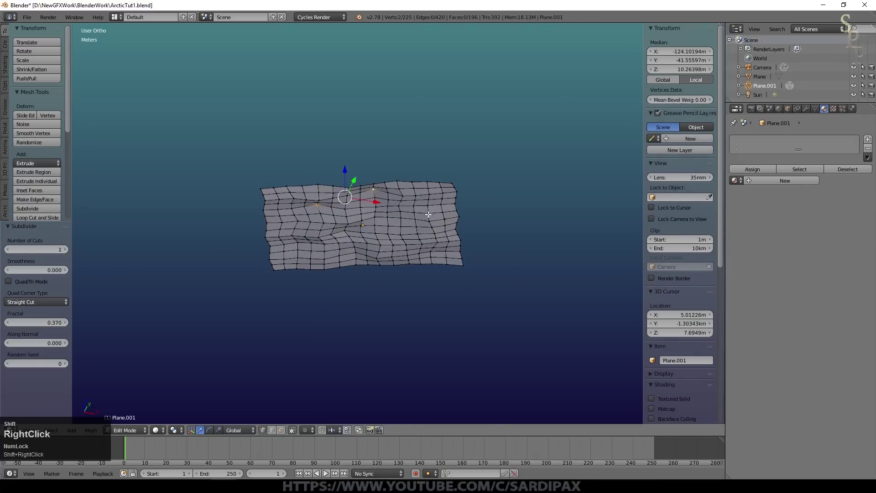
pyautogui.keyDown('shift'); pyautogui.rightClick(419, 233); pyautogui.keyUp('shift')
pyautogui.press('o')
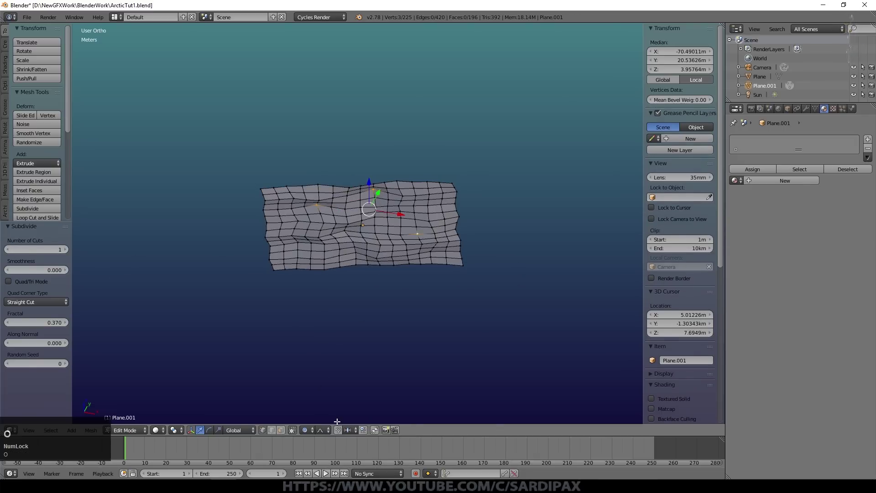
pyautogui.moveTo(369, 203); pyautogui.dragTo(356, 147)
pyautogui.scroll(-3, 368, 168)
pyautogui.scroll(-10, 367, 168)
pyautogui.click(356, 146)
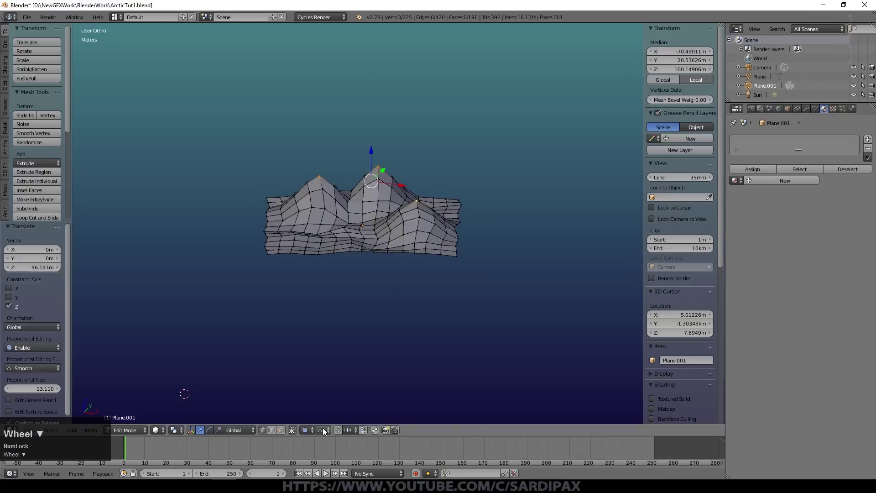
# Change the proportional falloff to Random and pull the three peaks higher along Z into sharp, uneven summits.
pyautogui.click(322, 429)
pyautogui.click(336, 349)
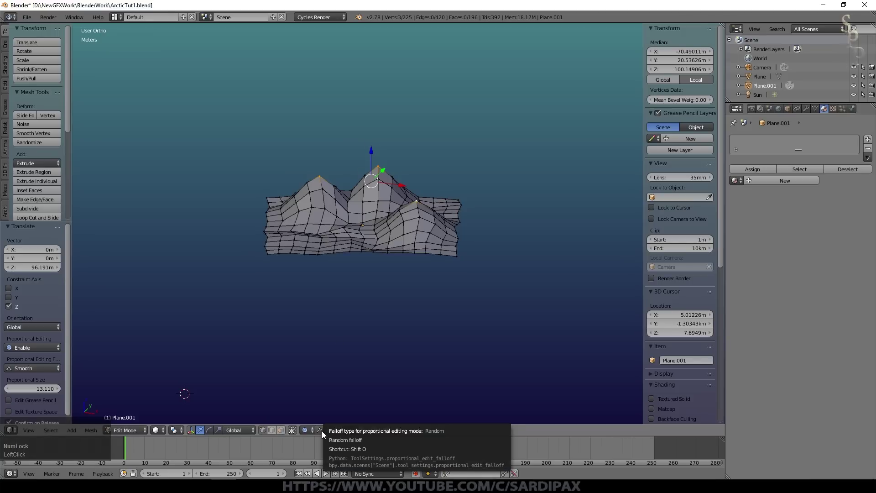
pyautogui.moveTo(377, 164); pyautogui.dragTo(369, 104)
pyautogui.scroll(-3, 372, 137)
pyautogui.scroll(-3, 368, 98)
pyautogui.moveTo(369, 104); pyautogui.dragTo(415, 215, button='middle')
# Select the entire mountain mesh and subdivide it with one cut and a fractal of 0.370.
pyautogui.press('a')
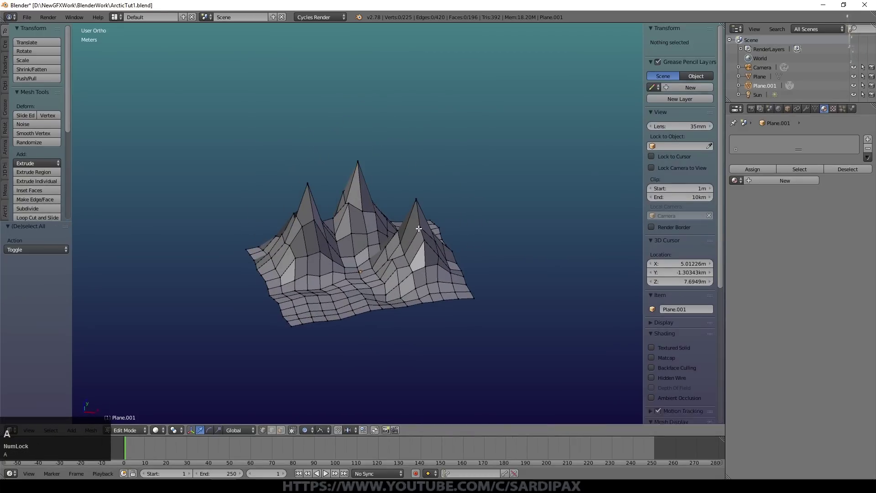
pyautogui.press('a')
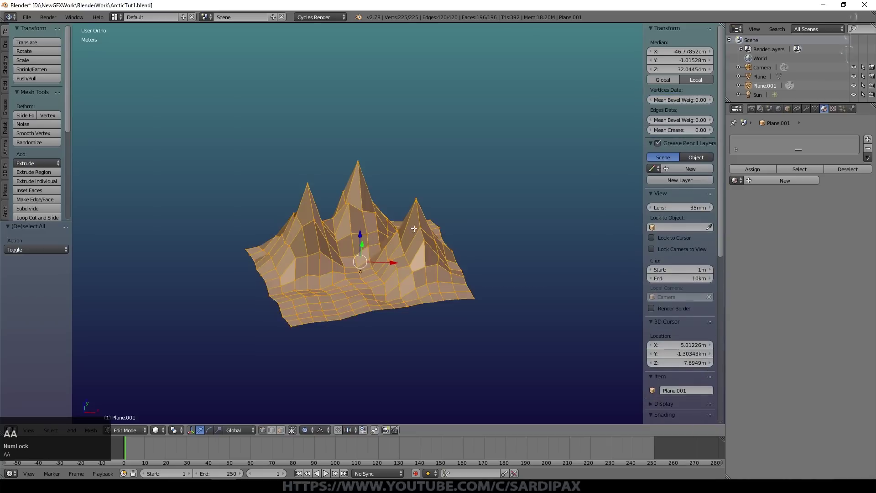
pyautogui.press('w')
pyautogui.click(315, 238)
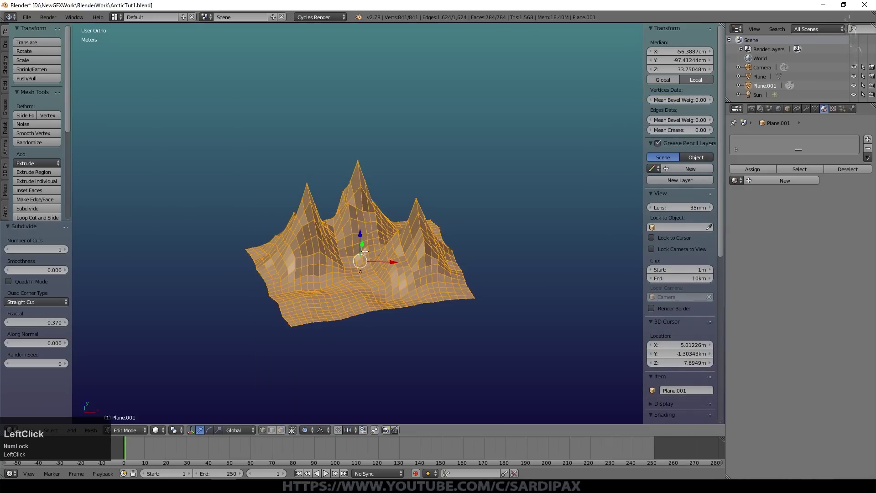
# Increase the subdivision's fractal and raise a central vertex about 110 m along Z with Random proportional editing at a size of about 17.4.
pyautogui.moveTo(37, 322); pyautogui.dragTo(64, 322)
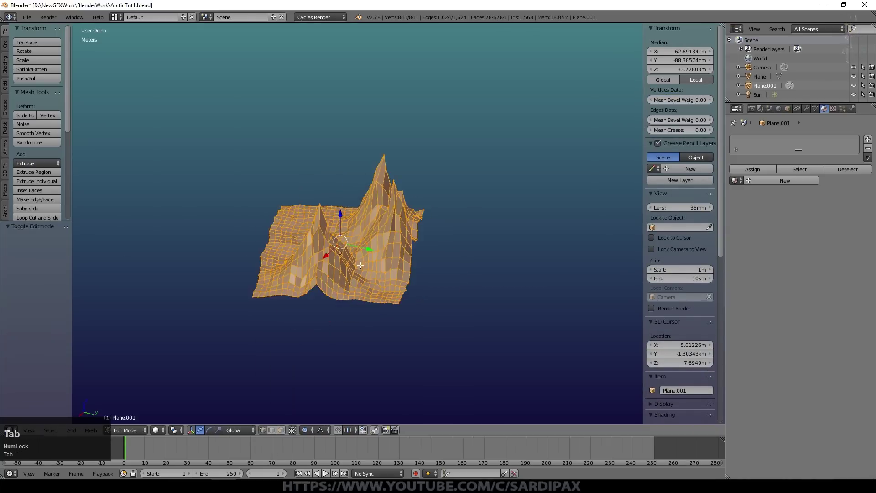
pyautogui.rightClick(356, 259)
pyautogui.moveTo(355, 234); pyautogui.dragTo(349, 199)
pyautogui.scroll(2, 351, 200)
pyautogui.scroll(-3, 350, 200)
pyautogui.moveTo(350, 199); pyautogui.dragTo(403, 231, button='middle')
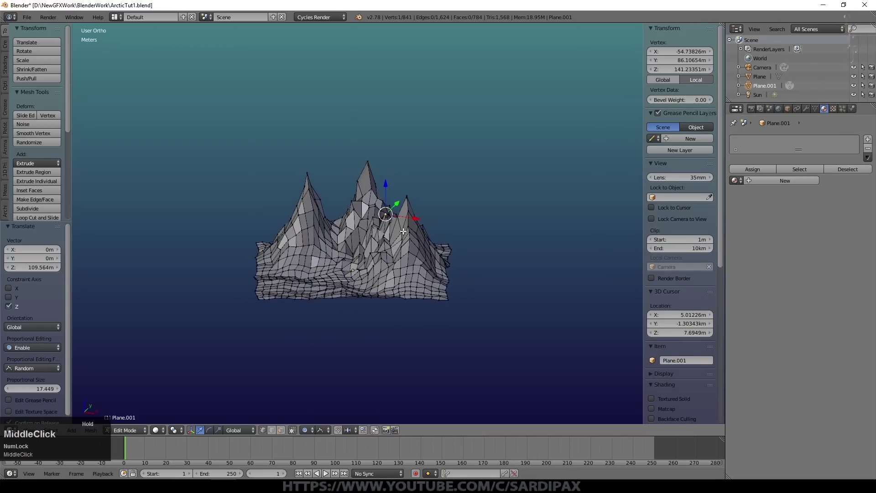
# Lower a front-slope vertex about 74 m along Z with Random proportional editing, and save the file with proportional editing off.
pyautogui.moveTo(351, 177); pyautogui.dragTo(274, 219, button='middle')
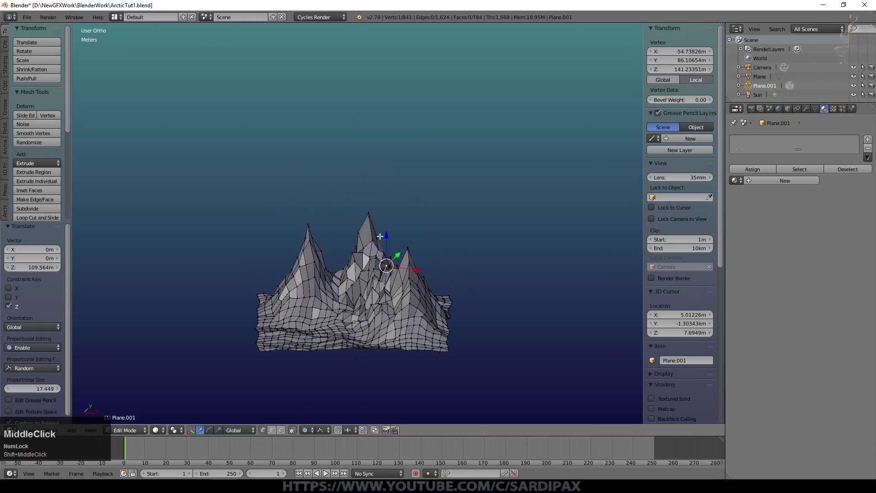
pyautogui.scroll(4, 210, 254)
pyautogui.rightClick(319, 332)
pyautogui.moveTo(314, 310); pyautogui.dragTo(318, 343)
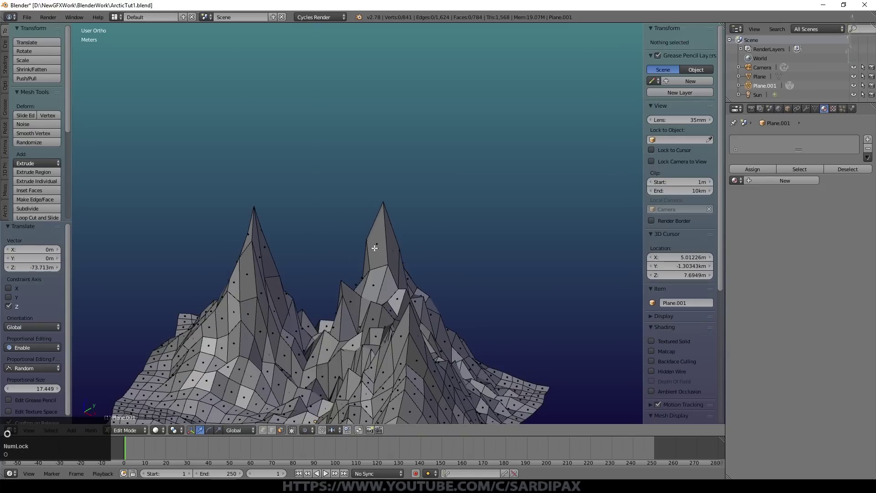
pyautogui.hotkey('ctrl', 's')
pyautogui.click(374, 248)
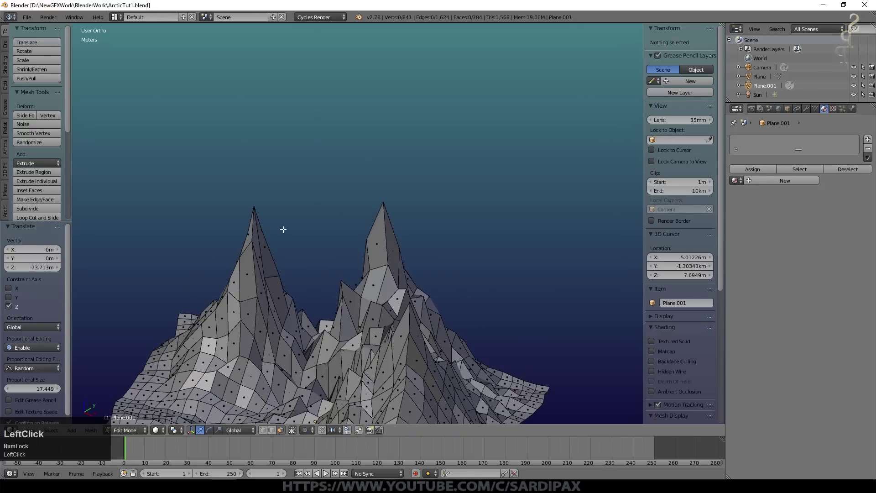
# Delete two adjoining faces near the tip of one peak and a single face near the tip of the neighbouring tall peak.
pyautogui.rightClick(255, 250)
pyautogui.moveTo(255, 250); pyautogui.dragTo(287, 262, button='middle')
pyautogui.keyDown('shift'); pyautogui.rightClick(299, 211); pyautogui.keyUp('shift')
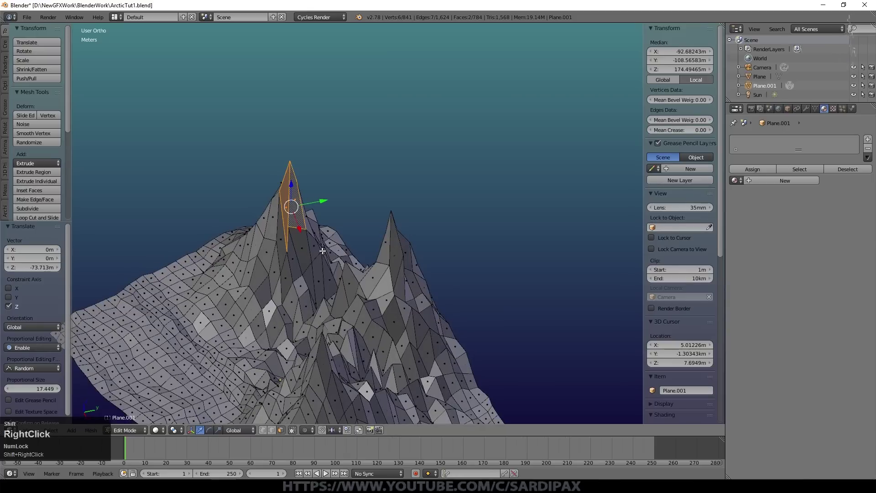
pyautogui.press('x')
pyautogui.click(321, 272)
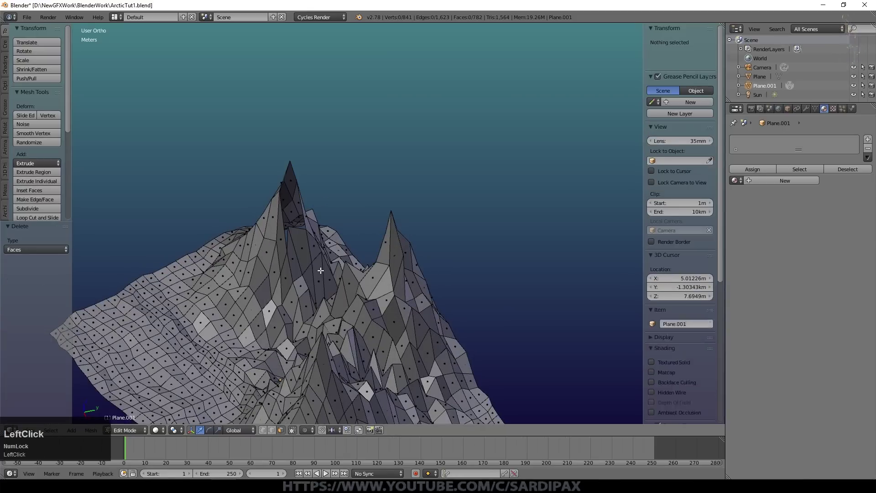
pyautogui.moveTo(321, 270); pyautogui.dragTo(397, 260, button='middle')
pyautogui.rightClick(356, 236)
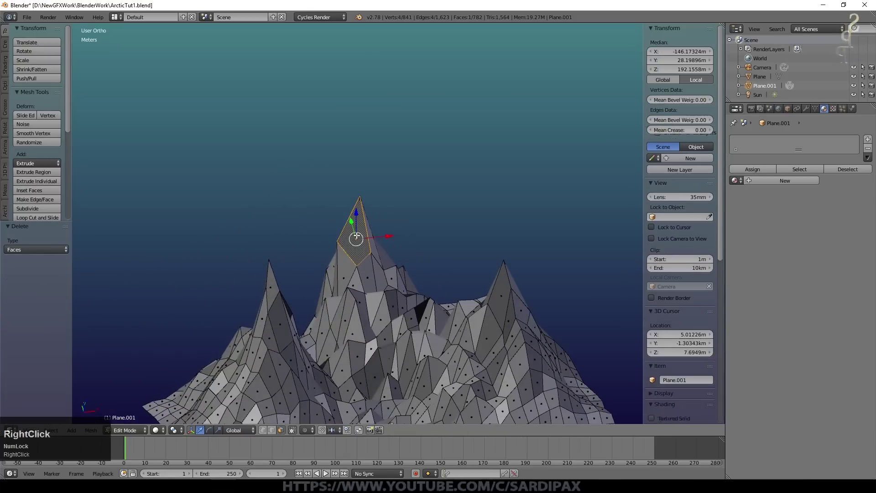
pyautogui.press('x')
pyautogui.click(409, 233)
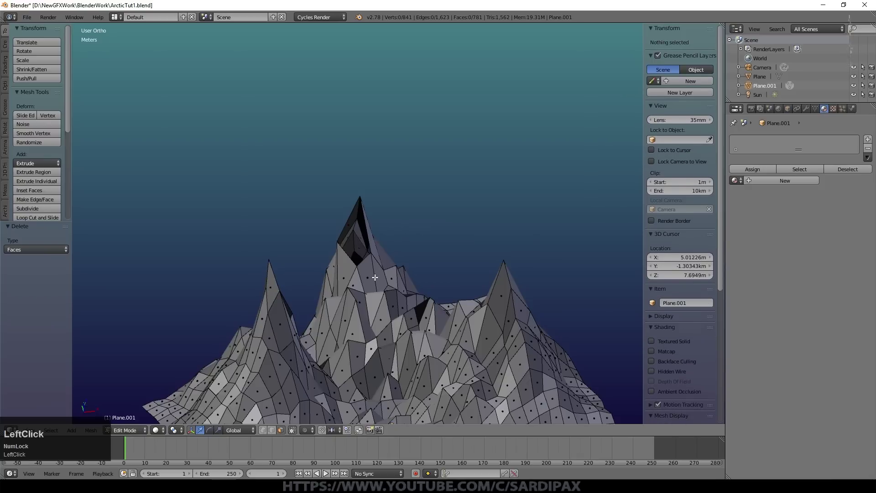
# Select the open borders on both peaks and connect them with Bridge Edge Loops to form a rock arch.
pyautogui.moveTo(374, 277); pyautogui.dragTo(352, 283, button='middle')
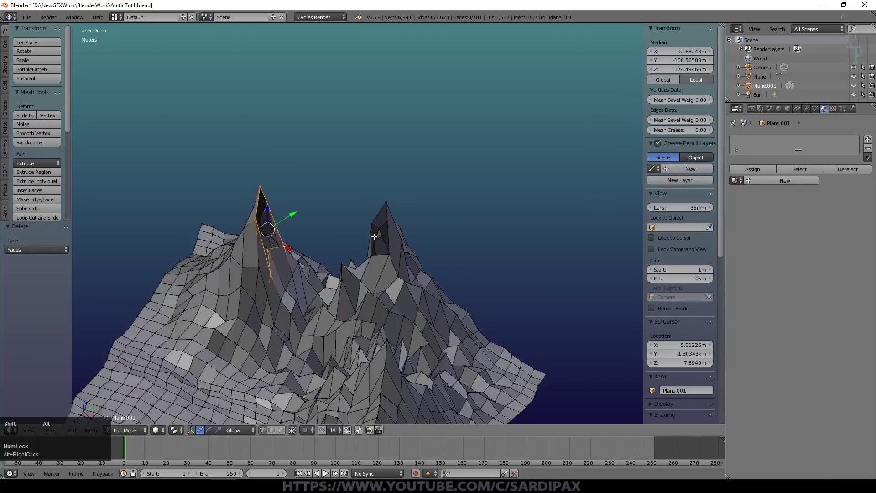
pyautogui.keyDown('alt'); pyautogui.keyDown('shift'); pyautogui.rightClick(374, 236); pyautogui.keyUp('shift'); pyautogui.keyUp('alt')
pyautogui.hotkey('ctrl', 'z')
pyautogui.keyDown('shift'); pyautogui.rightClick(372, 224); pyautogui.keyUp('shift')
pyautogui.keyDown('shift'); pyautogui.rightClick(386, 203); pyautogui.keyUp('shift')
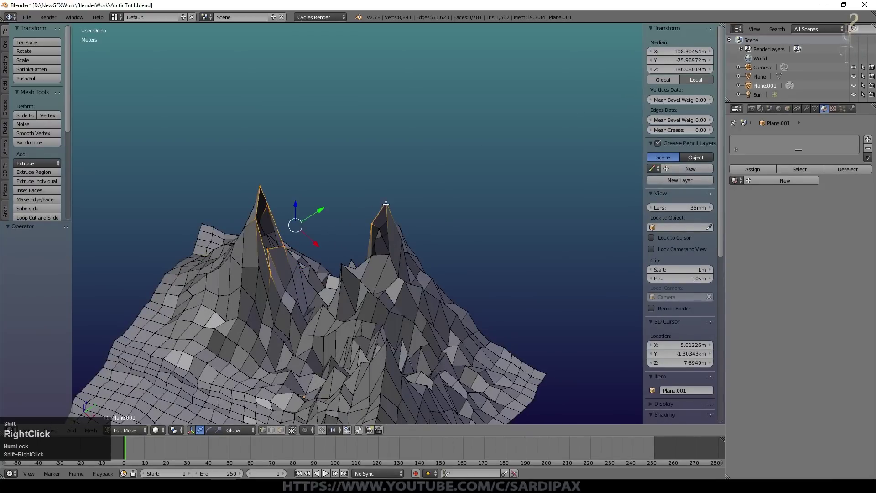
pyautogui.keyDown('shift'); pyautogui.rightClick(389, 254); pyautogui.keyUp('shift')
pyautogui.keyDown('shift'); pyautogui.rightClick(372, 254); pyautogui.keyUp('shift')
pyautogui.moveTo(392, 271); pyautogui.dragTo(464, 267, button='middle')
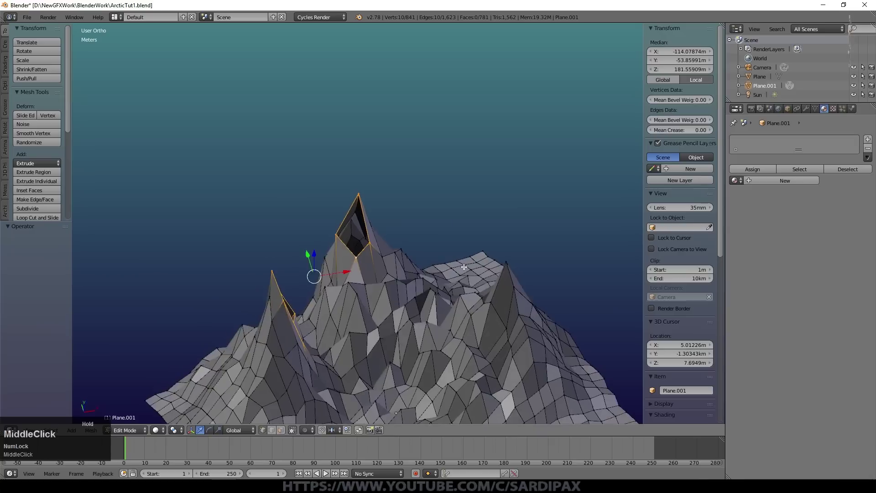
pyautogui.press('space')
pyautogui.write('bridg')
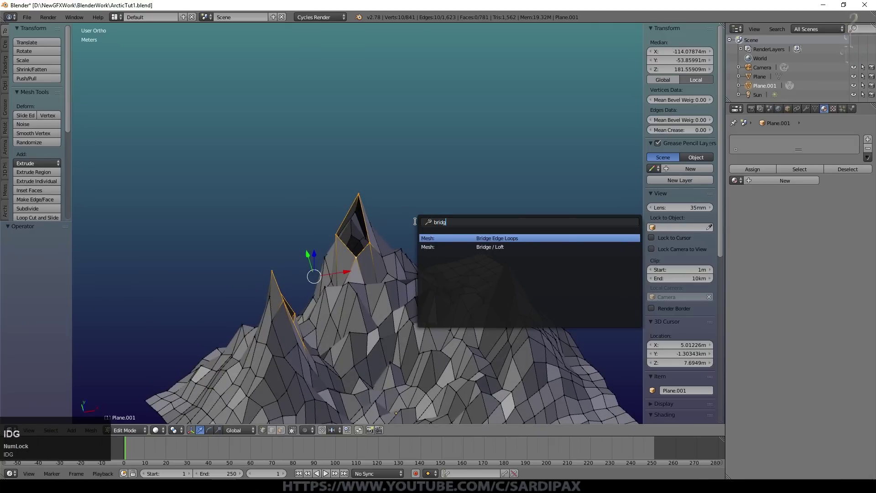
pyautogui.click(507, 238)
pyautogui.moveTo(508, 241); pyautogui.dragTo(365, 246, button='middle')
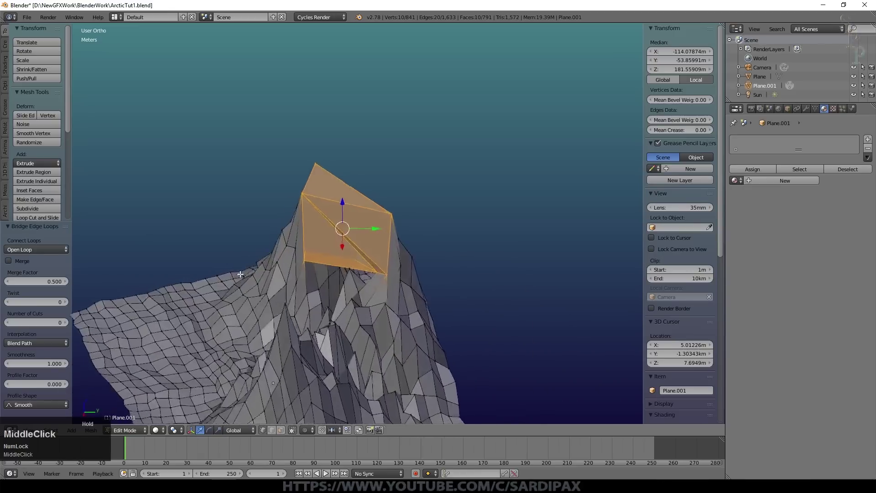
# Reposition the lower vertex at the arch's end, finishing with a move of about -6.4 m in X and -3.5 m in Z.
pyautogui.rightClick(388, 271)
pyautogui.moveTo(378, 293); pyautogui.dragTo(322, 313, button='middle')
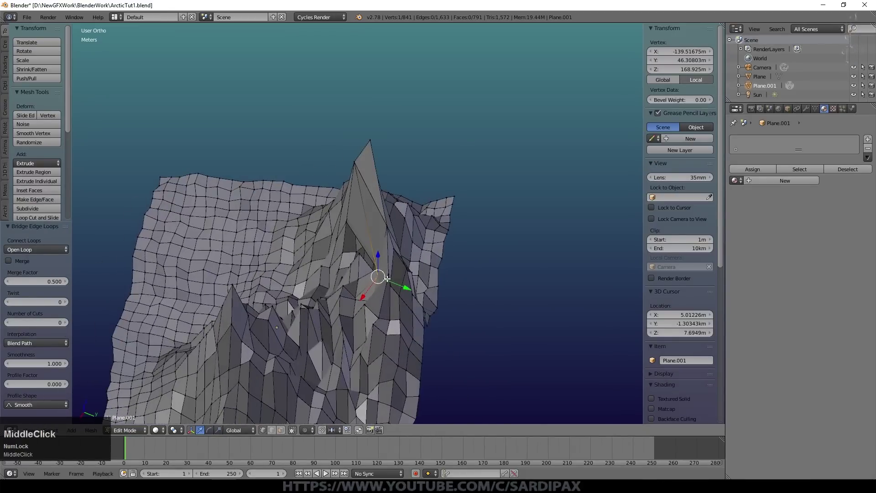
pyautogui.press('g')
pyautogui.click(347, 276)
pyautogui.moveTo(343, 277); pyautogui.dragTo(378, 264, button='middle')
pyautogui.press('g')
pyautogui.click(377, 289)
pyautogui.moveTo(381, 300); pyautogui.dragTo(390, 298, button='middle')
# Rip the moved vertex, pull the split corner back towards the peak, and fill the resulting gap with a face between three vertices.
pyautogui.scroll(3, 390, 298)
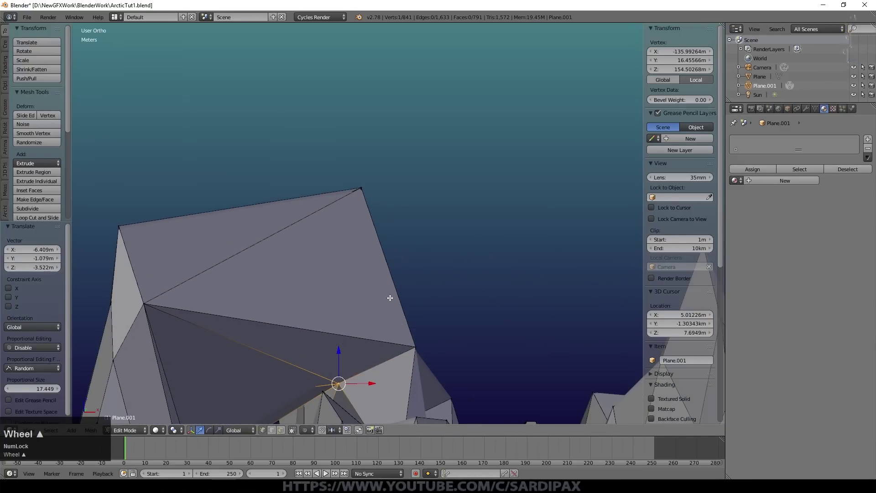
pyautogui.scroll(2, 390, 298)
pyautogui.press('v')
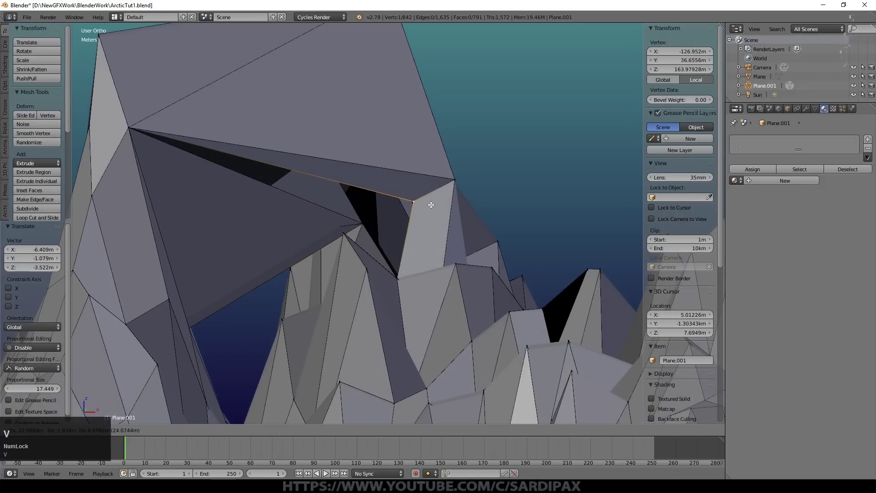
pyautogui.click(436, 200)
pyautogui.press('f')
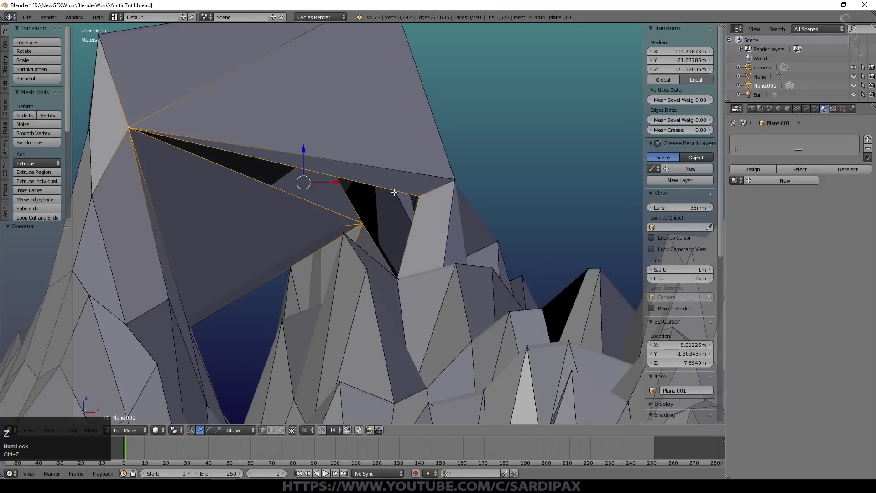
pyautogui.moveTo(375, 211)
pyautogui.mouseDown(button='middle')
pyautogui.moveTo(390, 248)
pyautogui.moveTo(372, 241)
pyautogui.moveTo(361, 216)
pyautogui.mouseUp(button='middle')
pyautogui.rightClick(362, 223)
pyautogui.keyDown('shift'); pyautogui.rightClick(418, 198); pyautogui.keyUp('shift')
pyautogui.keyDown('shift'); pyautogui.rightClick(387, 285); pyautogui.keyUp('shift')
pyautogui.press('f')
# Move the vertex below the arch about 8.6 m in X, -1.4 m in Y and -6.7 m in Z.
pyautogui.moveTo(398, 255); pyautogui.dragTo(371, 221, button='middle')
pyautogui.rightClick(343, 259)
pyautogui.press('g')
pyautogui.click(363, 278)
# Rip the vertex on the arch's underside twice, splitting it into separate corners.
pyautogui.rightClick(371, 220)
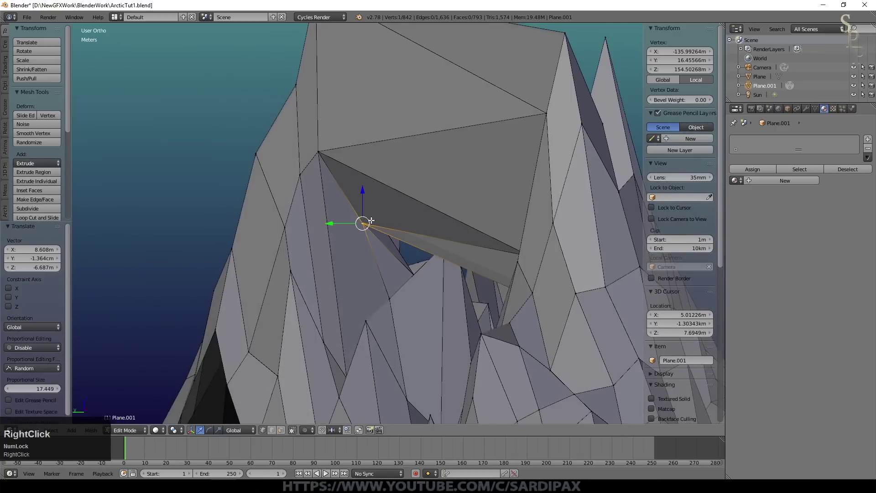
pyautogui.press('v')
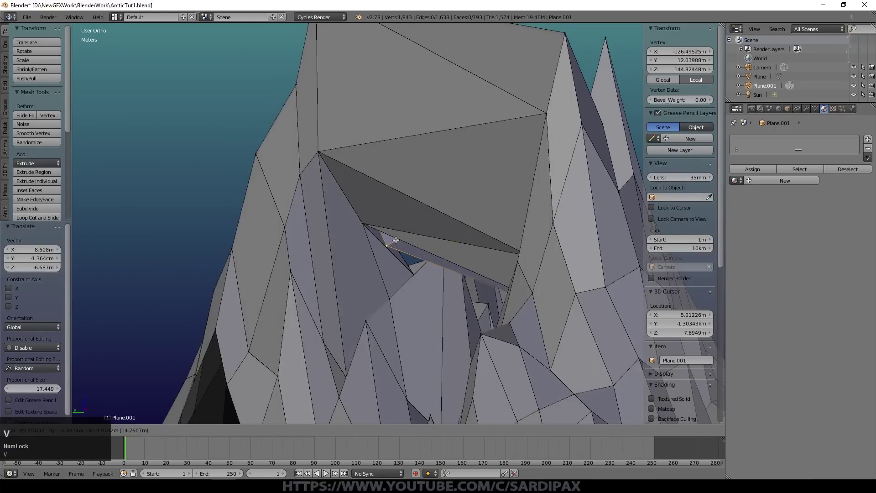
pyautogui.click(394, 238)
pyautogui.rightClick(363, 223)
pyautogui.press('v')
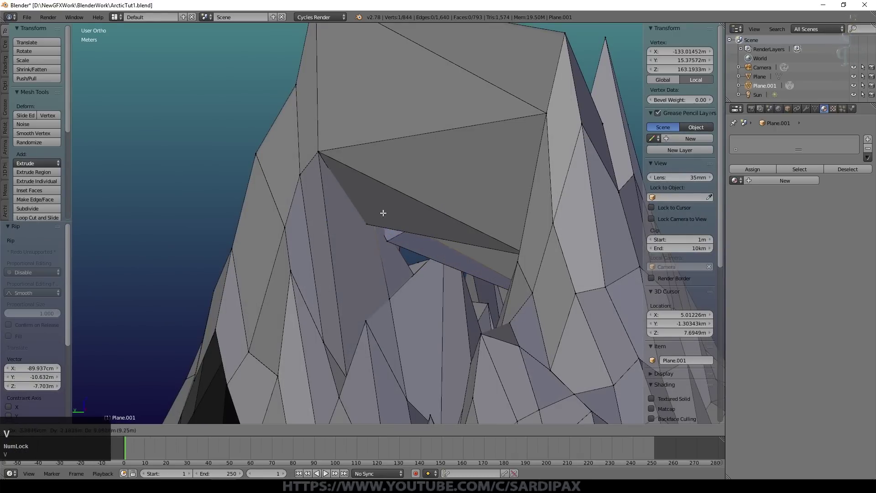
pyautogui.click(364, 224)
# Raise the ripped underside vertex about 7.9 m along Z, delete it, and try to fill a face there.
pyautogui.rightClick(363, 221)
pyautogui.moveTo(368, 211); pyautogui.dragTo(359, 172)
pyautogui.press('x')
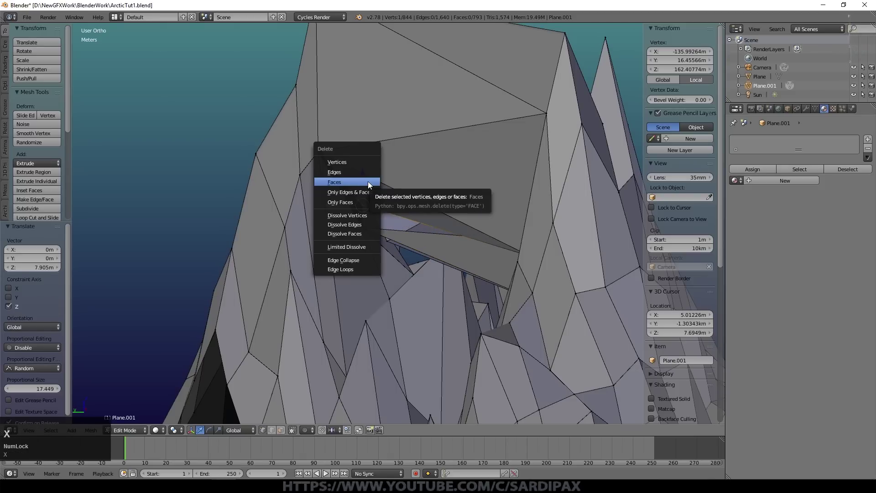
pyautogui.click(355, 165)
pyautogui.moveTo(348, 217); pyautogui.dragTo(553, 238, button='middle')
pyautogui.rightClick(361, 226)
pyautogui.press('f')
# Move the vertex at the arch's other end about -8.8 m along X, and enable Ambient Occlusion for the viewport shading.
pyautogui.rightClick(553, 238)
pyautogui.moveTo(511, 230); pyautogui.dragTo(538, 234)
pyautogui.moveTo(576, 238); pyautogui.dragTo(606, 236, button='middle')
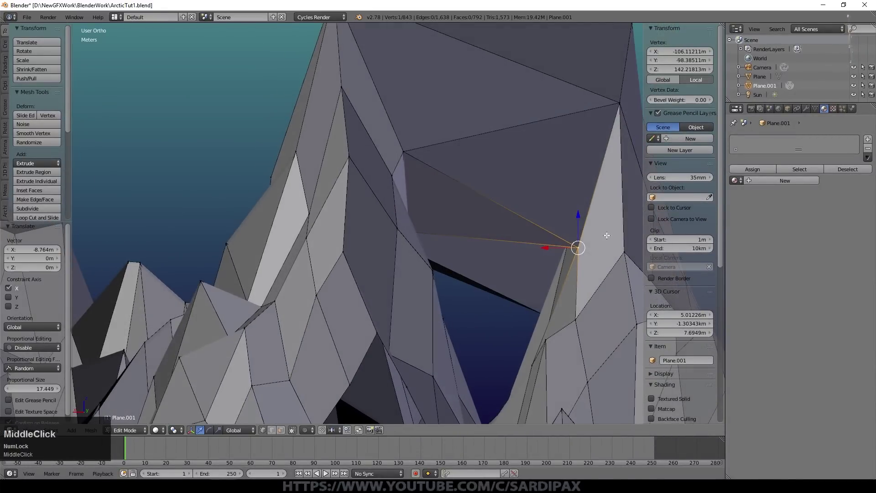
pyautogui.scroll(-10, 653, 258)
pyautogui.click(655, 194)
pyautogui.moveTo(536, 243); pyautogui.dragTo(465, 210, button='middle')
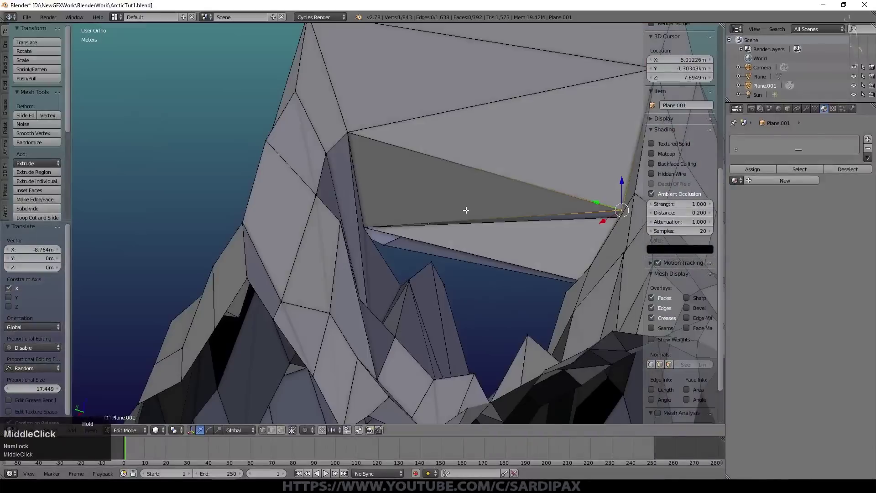
# Reposition the lower vertices at both ends of the arch and fill the triangular gap beneath its end with a face.
pyautogui.rightClick(373, 229)
pyautogui.moveTo(359, 247); pyautogui.dragTo(321, 239, button='middle')
pyautogui.moveTo(332, 226); pyautogui.dragTo(318, 226)
pyautogui.moveTo(370, 258); pyautogui.dragTo(557, 310, button='middle')
pyautogui.rightClick(563, 320)
pyautogui.moveTo(564, 293); pyautogui.dragTo(562, 304)
pyautogui.moveTo(512, 288); pyautogui.dragTo(356, 210, button='middle')
pyautogui.rightClick(366, 201)
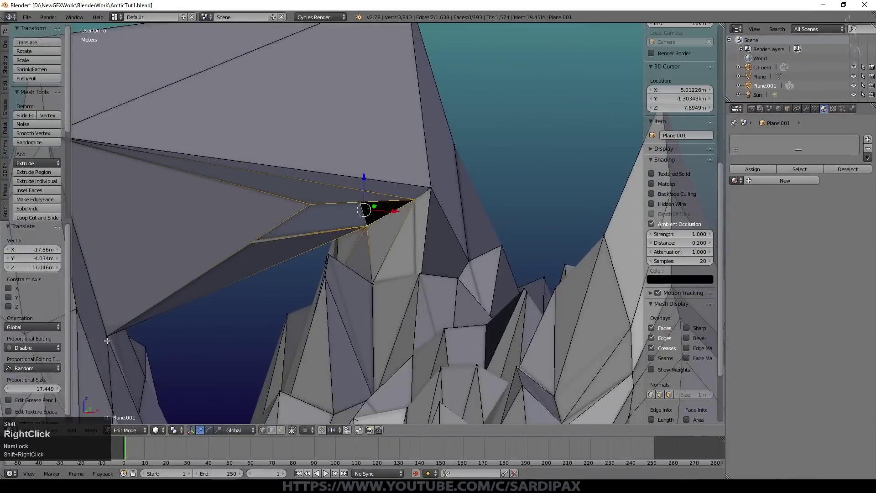
pyautogui.moveTo(365, 182); pyautogui.dragTo(307, 191)
# Try dissolving the selected vertex on the arch's underside, and undo the dissolve.
pyautogui.press('x')
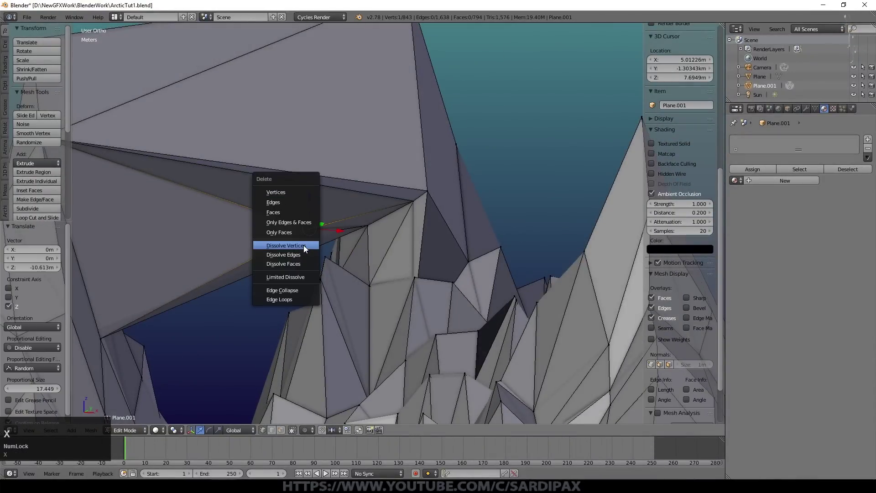
pyautogui.click(303, 245)
pyautogui.moveTo(322, 228); pyautogui.dragTo(301, 224, button='middle')
pyautogui.hotkey('ctrl', 'z')
# Shift the arch's underside vertex sideways and lower two nearby vertices along Z, the last one by about 18 m.
pyautogui.moveTo(335, 223); pyautogui.dragTo(256, 224)
pyautogui.scroll(-6, 258, 223)
pyautogui.moveTo(258, 223); pyautogui.dragTo(355, 244, button='middle')
pyautogui.rightClick(317, 237)
pyautogui.moveTo(318, 210); pyautogui.dragTo(320, 228)
pyautogui.moveTo(319, 228); pyautogui.dragTo(361, 223, button='middle')
pyautogui.rightClick(361, 223)
pyautogui.moveTo(360, 205); pyautogui.dragTo(358, 216)
# Save the arctic scene file over the existing version.
pyautogui.scroll(8, 358, 228)
pyautogui.moveTo(358, 228); pyautogui.dragTo(351, 172, button='middle')
pyautogui.keyDown('shift'); pyautogui.click(487, 179); pyautogui.keyUp('shift')
pyautogui.moveTo(487, 179); pyautogui.dragTo(388, 173, button='middle')
pyautogui.hotkey('ctrl', 's')
pyautogui.click(424, 180)
# Cut across the top of the arch near one end with the Knife tool.
pyautogui.scroll(-2, 407, 197)
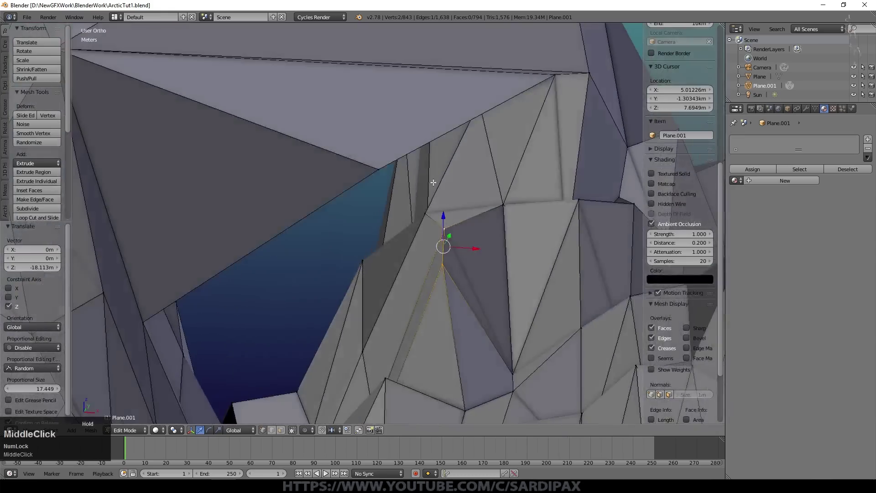
pyautogui.rightClick(386, 164)
pyautogui.press('KP_Decimal')
pyautogui.moveTo(381, 292); pyautogui.dragTo(393, 133, button='middle')
pyautogui.rightClick(433, 221)
pyautogui.moveTo(434, 220); pyautogui.dragTo(379, 305, button='middle')
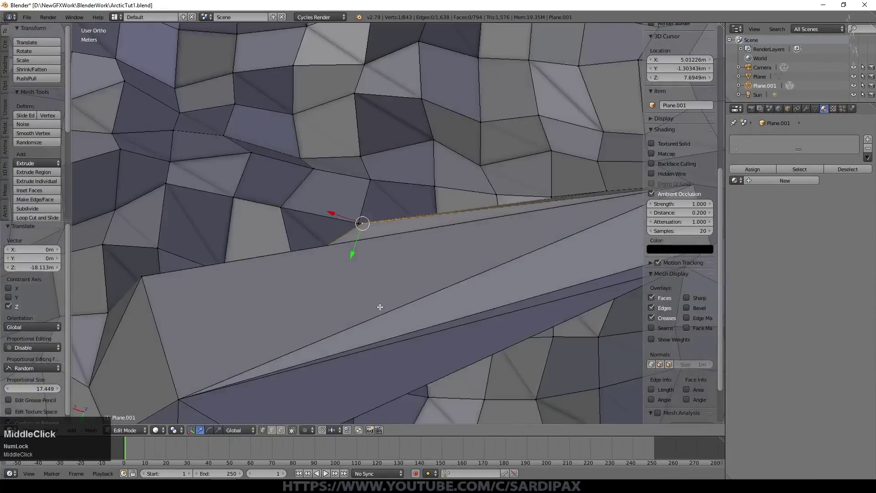
pyautogui.press('k')
pyautogui.click(251, 256)
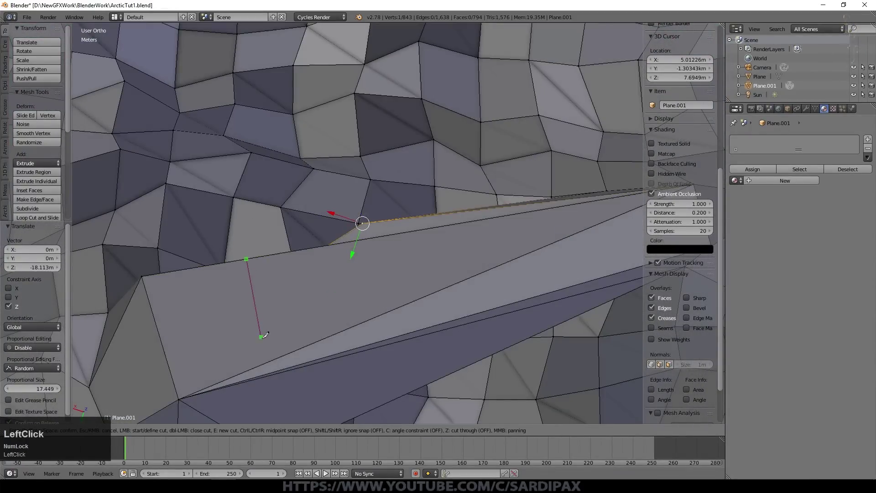
pyautogui.press('space')
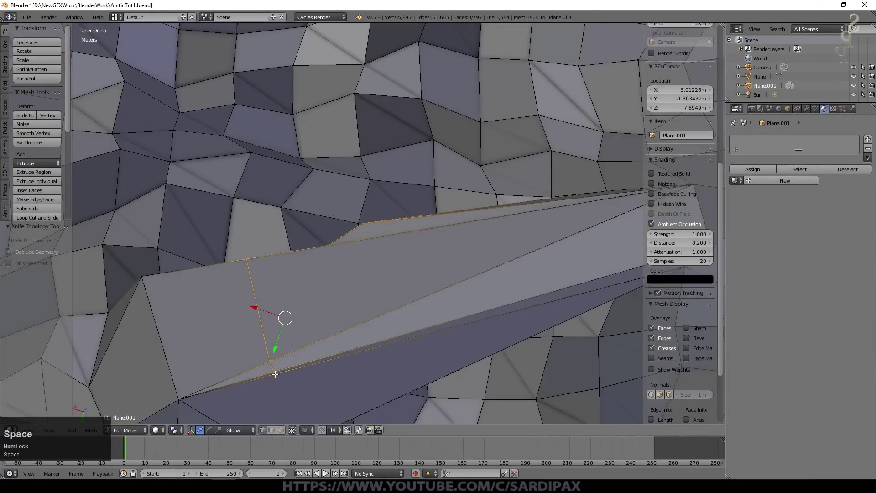
# Continue the knife cut from the top edge down the arch's side face to its lower edge.
pyautogui.moveTo(278, 371); pyautogui.dragTo(293, 344, button='middle')
pyautogui.click(259, 170)
pyautogui.click(305, 336)
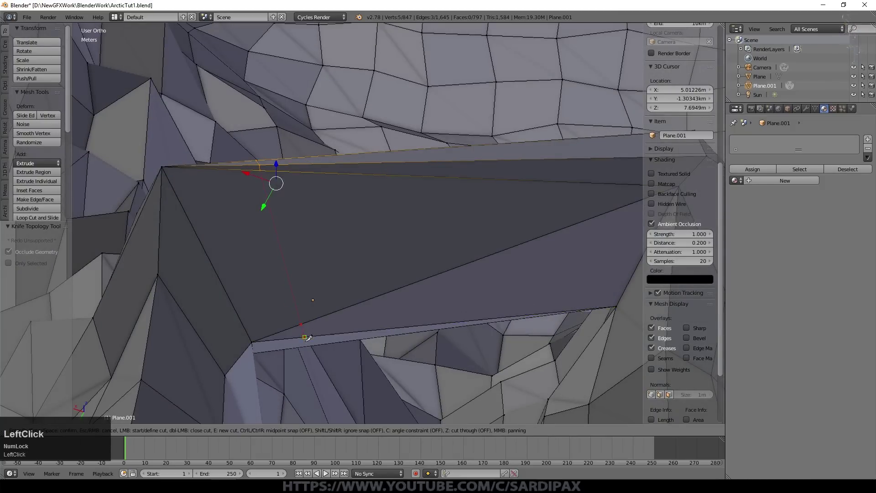
pyautogui.press('space')
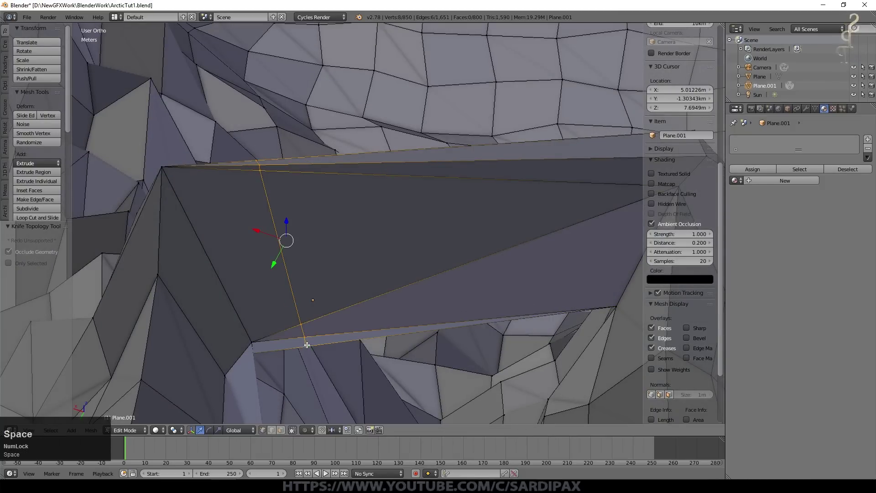
# Extend the knife cut across the arch's underside and up the remaining faces to continue the loop around the arch.
pyautogui.moveTo(325, 365); pyautogui.dragTo(296, 268, button='middle')
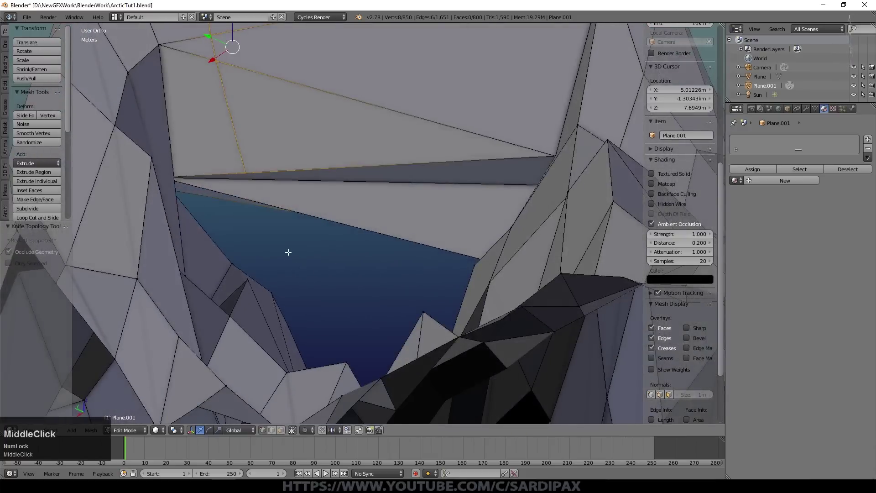
pyautogui.press('k')
pyautogui.click(246, 174)
pyautogui.click(249, 202)
pyautogui.press('space')
pyautogui.moveTo(250, 202); pyautogui.dragTo(116, 254, button='middle')
pyautogui.press('k')
pyautogui.click(468, 207)
pyautogui.press('space')
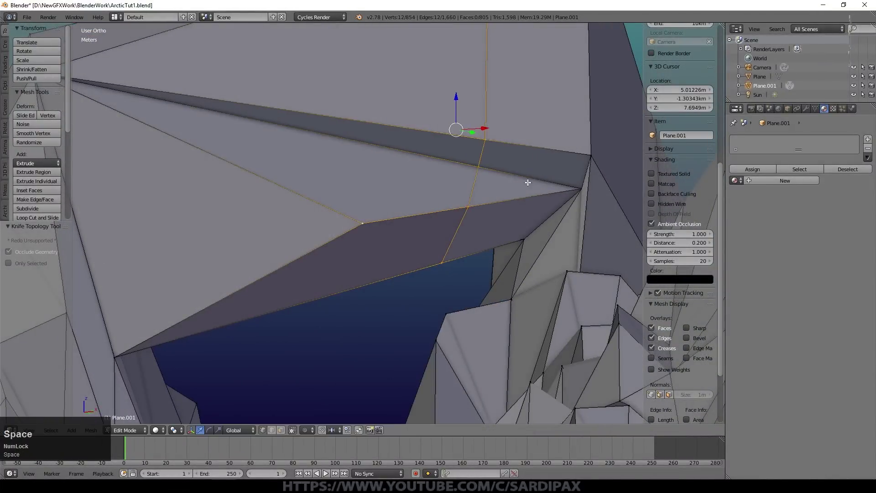
# Shift a side vertex on the new cut, finishing with about 4.8 m along X, and select the corner vertex on the arch's underside.
pyautogui.rightClick(478, 167)
pyautogui.moveTo(528, 182); pyautogui.dragTo(492, 150, button='middle')
pyautogui.moveTo(484, 179); pyautogui.dragTo(478, 183)
pyautogui.moveTo(478, 183); pyautogui.dragTo(463, 201, button='middle')
pyautogui.moveTo(465, 171); pyautogui.dragTo(479, 168)
pyautogui.rightClick(359, 225)
pyautogui.scroll(-3, 350, 228)
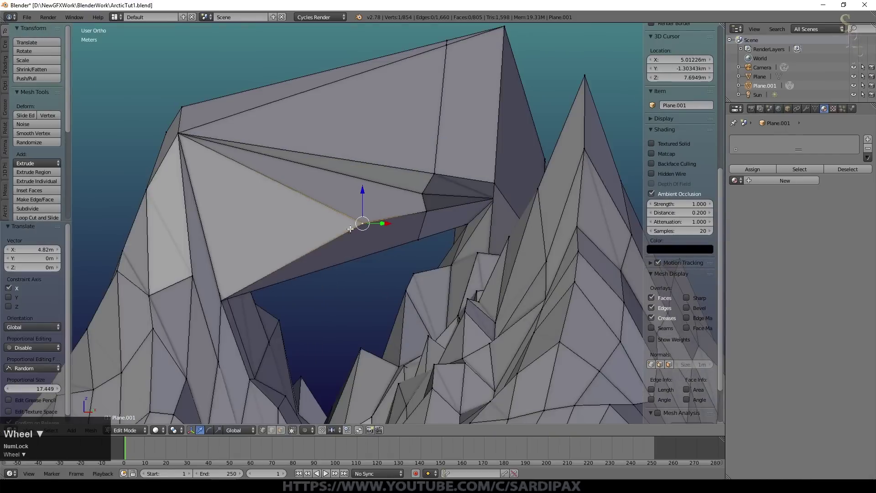
# Merge the arch's side vertex into the underside corner vertex, using the last selected vertex as the target.
pyautogui.keyDown('shift'); pyautogui.rightClick(222, 298); pyautogui.keyUp('shift')
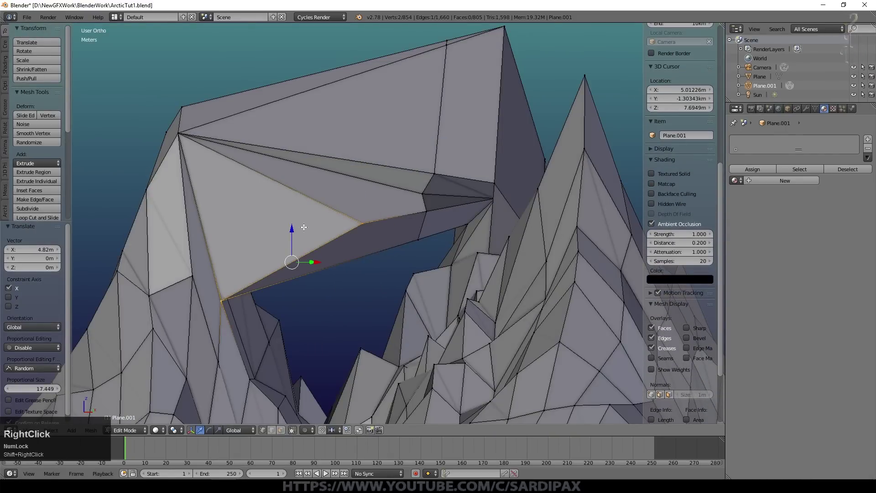
pyautogui.hotkey('alt', 'm')
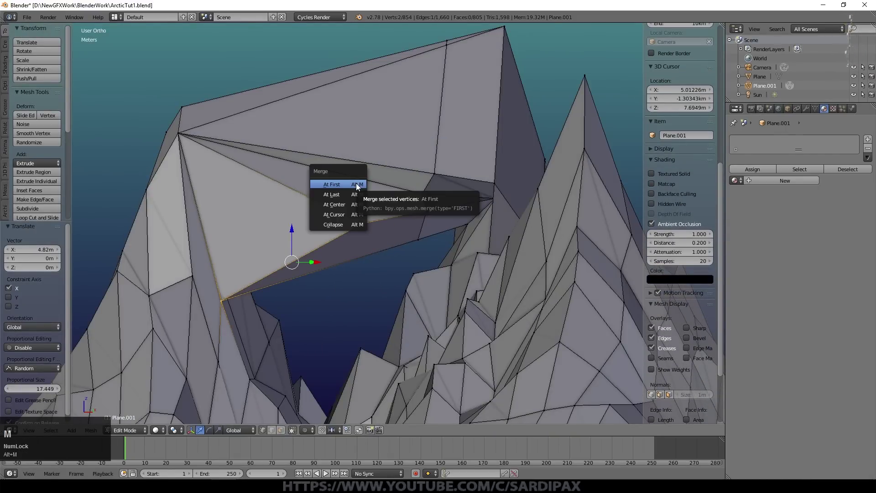
pyautogui.click(359, 194)
# Add a loop cut across the arch's side faces near the same end with a slide factor of 0.727.
pyautogui.moveTo(358, 193); pyautogui.dragTo(363, 202, button='middle')
pyautogui.hotkey('ctrl', 'r')
pyautogui.click(359, 182)
pyautogui.click(323, 166)
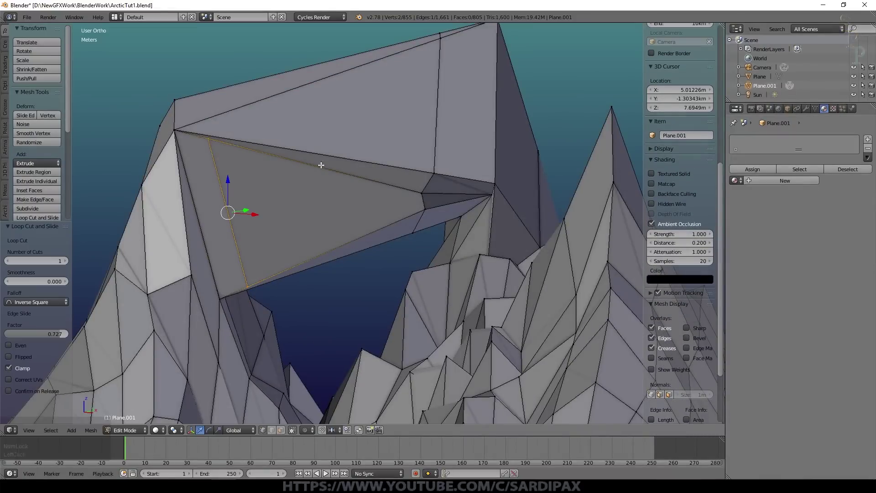
# Continue the new cut with the Knife tool from the side face up to the arch's top edge.
pyautogui.moveTo(262, 169); pyautogui.dragTo(290, 154, button='middle')
pyautogui.press('k')
pyautogui.click(219, 184)
pyautogui.press('Return')
# Extend the knife cut from the top edge down the arch's far side and across its underside to complete the loop.
pyautogui.moveTo(180, 133); pyautogui.dragTo(406, 156, button='middle')
pyautogui.press('k')
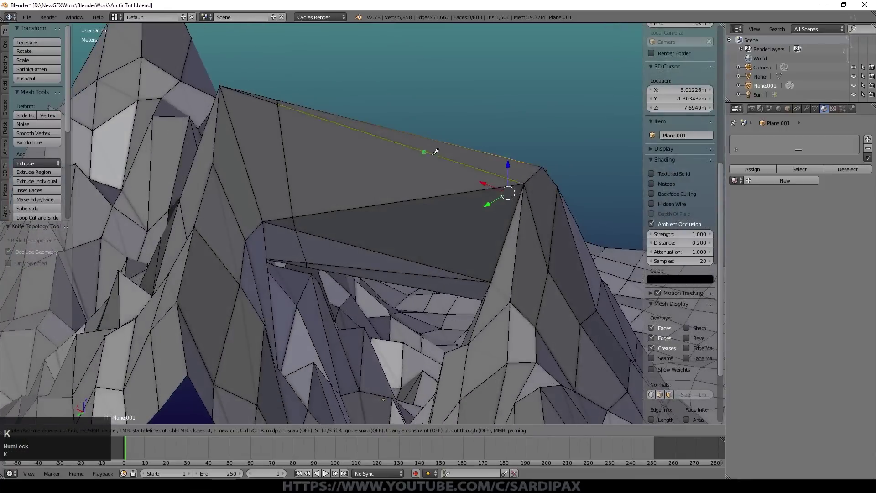
pyautogui.click(505, 186)
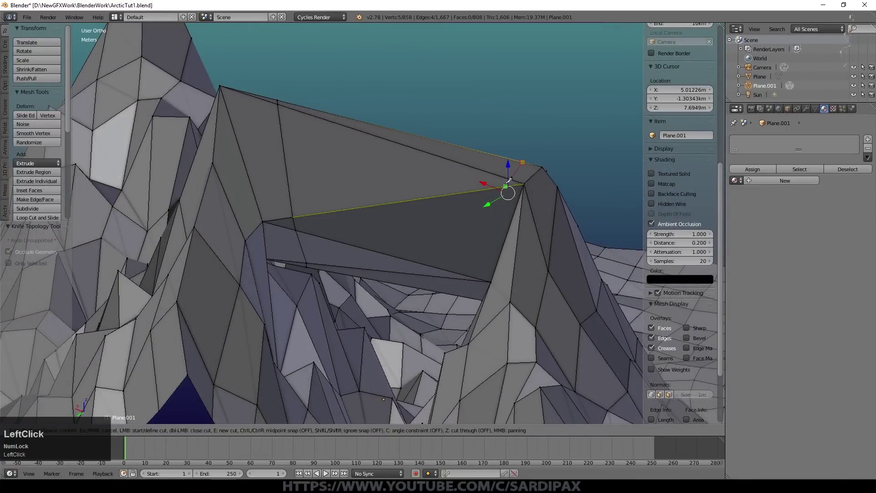
pyautogui.moveTo(489, 251); pyautogui.dragTo(520, 234, button='middle')
pyautogui.scroll(4, 520, 234)
pyautogui.click(466, 238)
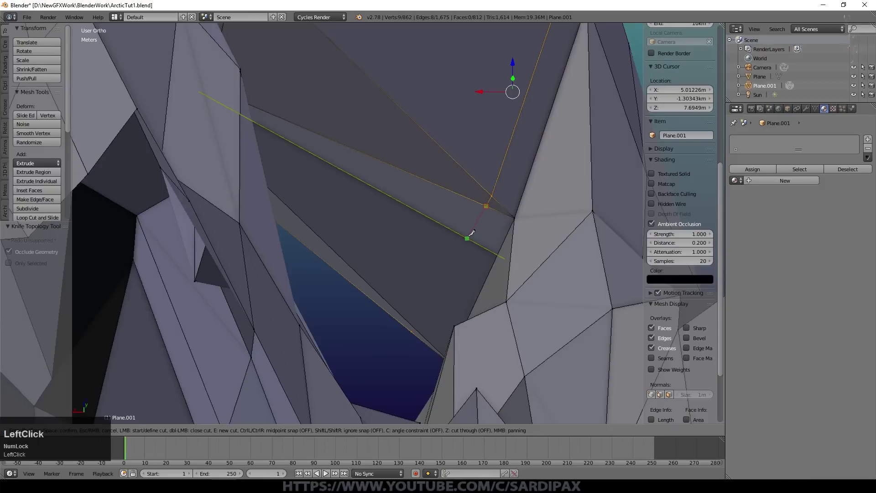
pyautogui.click(415, 327)
pyautogui.press('space')
# Slide the completed edge loop along the arch by a factor of -0.007.
pyautogui.moveTo(430, 230); pyautogui.dragTo(181, 270, button='middle')
pyautogui.press('g')
pyautogui.press('g')
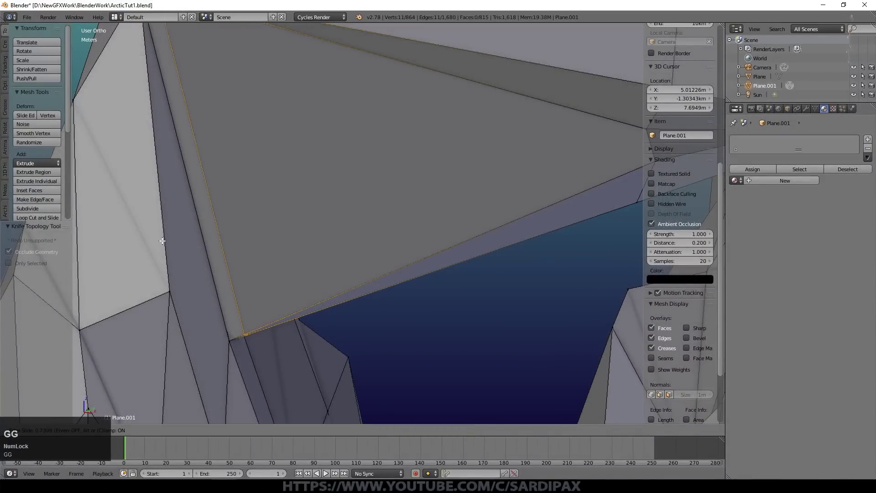
# Add a loop cut around the arch's middle with factor 0.069 and raise it about 22 m.
pyautogui.hotkey('ctrl', 'r')
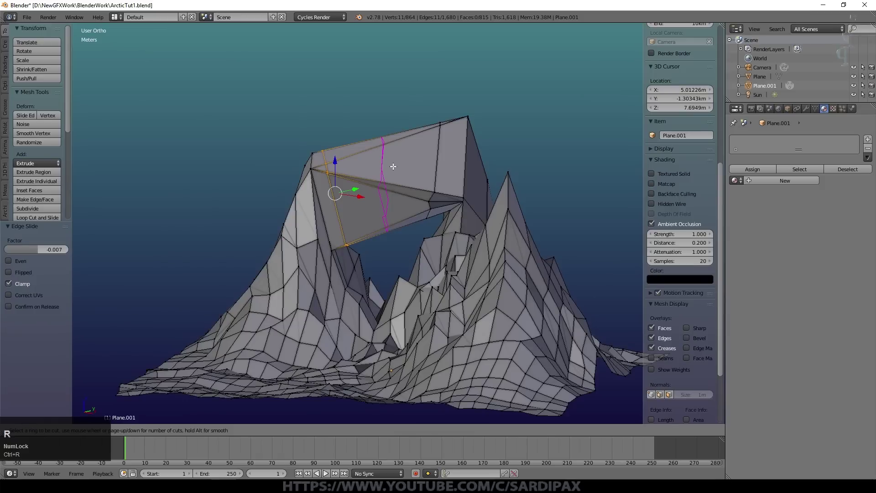
pyautogui.click(393, 167)
pyautogui.click(398, 160)
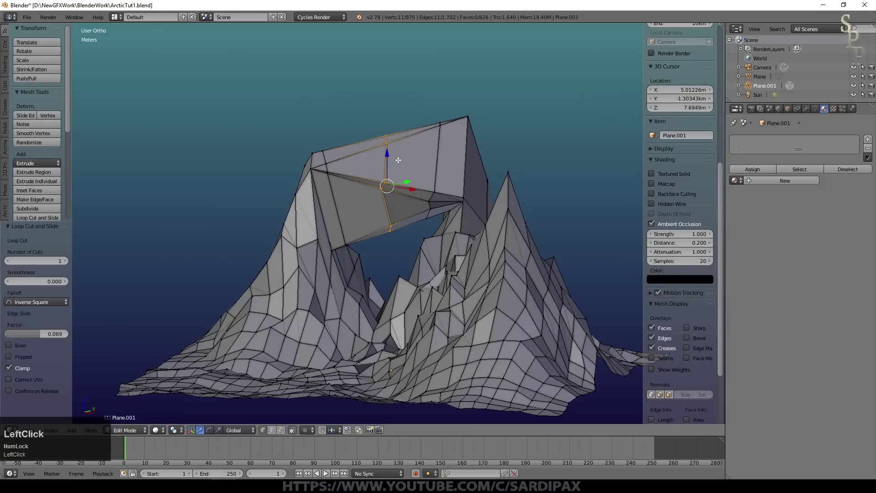
pyautogui.press('g')
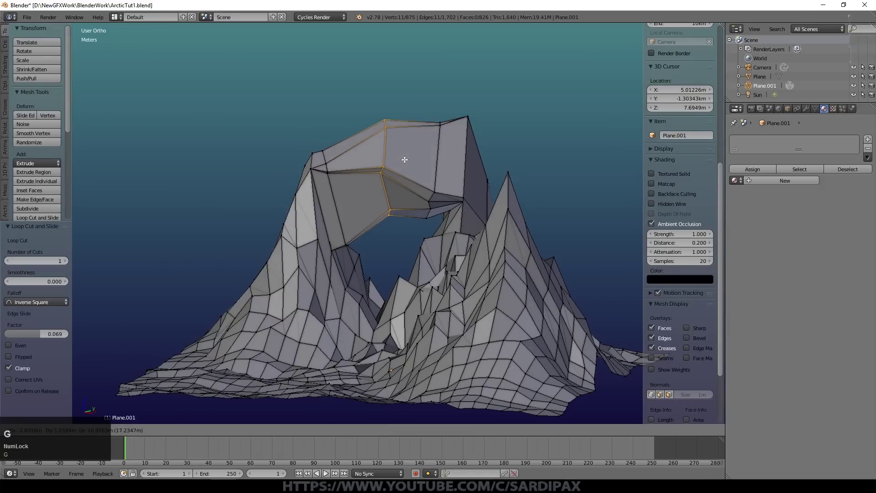
pyautogui.click(403, 155)
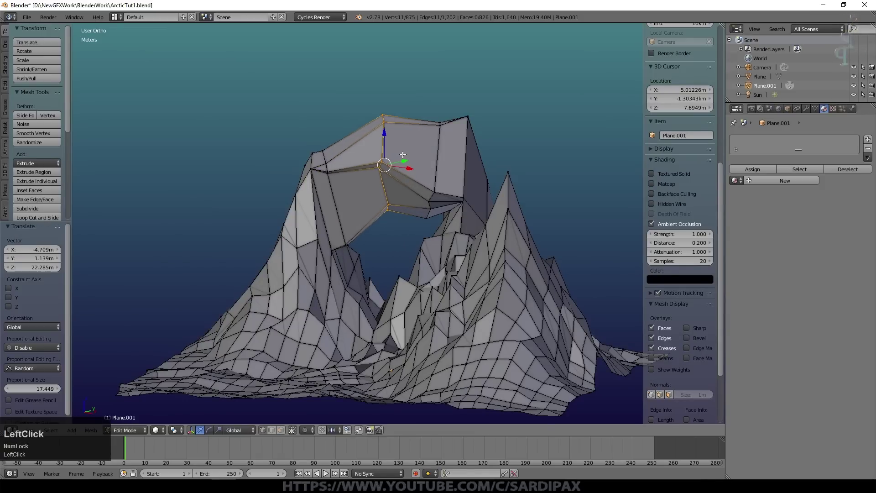
# Grow the selection to the neighbouring loops and raise the arch's middle section about 12 m.
pyautogui.press('ctrl+KP_Add')
pyautogui.press('g')
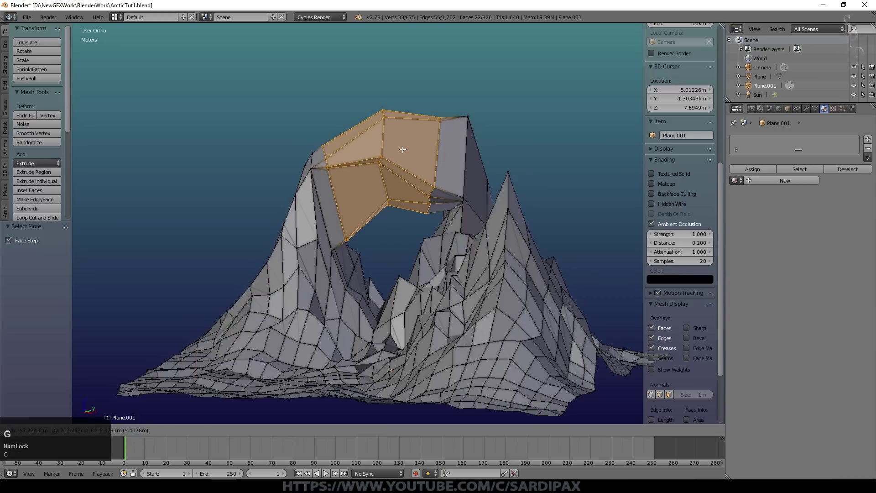
pyautogui.click(401, 142)
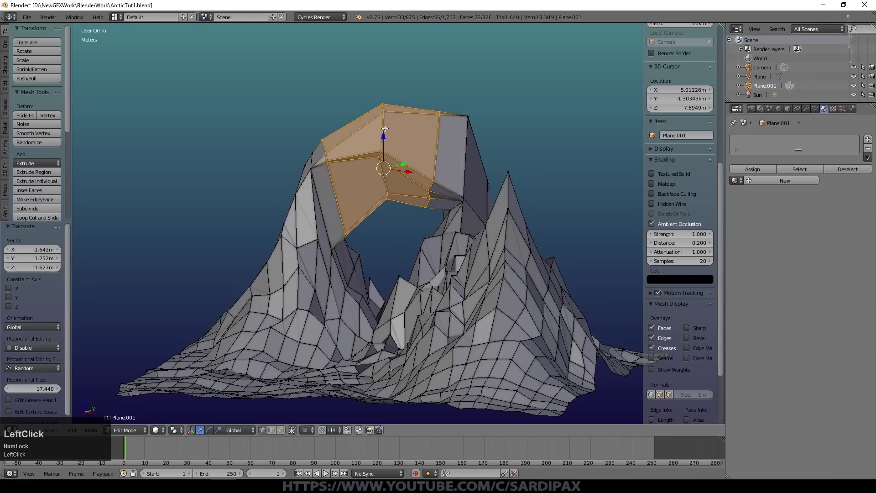
# Shrink the arch's middle edge loop and adjust the size and position of the loop near its higher end.
pyautogui.keyDown('alt'); pyautogui.rightClick(385, 129); pyautogui.keyUp('alt')
pyautogui.press('s')
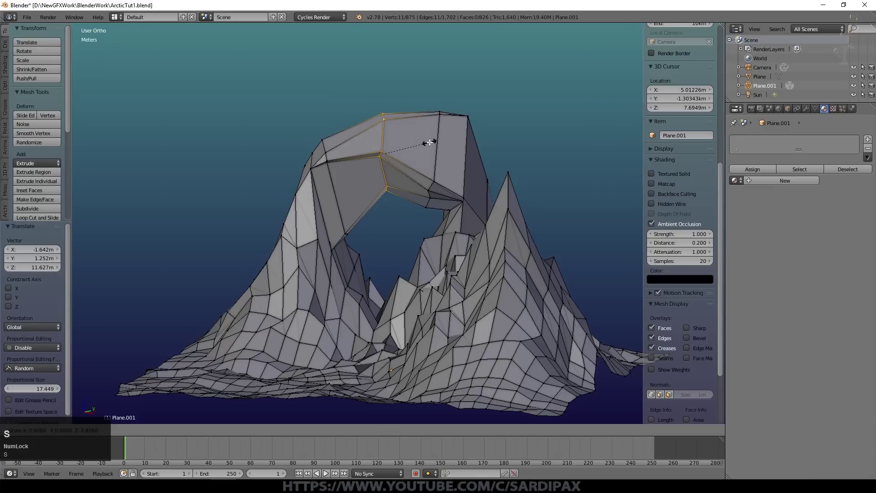
pyautogui.click(431, 142)
pyautogui.keyDown('alt'); pyautogui.rightClick(465, 157); pyautogui.keyUp('alt')
pyautogui.press('s')
pyautogui.click(460, 153)
pyautogui.moveTo(431, 136); pyautogui.dragTo(430, 130)
# Grow the selection from the middle loop over the whole arch span and scale it down, finishing in Object Mode.
pyautogui.keyDown('alt'); pyautogui.rightClick(339, 187); pyautogui.keyUp('alt')
pyautogui.press('ctrl+KP_Add')
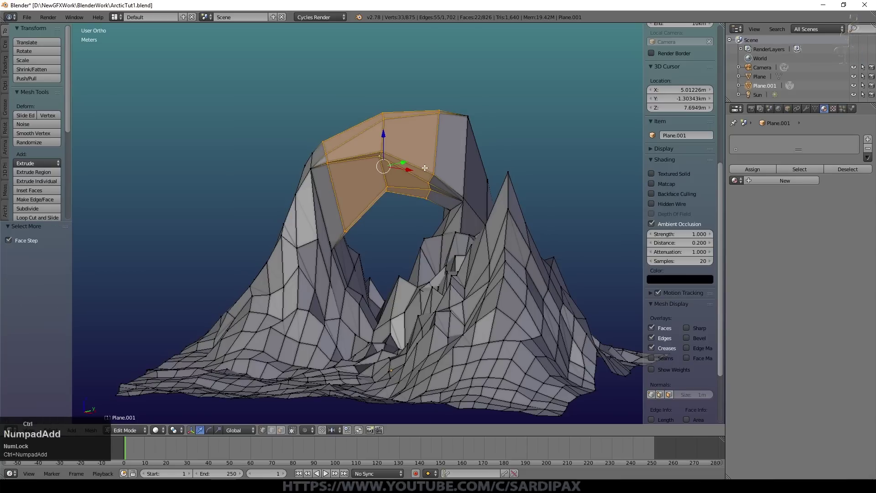
pyautogui.press('ctrl+KP_Add')
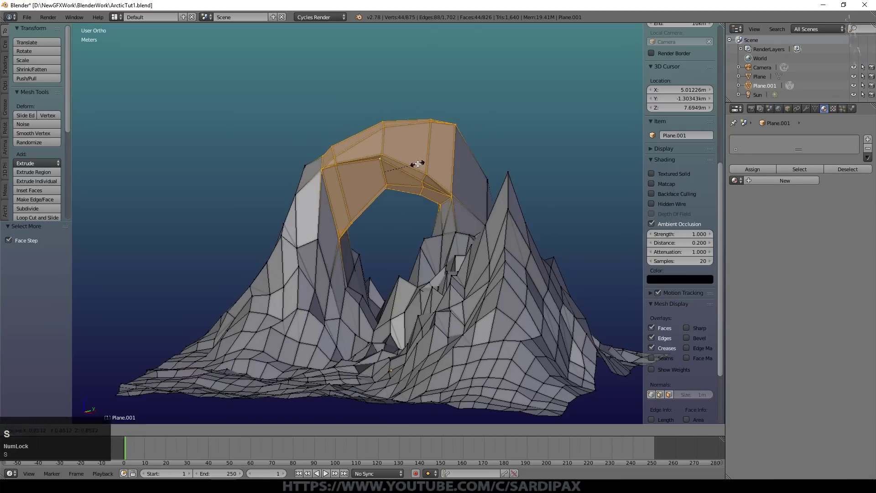
pyautogui.press('Tab')
# Give the iceberg a level 2 subdivision surface and shade it smooth.
pyautogui.moveTo(397, 123); pyautogui.dragTo(423, 145, button='middle')
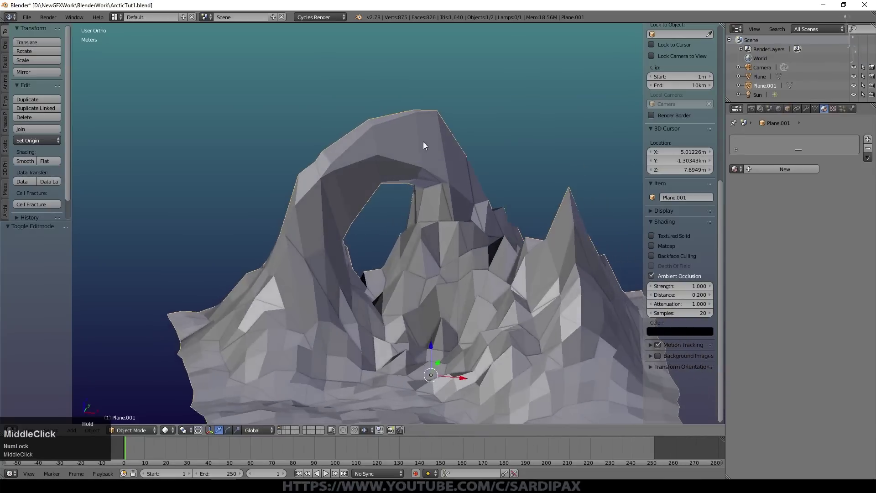
pyautogui.hotkey('ctrl', '2')
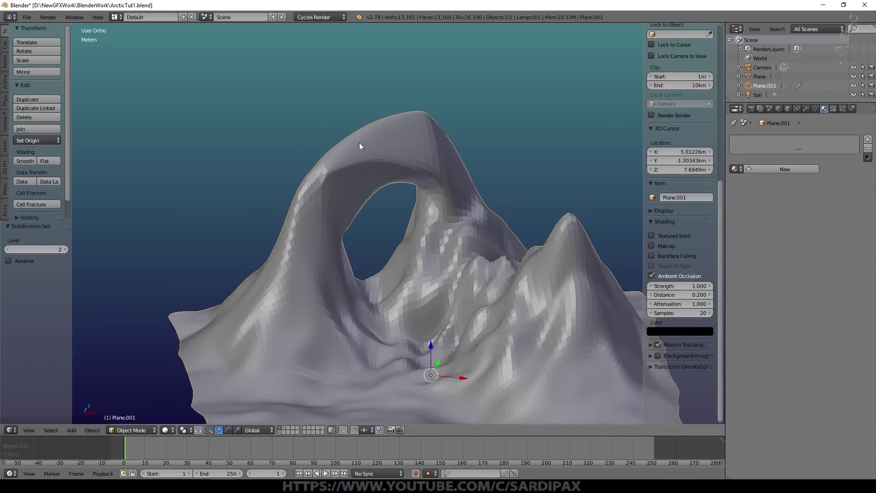
pyautogui.moveTo(382, 168); pyautogui.dragTo(561, 155, button='middle')
pyautogui.click(25, 161)
pyautogui.moveTo(396, 137); pyautogui.dragTo(450, 267, button='middle')
pyautogui.press('m')
# Hide the properties sidebar and widen the selected arch section along its local X axis in Edit Mode.
pyautogui.press('n')
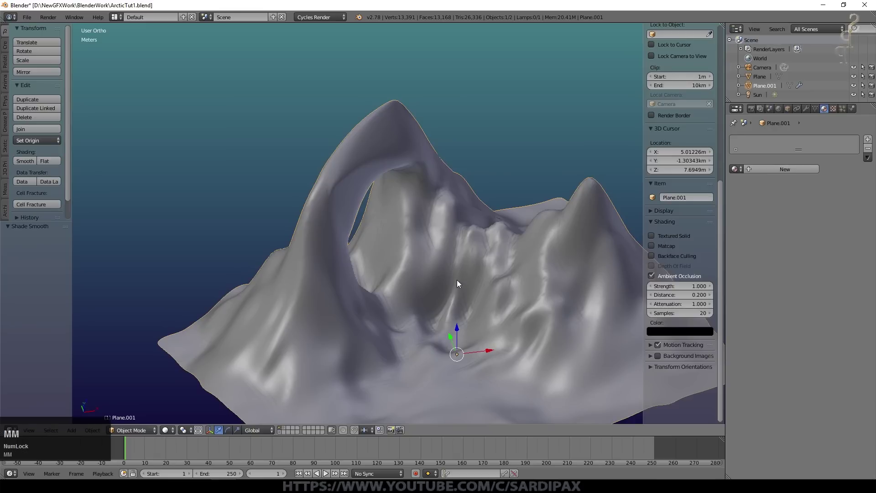
pyautogui.press('n')
pyautogui.press('Tab')
pyautogui.moveTo(402, 187)
pyautogui.mouseDown(button='middle')
pyautogui.moveTo(450, 237)
pyautogui.moveTo(394, 188)
pyautogui.mouseUp(button='middle')
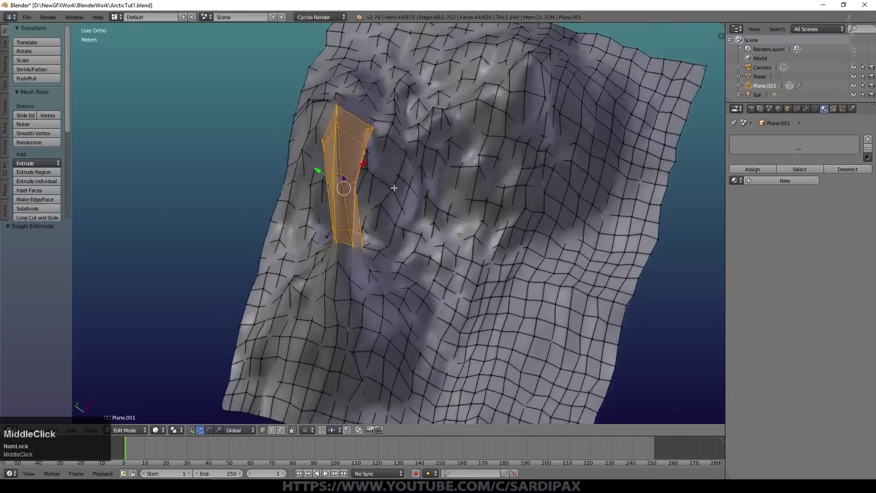
pyautogui.press('s')
pyautogui.press('x')
pyautogui.press('x')
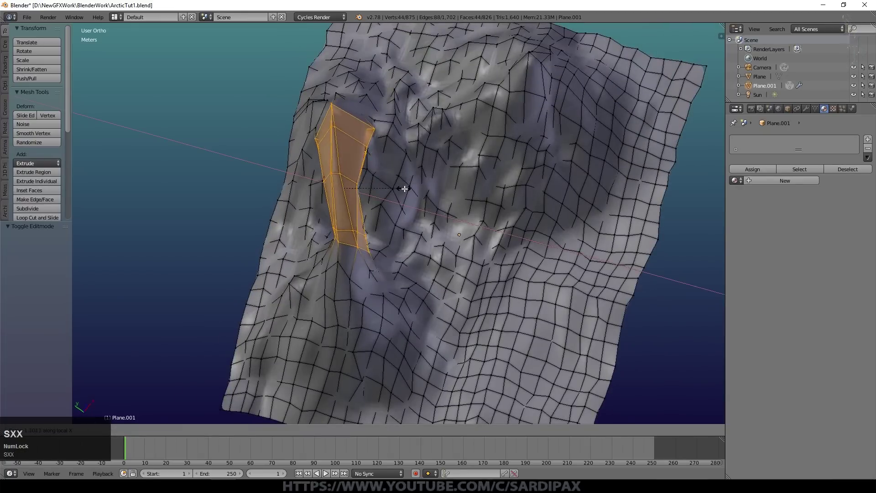
pyautogui.click(379, 215)
# Enlarge the edge loop at the arch's lower end to thicken its foot.
pyautogui.keyDown('alt'); pyautogui.rightClick(360, 247); pyautogui.keyUp('alt')
pyautogui.press('s')
pyautogui.click(413, 223)
pyautogui.press('Tab')
pyautogui.press('Tab')
pyautogui.moveTo(381, 205); pyautogui.dragTo(240, 198, button='middle')
# Turn off the subdivision preview, circle-select the faces along the arch's top ridge, and smooth their vertices three times.
pyautogui.scroll(4, 390, 189)
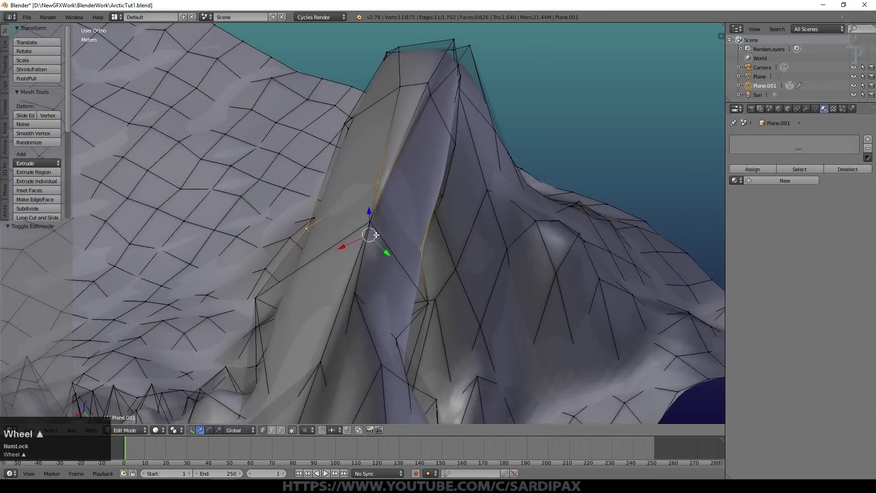
pyautogui.press('a')
pyautogui.click(804, 108)
pyautogui.click(801, 154)
pyautogui.press('c')
pyautogui.moveTo(372, 218)
pyautogui.mouseDown()
pyautogui.moveTo(414, 85)
pyautogui.moveTo(390, 171)
pyautogui.mouseUp()
pyautogui.rightClick(390, 171)
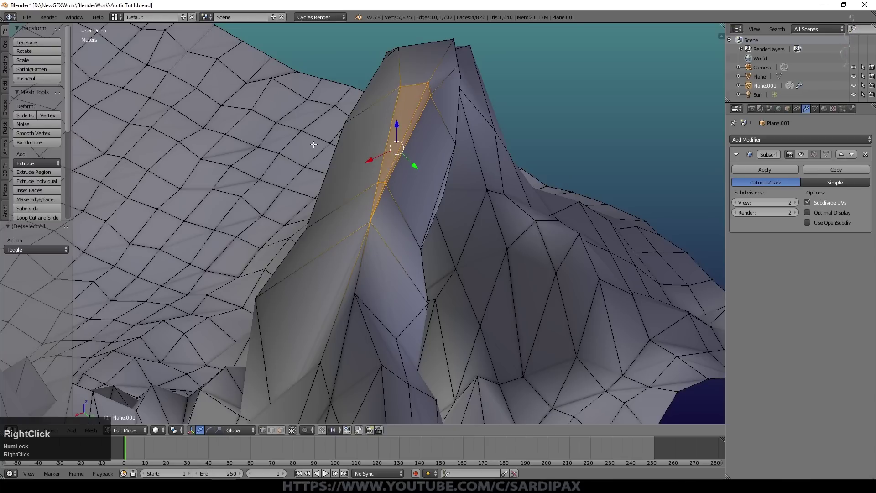
pyautogui.click(35, 134)
pyautogui.click(36, 134)
pyautogui.click(35, 134)
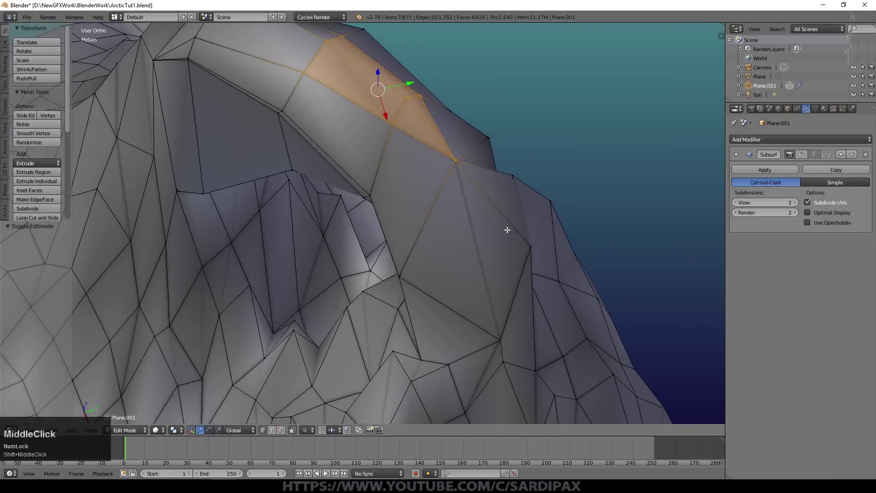
# Knife an extra cut beside the ridge vertex at the arch's foot, rip that vertex open, and merge it with its neighbour.
pyautogui.moveTo(507, 230); pyautogui.dragTo(455, 235, button='middle')
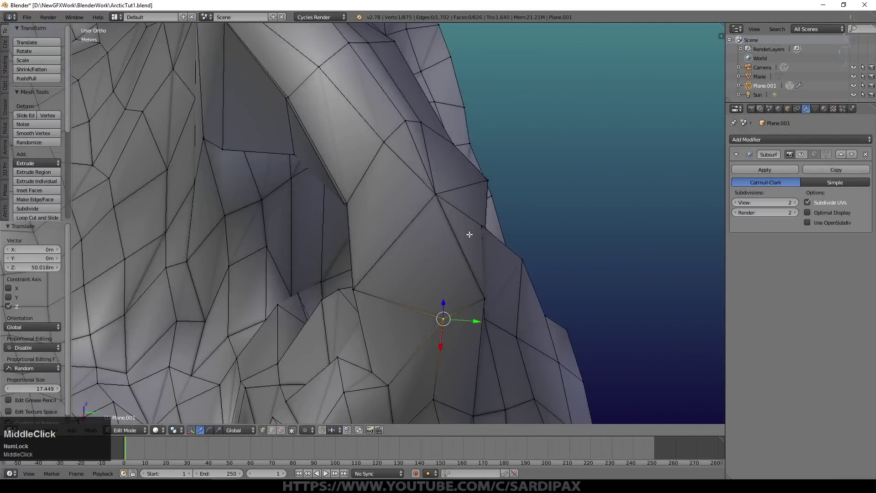
pyautogui.press('v')
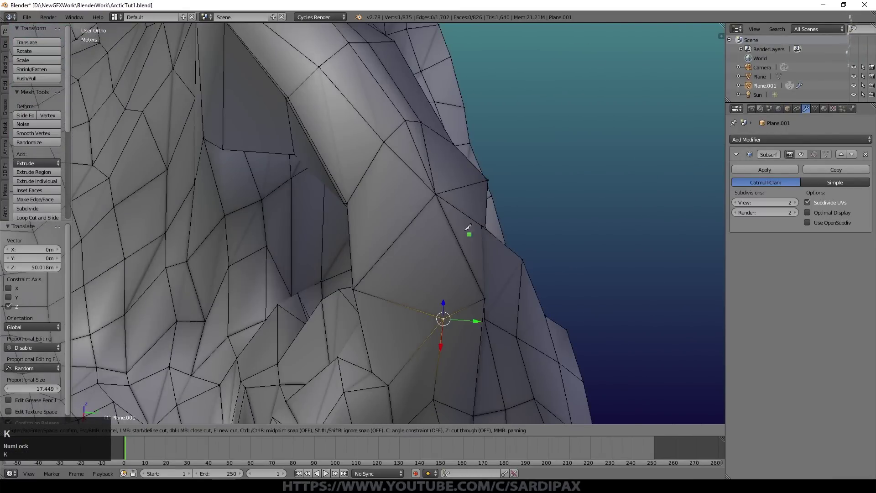
pyautogui.click(454, 194)
pyautogui.rightClick(438, 201)
pyautogui.press('v')
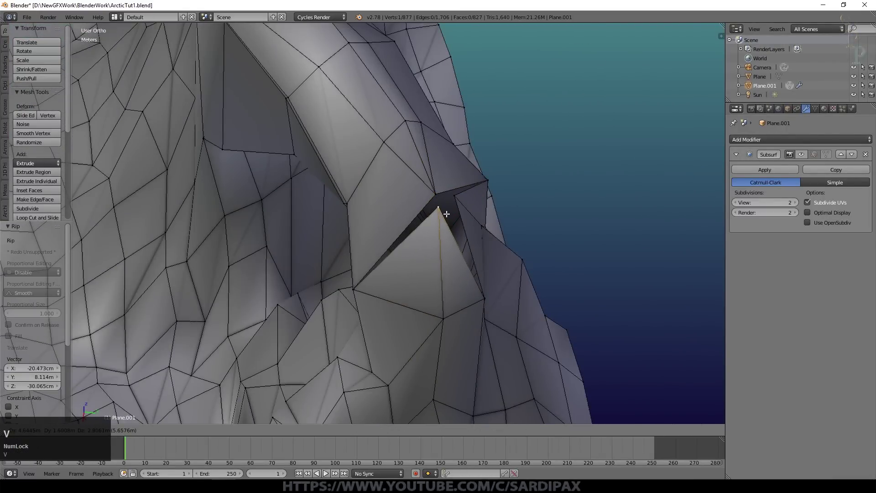
pyautogui.click(445, 220)
pyautogui.keyDown('shift'); pyautogui.rightClick(455, 197); pyautogui.keyUp('shift')
pyautogui.hotkey('alt', 'm')
pyautogui.click(490, 207)
# Rip the remaining ridge vertex at the arch's foot and delete the leftover vertex.
pyautogui.rightClick(437, 199)
pyautogui.press('v')
pyautogui.click(413, 215)
pyautogui.rightClick(435, 193)
pyautogui.press('x')
pyautogui.click(497, 107)
# Merge the two vertices beside the gap at their center and join the result to the gap's upper corner.
pyautogui.rightClick(456, 186)
pyautogui.keyDown('shift'); pyautogui.rightClick(446, 205); pyautogui.keyUp('shift')
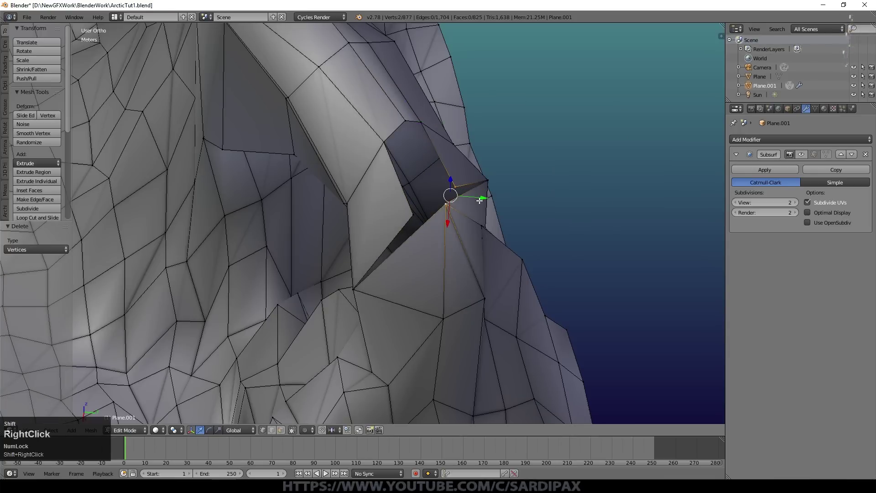
pyautogui.hotkey('alt', 'm')
pyautogui.click(479, 200)
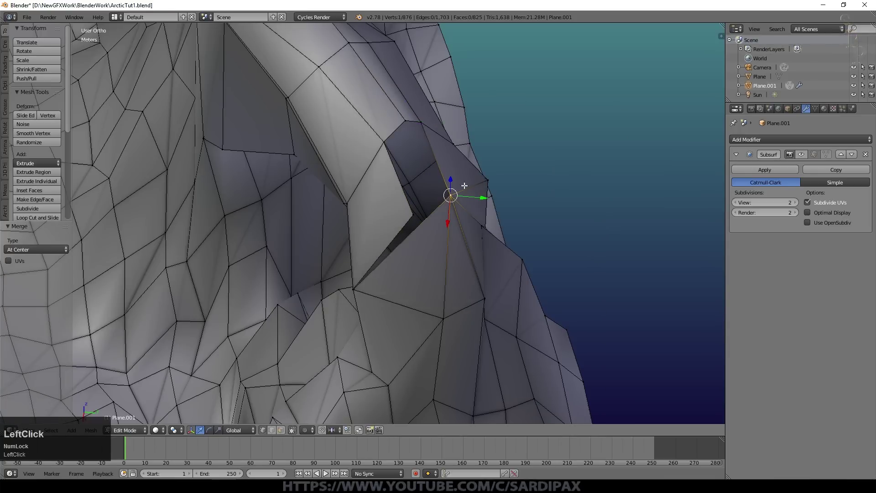
pyautogui.keyDown('shift'); pyautogui.rightClick(406, 123); pyautogui.keyUp('shift')
pyautogui.press('f')
# Slide the vertex at the gap's lower edge by a factor of 0.465 and merge it with the adjacent ripped vertex.
pyautogui.rightClick(405, 121)
pyautogui.press('g')
pyautogui.press('g')
pyautogui.click(440, 223)
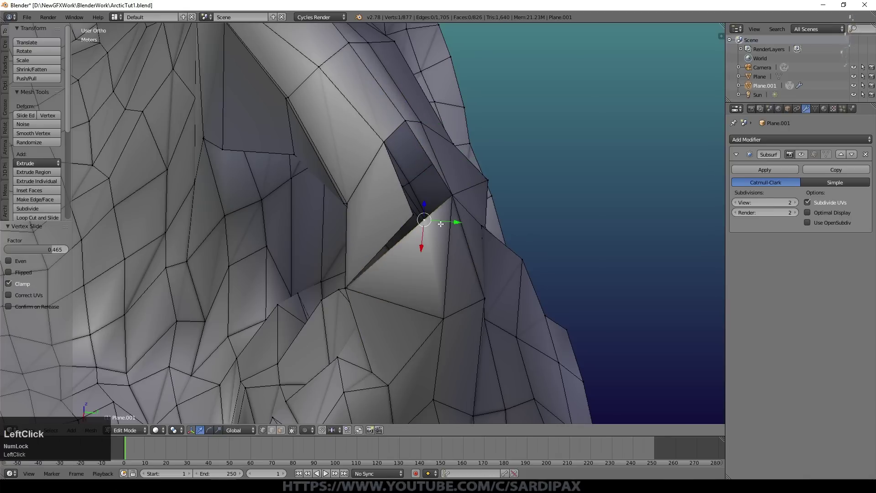
pyautogui.keyDown('shift'); pyautogui.rightClick(413, 215); pyautogui.keyUp('shift')
pyautogui.hotkey('alt', 'm')
pyautogui.click(460, 206)
# Fill the remaining hole at the arch's foot with a four-sided face.
pyautogui.keyDown('shift'); pyautogui.rightClick(451, 197); pyautogui.keyUp('shift')
pyautogui.keyDown('shift'); pyautogui.rightClick(388, 134); pyautogui.keyUp('shift')
pyautogui.keyDown('shift'); pyautogui.rightClick(378, 145); pyautogui.keyUp('shift')
pyautogui.press('f')
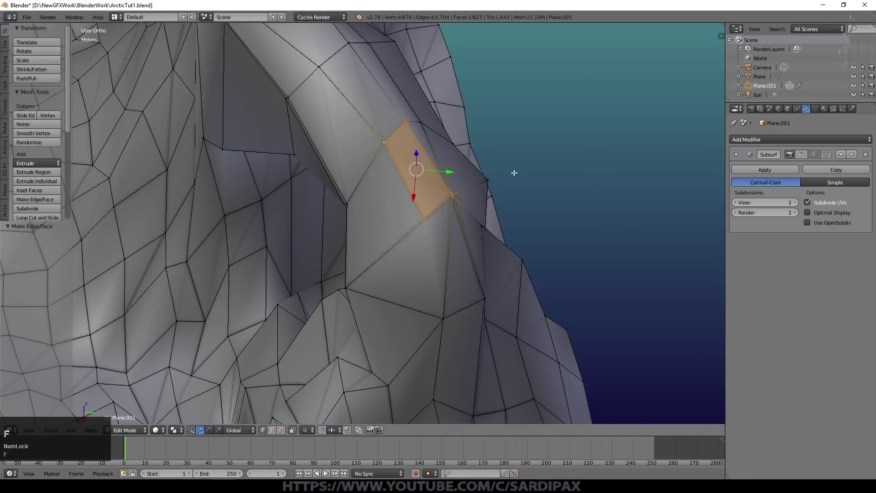
# Turn the subdivision preview back on and examine the patched foot of the arch.
pyautogui.press('Tab')
pyautogui.click(802, 154)
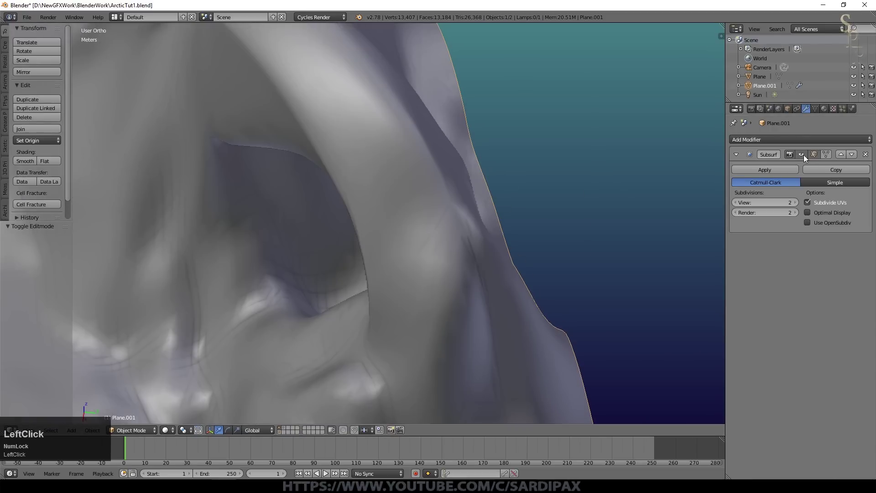
pyautogui.press('Tab')
pyautogui.moveTo(431, 218); pyautogui.dragTo(382, 205, button='middle')
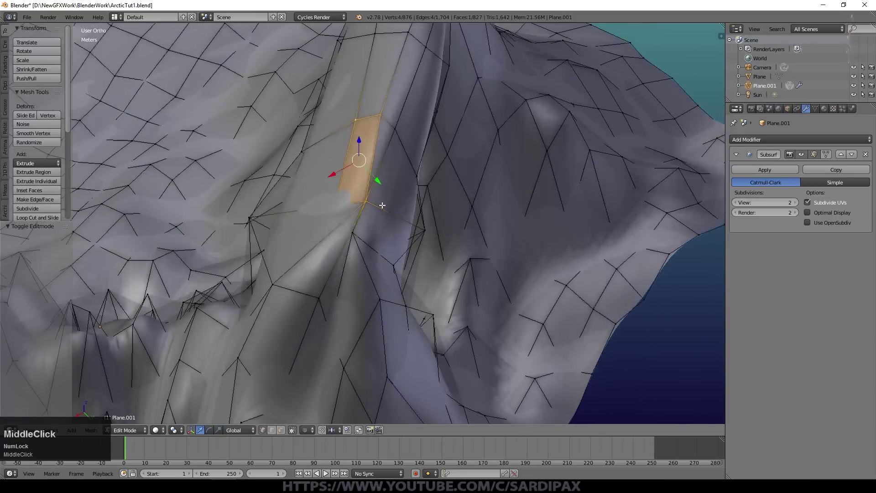
# Rip the vertex at the lower corner of the patched face and turn off the subdivision preview.
pyautogui.rightClick(376, 203)
pyautogui.press('v')
pyautogui.click(405, 212)
pyautogui.click(813, 154)
# Fill a new face between the ripped vertex and the surrounding vertices at the arch's foot.
pyautogui.rightClick(365, 202)
pyautogui.keyDown('shift'); pyautogui.rightClick(395, 130); pyautogui.keyUp('shift')
pyautogui.keyDown('shift'); pyautogui.rightClick(388, 210); pyautogui.keyUp('shift')
pyautogui.keyDown('shift'); pyautogui.rightClick(353, 232); pyautogui.keyUp('shift')
pyautogui.press('f')
# Knife a cut just below the new face and shift a nearby vertex about 9.2 m in X, 3.7 m in Y and -6.9 m in Z.
pyautogui.scroll(3, 437, 208)
pyautogui.press('k')
pyautogui.click(375, 249)
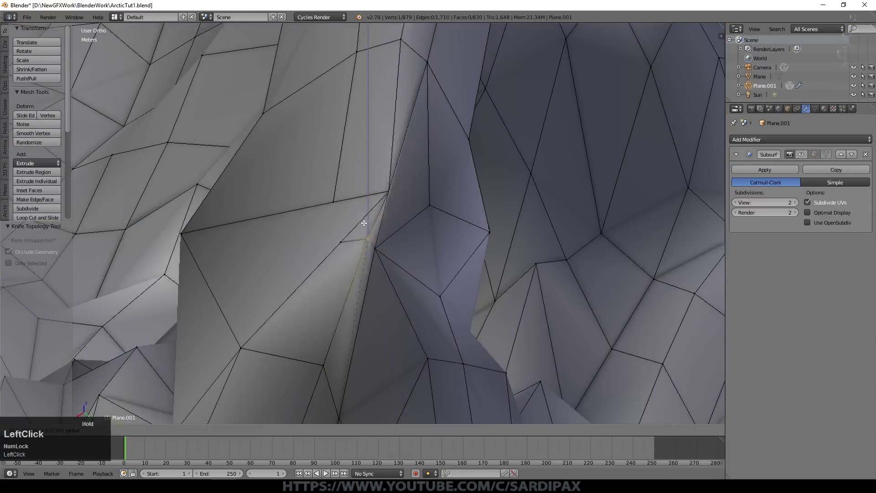
pyautogui.rightClick(374, 248)
pyautogui.rightClick(430, 210)
pyautogui.moveTo(446, 216); pyautogui.dragTo(376, 257, button='middle')
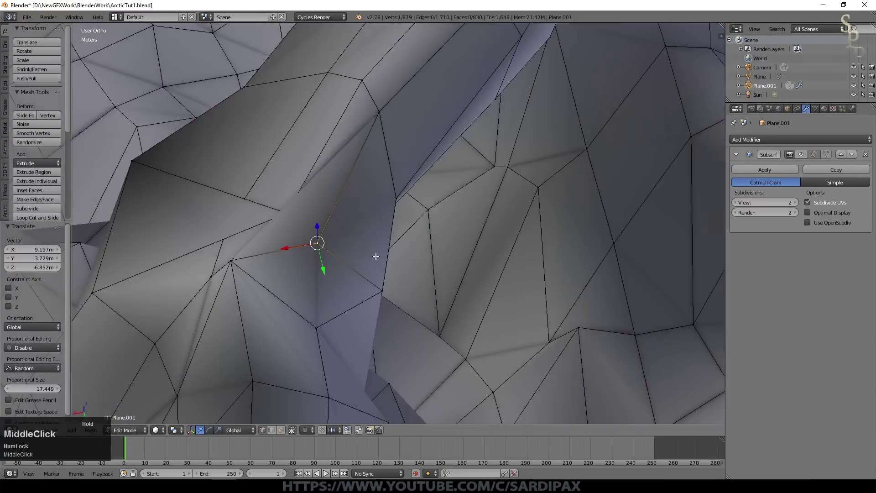
# Lower the vertex beside the patch at the arch's foot about 6.4 m along Z.
pyautogui.rightClick(241, 261)
pyautogui.moveTo(273, 242); pyautogui.dragTo(301, 189, button='middle')
pyautogui.moveTo(363, 171); pyautogui.dragTo(382, 265)
pyautogui.rightClick(457, 252)
pyautogui.moveTo(459, 227); pyautogui.dragTo(458, 251)
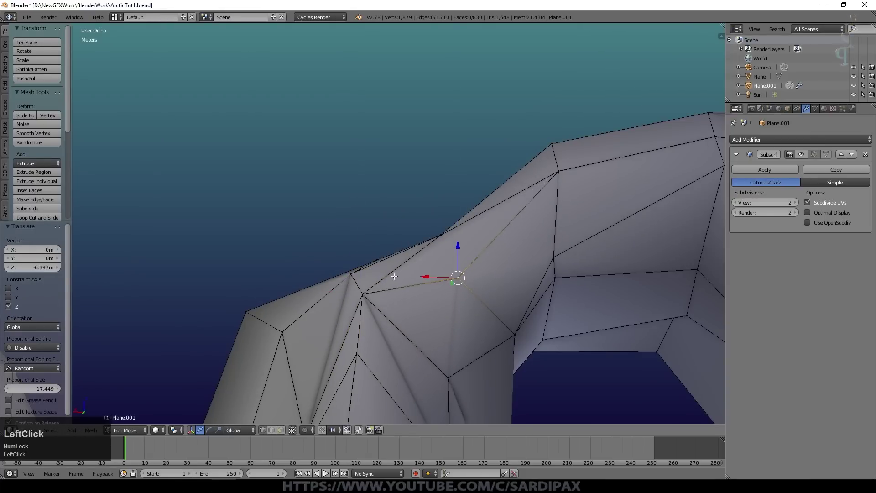
# Return to object mode with the subdivision preview on and examine the iceberg from several sides.
pyautogui.press('Tab')
pyautogui.click(813, 154)
pyautogui.scroll(-6, 324, 308)
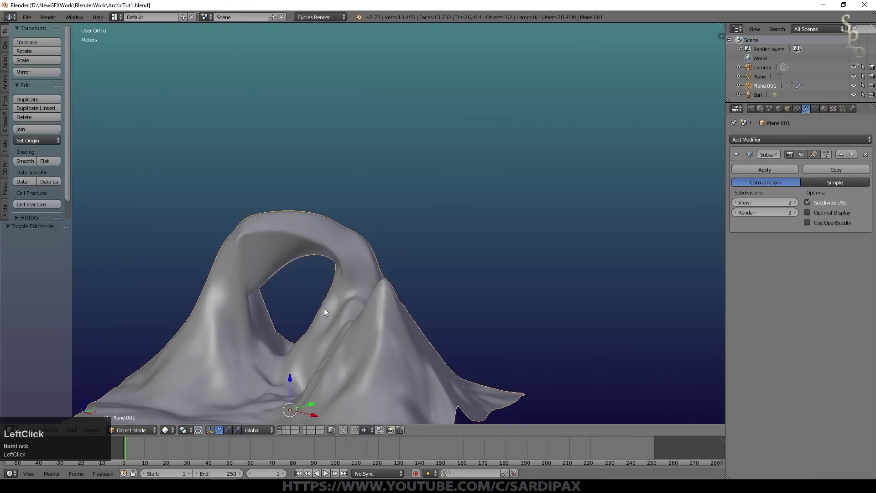
pyautogui.moveTo(324, 308); pyautogui.dragTo(432, 302, button='middle')
pyautogui.scroll(-1, 501, 296)
pyautogui.scroll(-4, 540, 290)
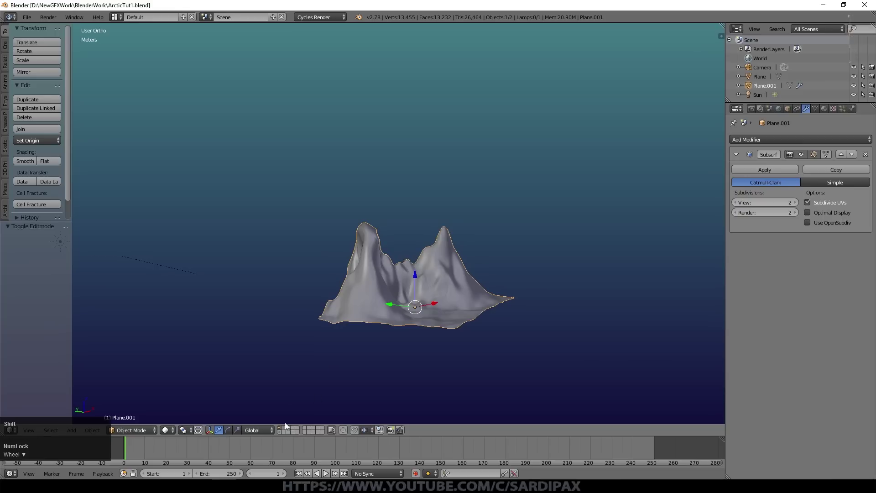
# Show the sea plane's layer alongside the iceberg and lower the iceberg into the sea.
pyautogui.keyDown('shift'); pyautogui.click(286, 428); pyautogui.keyUp('shift')
pyautogui.rightClick(434, 281)
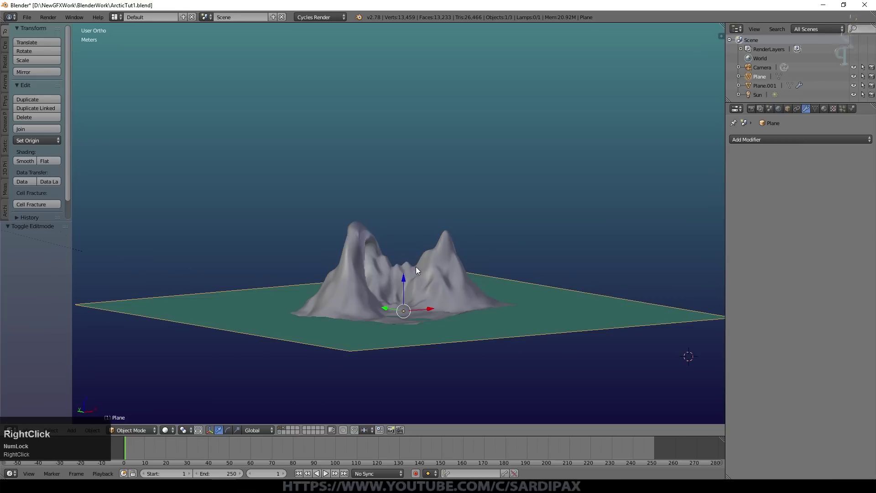
pyautogui.rightClick(400, 256)
pyautogui.moveTo(403, 279); pyautogui.dragTo(405, 297)
pyautogui.moveTo(404, 296); pyautogui.dragTo(379, 300, button='middle')
# Raise a submerged part of the iceberg mesh in front of the arch with proportional editing so small islets rise above the sea.
pyautogui.press('Tab')
pyautogui.press('z')
pyautogui.rightClick(388, 325)
pyautogui.press('Tab')
pyautogui.press('z')
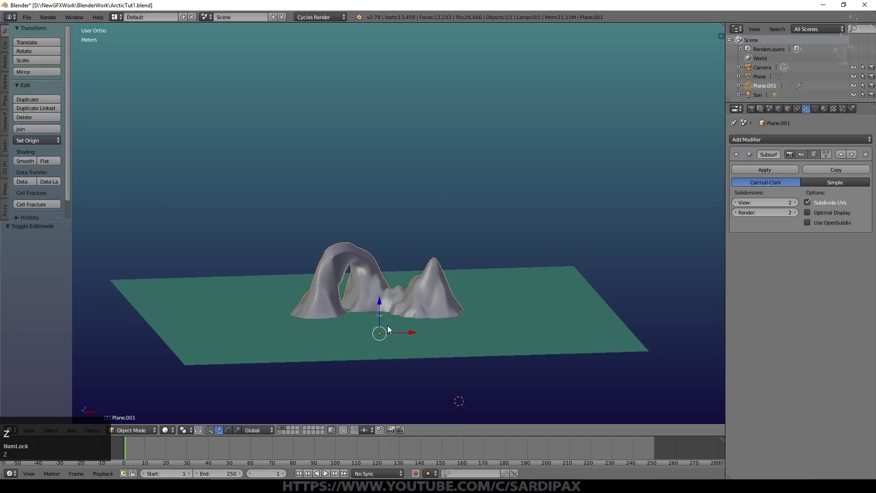
pyautogui.press('o')
pyautogui.moveTo(379, 299); pyautogui.dragTo(378, 296)
pyautogui.hotkey('ctrl', 'z')
pyautogui.press('Tab')
pyautogui.press('Tab')
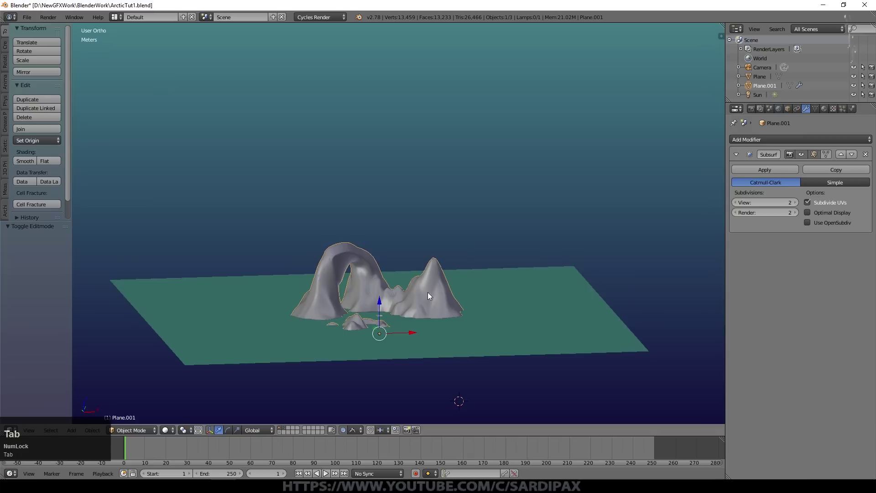
# Set the iceberg's subdivision levels to 3 for the view and 4 for the render.
pyautogui.scroll(-4, 423, 294)
pyautogui.click(795, 212)
pyautogui.click(794, 212)
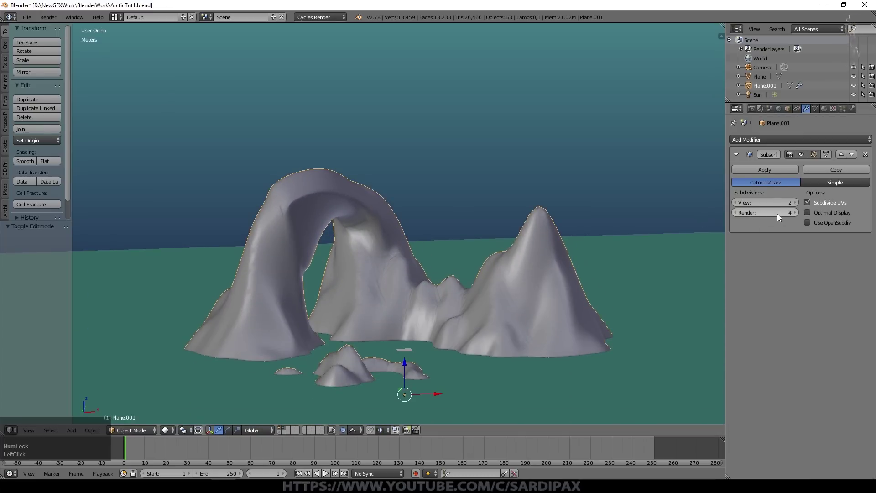
pyautogui.click(797, 202)
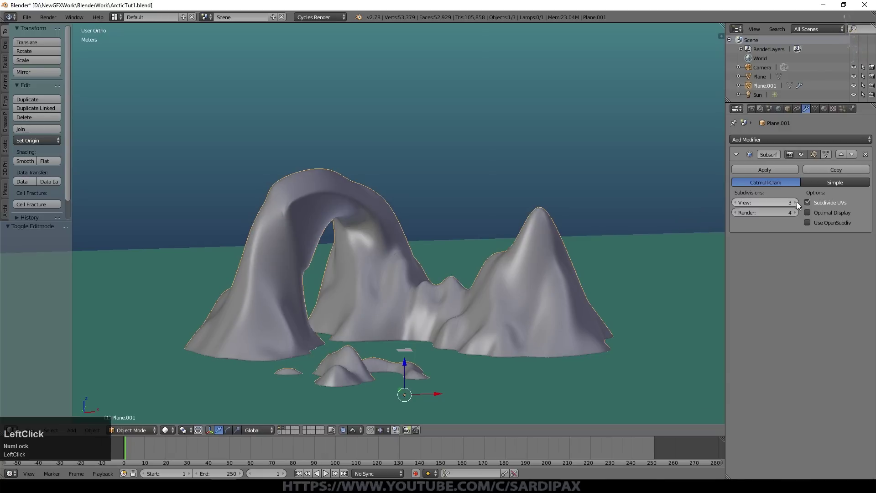
pyautogui.scroll(-1, 391, 243)
pyautogui.moveTo(390, 243)
pyautogui.mouseDown(button='middle')
pyautogui.moveTo(411, 219)
pyautogui.moveTo(377, 246)
pyautogui.mouseUp(button='middle')
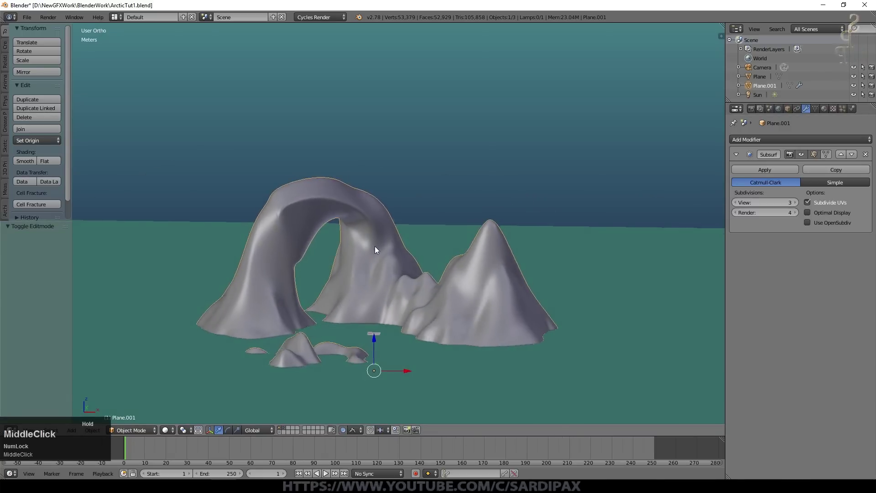
# Select two neighbouring edge loops along the front underside of the arch and smooth their vertices four times.
pyautogui.press('Tab')
pyautogui.scroll(5, 338, 198)
pyautogui.keyDown('alt'); pyautogui.rightClick(182, 172); pyautogui.keyUp('alt')
pyautogui.keyDown('alt'); pyautogui.keyDown('shift'); pyautogui.rightClick(292, 157); pyautogui.keyUp('shift'); pyautogui.keyUp('alt')
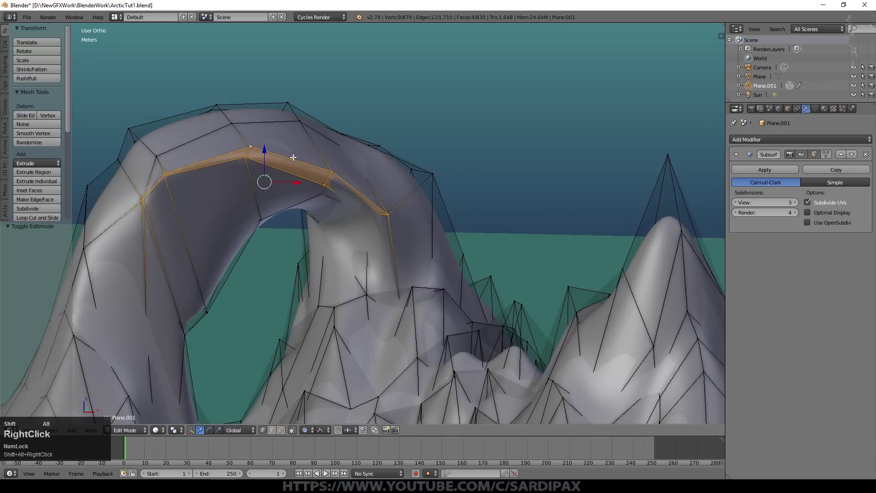
pyautogui.click(39, 132)
pyautogui.click(39, 133)
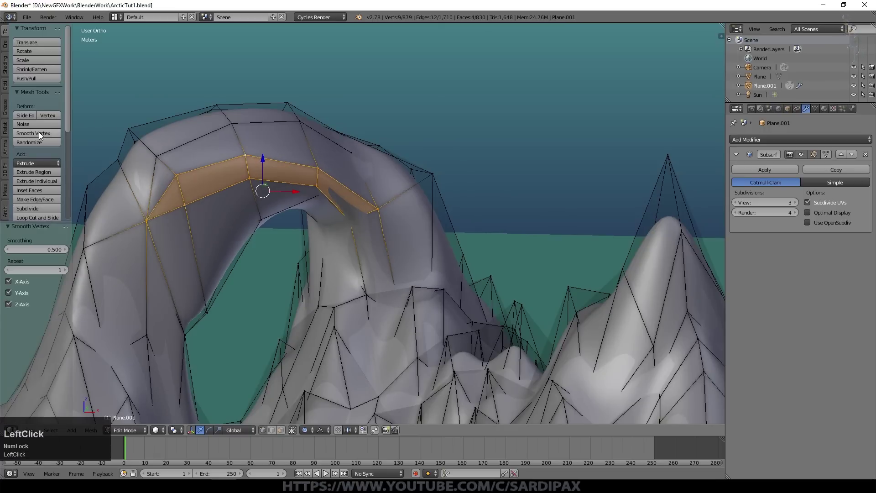
pyautogui.click(40, 132)
pyautogui.click(40, 132)
# Select two neighbouring edge loops on the other side of the arch's underside and smooth their vertices.
pyautogui.press('Tab')
pyautogui.moveTo(247, 237); pyautogui.dragTo(431, 227, button='middle')
pyautogui.press('Tab')
pyautogui.rightClick(414, 156)
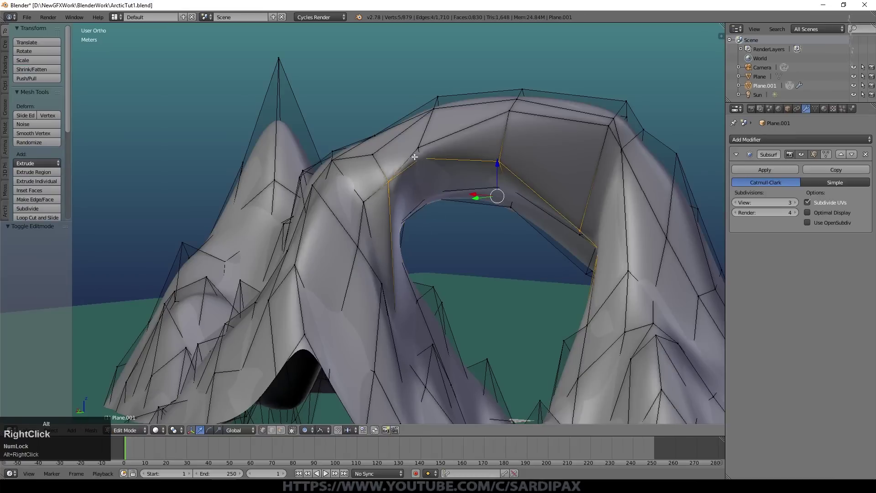
pyautogui.keyDown('alt'); pyautogui.keyDown('shift'); pyautogui.rightClick(412, 154); pyautogui.keyUp('shift'); pyautogui.keyUp('alt')
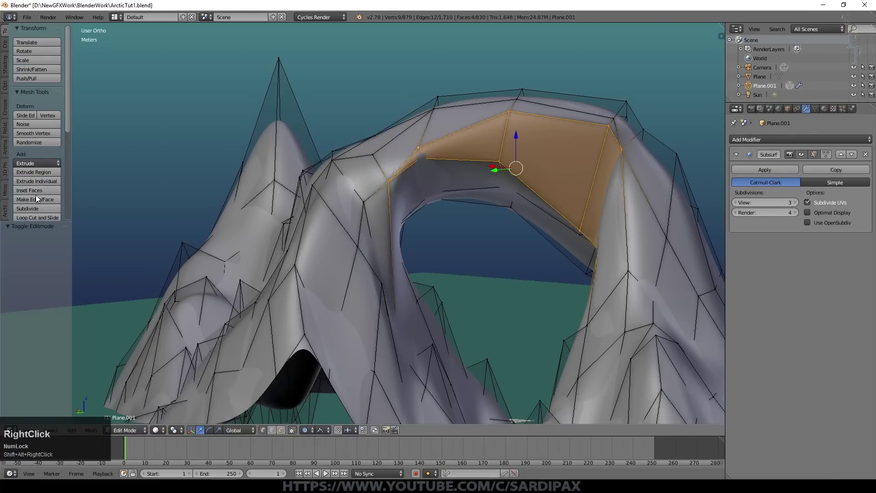
pyautogui.click(42, 133)
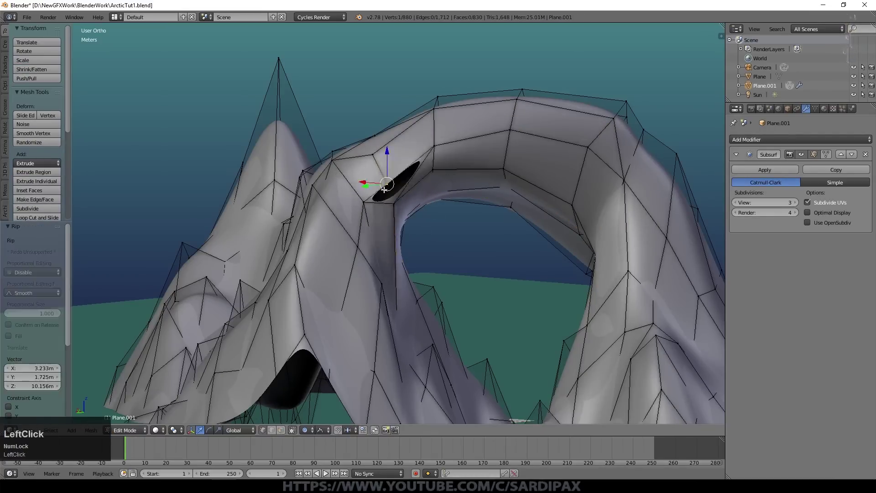
# Patch the gap beside the ripped vertex where the arch meets the slope.
pyautogui.press('KP_Decimal')
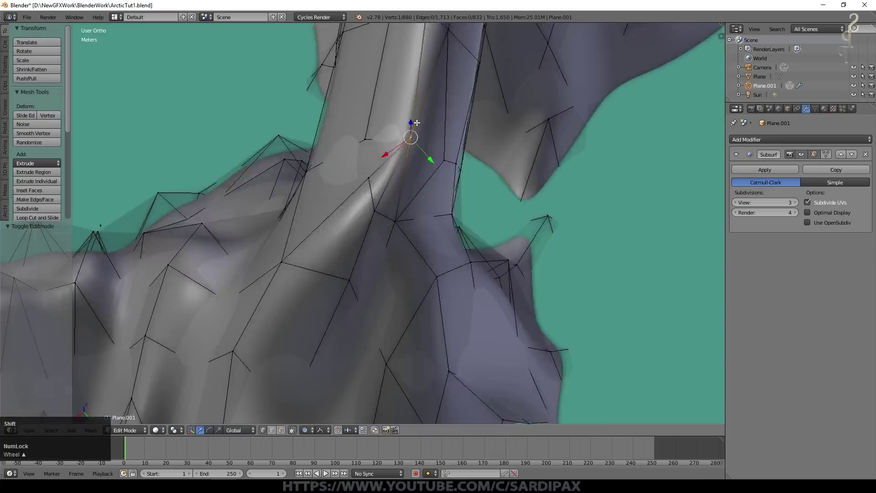
pyautogui.press('x')
pyautogui.rightClick(430, 166)
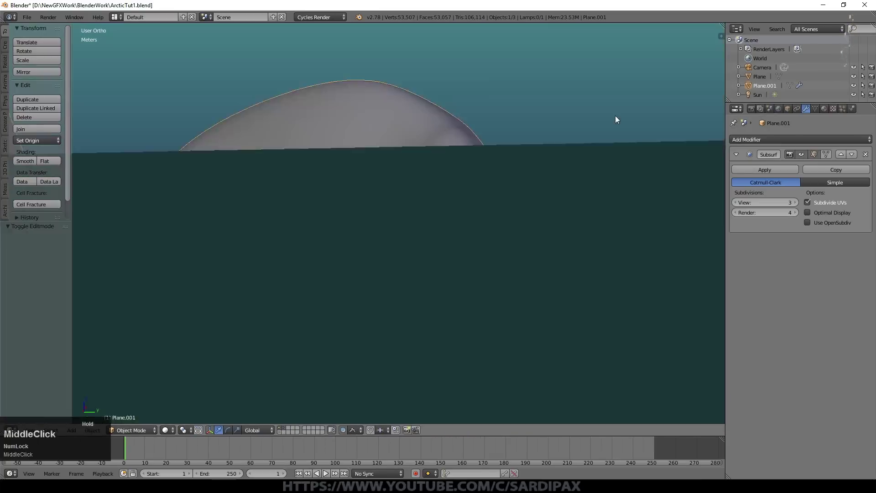
# Save the scene over the existing ArcticTut1.blend file.
pyautogui.scroll(-3, 565, 168)
pyautogui.hotkey('ctrl', 's')
pyautogui.click(566, 169)
# Set the camera's focal length to 40 mm.
pyautogui.click(758, 67)
pyautogui.click(806, 108)
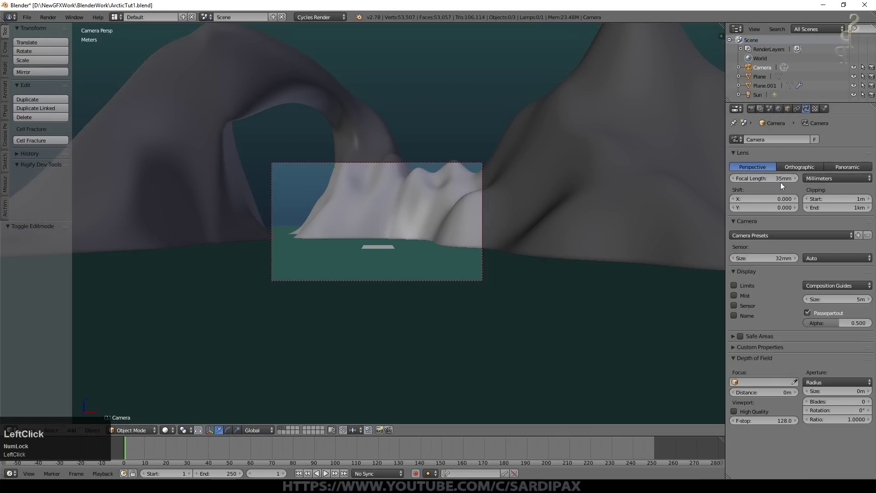
pyautogui.write('40')
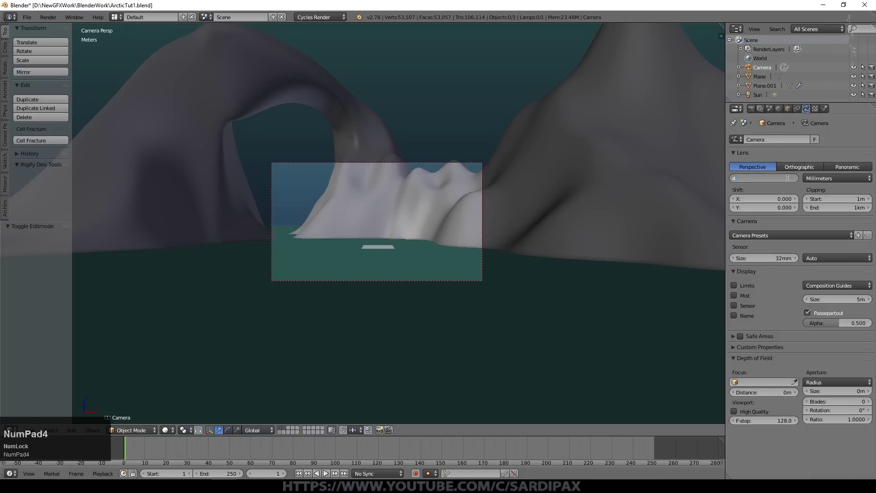
pyautogui.press('Return')
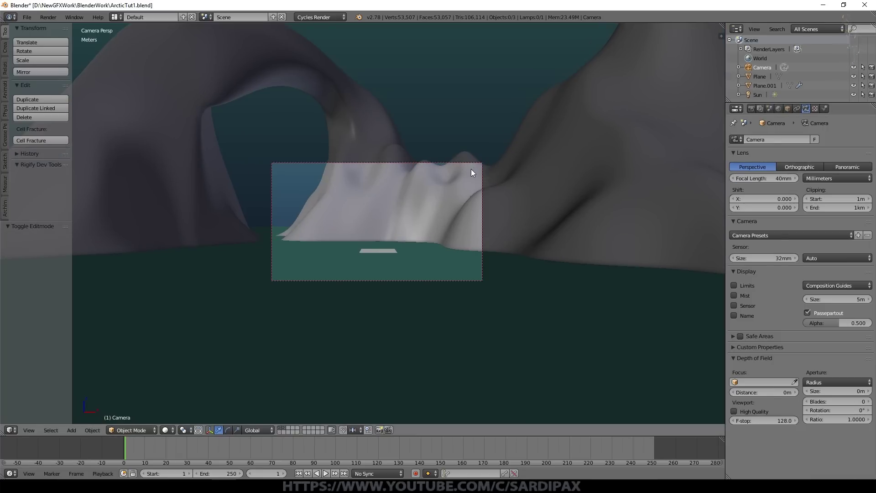
# Move the iceberg about 870.6 m along Y, away from the camera.
pyautogui.keyDown('shift'); pyautogui.click(464, 174); pyautogui.keyUp('shift')
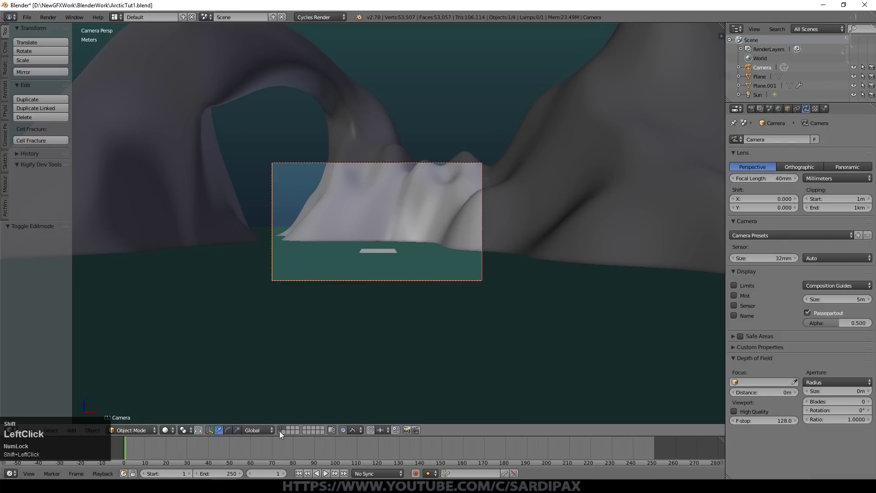
pyautogui.rightClick(385, 163)
pyautogui.press('g')
pyautogui.moveTo(399, 216); pyautogui.dragTo(420, 318, button='middle')
pyautogui.click(419, 319)
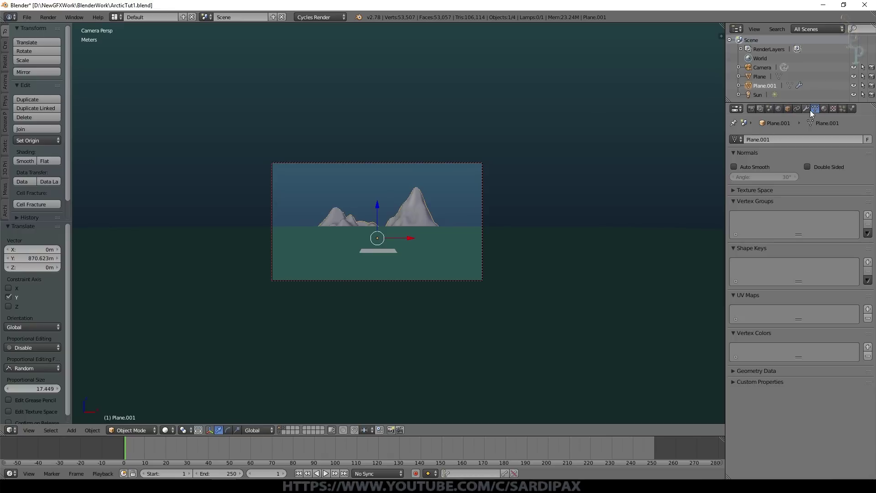
# Set the camera's clipping end to 3 km.
pyautogui.click(762, 67)
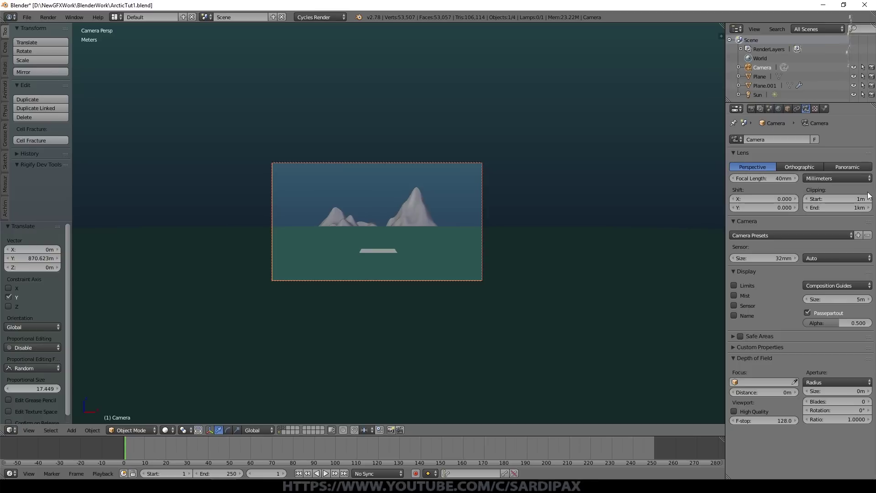
pyautogui.click(847, 210)
pyautogui.write('3')
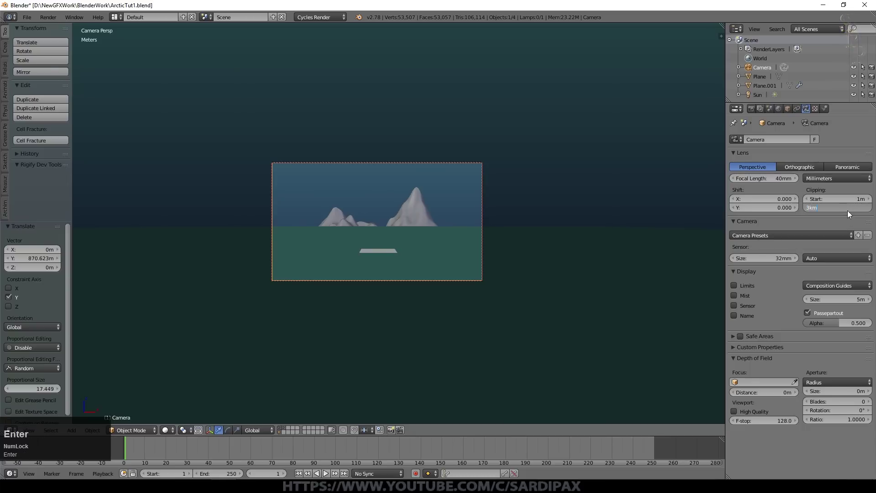
# Move the iceberg about -963.2 m along Y in the top view and check it through the camera.
pyautogui.press('KP_7')
pyautogui.moveTo(365, 136); pyautogui.dragTo(363, 199)
pyautogui.press('KP_0')
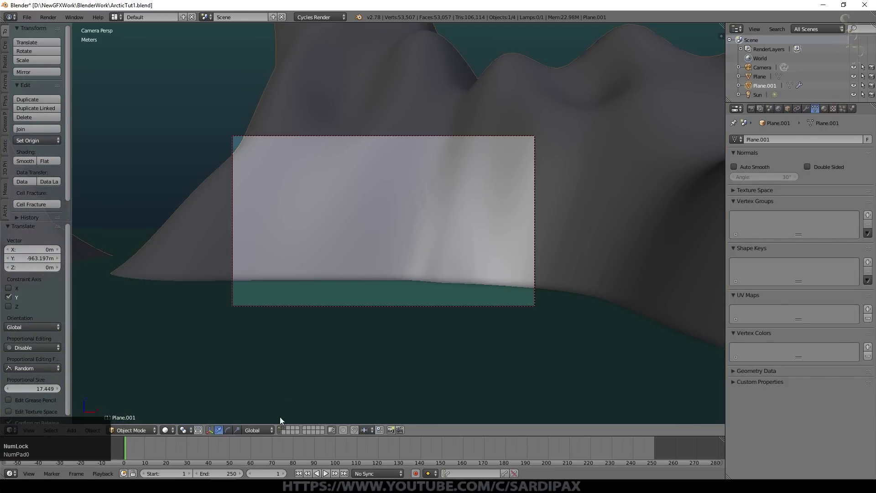
# Select the camera and move it about 125.4 m along Y.
pyautogui.rightClick(343, 305)
pyautogui.moveTo(391, 220); pyautogui.dragTo(457, 71, button='middle')
pyautogui.click(457, 70)
pyautogui.press('g')
pyautogui.click(426, 113)
pyautogui.moveTo(426, 113); pyautogui.dragTo(228, 338, button='middle')
pyautogui.moveTo(144, 263); pyautogui.dragTo(176, 244)
# In the right side view, shift the camera about 7.7 m in Y and -22.2 m in Z and tilt it.
pyautogui.press('KP_Decimal')
pyautogui.press('KP_3')
pyautogui.press('z')
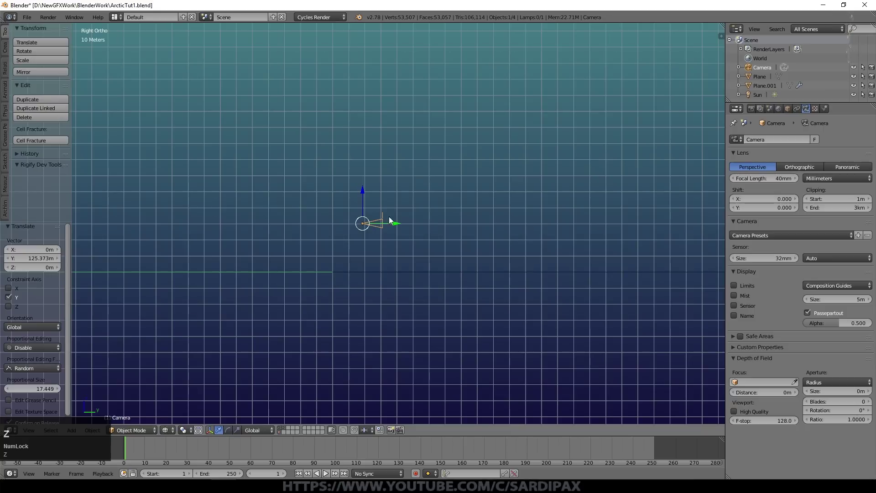
pyautogui.press('g')
pyautogui.click(404, 254)
pyautogui.press('r')
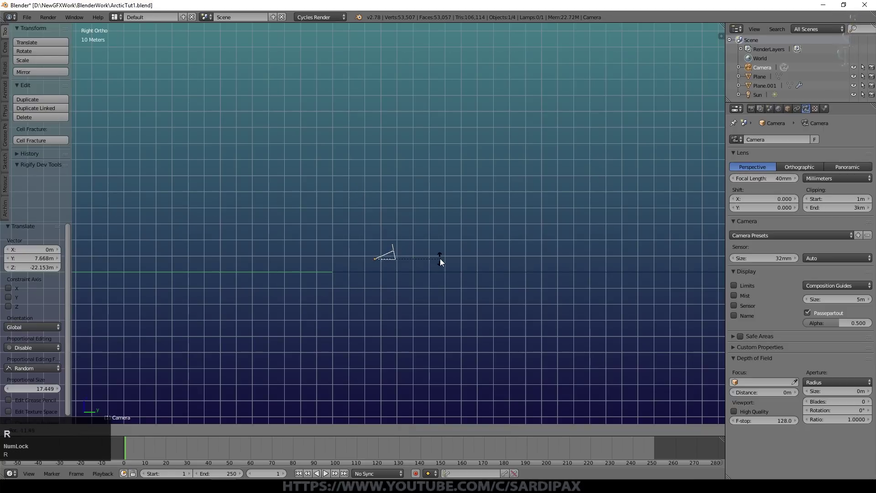
pyautogui.click(443, 248)
# Looking through the camera, move and rotate it, and raise it about 53.2 m along Z.
pyautogui.press('KP_0')
pyautogui.press('z')
pyautogui.press('g')
pyautogui.click(474, 180)
pyautogui.press('r')
pyautogui.click(466, 201)
pyautogui.press('g')
pyautogui.press('z')
pyautogui.click(454, 260)
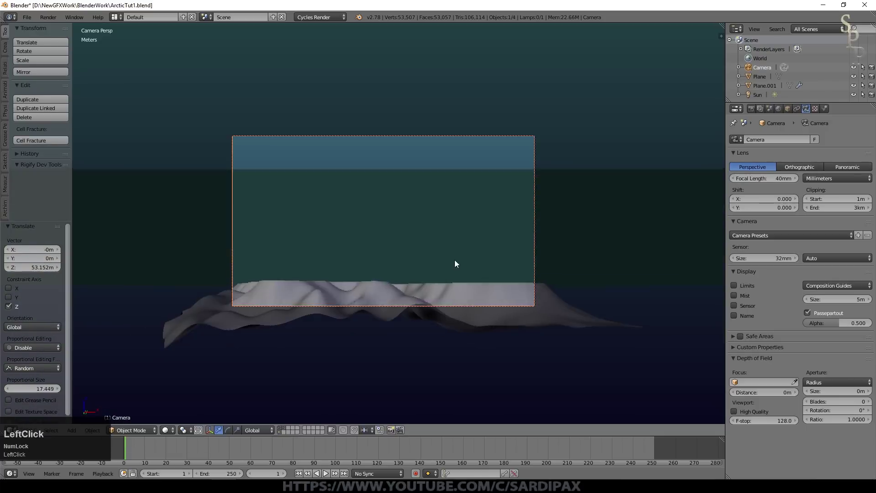
# Reposition and rotate the camera to frame the arch and the second peak, finishing with a shift of about -2.8 m in X and 6.1 m in Z.
pyautogui.press('g')
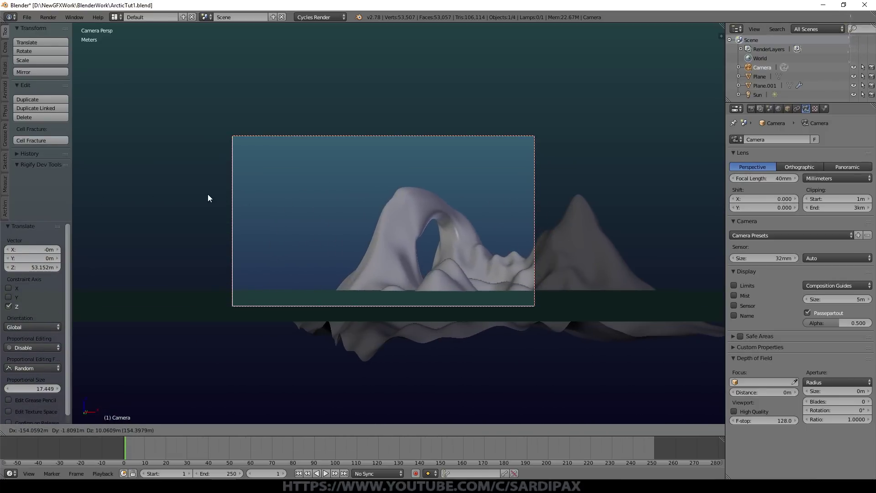
pyautogui.click(208, 196)
pyautogui.press('r')
pyautogui.click(474, 218)
pyautogui.press('g')
pyautogui.click(511, 237)
pyautogui.press('g')
pyautogui.middleClick(542, 255)
pyautogui.click(560, 271)
# Move the iceberg about 251.3 m along Y and 26.7 m along X within the camera frame.
pyautogui.rightClick(470, 272)
pyautogui.press('g')
pyautogui.press('y')
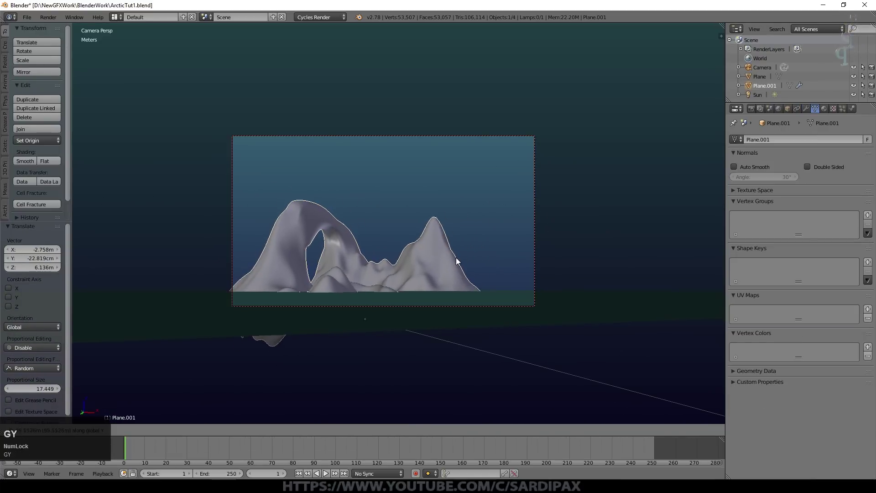
pyautogui.click(437, 251)
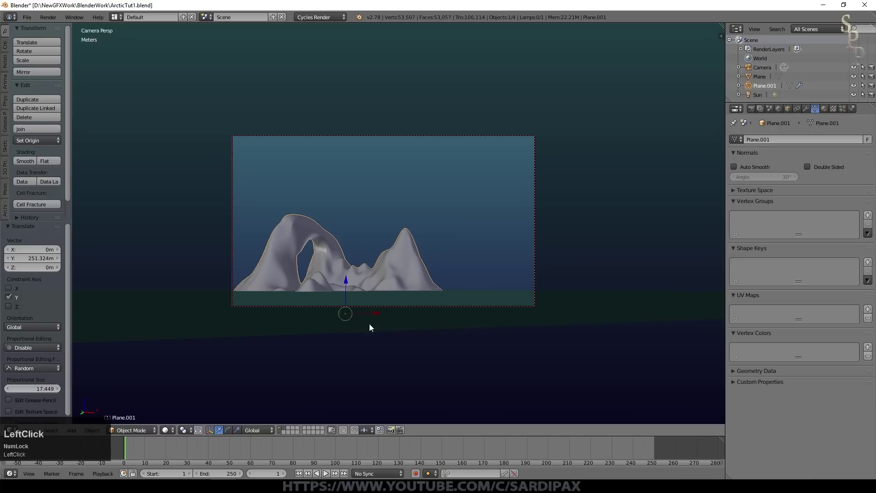
pyautogui.press('g')
pyautogui.press('x')
pyautogui.click(384, 310)
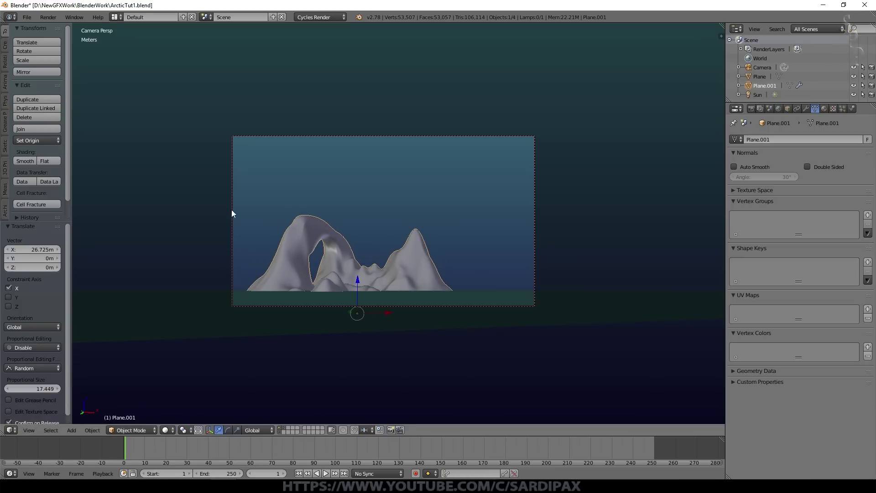
# Scale the iceberg along Z to 0.789 of its height.
pyautogui.rightClick(301, 224)
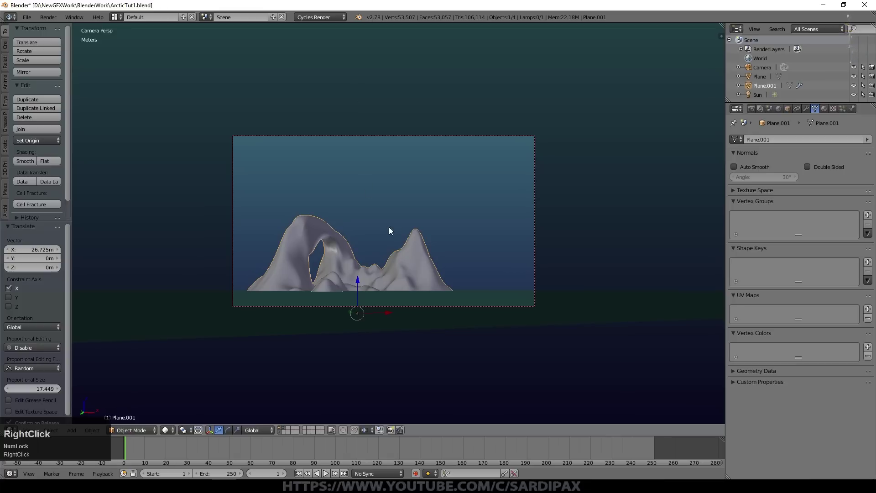
pyautogui.press('s')
pyautogui.press('z')
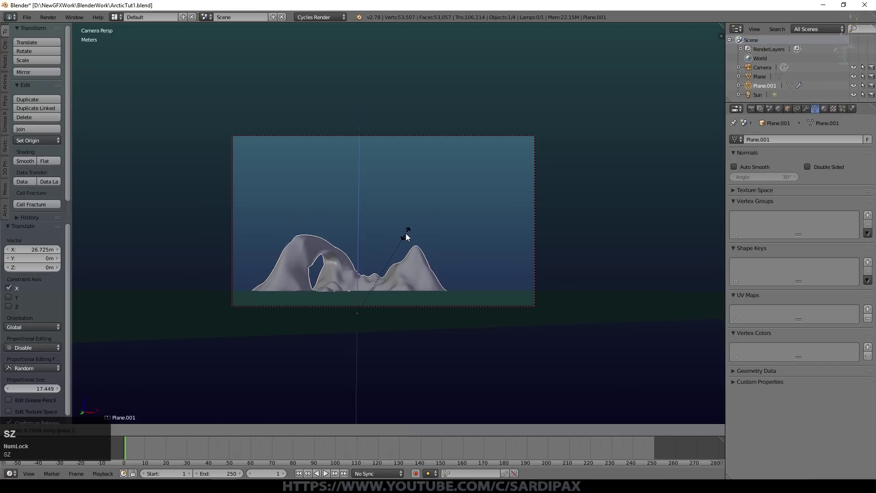
pyautogui.click(406, 234)
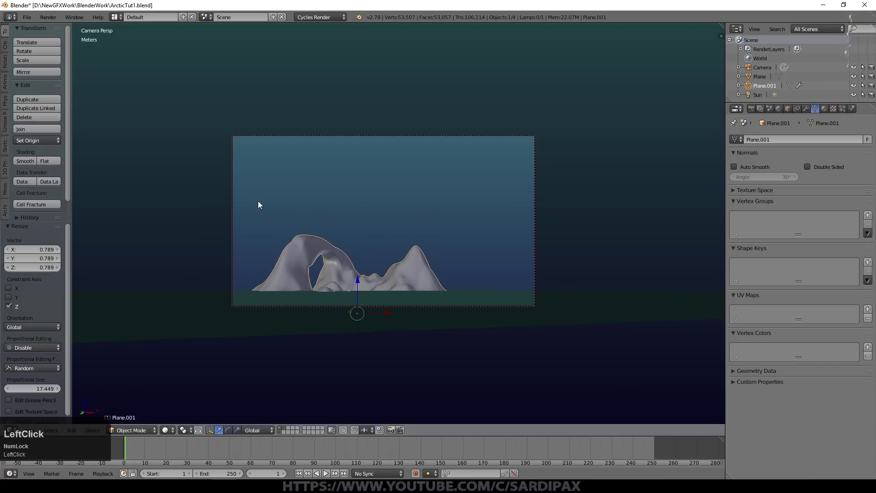
# Move the camera about -1.9 m in X and 5.4 m in Z, and tilt it about its local X axis.
pyautogui.rightClick(539, 174)
pyautogui.press('g')
pyautogui.click(426, 237)
pyautogui.press('r')
pyautogui.press('x')
pyautogui.press('x')
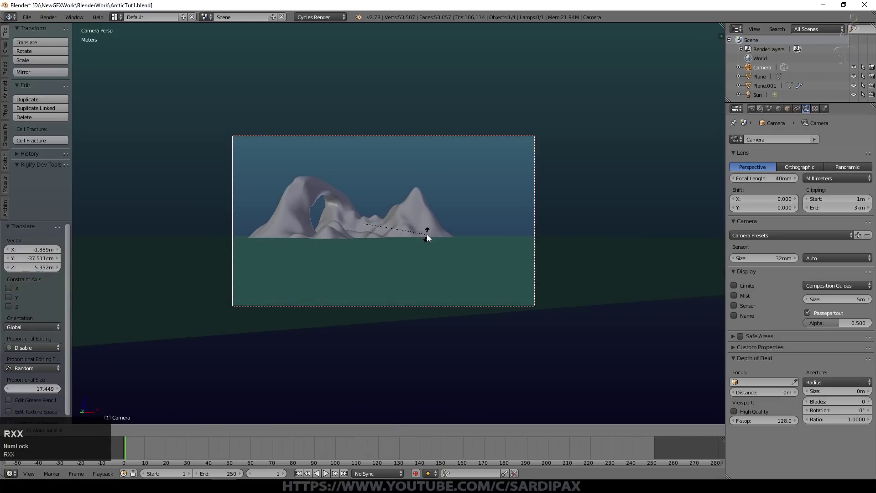
pyautogui.click(426, 236)
# Lower the camera about 68.1 m, shift it about -27.5 m in X and 8.9 m in Y, and rotate it 4.85° about local X.
pyautogui.press('g')
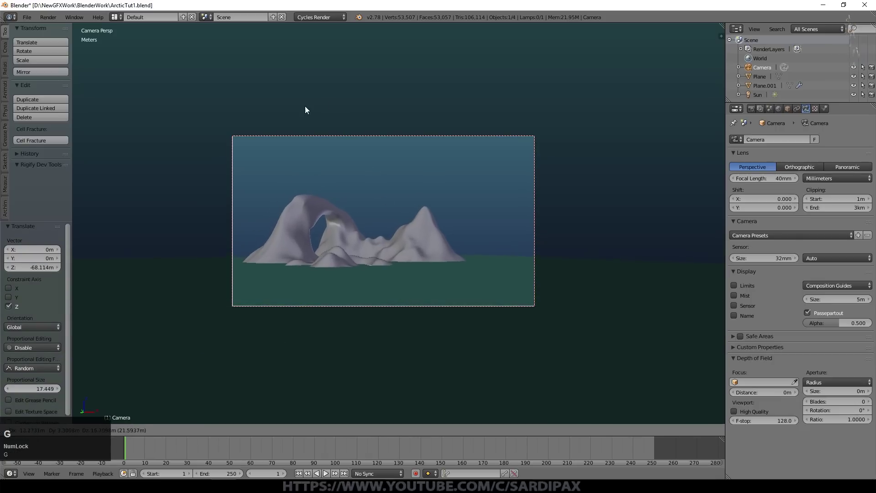
pyautogui.click(212, 169)
pyautogui.press('r')
pyautogui.press('x')
pyautogui.press('x')
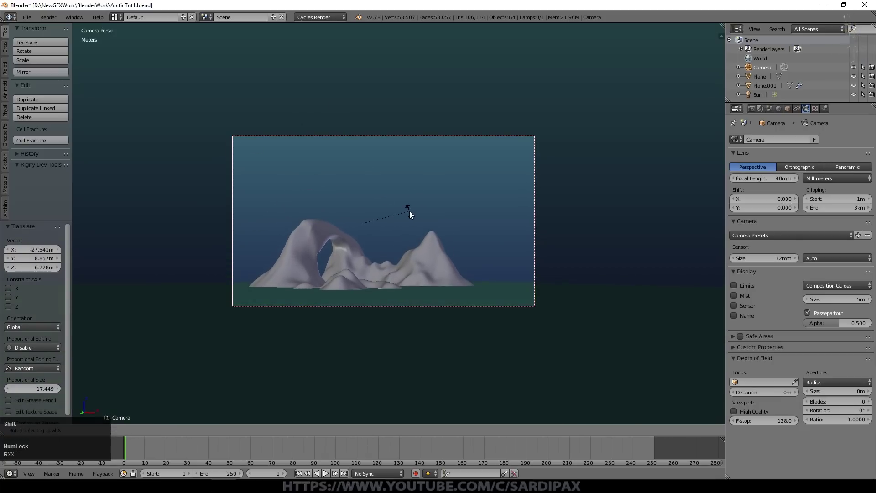
pyautogui.click(409, 211)
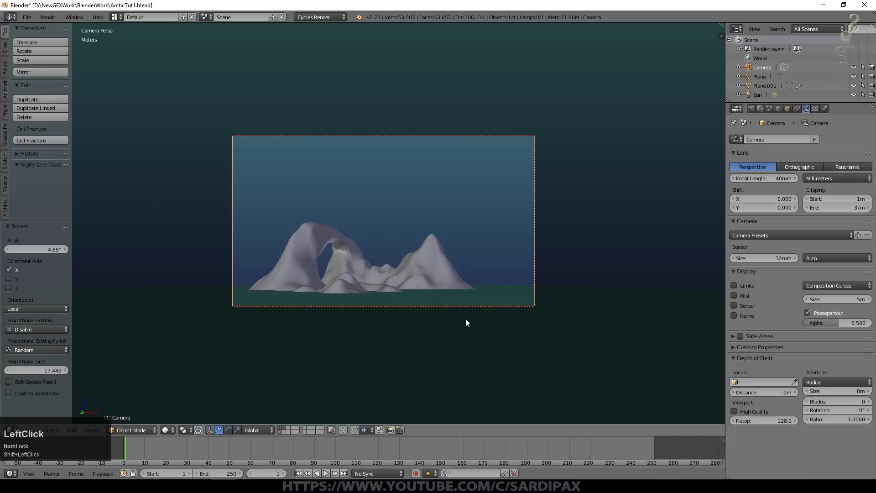
# Use a Sky Texture as the world background colour and display the camera view in Rendered shading.
pyautogui.scroll(2, 402, 336)
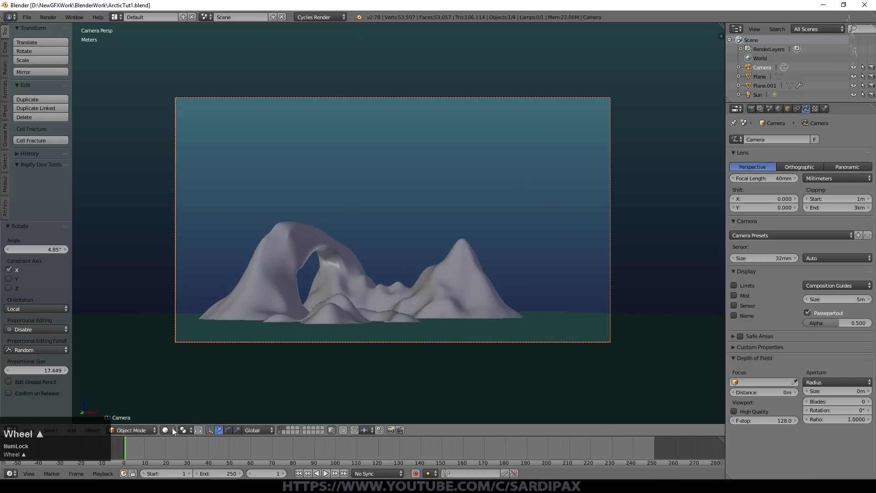
pyautogui.click(778, 108)
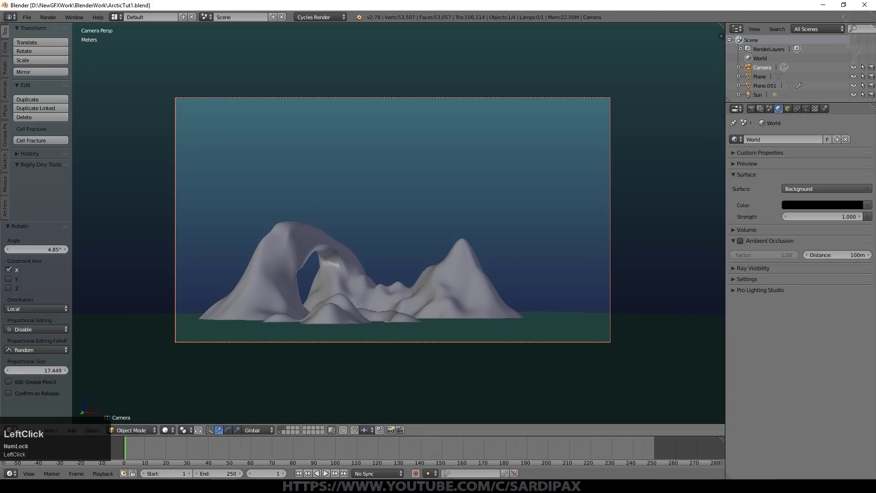
pyautogui.click(867, 207)
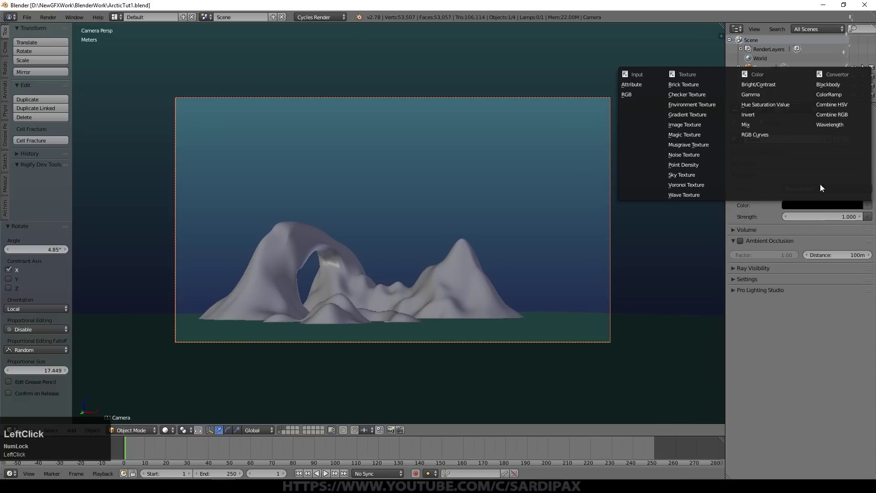
pyautogui.click(686, 184)
pyautogui.click(166, 430)
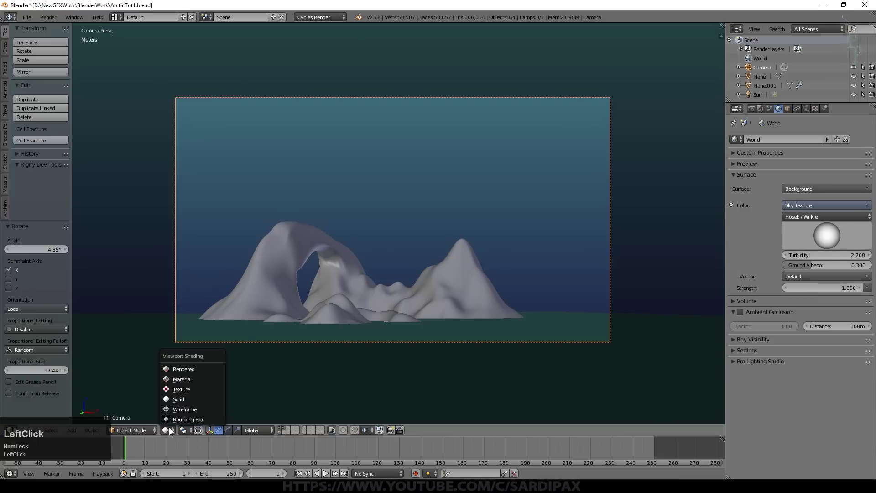
pyautogui.click(176, 368)
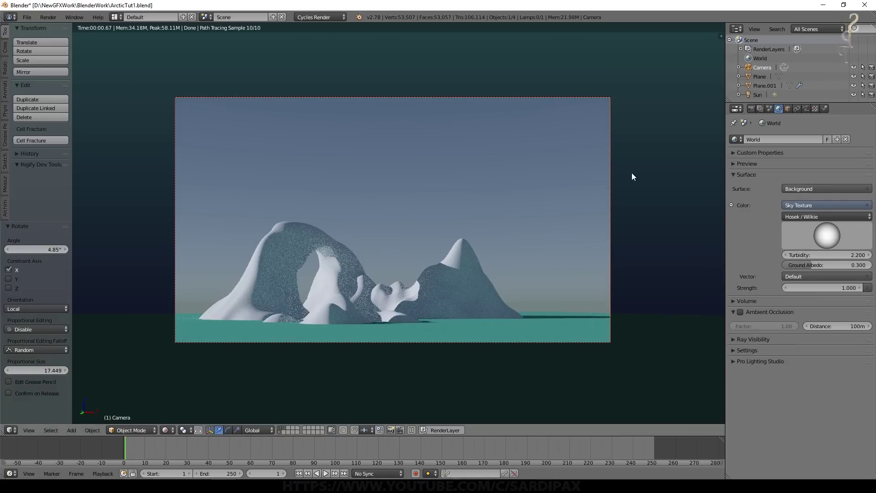
# Split the 3D view, turn the new area into a node editor showing the world nodes, and enlarge it.
pyautogui.moveTo(722, 25); pyautogui.dragTo(711, 135)
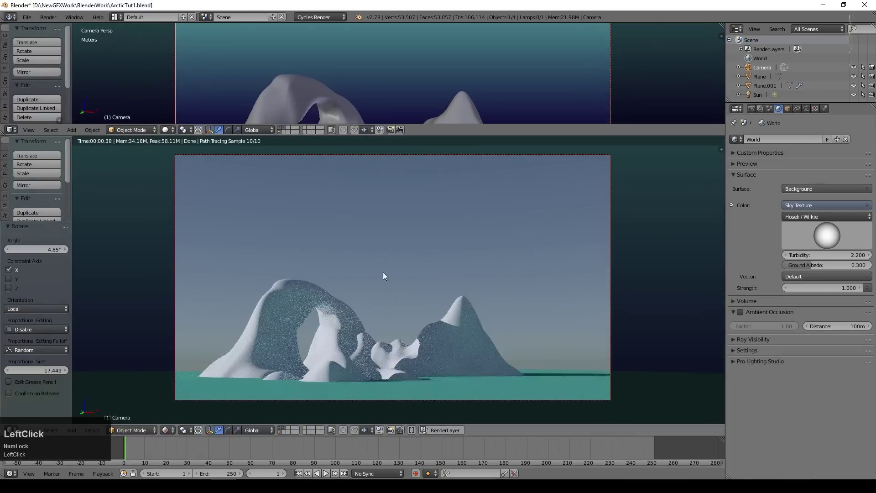
pyautogui.click(11, 129)
pyautogui.click(38, 240)
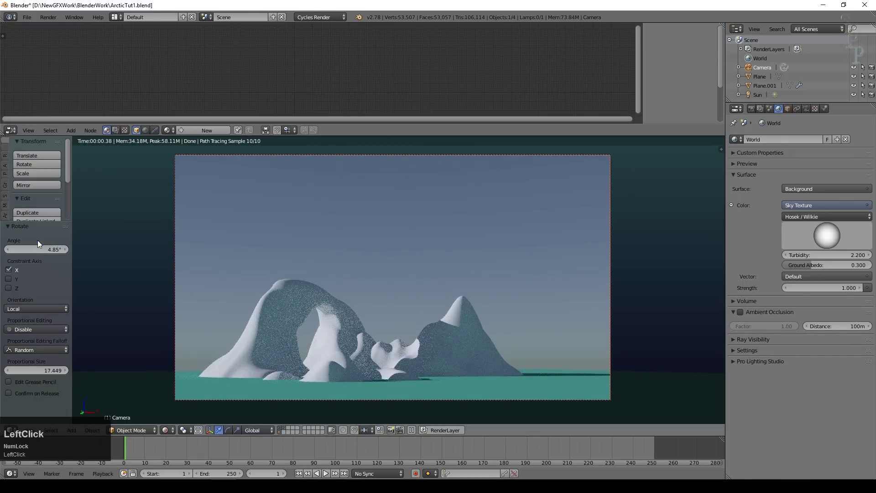
pyautogui.click(144, 130)
pyautogui.scroll(2, 256, 116)
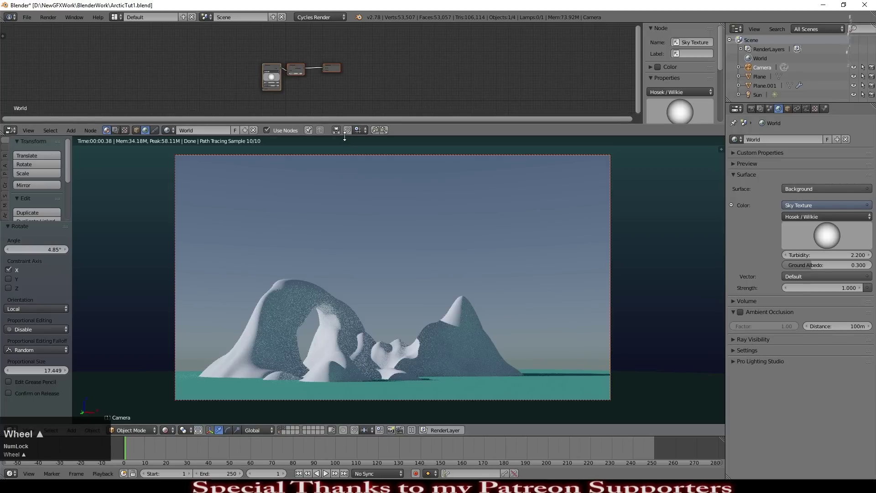
pyautogui.moveTo(344, 136); pyautogui.dragTo(345, 218)
pyautogui.scroll(8, 398, 135)
# Space out the World Output and Background nodes and set the Background strength to 0.75.
pyautogui.click(584, 59)
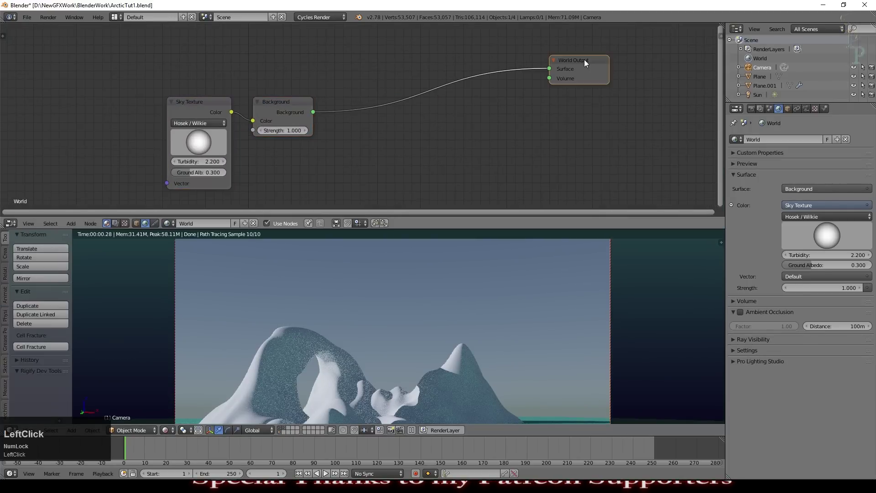
pyautogui.moveTo(291, 107); pyautogui.dragTo(495, 68)
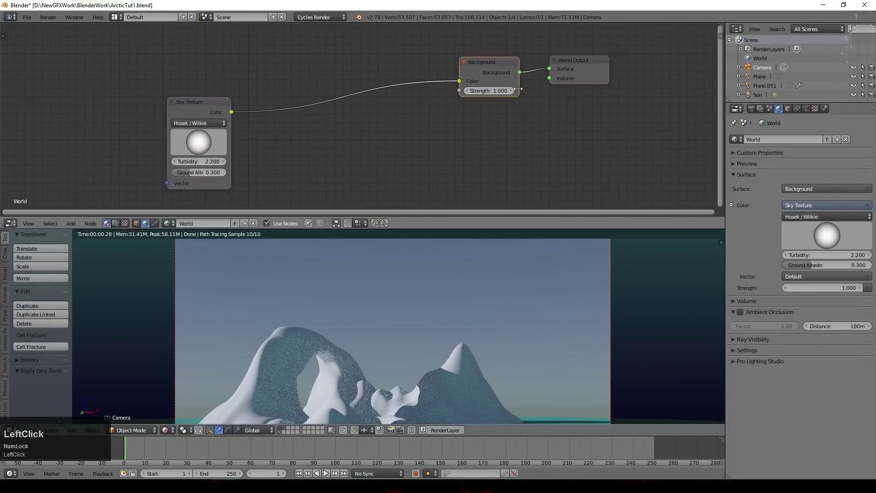
pyautogui.click(501, 91)
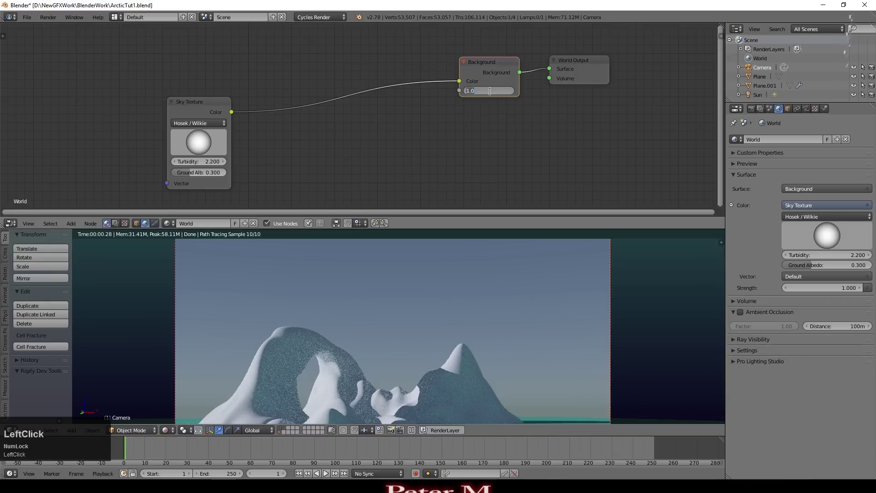
pyautogui.write('0.75')
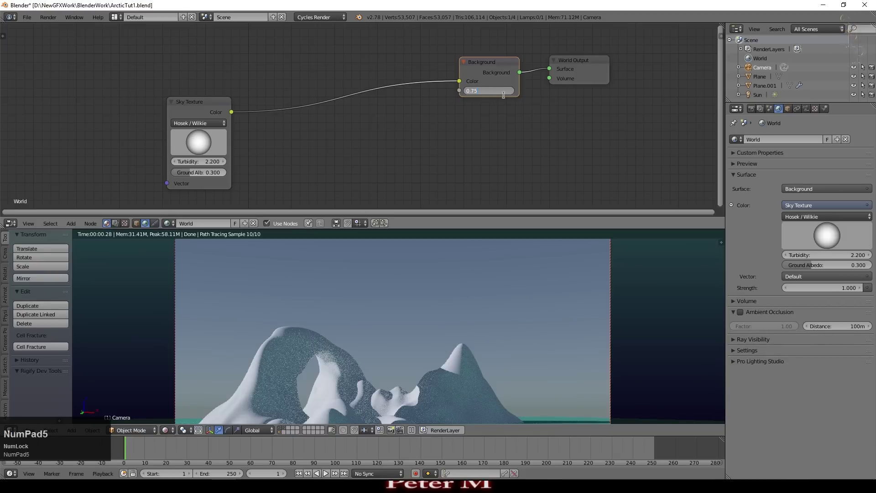
pyautogui.press('KP_Enter')
# Shift the Sky Texture node slightly and set its turbidity to 1.
pyautogui.moveTo(197, 101); pyautogui.dragTo(187, 96)
pyautogui.click(195, 157)
pyautogui.write('1')
pyautogui.press('KP_Enter')
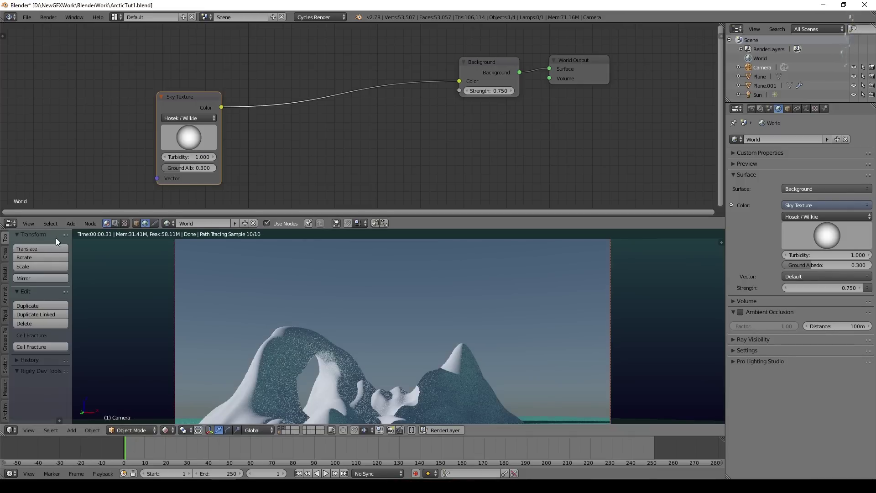
# Insert a Hue Saturation Value node between Sky Texture and Background with saturation 1.4, and save the file.
pyautogui.click(73, 225)
pyautogui.moveTo(92, 173)
pyautogui.click(155, 190)
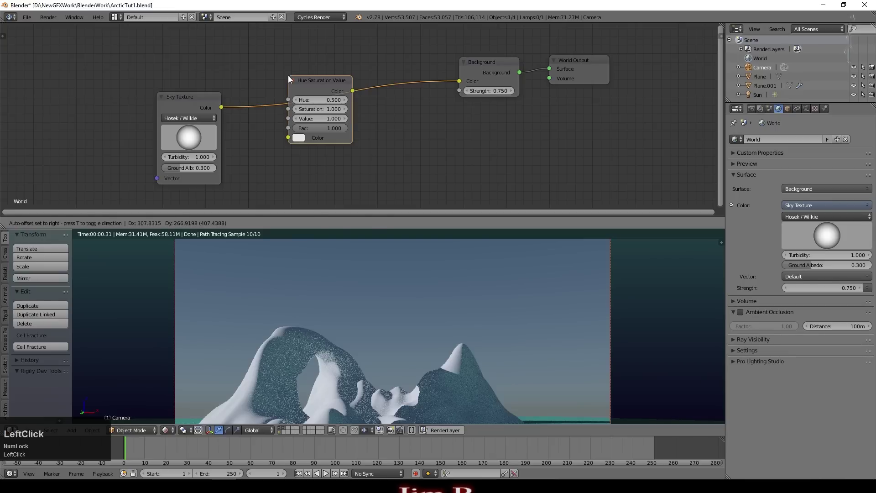
pyautogui.click(288, 75)
pyautogui.click(343, 109)
pyautogui.click(344, 108)
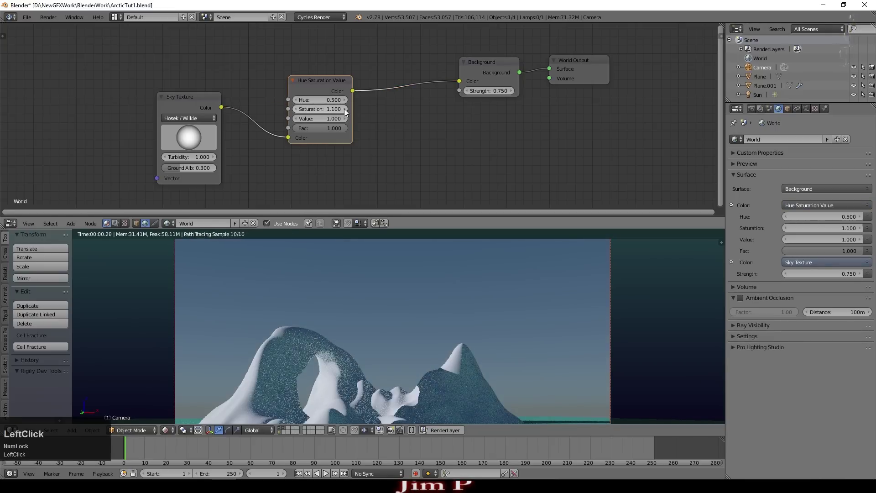
pyautogui.click(344, 109)
pyautogui.click(344, 108)
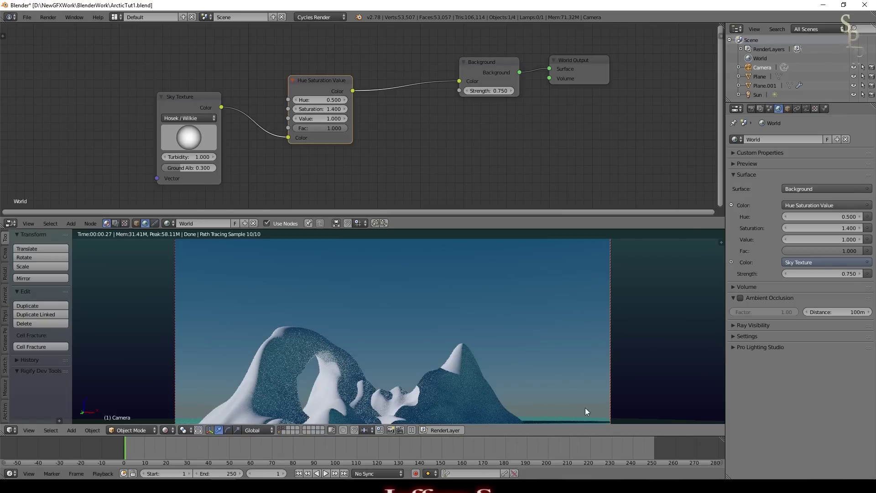
pyautogui.hotkey('ctrl', 's')
# Select the sea plane and show the nodes of its Sea material in the node editor.
pyautogui.click(485, 267)
pyautogui.moveTo(486, 267); pyautogui.dragTo(551, 344, button='middle')
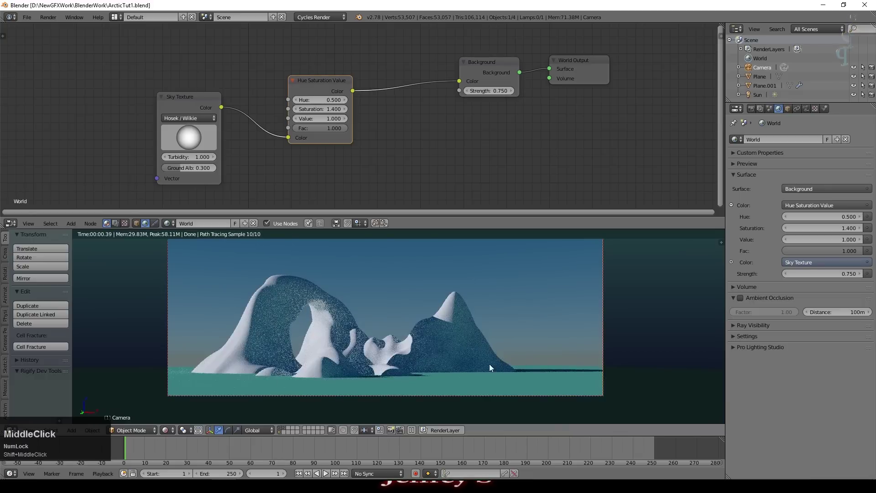
pyautogui.rightClick(646, 398)
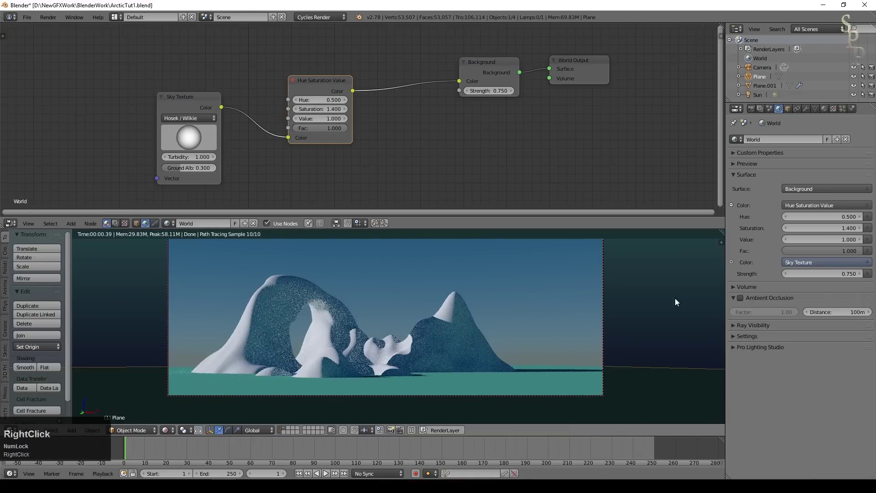
pyautogui.click(824, 108)
pyautogui.click(137, 223)
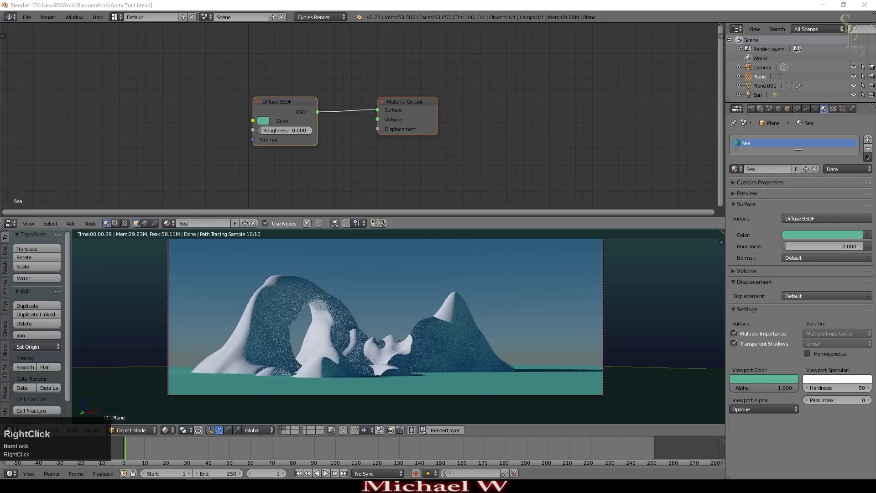
pyautogui.middleClick(403, 126)
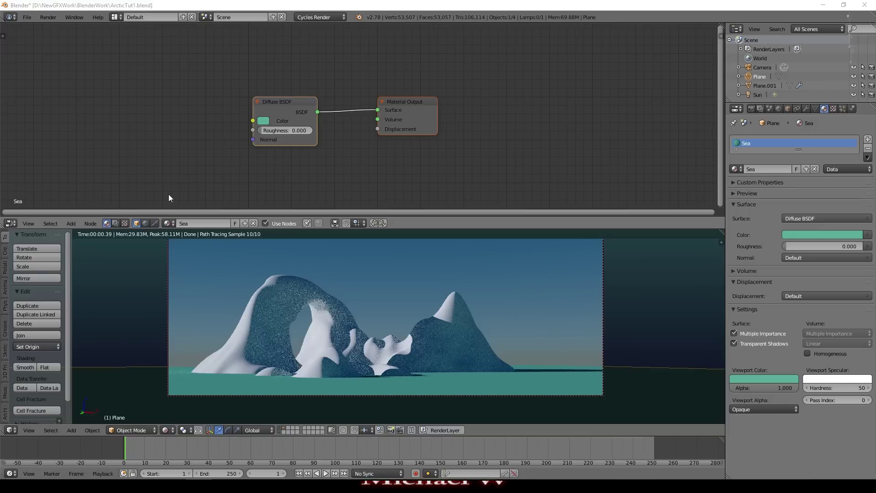
# Add a Mix Shader between the Sea material's Diffuse BSDF and Material Output, and arrange the nodes.
pyautogui.click(70, 223)
pyautogui.moveTo(97, 186)
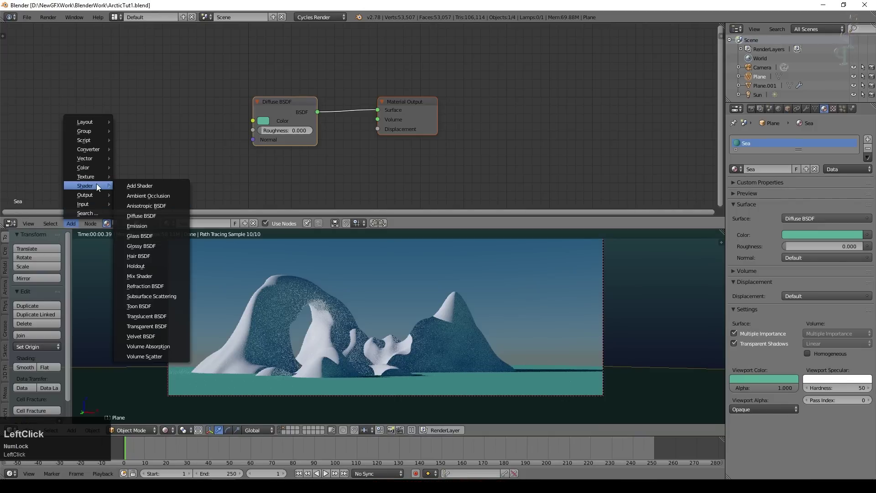
pyautogui.click(139, 276)
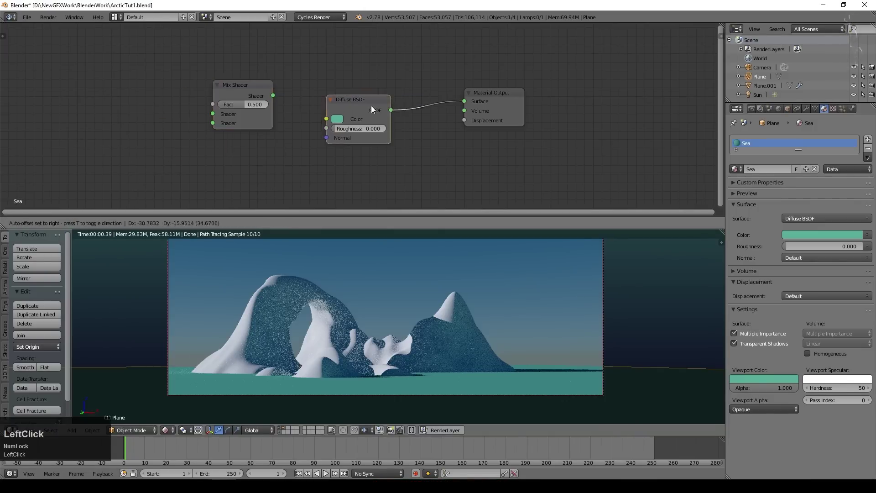
pyautogui.click(170, 120)
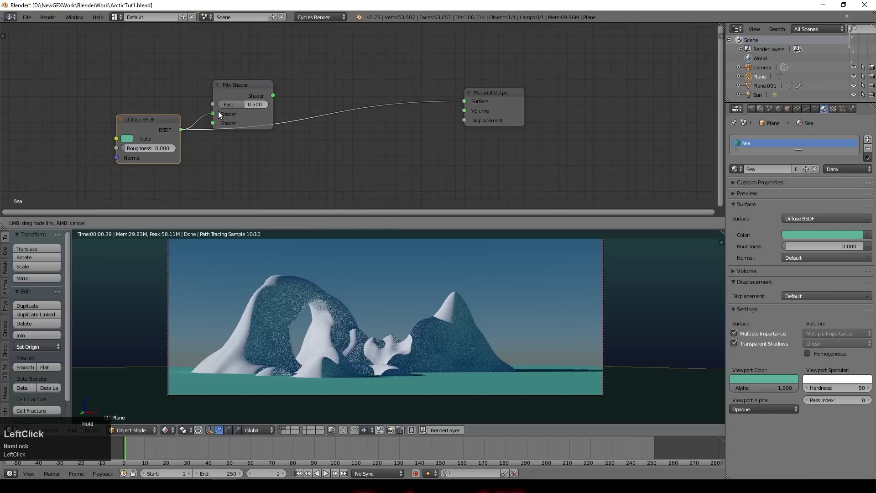
pyautogui.moveTo(272, 95); pyautogui.dragTo(464, 101)
pyautogui.moveTo(241, 86); pyautogui.dragTo(377, 90)
pyautogui.moveTo(148, 122); pyautogui.dragTo(249, 107)
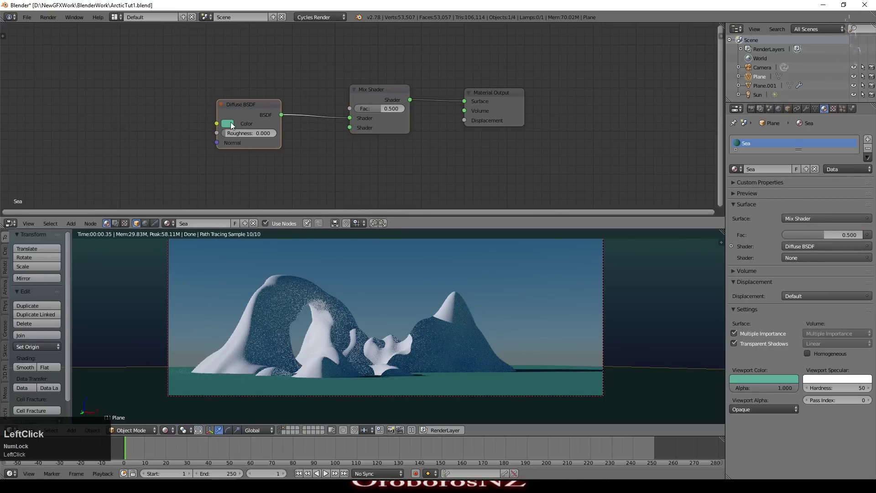
# Darken the colour of the sea's Diffuse BSDF to a deep teal green.
pyautogui.click(229, 123)
pyautogui.click(294, 161)
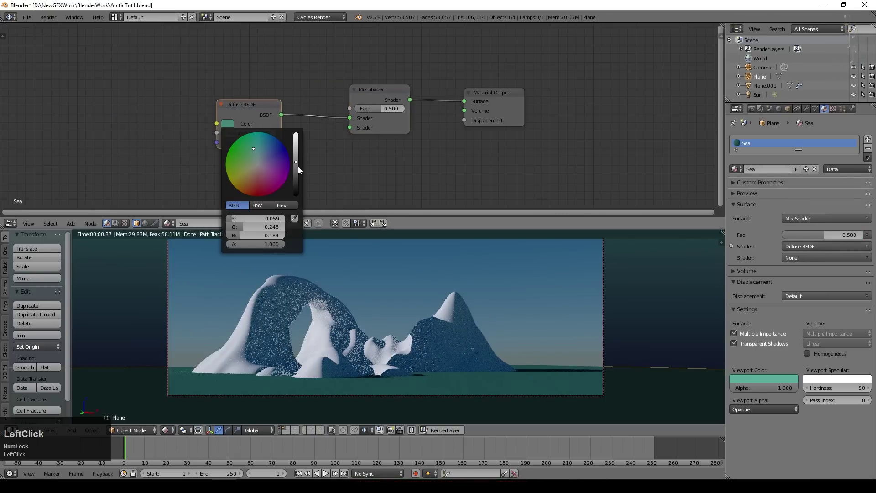
pyautogui.click(297, 167)
# Add a Glossy BSDF with Ashikhmin-Shirley distribution and connect it to the second shader input of the Mix Shader.
pyautogui.click(71, 223)
pyautogui.moveTo(109, 190)
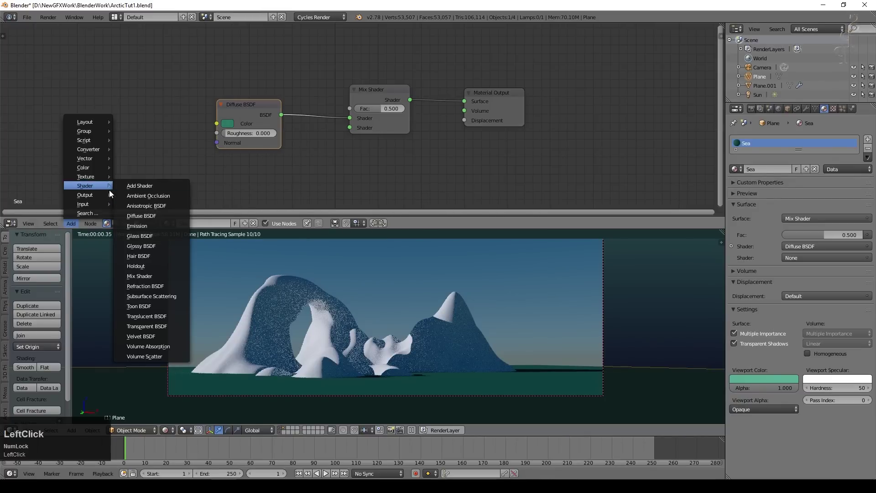
pyautogui.click(160, 245)
pyautogui.click(237, 185)
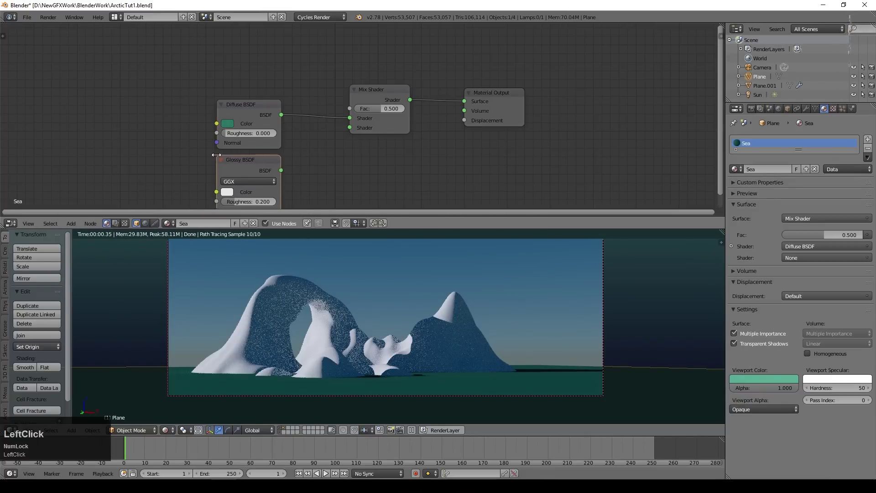
pyautogui.click(242, 178)
pyautogui.click(244, 144)
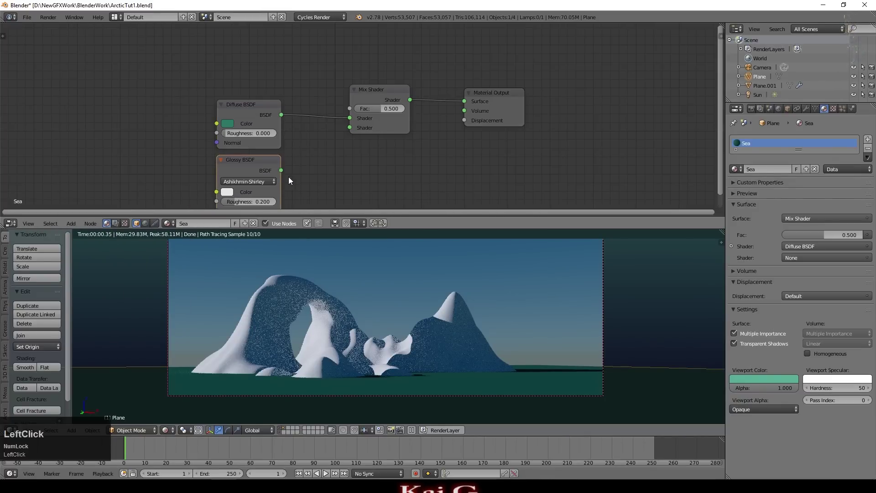
pyautogui.moveTo(281, 170); pyautogui.dragTo(349, 127)
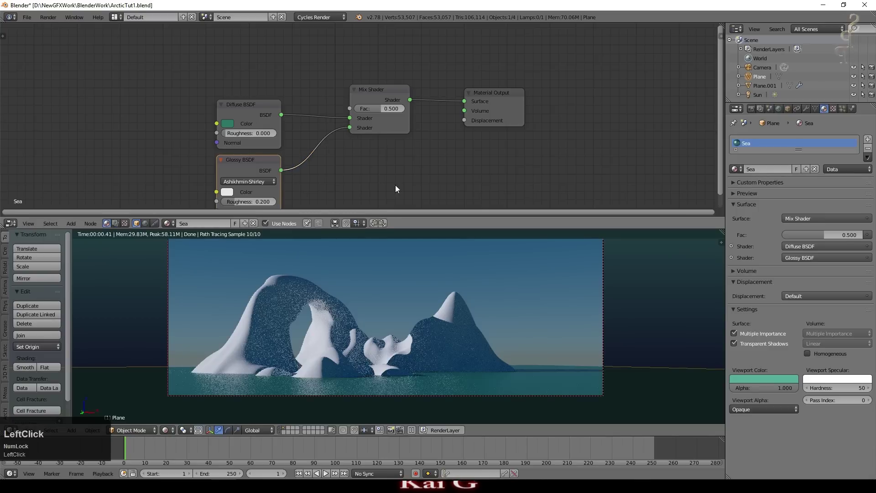
# Set the roughness of the sea's Glossy BSDF to 0.005.
pyautogui.moveTo(300, 202); pyautogui.dragTo(302, 165, button='middle')
pyautogui.click(244, 165)
pyautogui.write('.0')
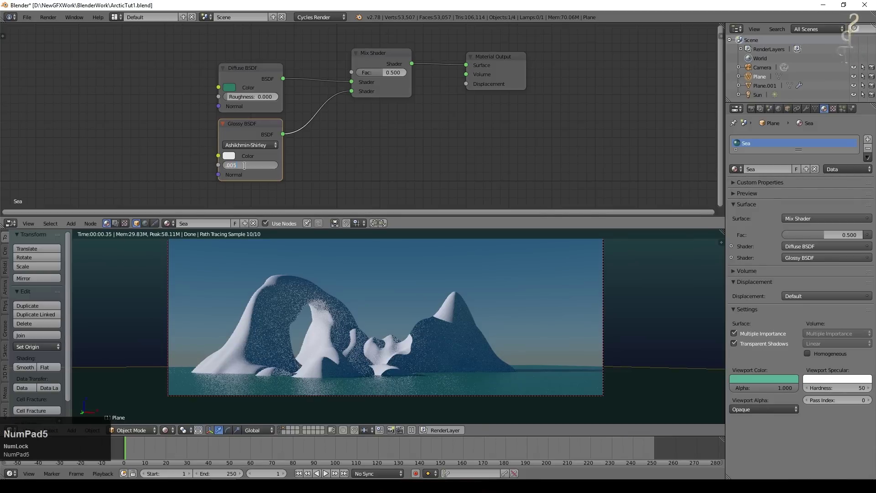
pyautogui.write('05')
pyautogui.press('KP_Enter')
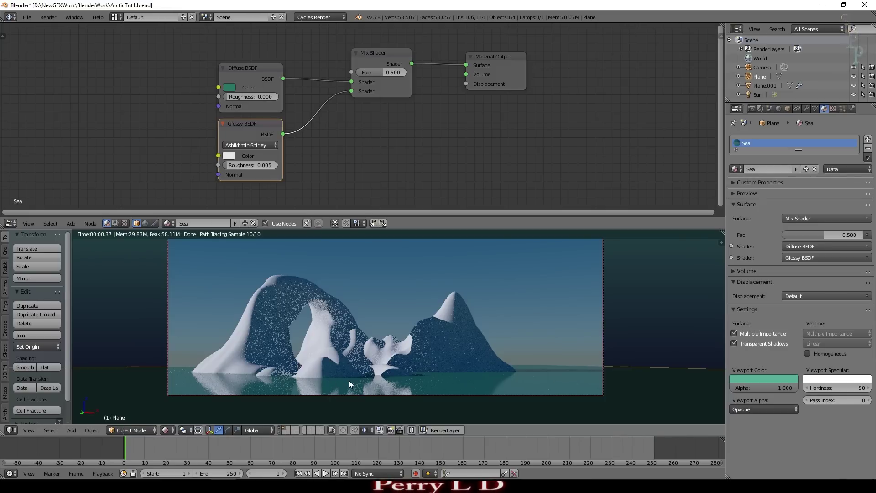
# Tilt the camera down about its local X axis so the sea fills the lower part of the frame.
pyautogui.scroll(-2, 327, 293)
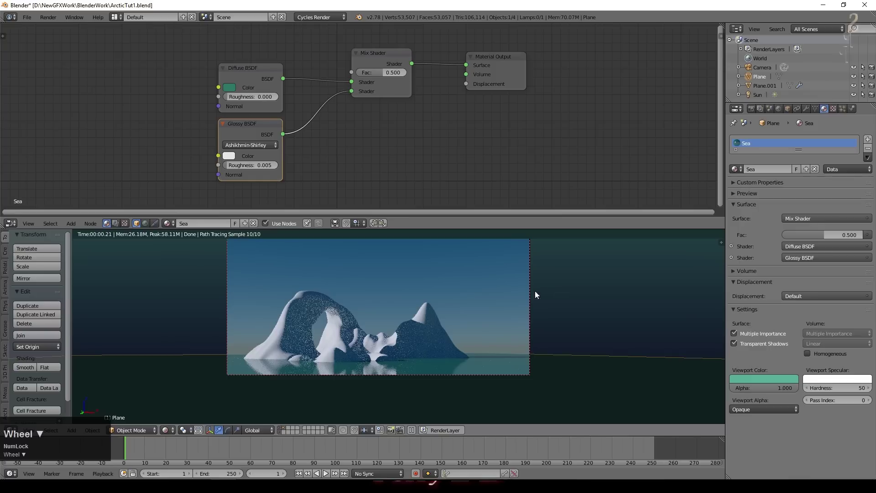
pyautogui.rightClick(415, 374)
pyautogui.press('r')
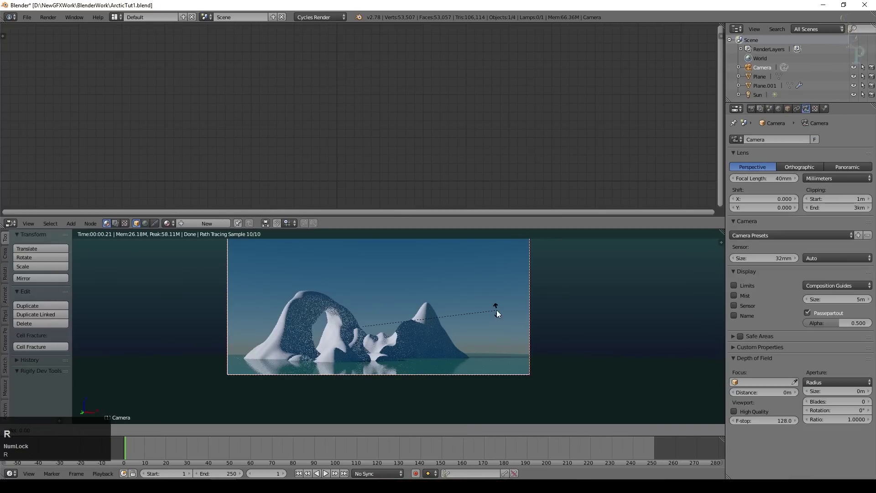
pyautogui.press('x')
pyautogui.press('x')
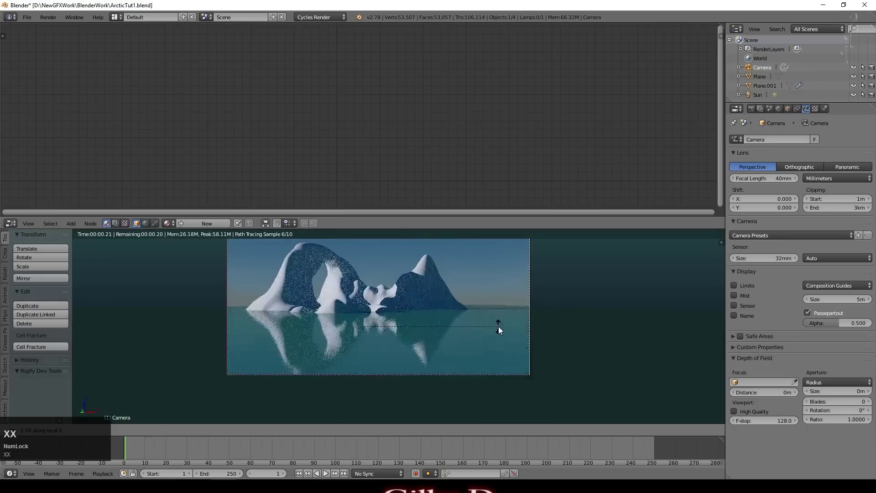
pyautogui.click(498, 327)
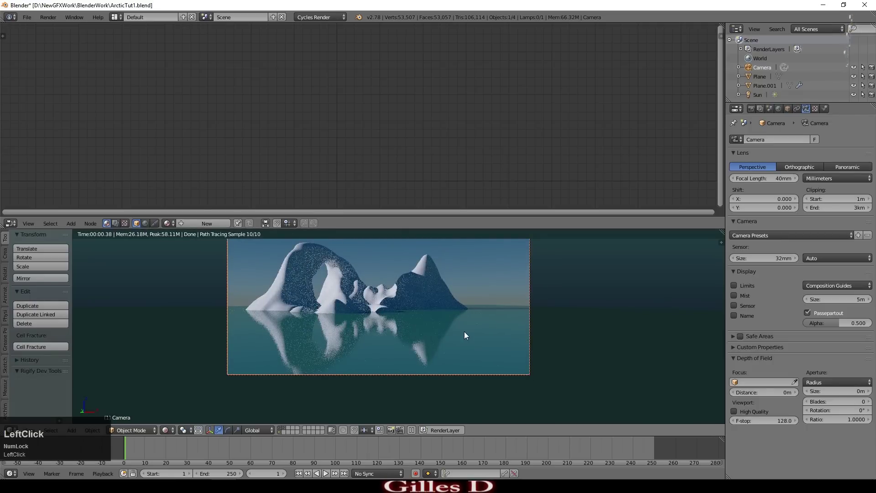
pyautogui.scroll(2, 540, 311)
# Rotate the sea plane diagonally about the Z axis in a solid-shaded top view and reposition it beneath the icebergs.
pyautogui.rightClick(540, 328)
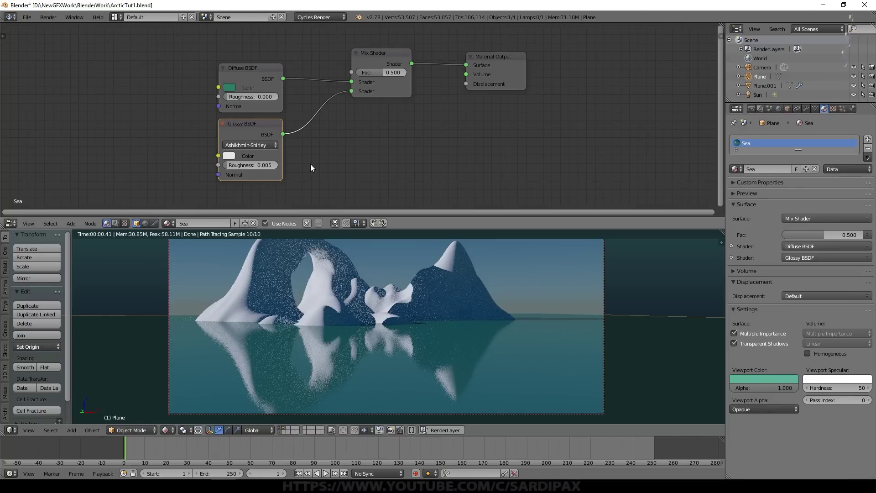
pyautogui.rightClick(662, 338)
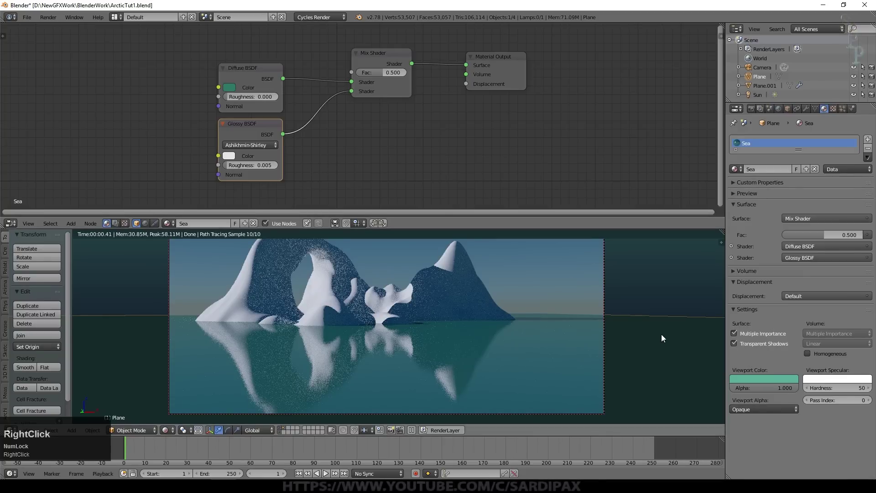
pyautogui.press('KP_7')
pyautogui.scroll(-2, 660, 334)
pyautogui.click(168, 430)
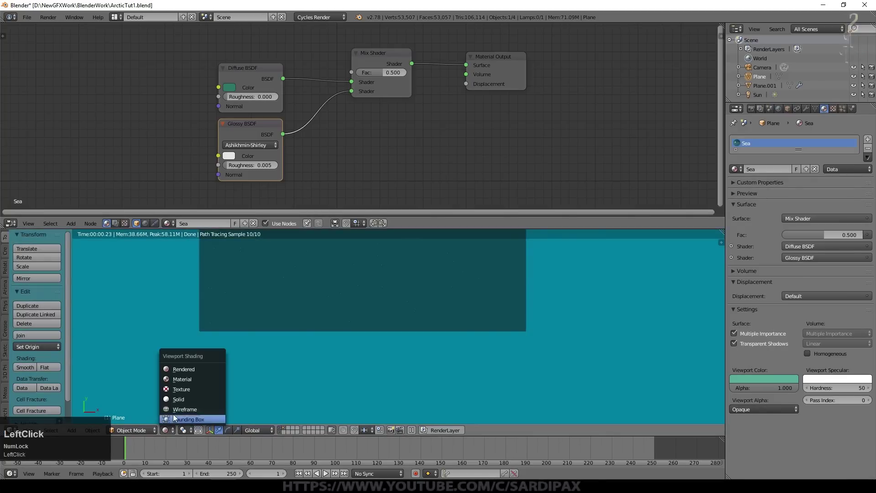
pyautogui.click(179, 401)
pyautogui.scroll(-9, 346, 299)
pyautogui.scroll(5, 403, 312)
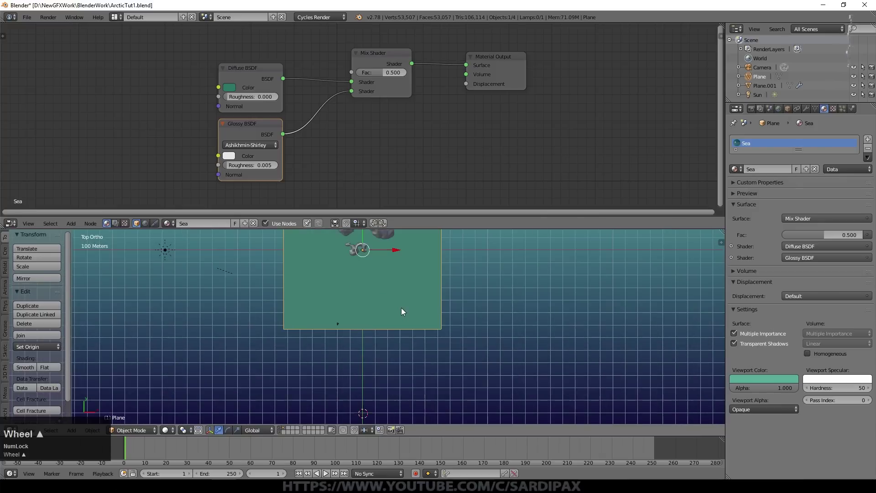
pyautogui.press('r')
pyautogui.press('z')
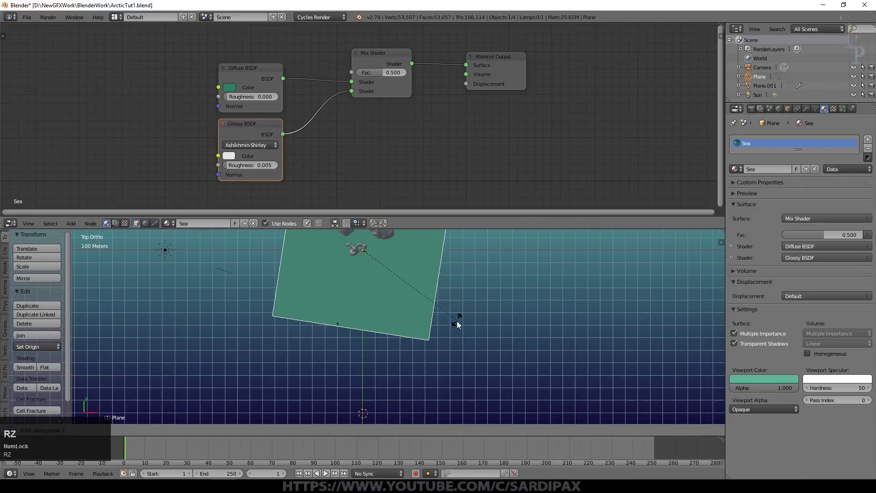
pyautogui.press('Num_Lock')
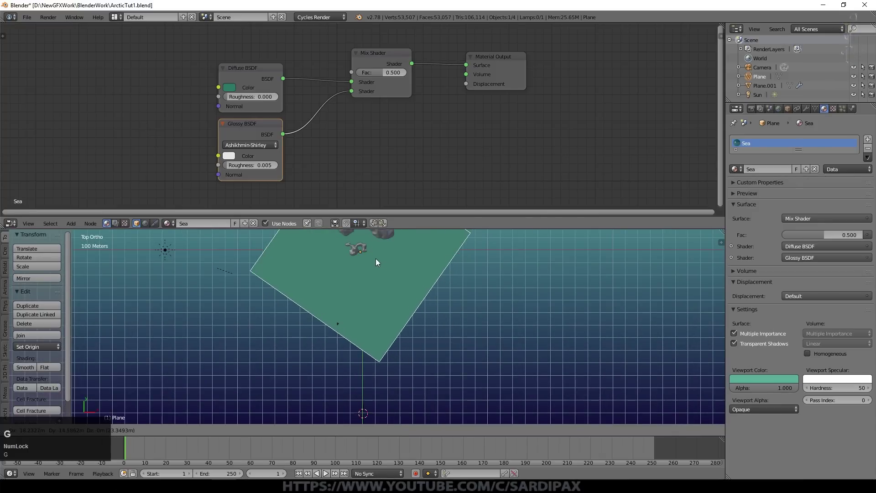
pyautogui.click(404, 266)
pyautogui.scroll(-5, 396, 266)
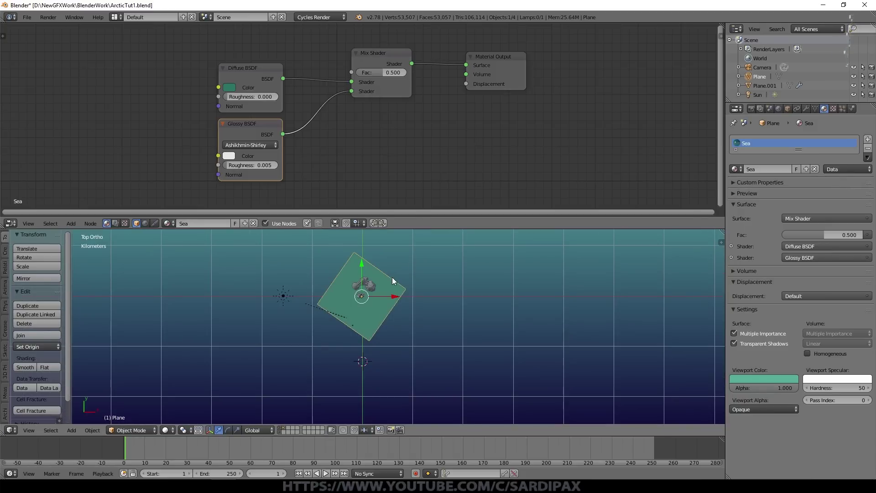
# Return to the camera view with rendered viewport shading.
pyautogui.press('KP_0')
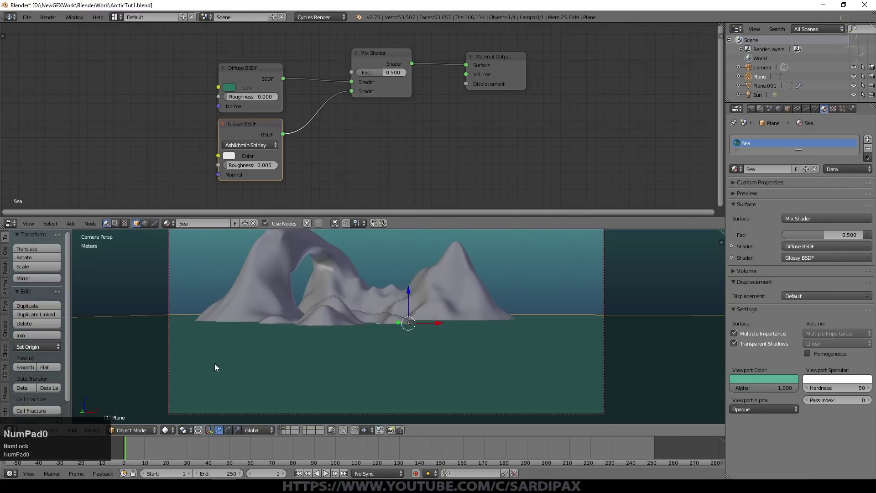
pyautogui.click(165, 430)
pyautogui.click(180, 368)
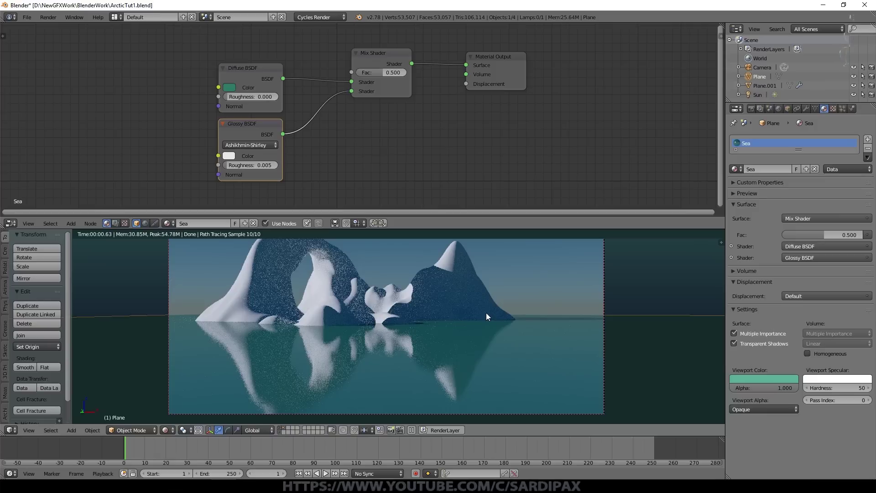
# Add a Layer Weight node above the sea's Diffuse BSDF and set its blend to 0.25.
pyautogui.moveTo(344, 146); pyautogui.dragTo(399, 198, button='middle')
pyautogui.click(69, 223)
pyautogui.moveTo(80, 204)
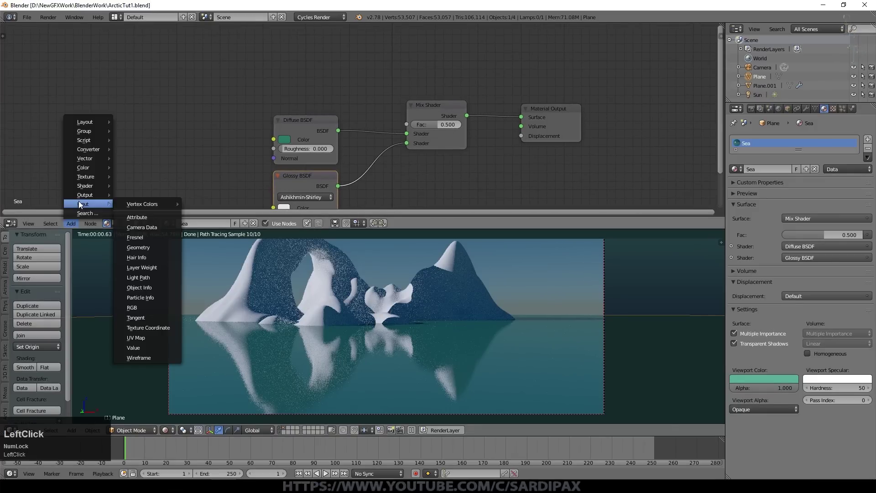
pyautogui.click(151, 264)
pyautogui.click(277, 60)
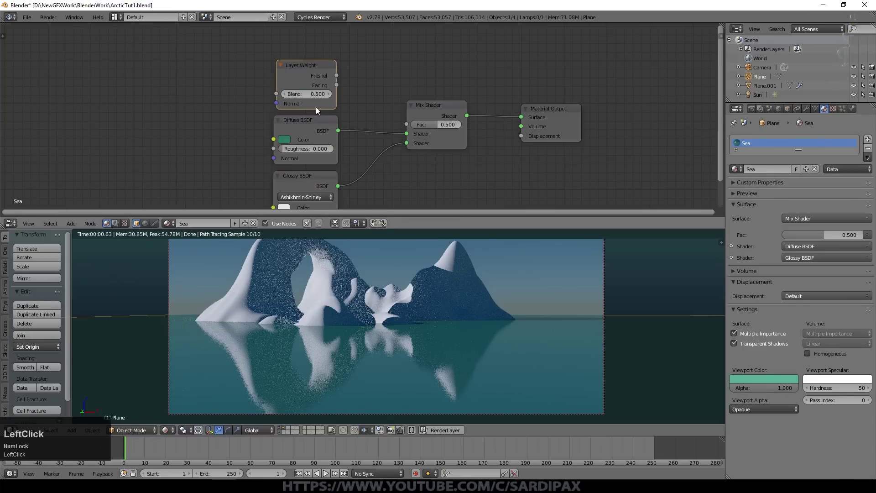
pyautogui.write('0.25')
pyautogui.press('Return')
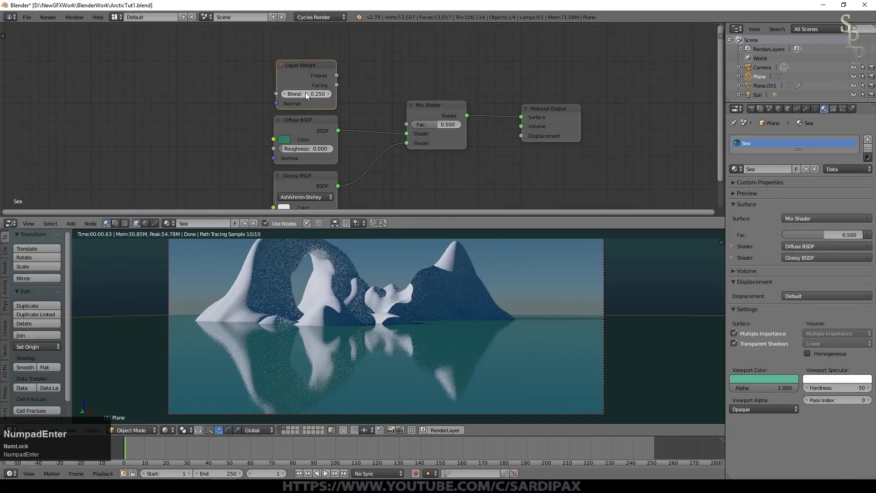
# Connect the Layer Weight's Facing output to the Mix Shader's Fac input and save the file.
pyautogui.moveTo(337, 84); pyautogui.dragTo(418, 124)
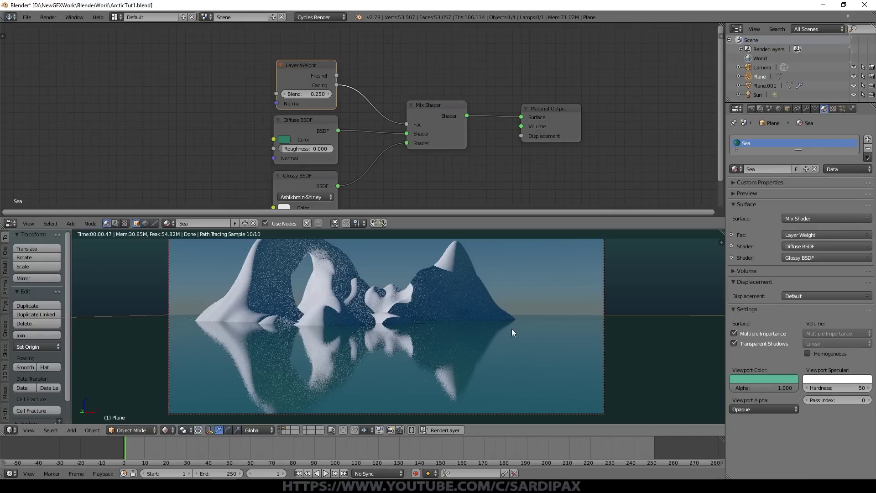
pyautogui.keyDown('shift'); pyautogui.moveTo(484, 182); pyautogui.dragTo(387, 91, button='middle'); pyautogui.keyUp('shift')
pyautogui.hotkey('ctrl', 's')
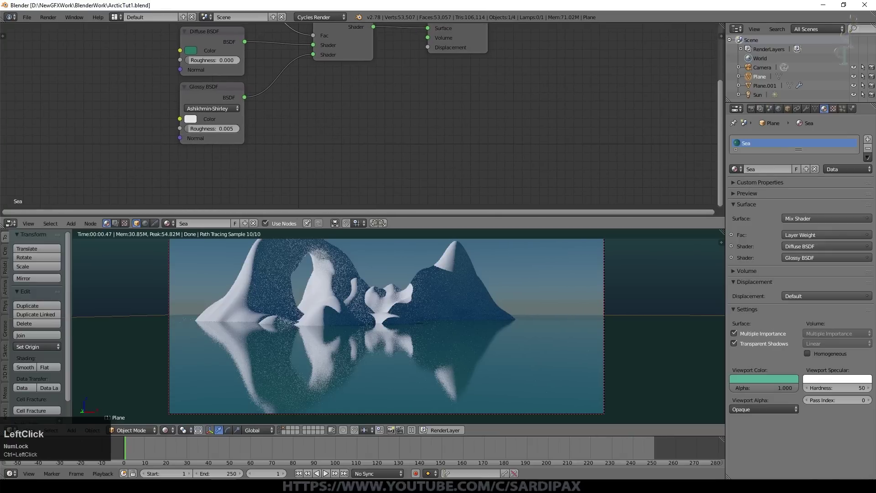
# Add a Noise Texture beside the Glossy BSDF in the sea material and set its scale to 250.
pyautogui.click(71, 223)
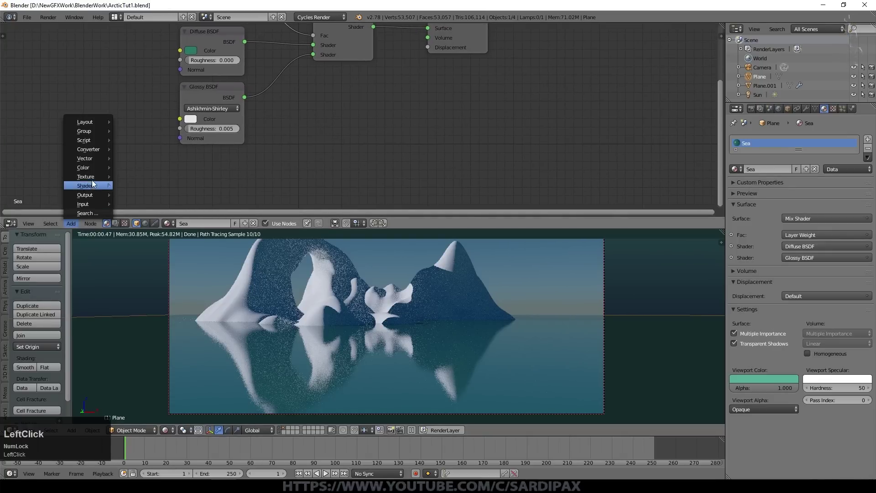
pyautogui.moveTo(107, 176)
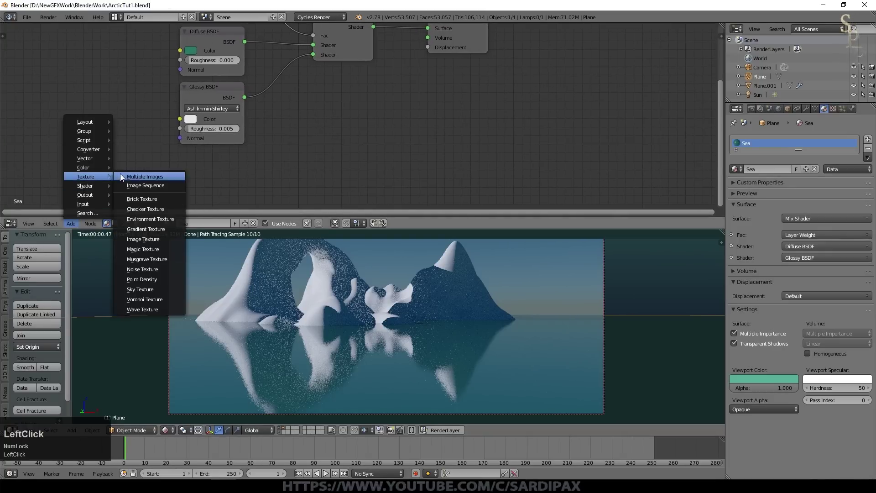
pyautogui.click(146, 268)
pyautogui.click(302, 78)
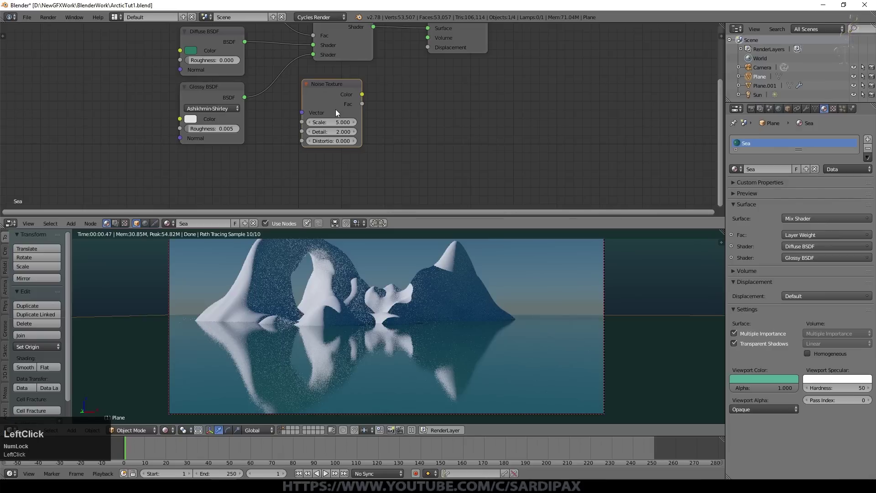
pyautogui.click(339, 121)
pyautogui.write('250')
pyautogui.press('Return')
# Duplicate the Noise Texture below the original and set the copy's scale to 1000 and detail to 16.
pyautogui.hotkey('shift', 'd')
pyautogui.click(327, 160)
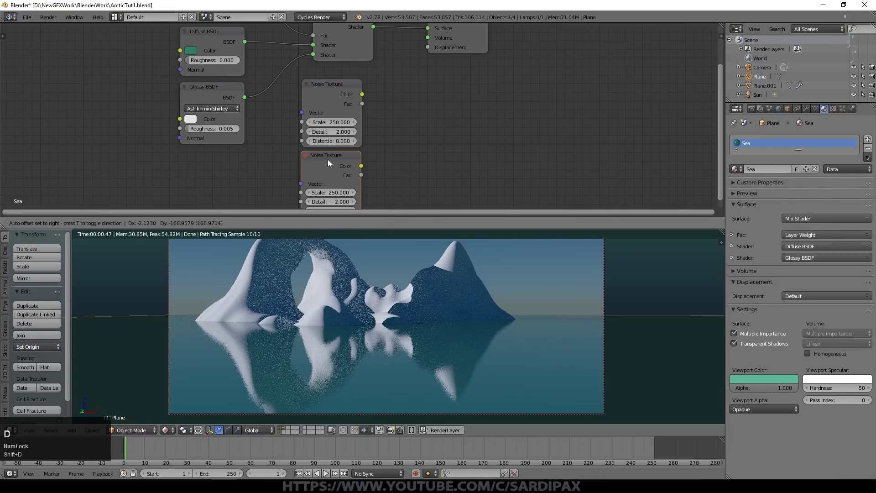
pyautogui.moveTo(454, 178); pyautogui.dragTo(445, 137, button='middle')
pyautogui.click(330, 150)
pyautogui.write('1000')
pyautogui.press('KP_Enter')
pyautogui.click(329, 160)
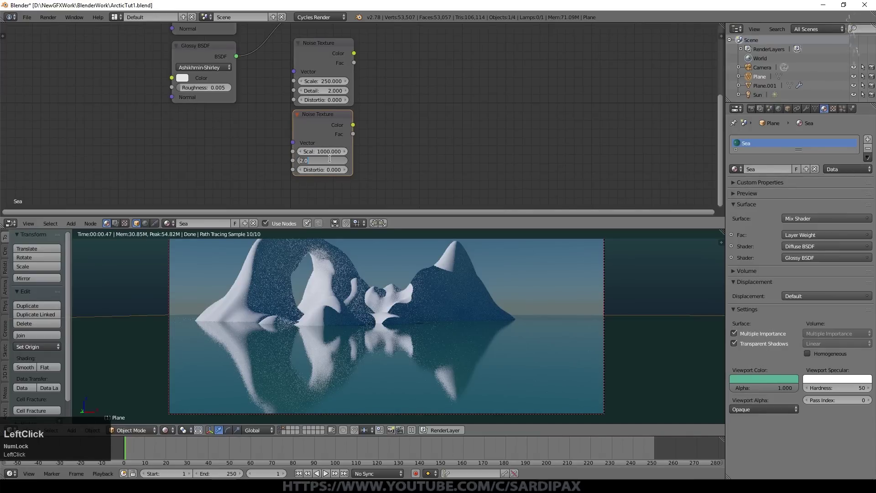
pyautogui.write('16')
pyautogui.press('KP_Enter')
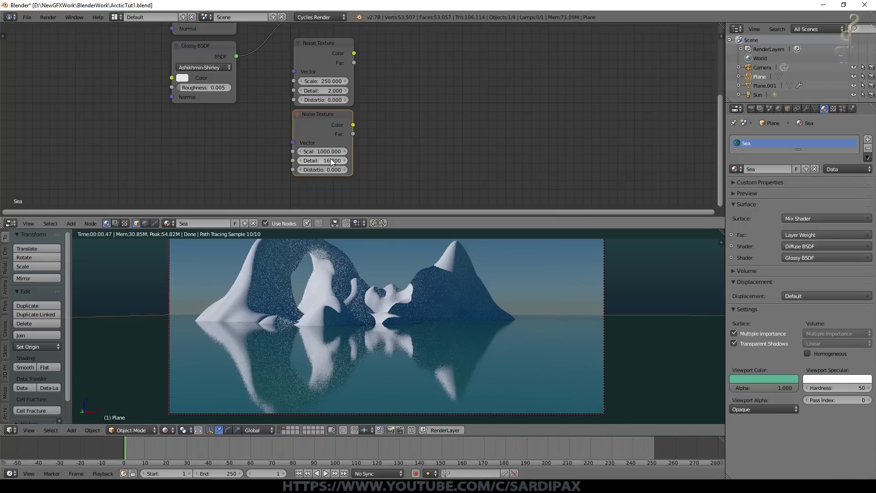
# Add a MixRGB node in Add mode and connect the Fac outputs of the two Noise Textures to Color1 and Color2.
pyautogui.click(73, 222)
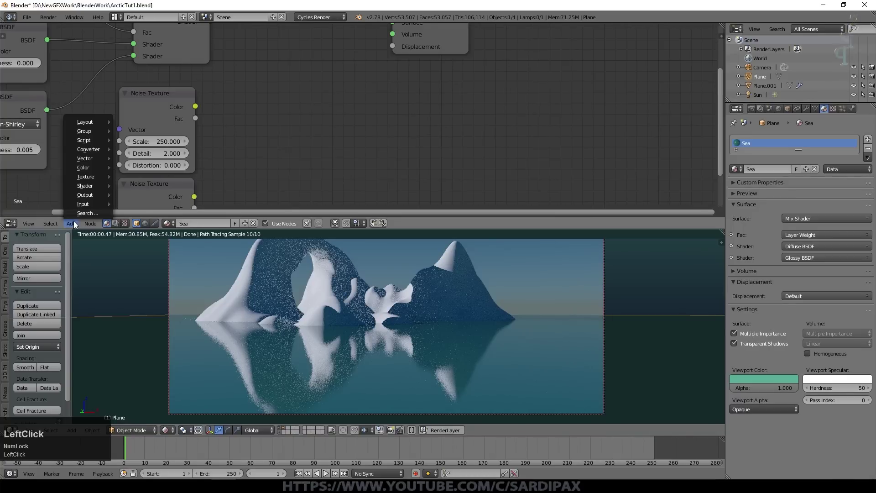
pyautogui.moveTo(91, 168)
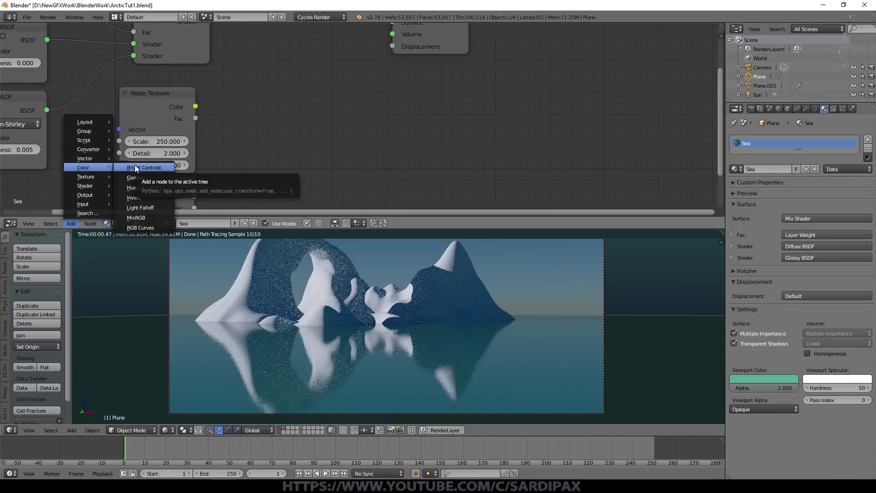
pyautogui.click(149, 214)
pyautogui.click(292, 102)
pyautogui.click(295, 122)
pyautogui.moveTo(195, 118); pyautogui.dragTo(262, 139)
pyautogui.moveTo(194, 208); pyautogui.dragTo(256, 152)
# Set the Fac of the MixRGB Add node to 0.636.
pyautogui.click(305, 127)
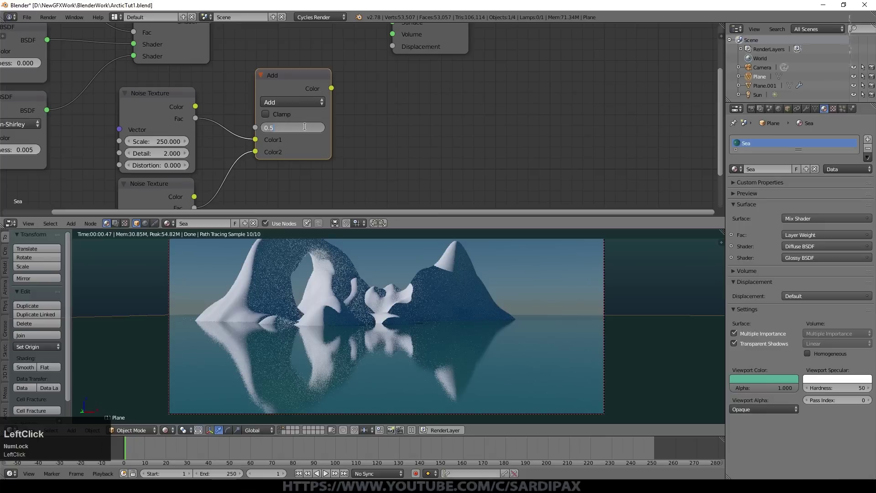
pyautogui.write('0.63')
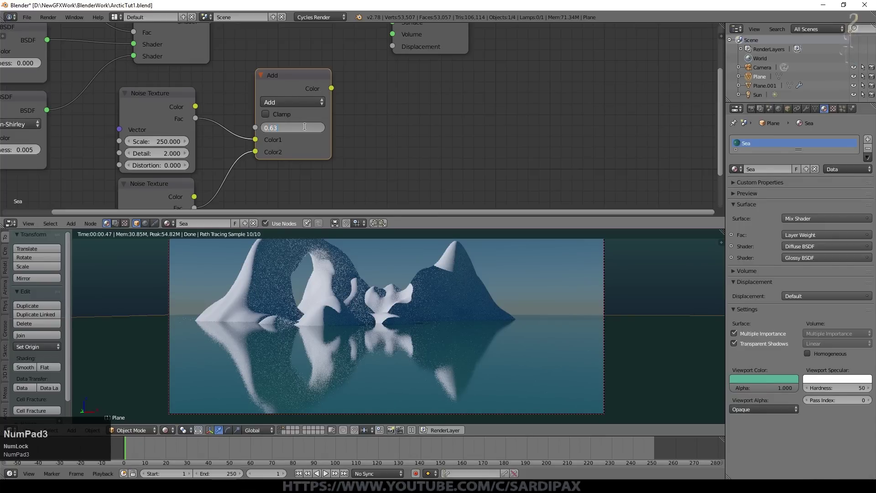
pyautogui.press('Return')
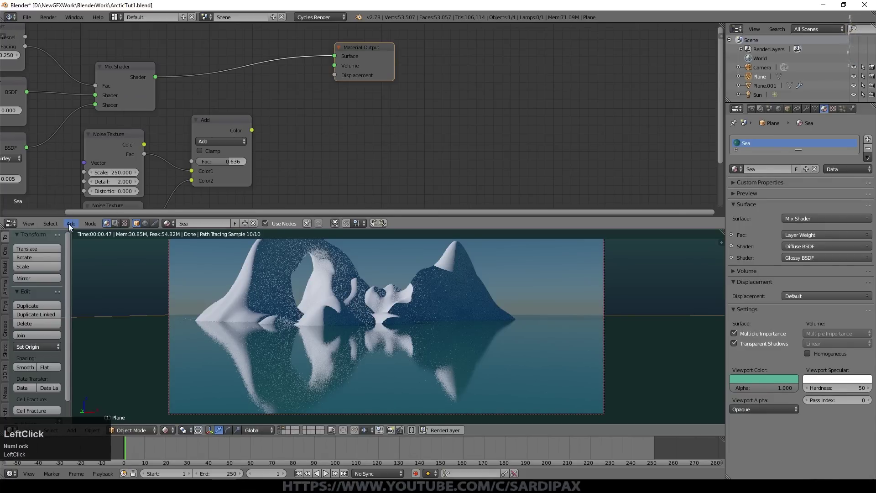
# Add a Math node set to Multiply and connect the MixRGB Add node's Color output to its first value.
pyautogui.click(69, 224)
pyautogui.moveTo(94, 145)
pyautogui.click(138, 199)
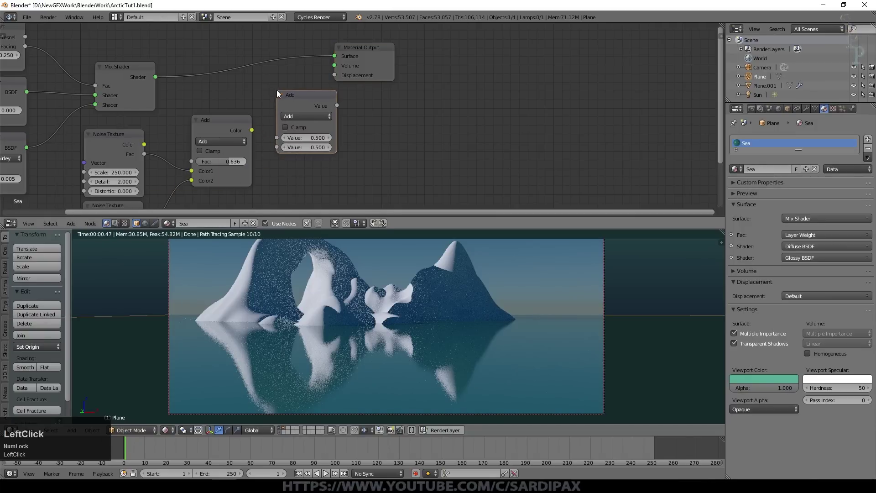
pyautogui.click(276, 89)
pyautogui.click(306, 116)
pyautogui.click(313, 143)
pyautogui.moveTo(252, 130); pyautogui.dragTo(276, 138)
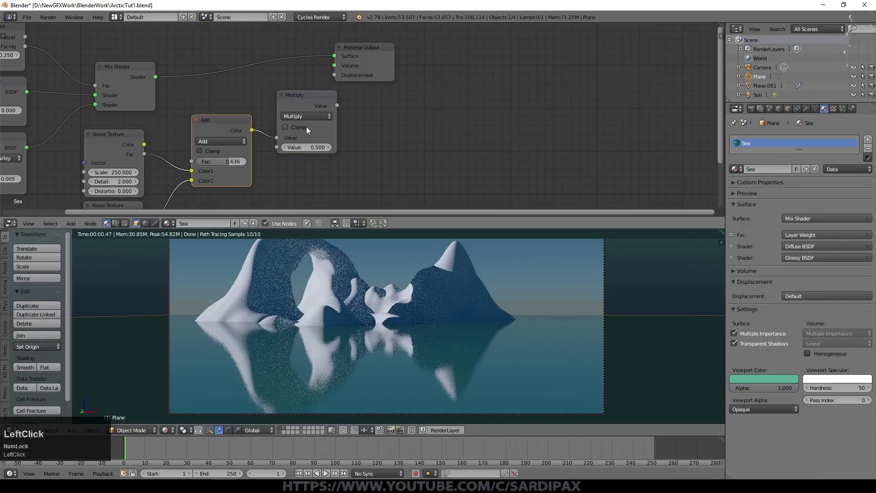
# Set the Multiply node's second value to 0.3 and connect its output to the Material Output's Displacement.
pyautogui.click(309, 145)
pyautogui.write('.3')
pyautogui.press('KP_Enter')
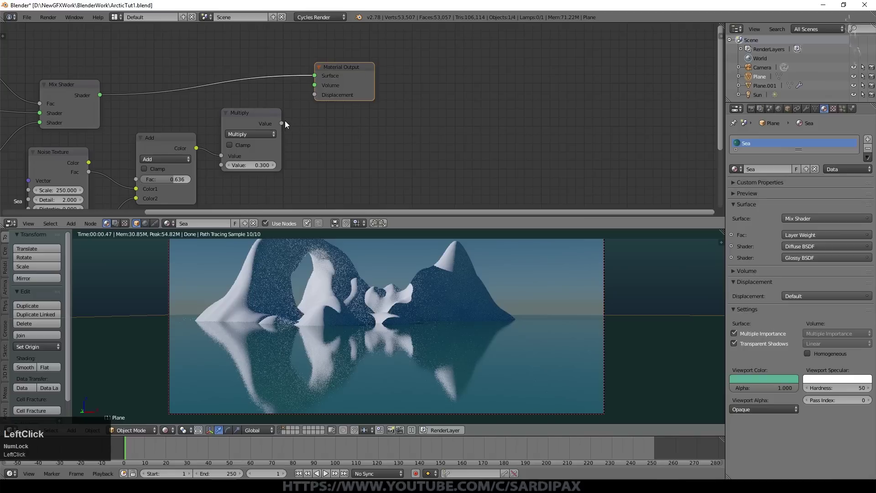
pyautogui.moveTo(283, 122); pyautogui.dragTo(318, 95)
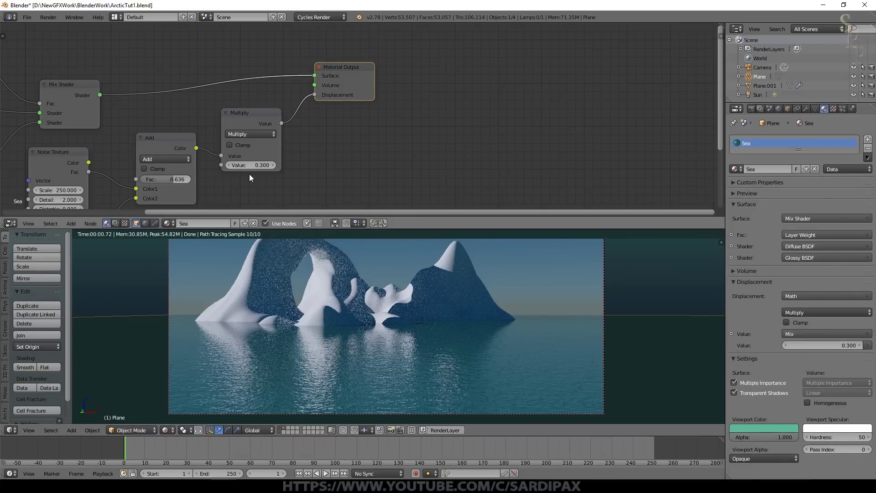
# Lower the Multiply node's second value stepwise to 0.1 and then 0 to compare the ripple strength.
pyautogui.click(228, 164)
pyautogui.click(228, 164)
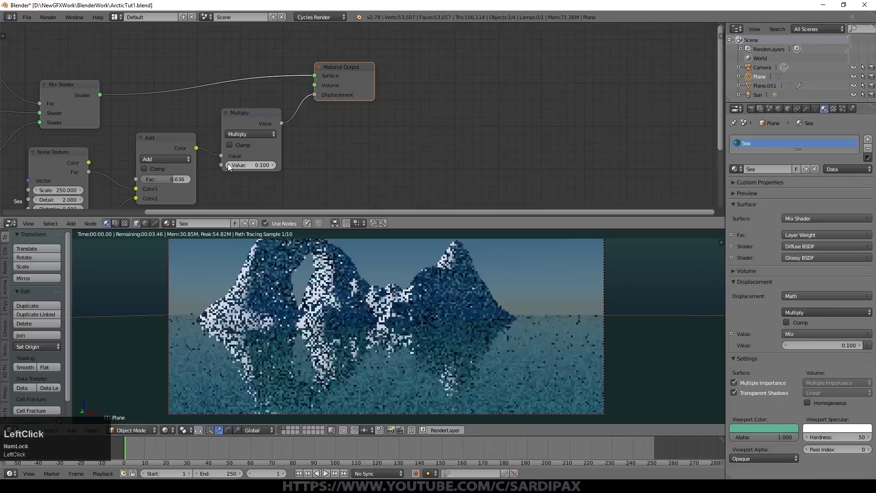
pyautogui.click(228, 165)
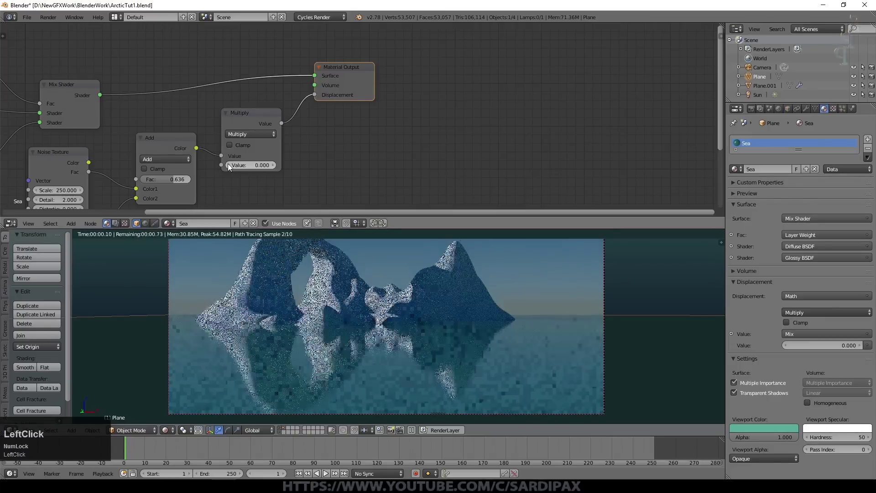
# Raise the Multiply node's second value past 0.6 to compare the ripple strength, and settle it at 0.3.
pyautogui.click(273, 165)
pyautogui.click(273, 165)
pyautogui.click(273, 165)
pyautogui.click(273, 165)
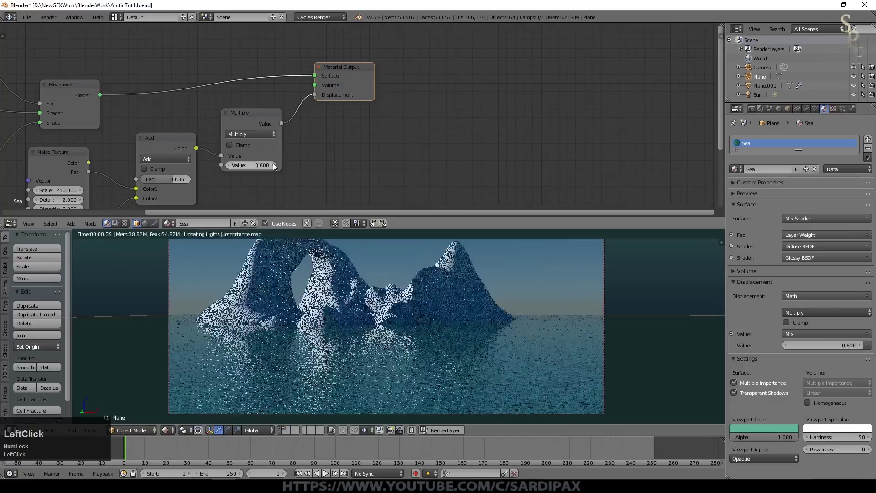
pyautogui.click(272, 164)
pyautogui.click(272, 164)
pyautogui.click(272, 165)
pyautogui.click(229, 167)
pyautogui.click(228, 166)
pyautogui.click(228, 167)
pyautogui.click(229, 167)
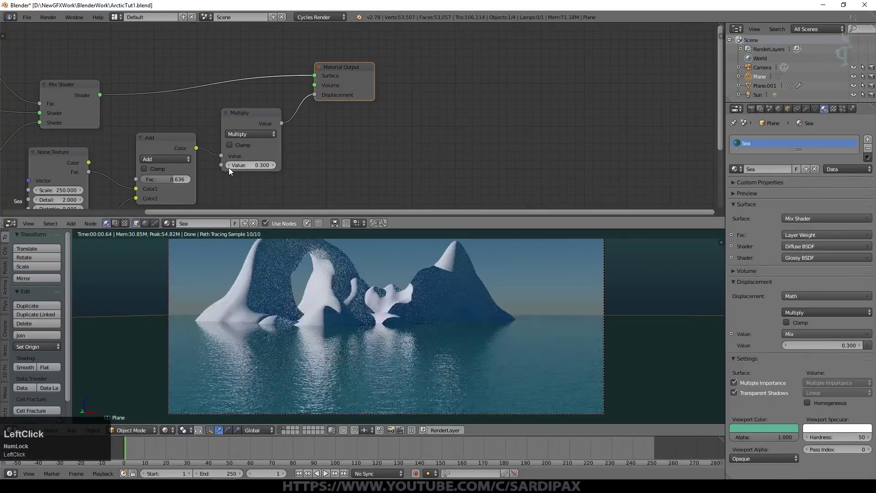
# Try the MixRGB Add node's Fac at 0 to compare the ripples, and set it back to 0.636.
pyautogui.moveTo(240, 190); pyautogui.dragTo(329, 144, button='middle')
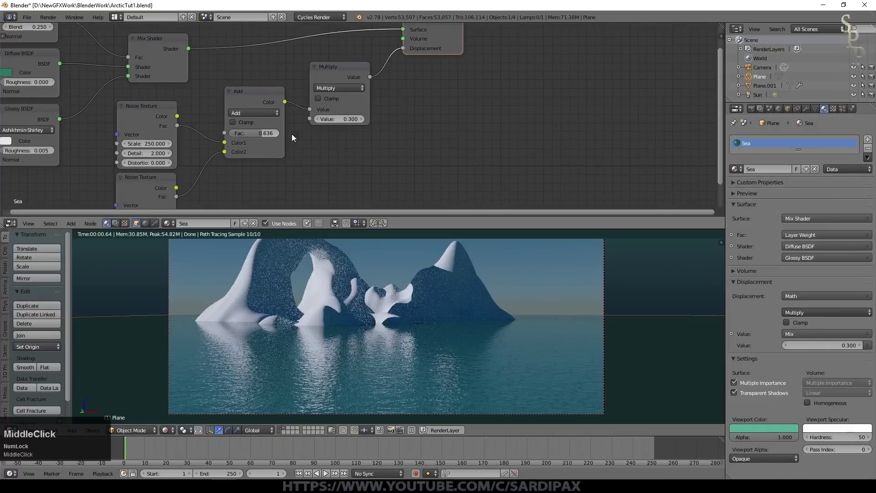
pyautogui.scroll(-1, 175, 130)
pyautogui.click(155, 106)
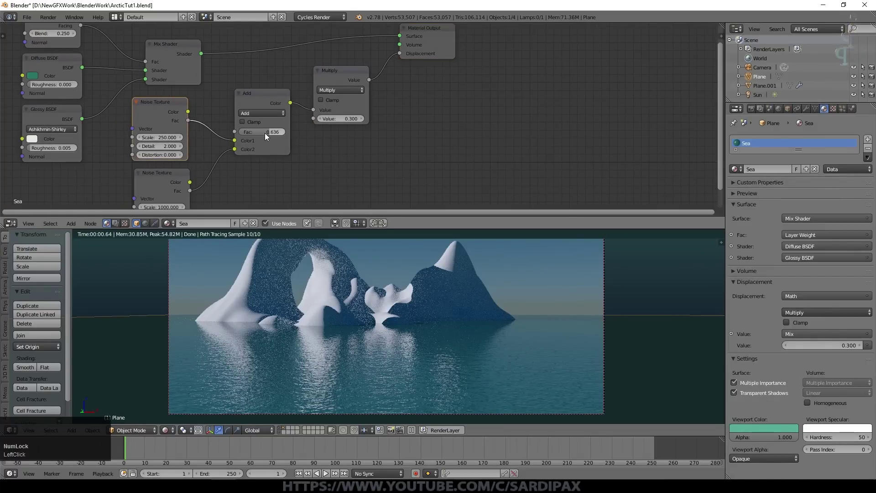
pyautogui.moveTo(267, 133); pyautogui.dragTo(237, 133)
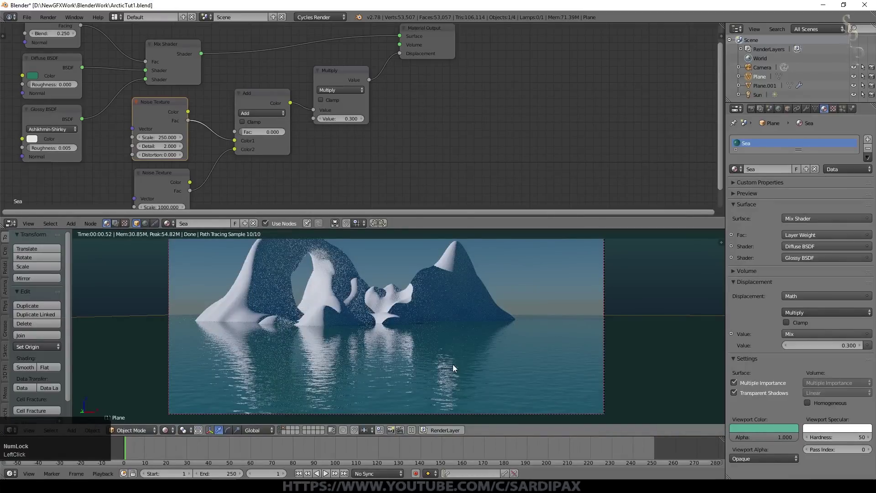
pyautogui.moveTo(246, 132); pyautogui.dragTo(281, 131)
pyautogui.click(274, 131)
pyautogui.write('0.636')
pyautogui.press('Return')
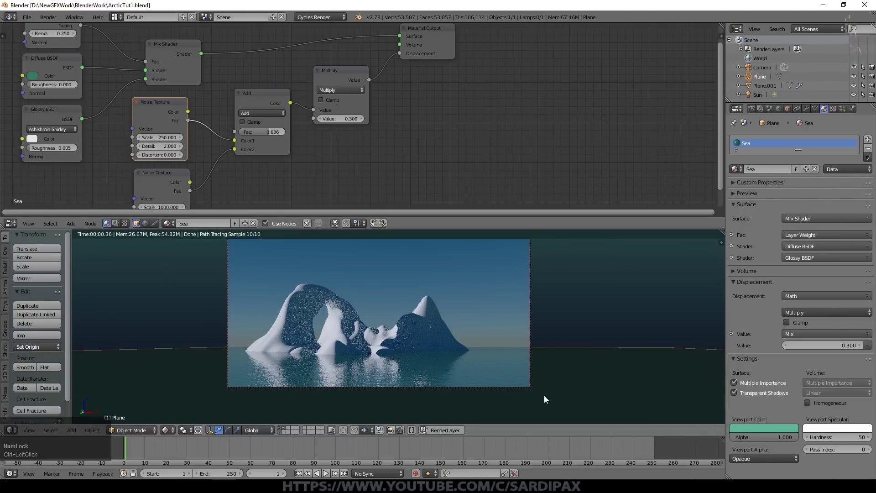
# Brighten the green color of the sea material's Diffuse BSDF.
pyautogui.scroll(2, 544, 399)
pyautogui.moveTo(288, 168); pyautogui.dragTo(431, 145, button='middle')
pyautogui.click(160, 54)
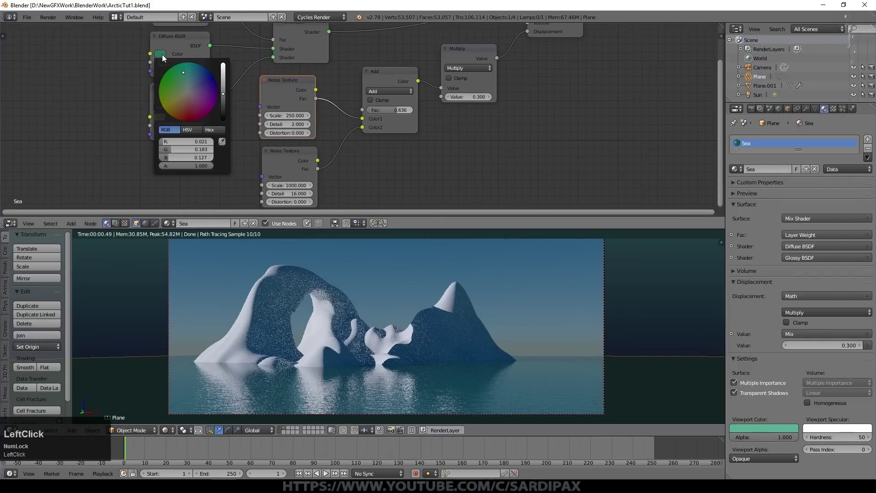
pyautogui.moveTo(223, 103); pyautogui.dragTo(224, 86)
# Try the Layer Weight node's Blend at 0.05 and 0.45 to compare the sea reflections, and return it to 0.25.
pyautogui.moveTo(218, 78); pyautogui.dragTo(213, 69, button='middle')
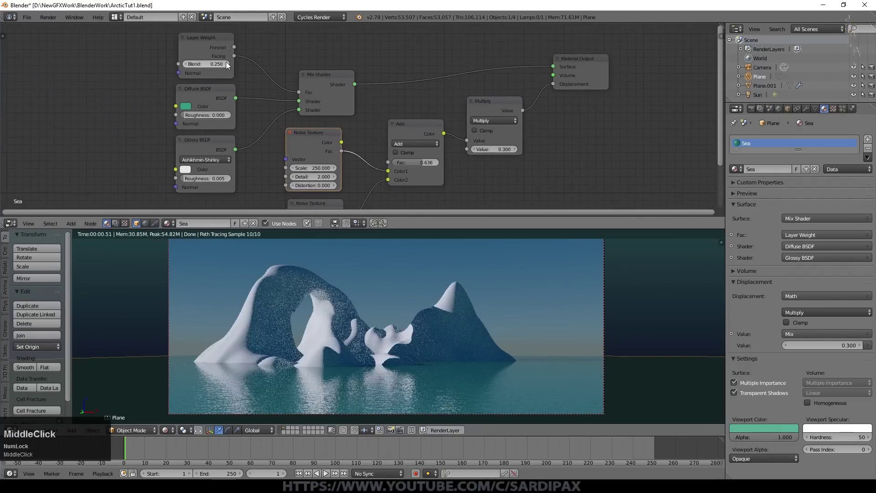
pyautogui.click(185, 64)
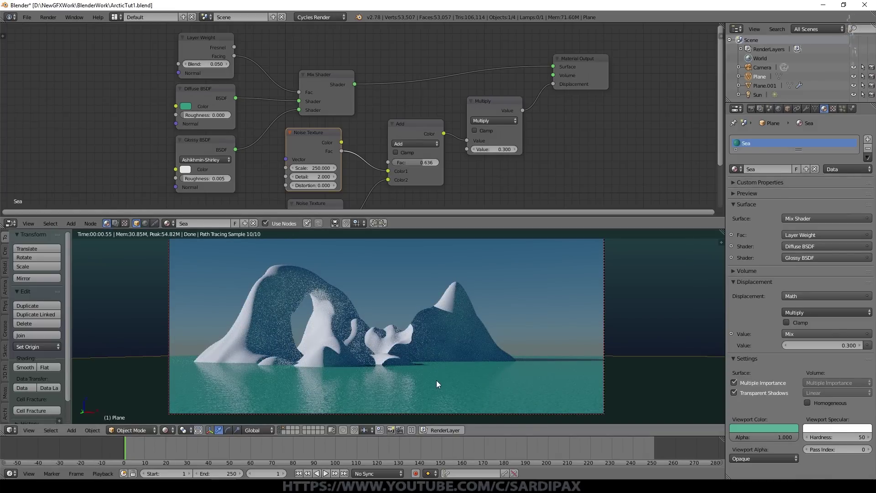
pyautogui.click(228, 66)
pyautogui.click(228, 65)
pyautogui.click(228, 66)
pyautogui.click(228, 66)
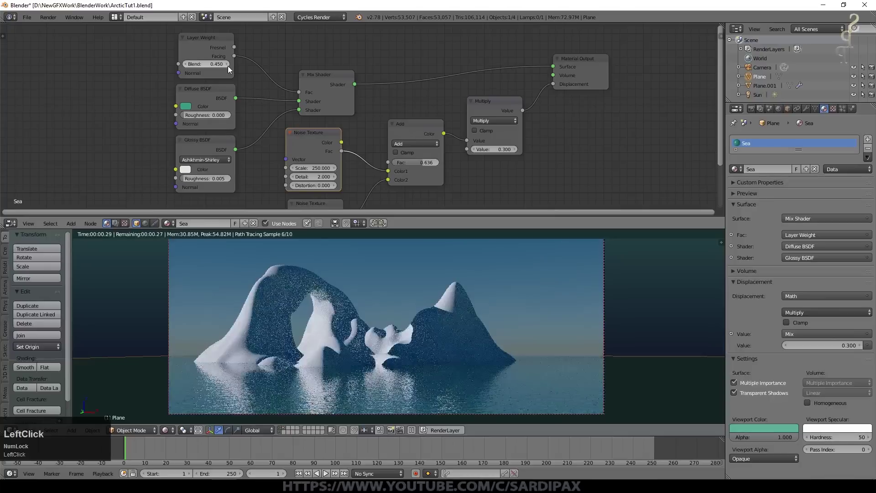
pyautogui.click(228, 65)
pyautogui.click(185, 64)
pyautogui.click(185, 64)
pyautogui.click(186, 64)
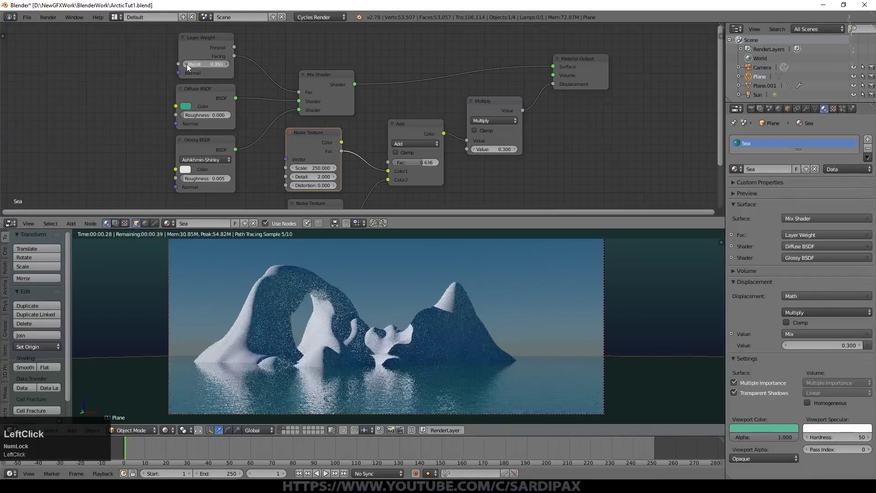
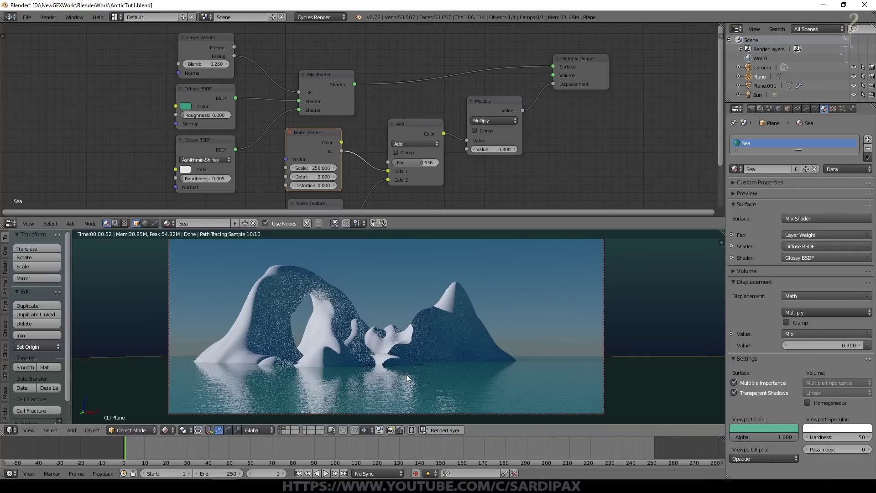
# Give the iceberg a new material and move its Material Output node farther from the Diffuse BSDF.
pyautogui.rightClick(448, 331)
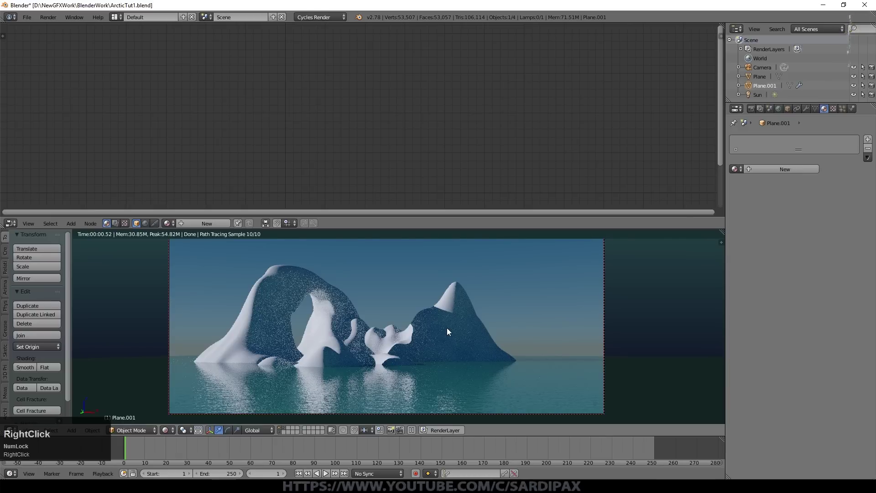
pyautogui.scroll(-1, 403, 94)
pyautogui.rightClick(461, 294)
pyautogui.scroll(4, 391, 303)
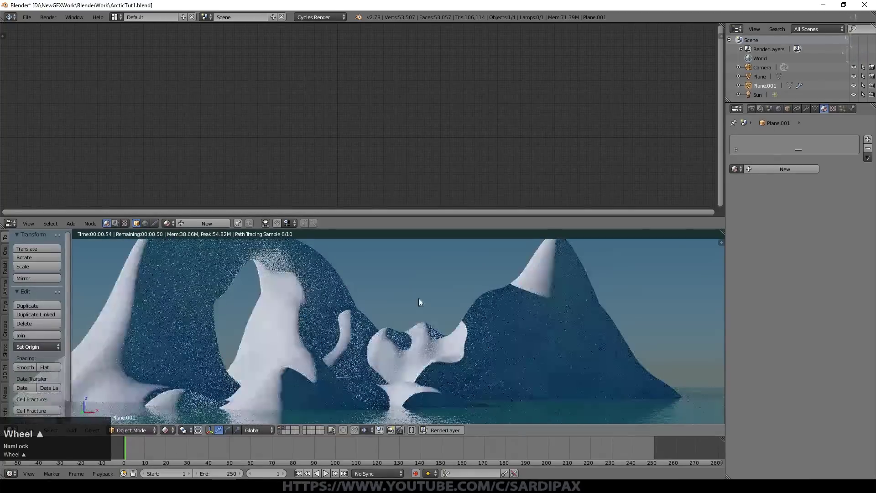
pyautogui.click(787, 168)
pyautogui.scroll(15, 387, 170)
pyautogui.keyDown('shift'); pyautogui.moveTo(387, 171); pyautogui.dragTo(347, 207, button='middle'); pyautogui.keyUp('shift')
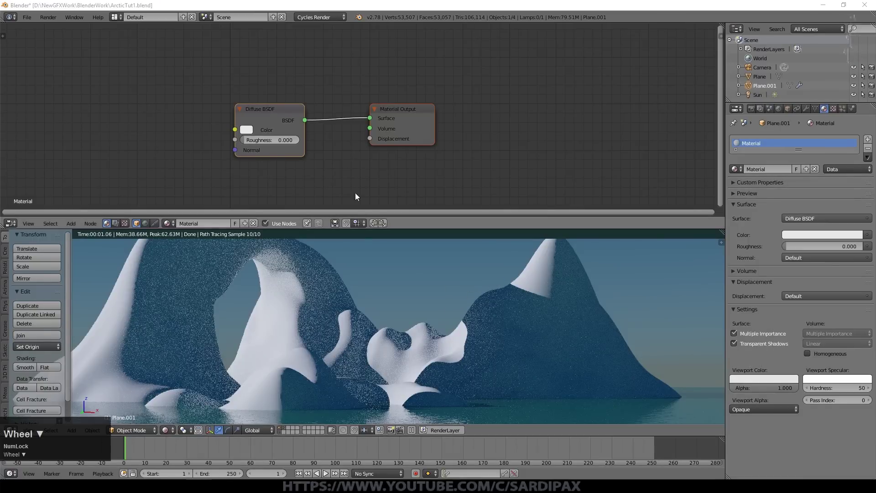
pyautogui.moveTo(412, 172); pyautogui.dragTo(386, 71, button='middle')
pyautogui.moveTo(387, 72); pyautogui.dragTo(506, 94)
# Add a Noise Texture node below the Diffuse BSDF with Scale 75 and Detail 16.
pyautogui.click(71, 223)
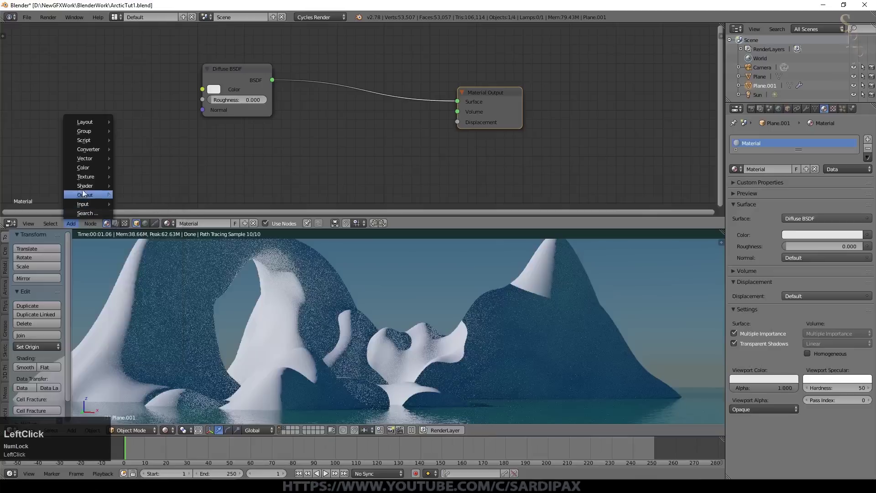
pyautogui.moveTo(86, 177)
pyautogui.click(143, 269)
pyautogui.click(229, 124)
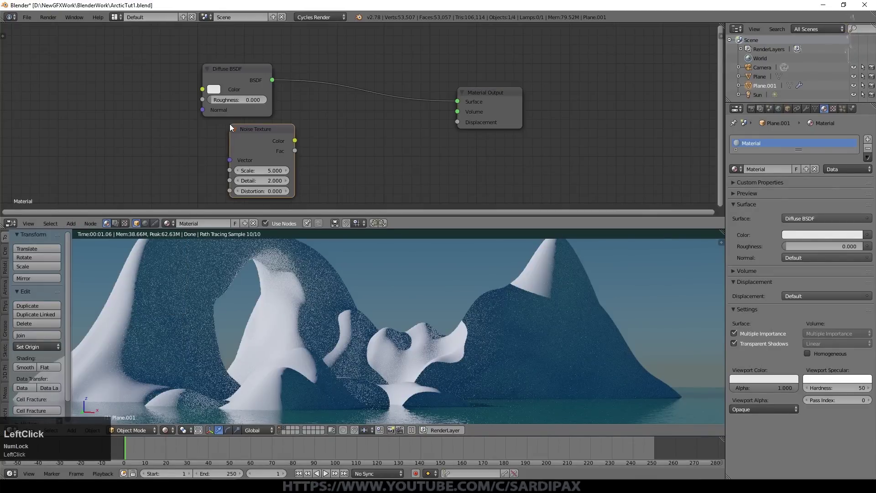
pyautogui.click(264, 170)
pyautogui.write('75')
pyautogui.click(272, 183)
pyautogui.write('16')
pyautogui.press('KP_Enter')
# Duplicate the Noise Texture node below the original and set the copy's Scale to 250.
pyautogui.scroll(-3, 307, 127)
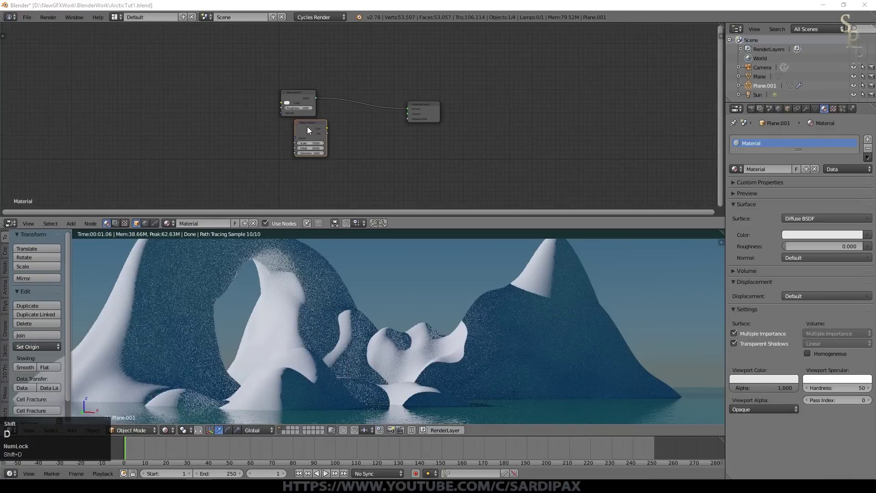
pyautogui.rightClick(316, 125)
pyautogui.hotkey('shift', 'd')
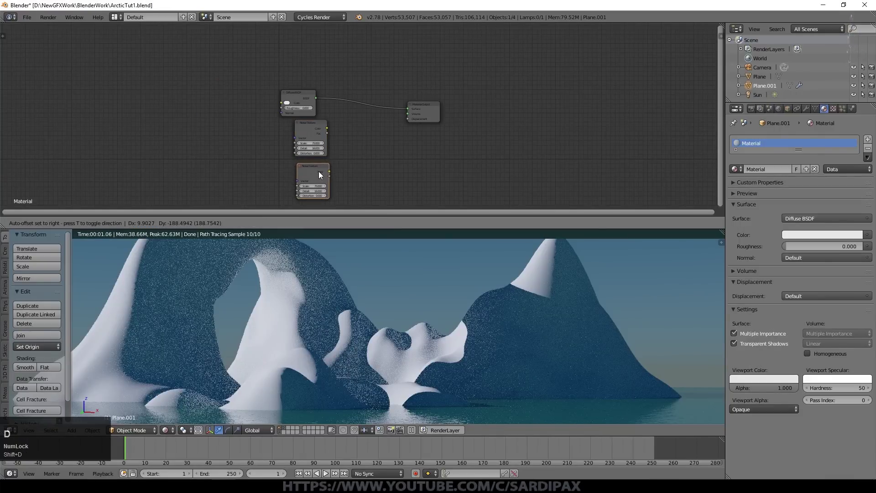
pyautogui.click(326, 175)
pyautogui.scroll(2, 335, 179)
pyautogui.click(276, 188)
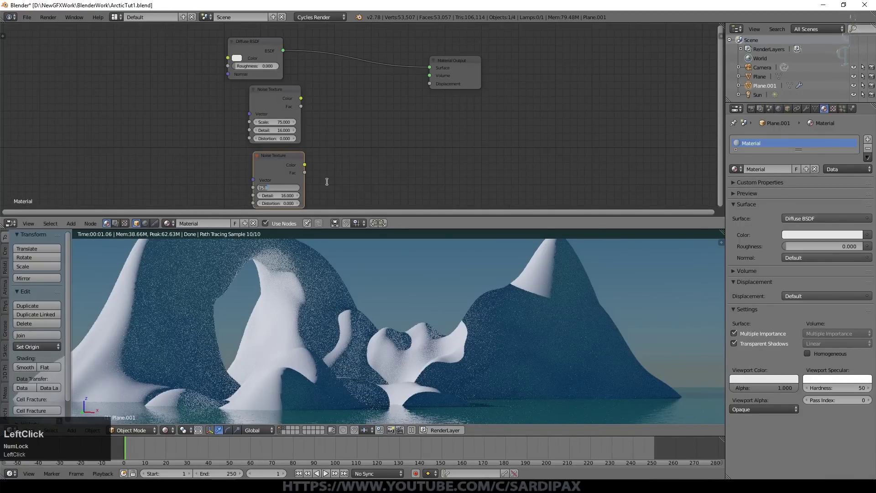
pyautogui.write('250')
pyautogui.press('KP_Enter')
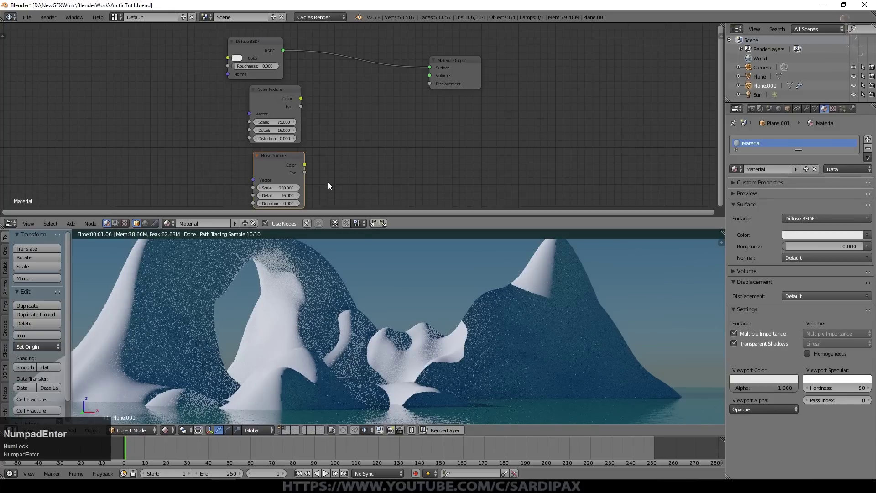
# Add a MixRGB node and connect the two Noise Textures' Fac outputs to its Color1 and Color2.
pyautogui.click(71, 224)
pyautogui.moveTo(94, 167)
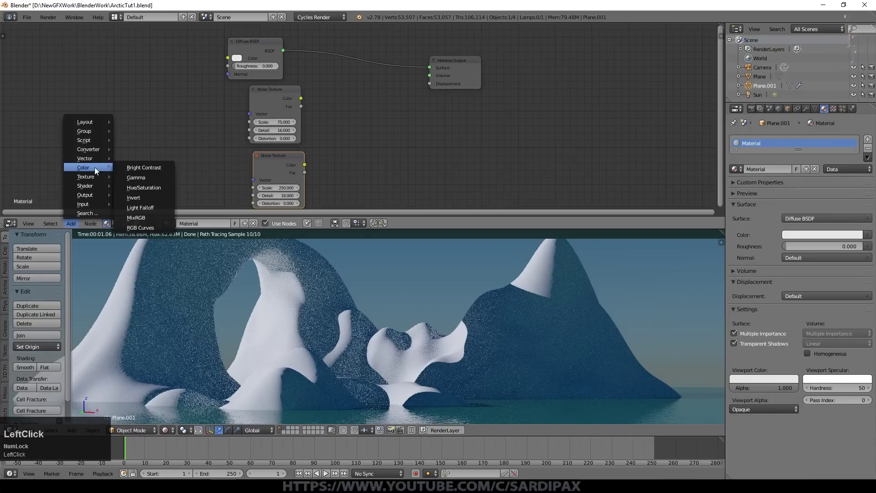
pyautogui.click(149, 218)
pyautogui.moveTo(275, 95); pyautogui.dragTo(276, 100)
pyautogui.moveTo(303, 112); pyautogui.dragTo(320, 144)
pyautogui.moveTo(305, 172); pyautogui.dragTo(321, 149)
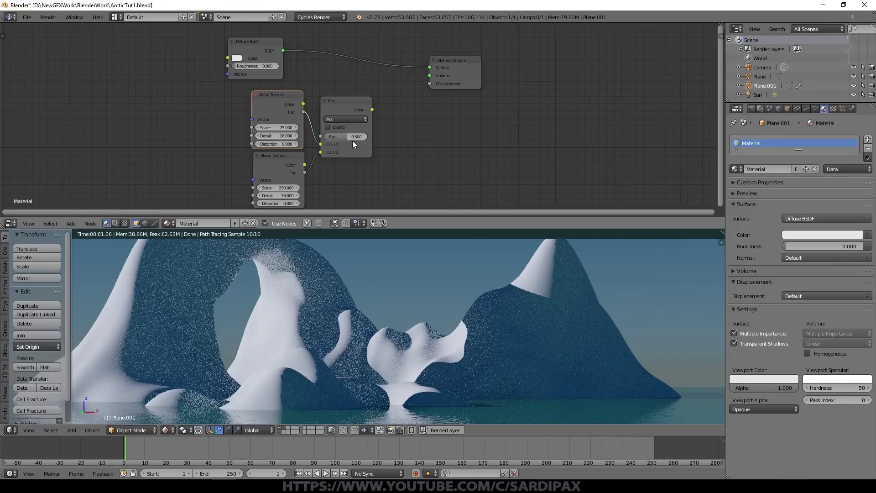
# Connect the Mix node's Color output to the Material Output's Displacement and inspect the iceberg's surface bumps.
pyautogui.moveTo(322, 149); pyautogui.dragTo(257, 165, button='middle')
pyautogui.moveTo(308, 125); pyautogui.dragTo(365, 100)
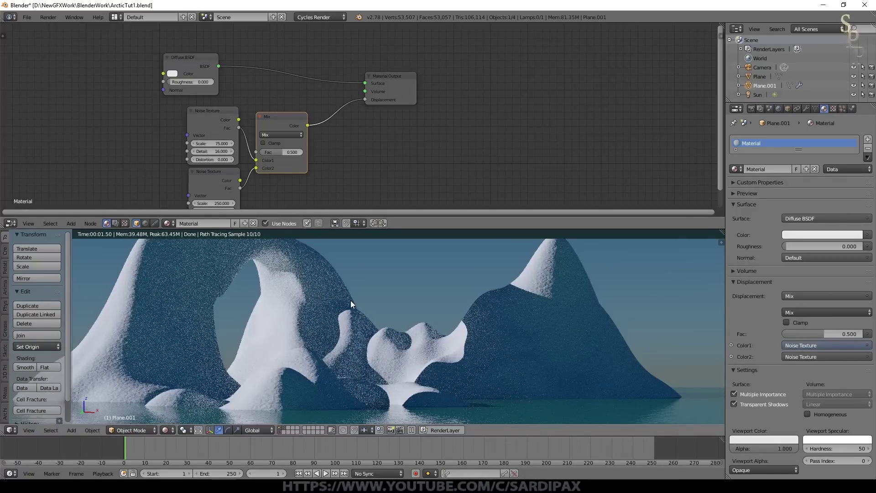
pyautogui.scroll(2, 349, 310)
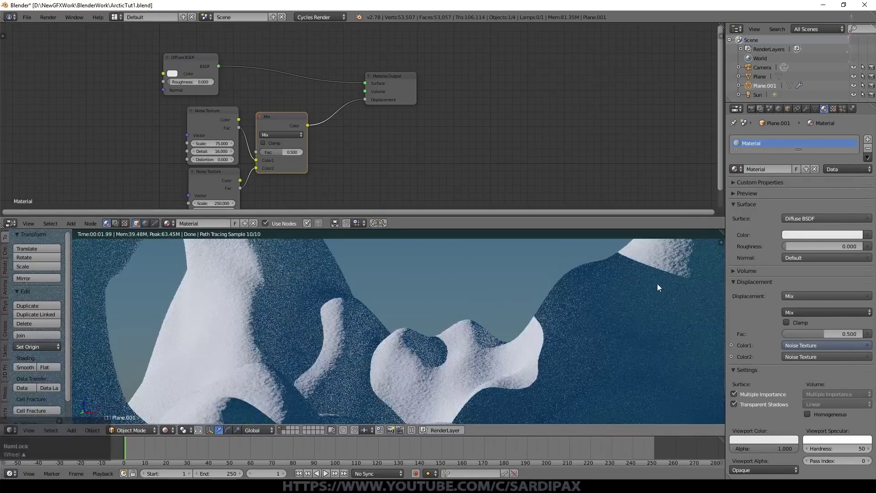
pyautogui.scroll(-1, 456, 278)
# Insert a Mix Shader node between the Diffuse BSDF and the Material Output's Surface, spacing the nodes apart.
pyautogui.press('Home')
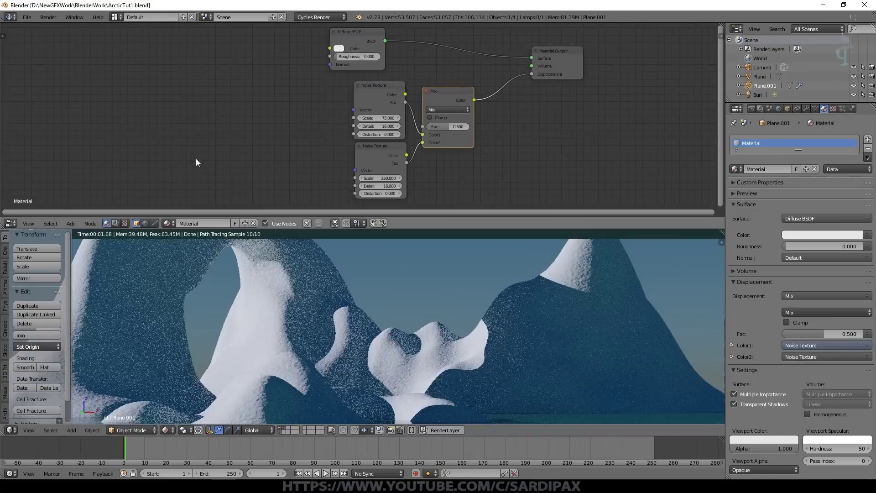
pyautogui.click(71, 223)
pyautogui.moveTo(86, 185)
pyautogui.click(157, 276)
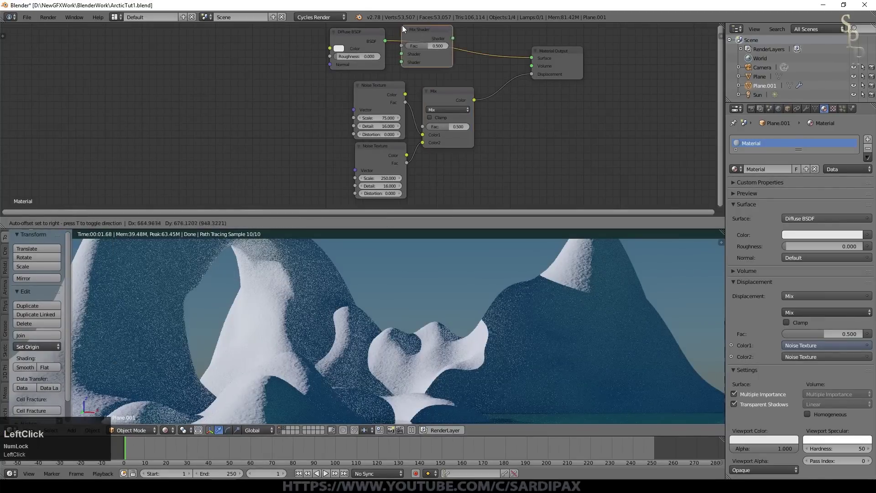
pyautogui.click(404, 25)
pyautogui.moveTo(444, 32); pyautogui.dragTo(360, 32)
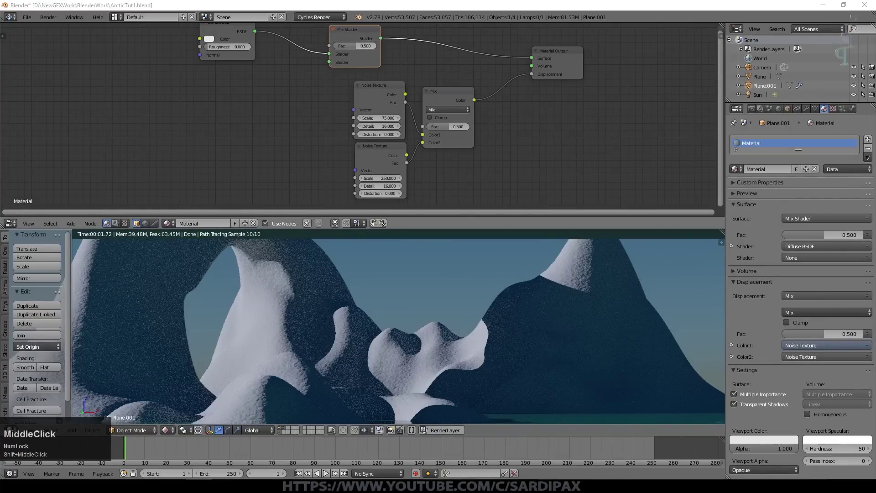
# Add a Transparent BSDF node below the Diffuse BSDF and connect it to the Mix Shader's second Shader input.
pyautogui.click(71, 223)
pyautogui.moveTo(93, 190)
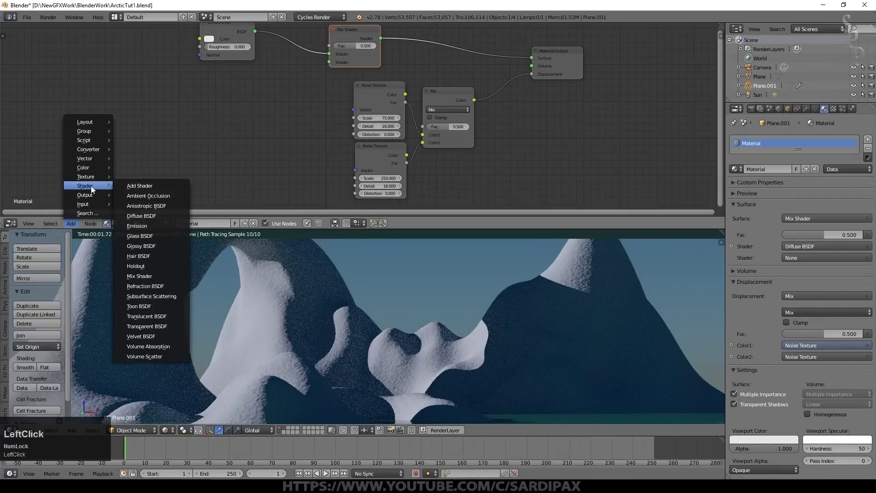
pyautogui.click(147, 326)
pyautogui.keyDown('shift'); pyautogui.moveTo(274, 82); pyautogui.dragTo(286, 141, button='middle'); pyautogui.keyUp('shift')
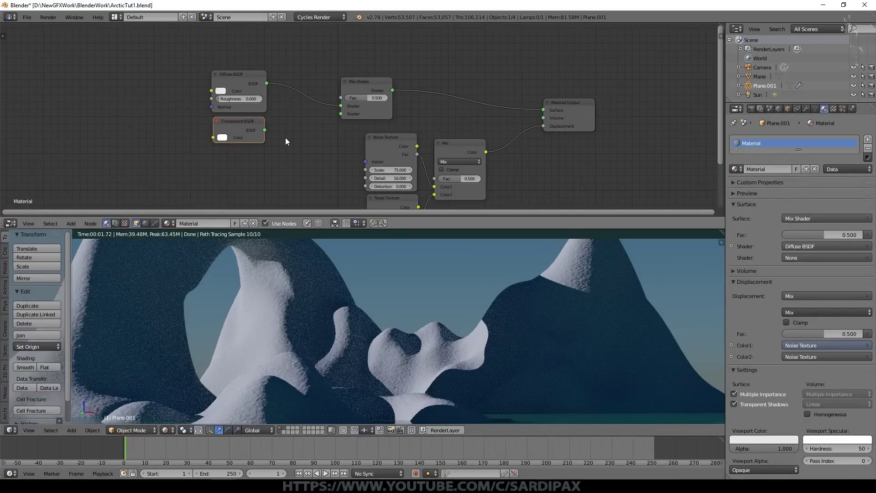
pyautogui.moveTo(265, 130); pyautogui.dragTo(341, 114)
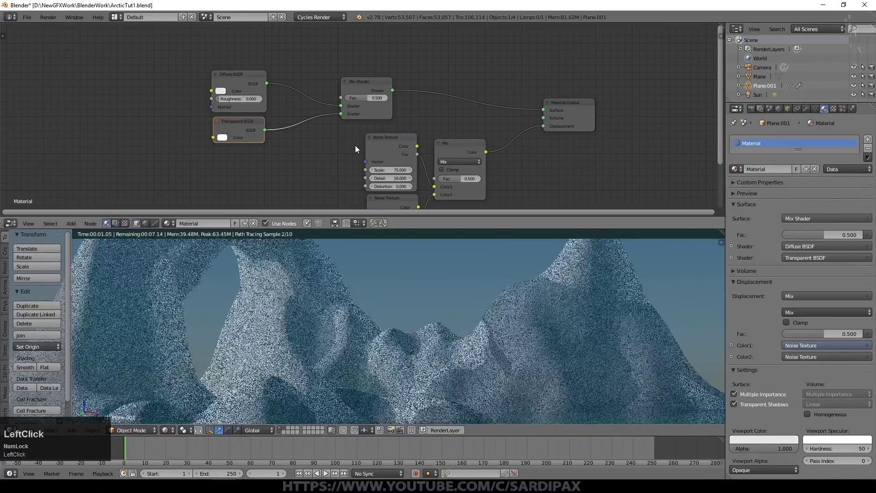
# Set the sampling to 25 render samples and 5 preview samples, and view the whole iceberg.
pyautogui.click(752, 108)
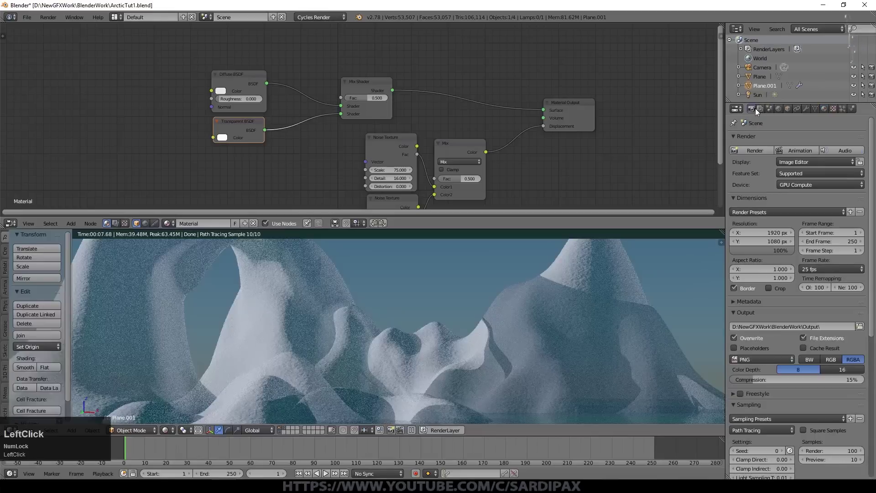
pyautogui.scroll(-2, 831, 300)
pyautogui.click(830, 414)
pyautogui.write('25')
pyautogui.press('KP_Enter')
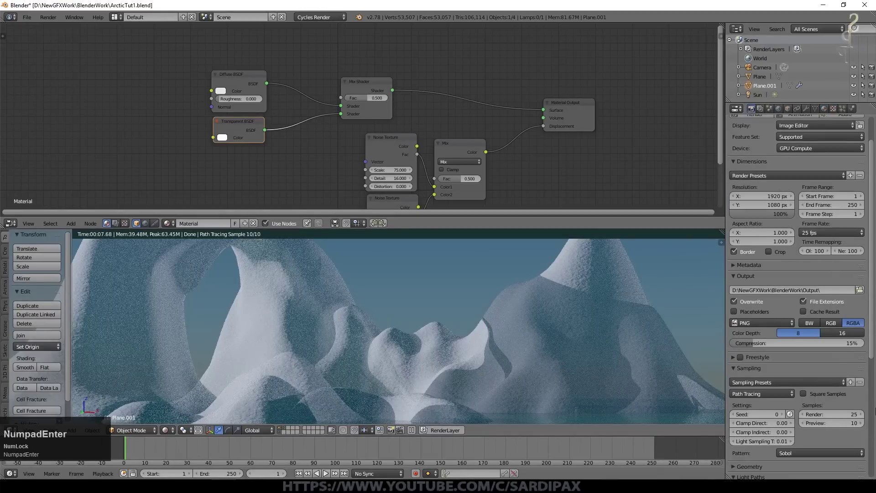
pyautogui.click(834, 421)
pyautogui.write('5')
pyautogui.press('KP_Enter')
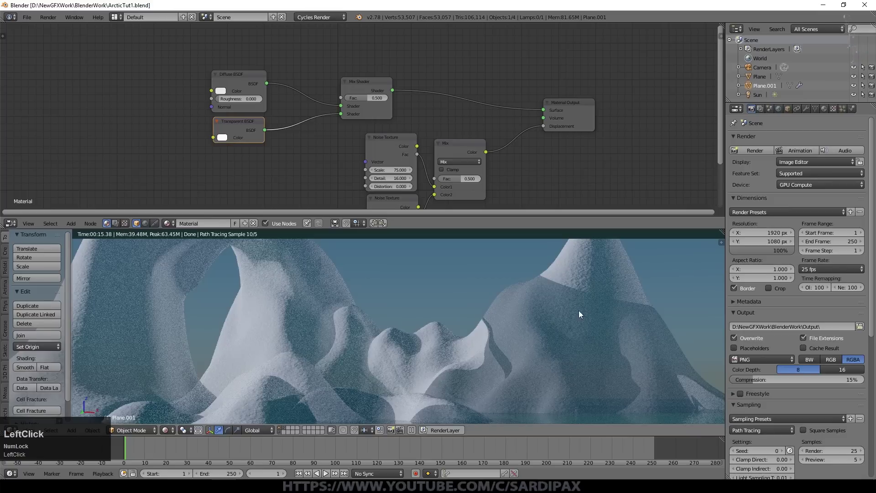
pyautogui.scroll(-2, 439, 297)
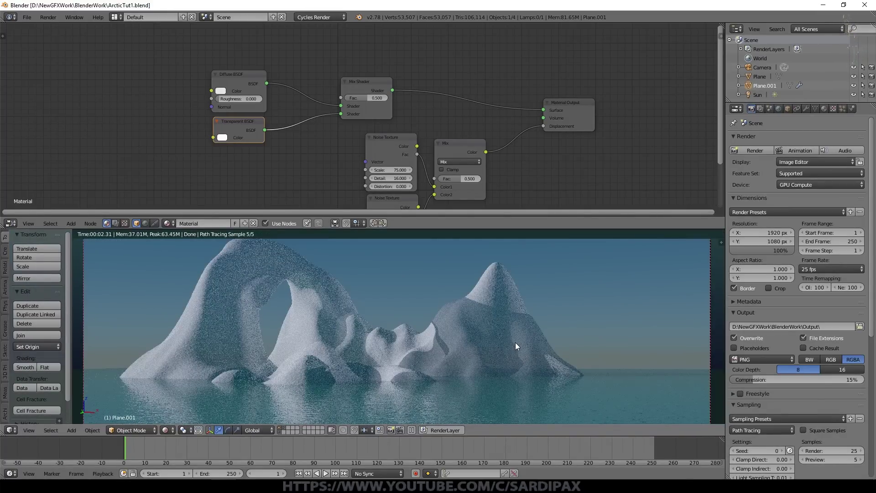
# Add a ColorRamp node above the Diffuse BSDF in the iceberg material and save the file over the existing version.
pyautogui.moveTo(320, 137); pyautogui.dragTo(449, 151, button='middle')
pyautogui.click(71, 223)
pyautogui.moveTo(80, 202)
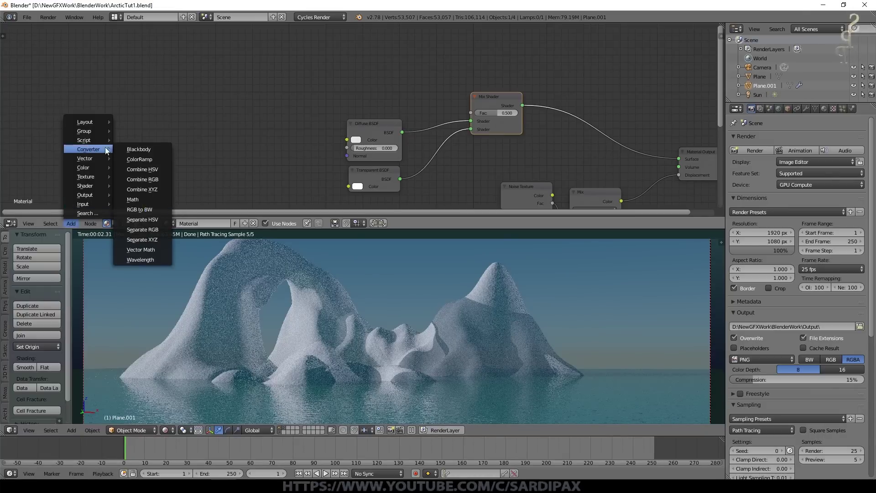
pyautogui.click(138, 156)
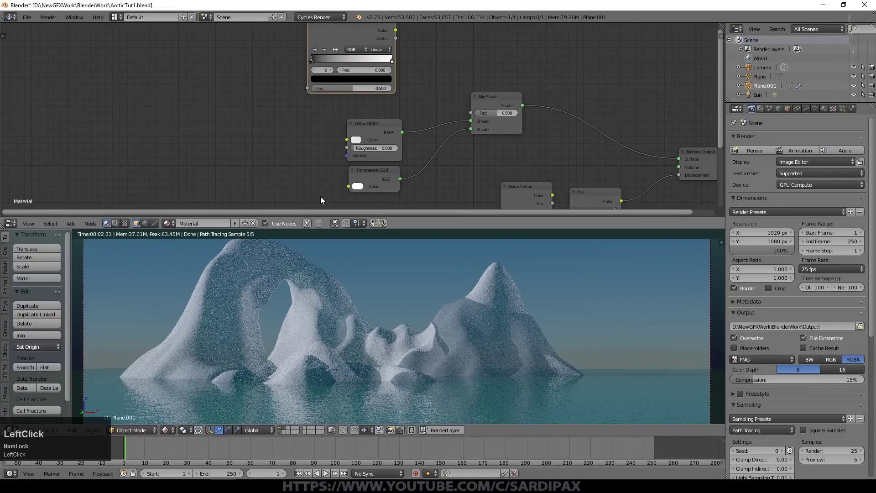
pyautogui.moveTo(290, 141); pyautogui.dragTo(274, 193, button='middle')
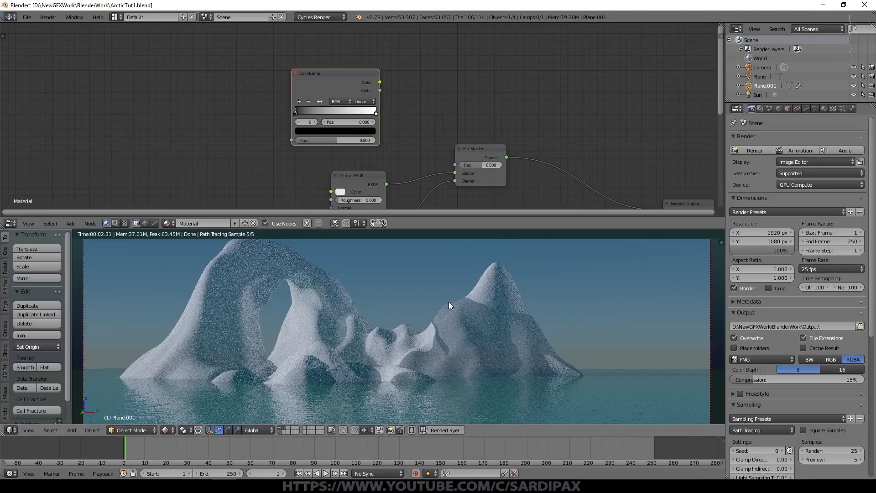
pyautogui.hotkey('ctrl', 's')
pyautogui.click(456, 322)
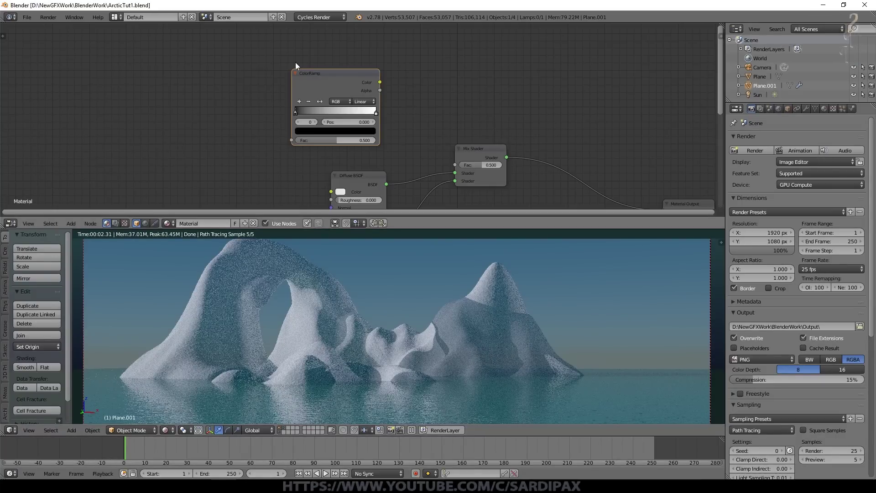
# Set the position of the ColorRamp's black stop to 0.009.
pyautogui.scroll(2, 379, 106)
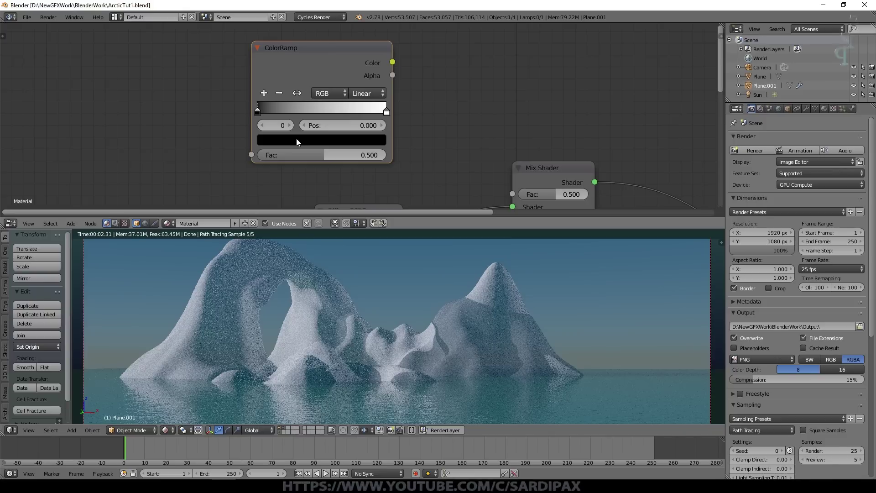
pyautogui.click(365, 123)
pyautogui.write('.009')
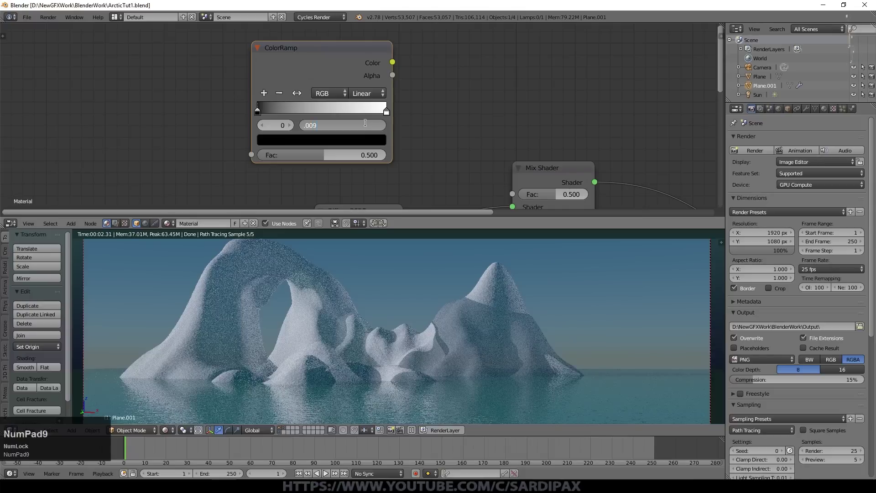
pyautogui.press('KP_Enter')
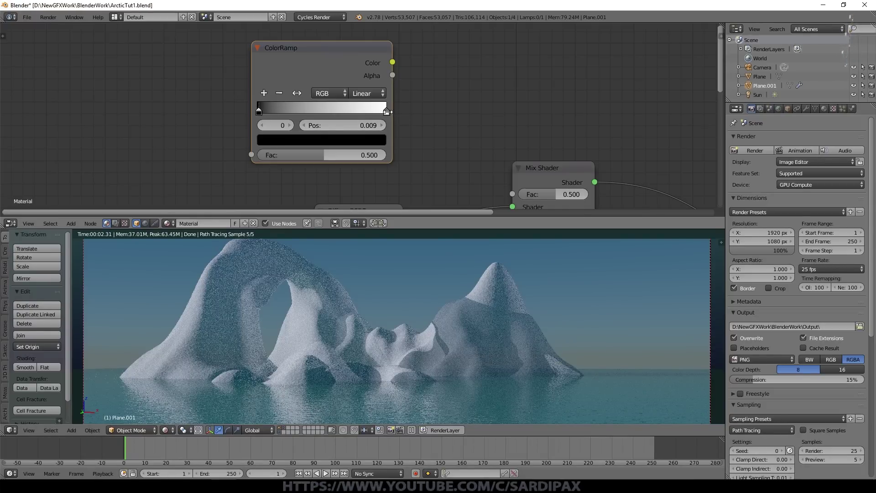
# Select the ColorRamp's white stop and open its position value for editing.
pyautogui.click(385, 113)
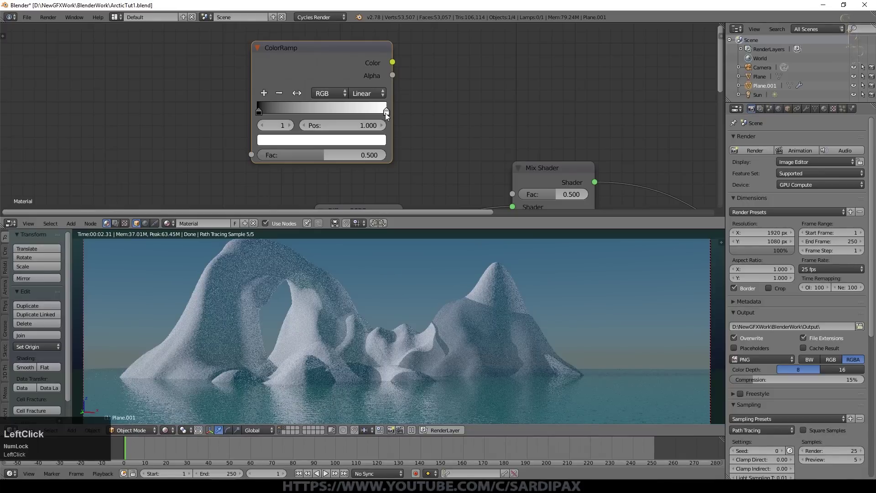
pyautogui.click(342, 124)
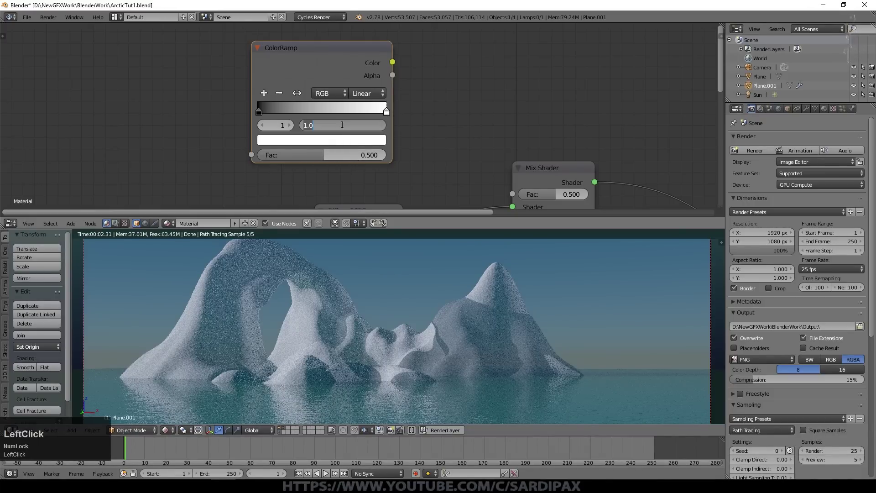
# Set the ColorRamp's white stop position to 0.073 and its interpolation to B-Spline.
pyautogui.write('.073')
pyautogui.press('KP_Enter')
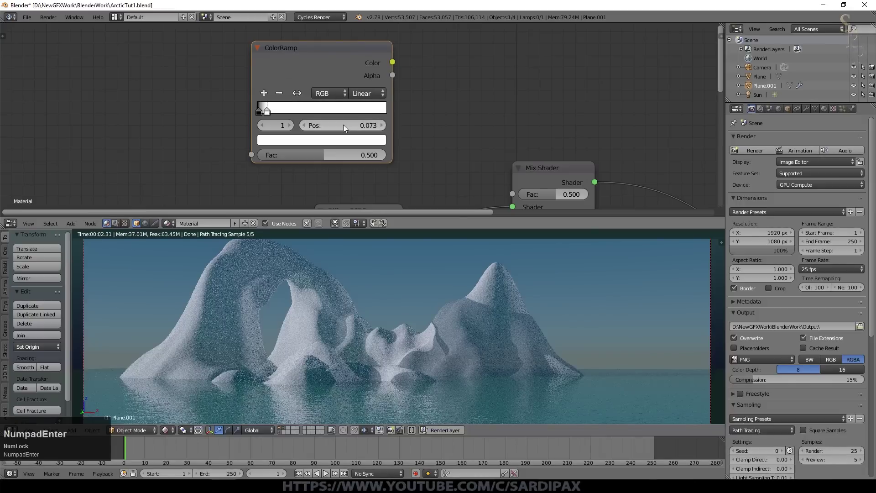
pyautogui.click(373, 93)
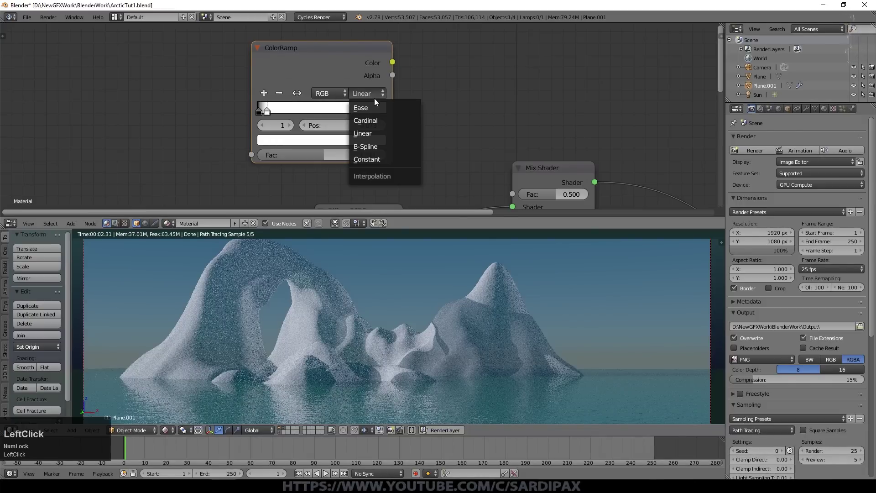
pyautogui.click(381, 145)
# Add a Fresnel node with IOR 1.15 and link it through the ColorRamp's Color output to the Mix Shader's Fac.
pyautogui.click(71, 223)
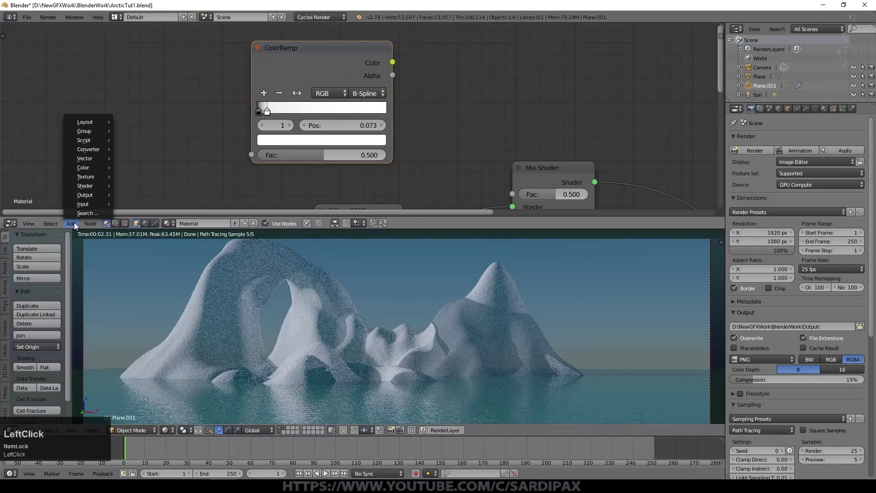
pyautogui.moveTo(82, 205)
pyautogui.click(137, 234)
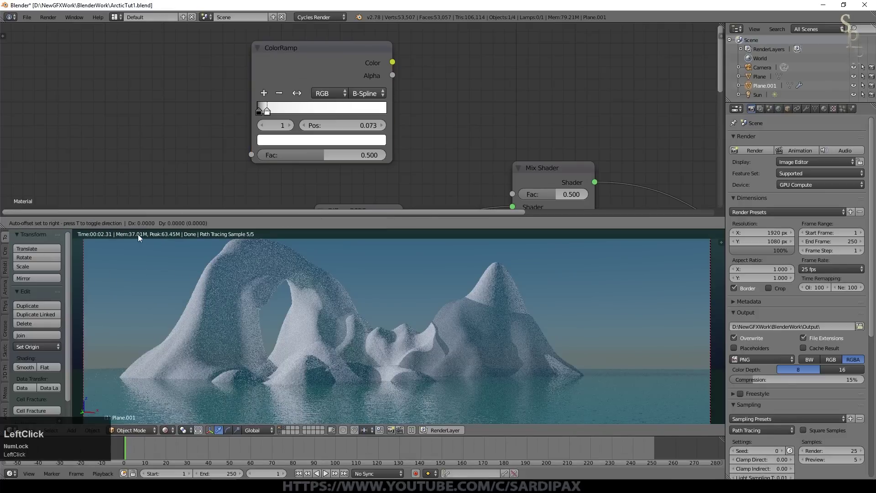
pyautogui.click(104, 53)
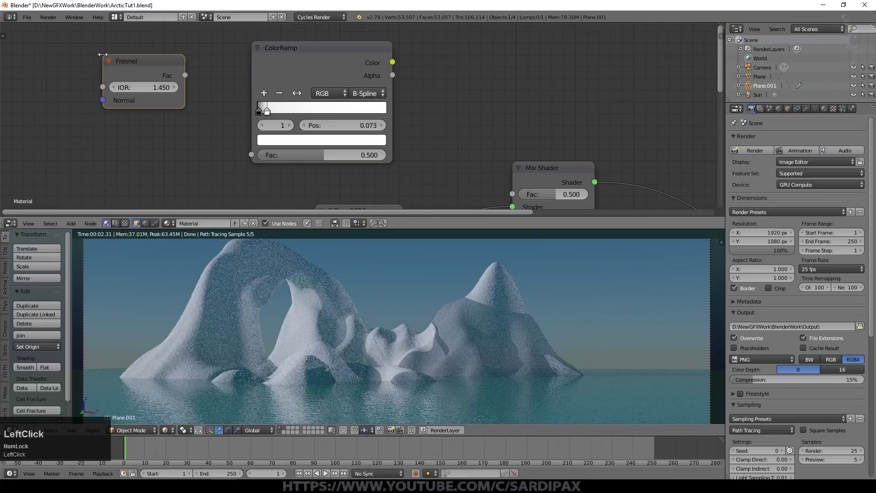
pyautogui.click(146, 86)
pyautogui.write('1')
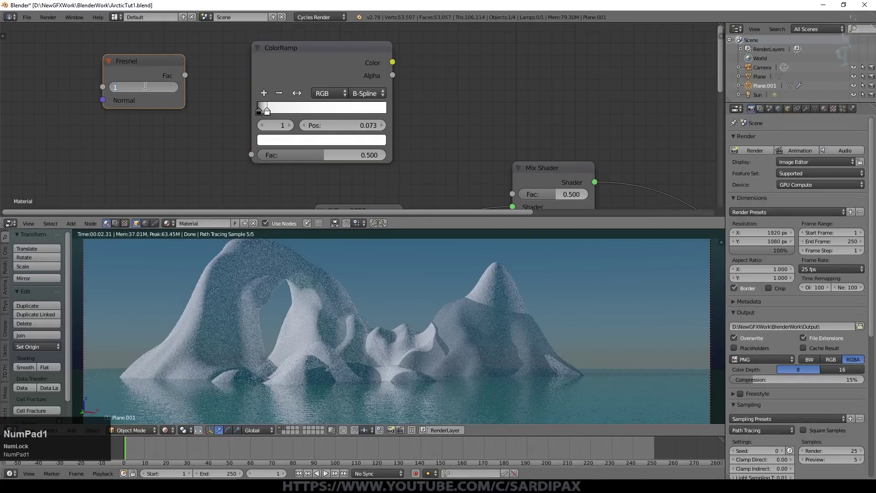
pyautogui.write('.15')
pyautogui.moveTo(184, 74); pyautogui.dragTo(251, 155)
pyautogui.moveTo(394, 63); pyautogui.dragTo(514, 197)
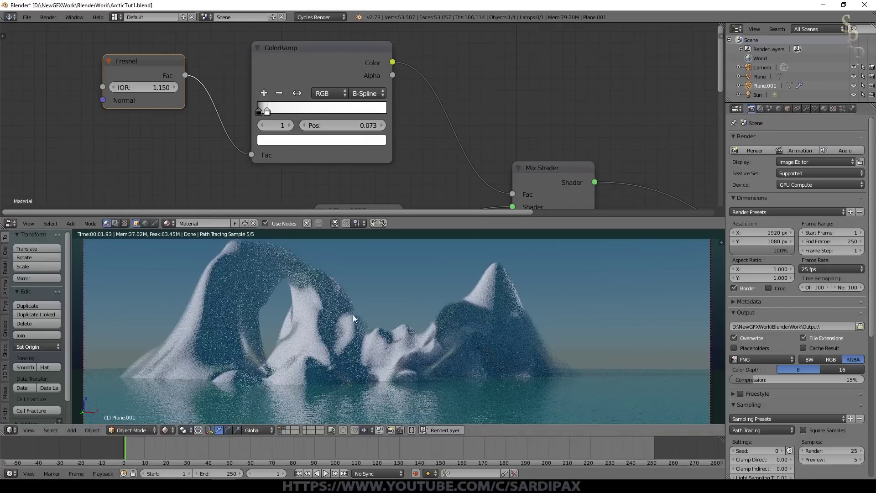
# Display the viewport in Solid shading and unwrap all of the iceberg mesh, returning to Object Mode.
pyautogui.click(165, 430)
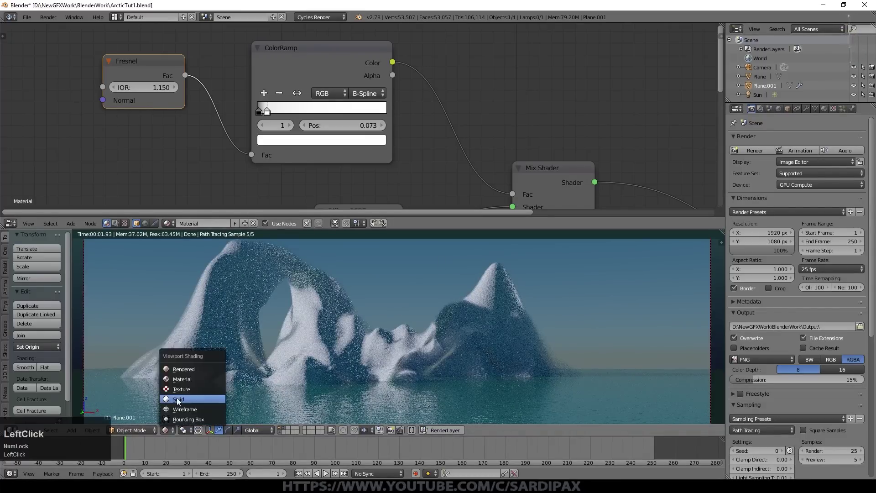
pyautogui.click(182, 401)
pyautogui.press('Tab')
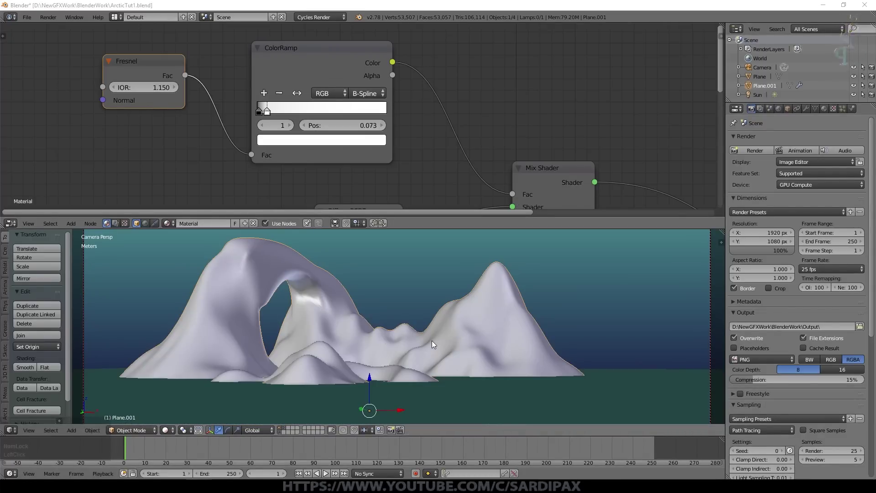
pyautogui.press('a')
pyautogui.press('a')
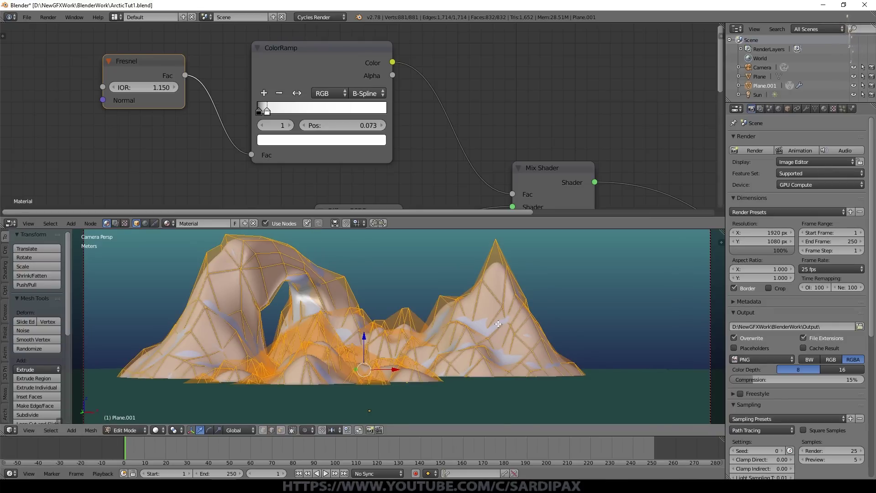
pyautogui.press('u')
pyautogui.click(497, 324)
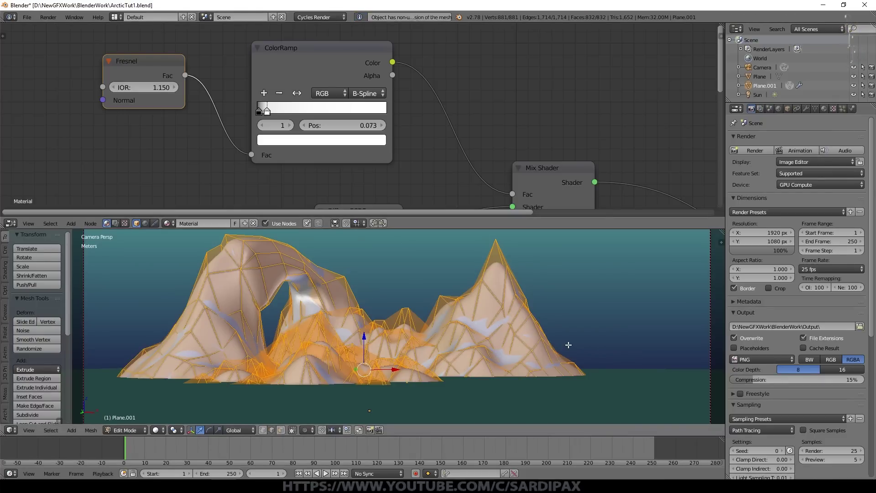
pyautogui.press('Tab')
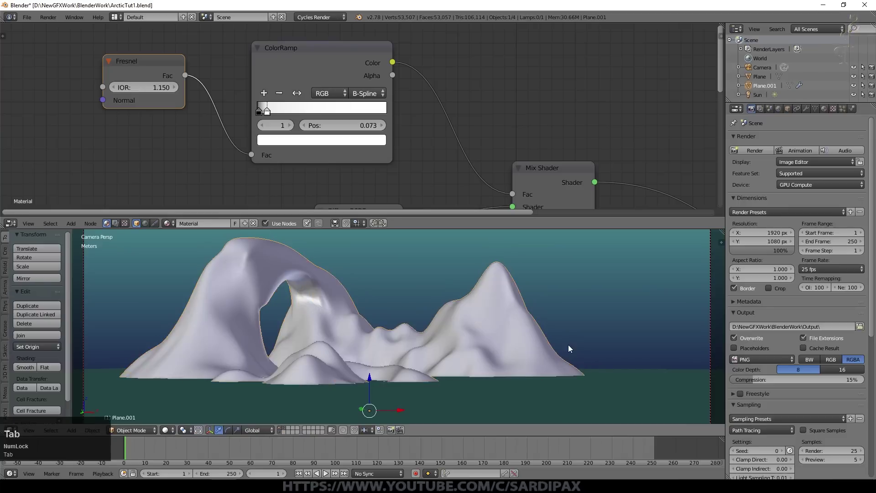
# Split the 3D view, examine the iceberg's UV layout in a UV/Image Editor, and rejoin the two areas.
pyautogui.moveTo(720, 231); pyautogui.dragTo(357, 251)
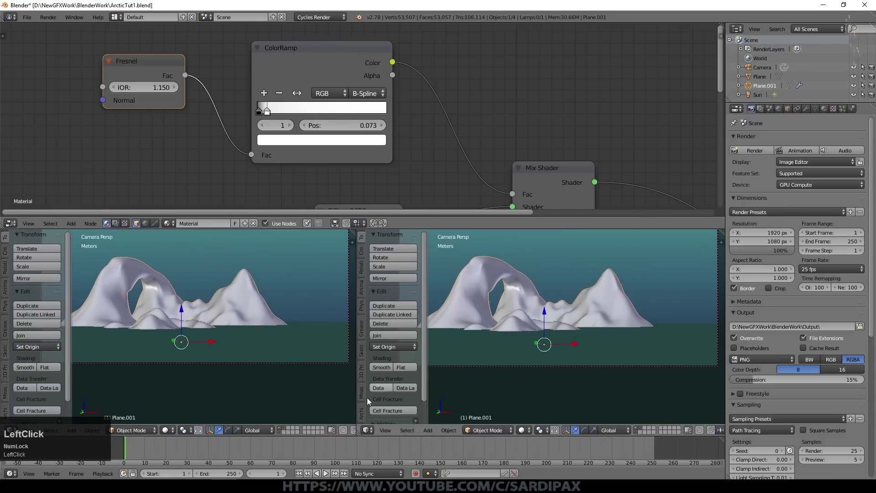
pyautogui.click(366, 430)
pyautogui.click(395, 361)
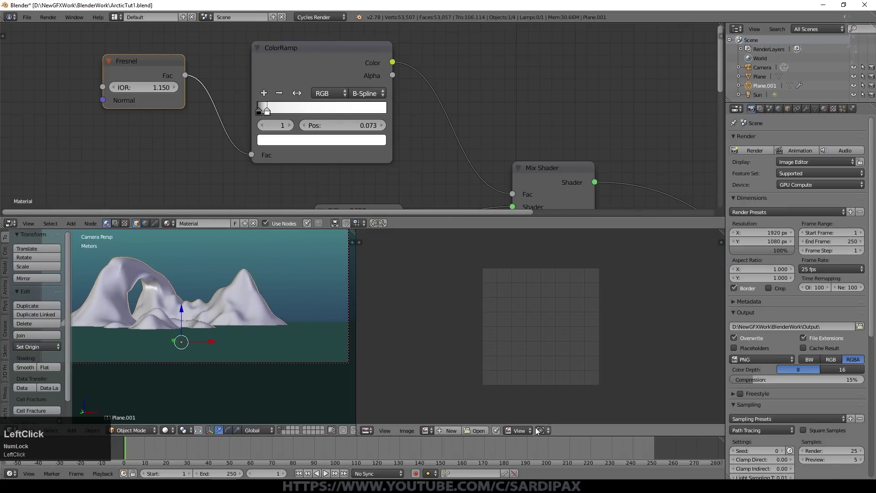
pyautogui.press('Tab')
pyautogui.scroll(1, 539, 361)
pyautogui.scroll(2, 539, 361)
pyautogui.scroll(-5, 516, 349)
pyautogui.scroll(3, 444, 341)
pyautogui.scroll(-1, 483, 376)
pyautogui.press('Tab')
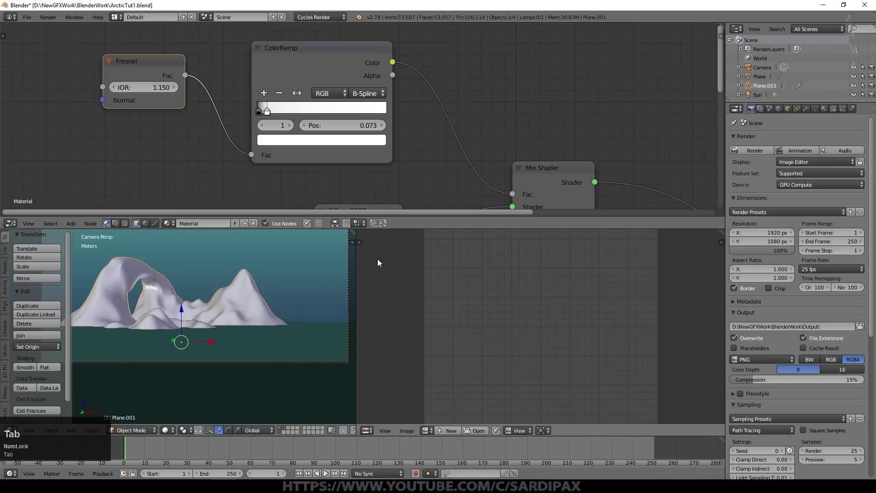
pyautogui.moveTo(351, 242); pyautogui.dragTo(530, 327)
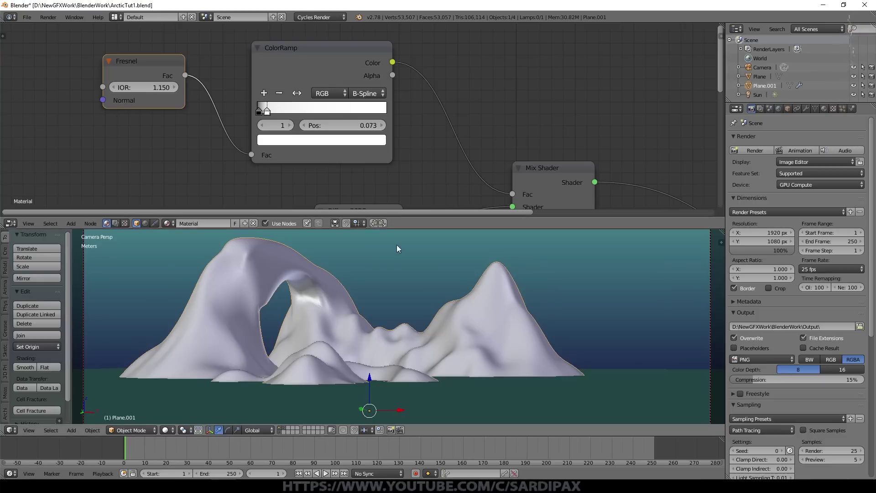
# Display the 3D viewport in Rendered shading with the whole iceberg in view.
pyautogui.click(167, 429)
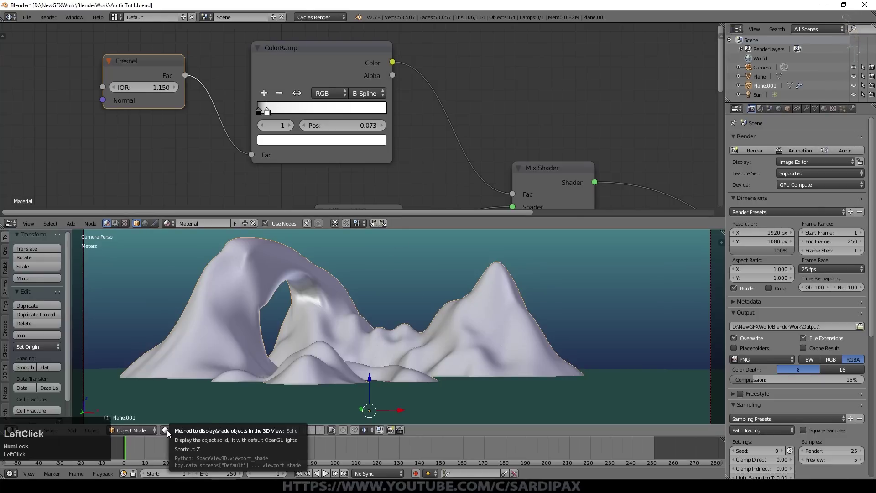
pyautogui.click(185, 368)
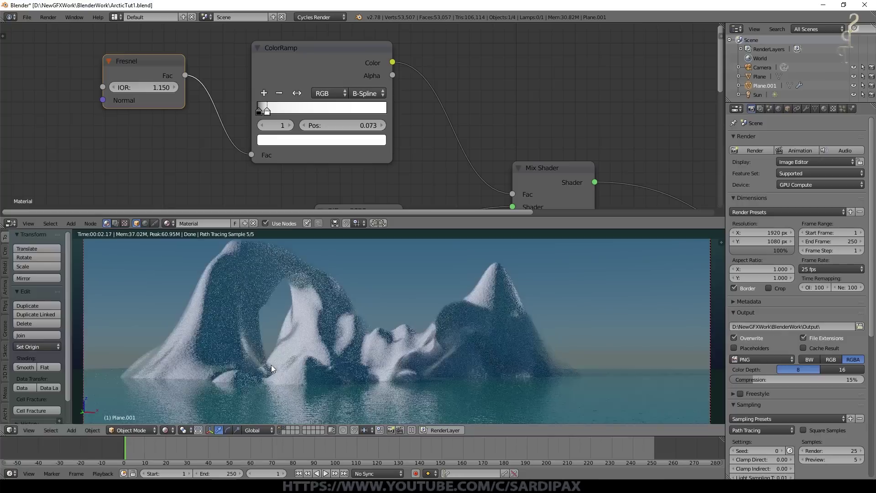
pyautogui.moveTo(371, 290); pyautogui.dragTo(396, 351, button='middle')
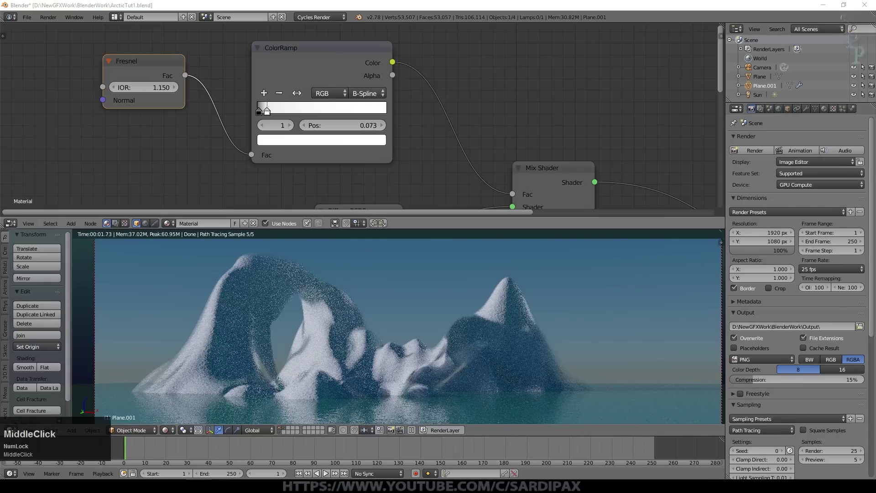
# Move the Diffuse BSDF node away to make room and insert a duplicate Mix Shader on its link to the existing Mix Shader.
pyautogui.moveTo(417, 207); pyautogui.dragTo(371, 155, button='middle')
pyautogui.moveTo(315, 124); pyautogui.dragTo(93, 115)
pyautogui.scroll(-3, 275, 114)
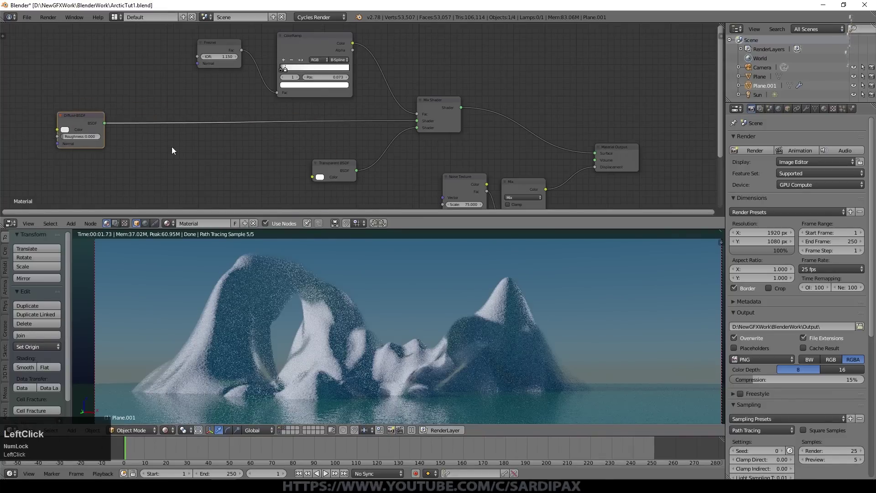
pyautogui.click(439, 105)
pyautogui.hotkey('shift', 'd')
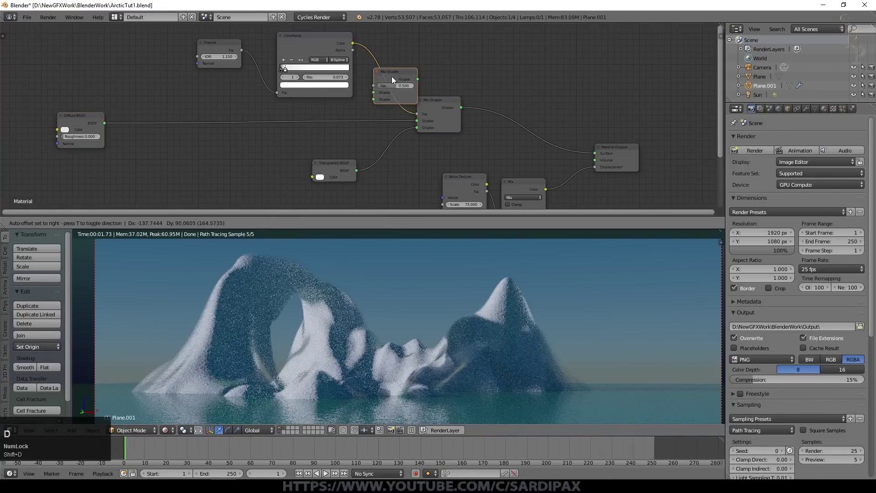
pyautogui.click(257, 117)
# Duplicate the Transparent BSDF, place the copy below the Diffuse BSDF and tint it light cyan.
pyautogui.moveTo(258, 117); pyautogui.dragTo(411, 110, button='middle')
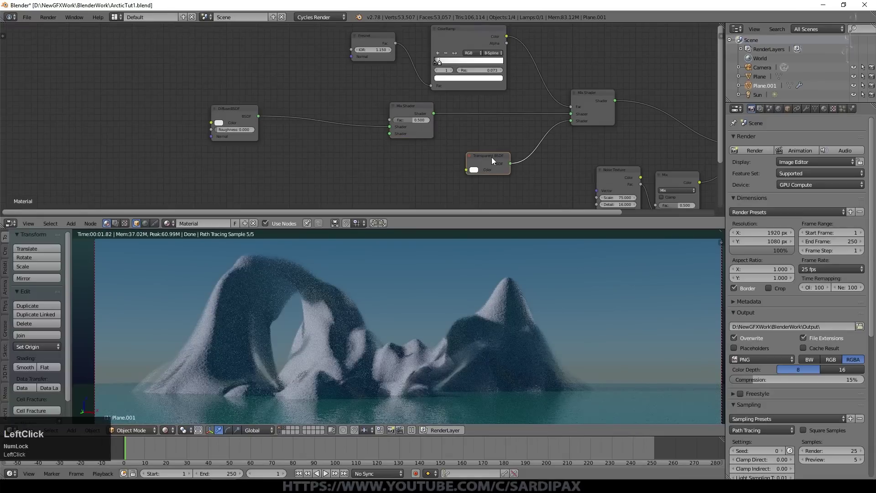
pyautogui.hotkey('shift', 'd')
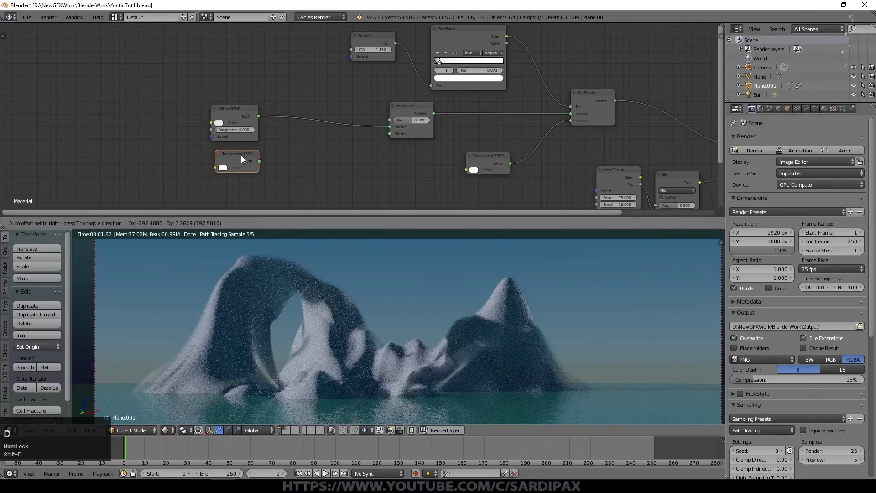
pyautogui.click(242, 149)
pyautogui.click(223, 163)
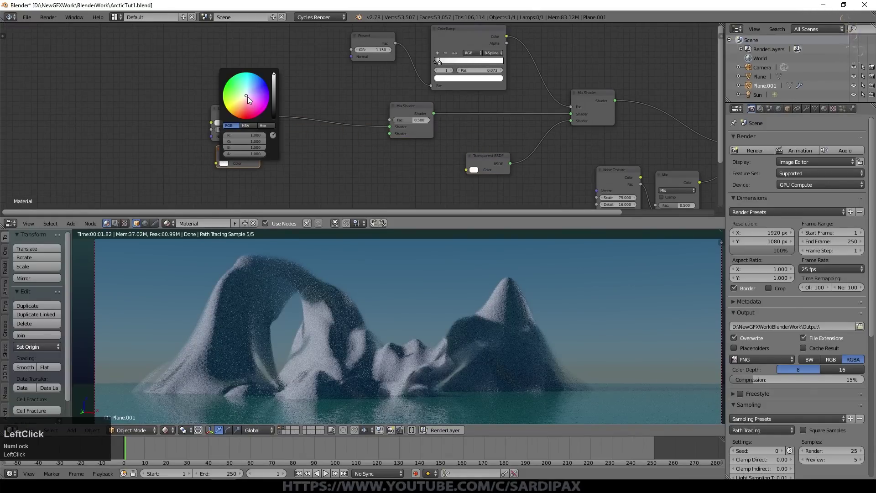
pyautogui.moveTo(246, 92); pyautogui.dragTo(246, 89)
# Link the cyan Transparent BSDF to the new Mix Shader's second shader input and set that mixer's Fac to 0.45.
pyautogui.moveTo(259, 157); pyautogui.dragTo(322, 136)
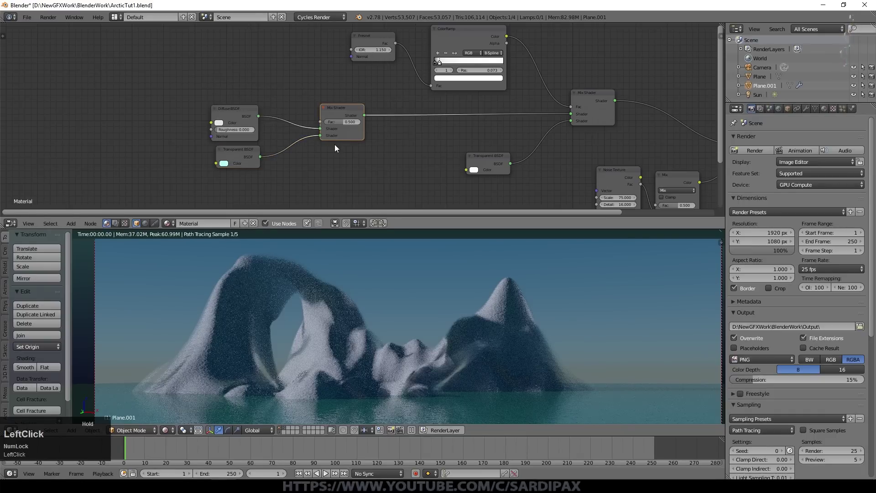
pyautogui.click(350, 121)
pyautogui.write('0.45')
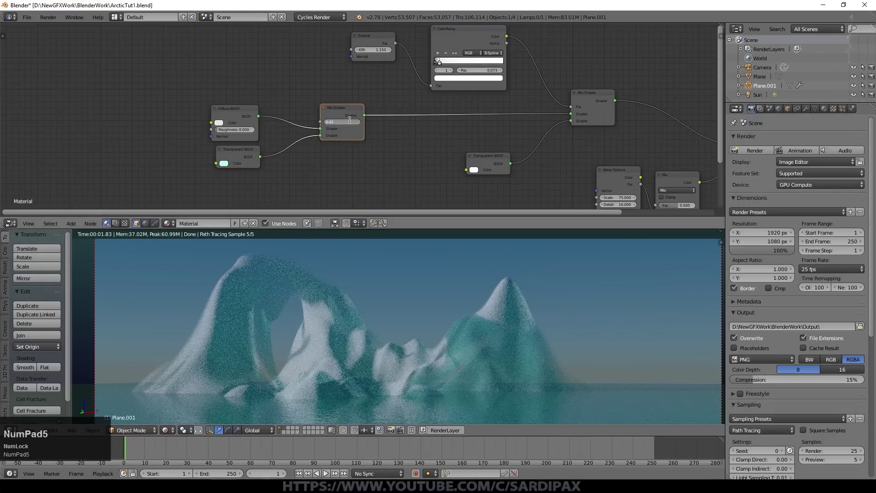
pyautogui.press('KP_Enter')
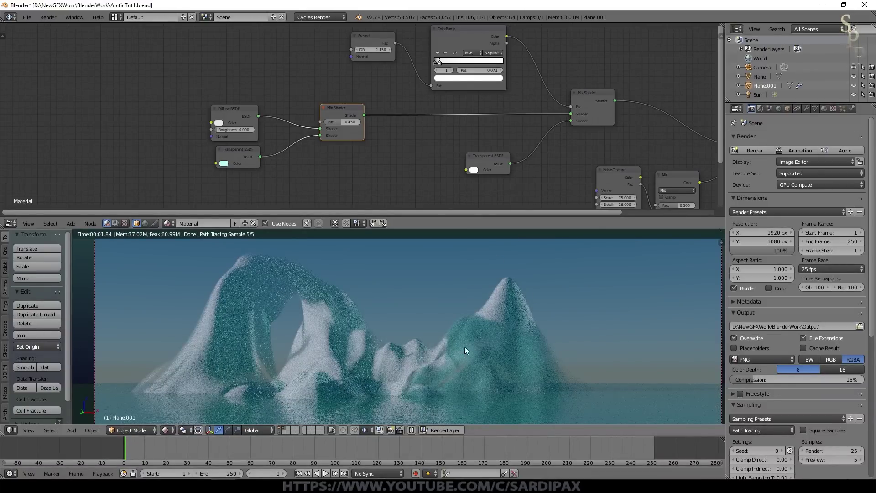
# Insert a duplicate of the 0.450 Mix Shader on its output link and add a Glossy BSDF below the original.
pyautogui.hotkey('shift', 'd')
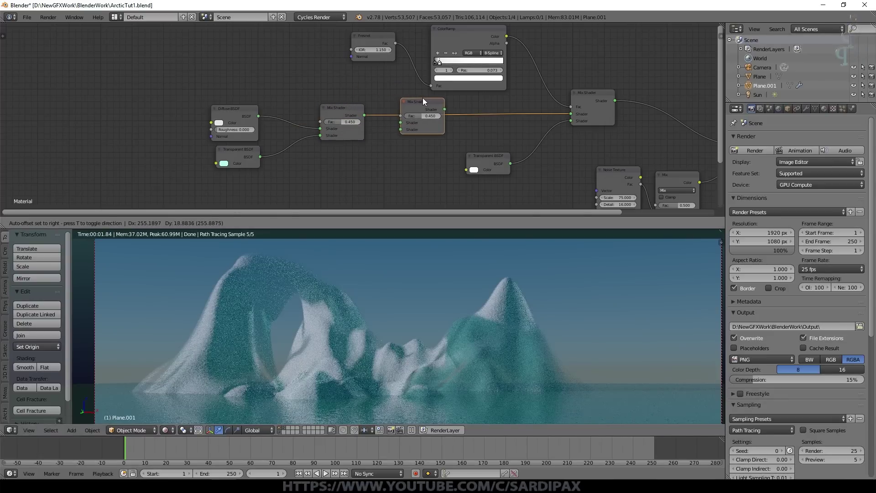
pyautogui.click(417, 103)
pyautogui.click(69, 223)
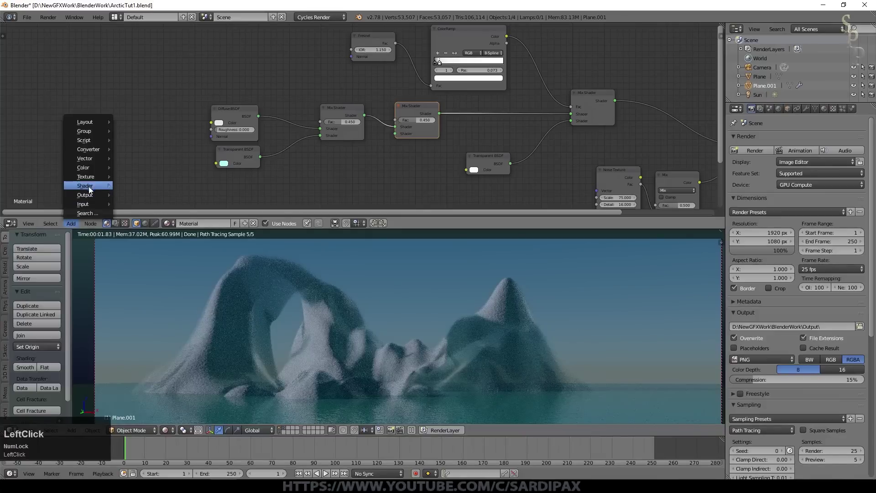
pyautogui.moveTo(88, 186)
pyautogui.click(139, 245)
pyautogui.click(337, 162)
# Set the Glossy BSDF to Ashikhmin-Shirley with Roughness 0.25 and link it to the duplicated Mix Shader's second shader input.
pyautogui.click(337, 163)
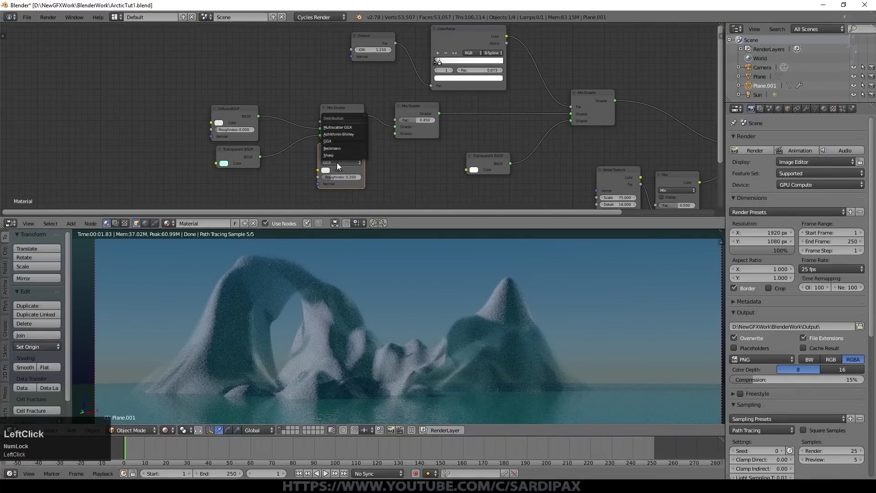
pyautogui.click(341, 133)
pyautogui.moveTo(364, 154); pyautogui.dragTo(396, 133)
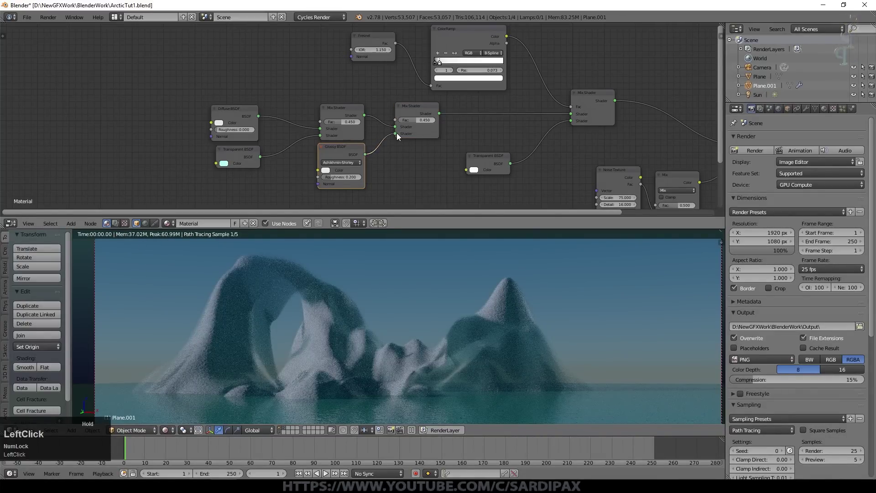
pyautogui.click(348, 177)
pyautogui.write('0.25')
# Move the ColorRamp and Fresnel nodes up, add a Layer Weight node and link its Facing output to the glossy Mix Shader's Fac.
pyautogui.moveTo(438, 69); pyautogui.dragTo(459, 42)
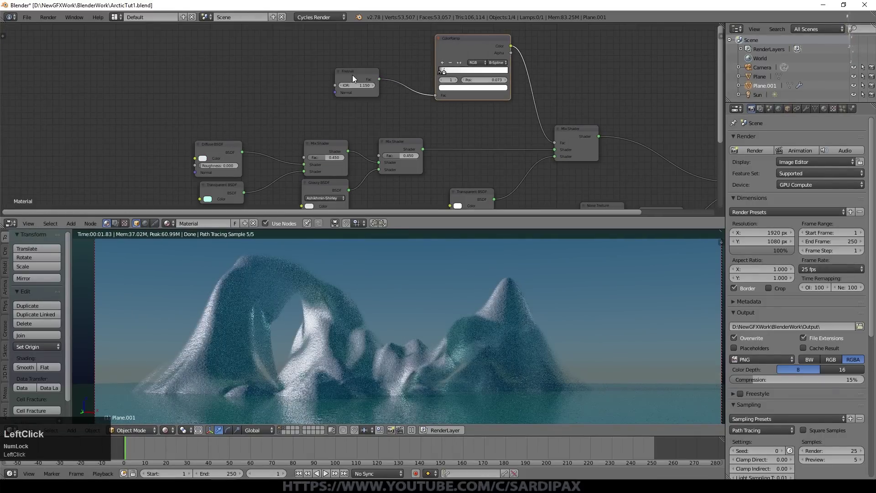
pyautogui.moveTo(352, 78); pyautogui.dragTo(368, 54)
pyautogui.click(71, 223)
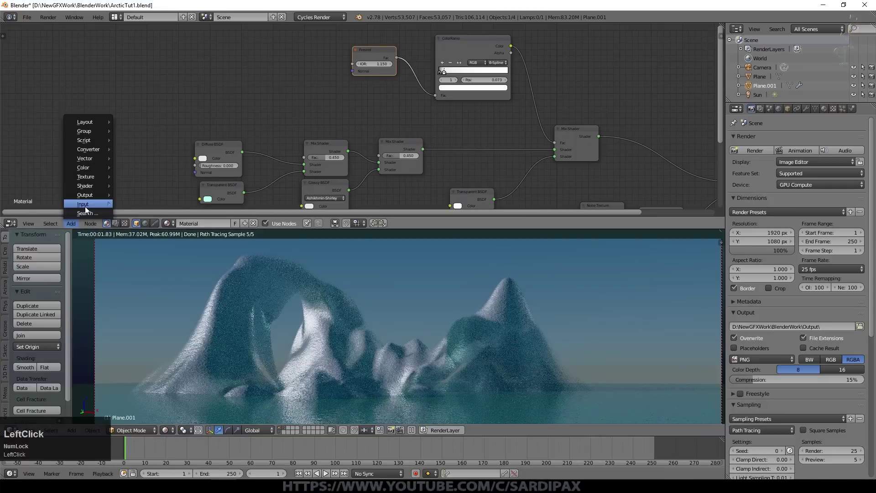
pyautogui.moveTo(86, 206)
pyautogui.click(141, 266)
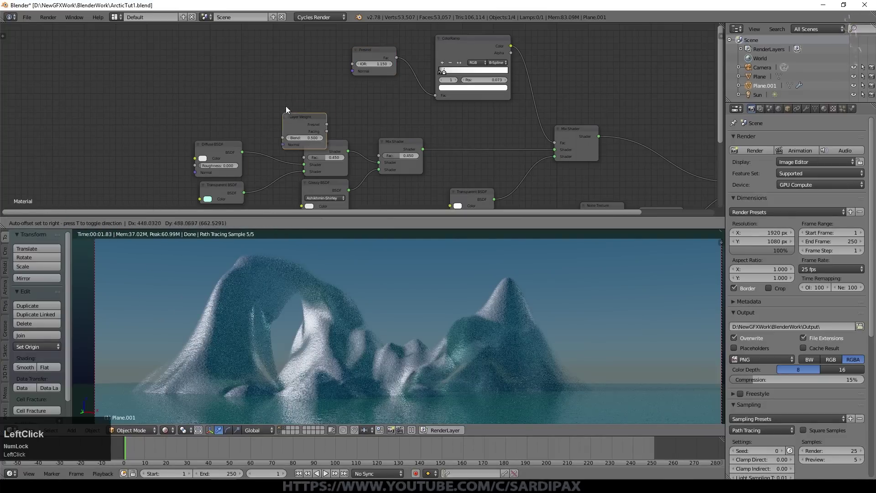
pyautogui.click(306, 87)
pyautogui.moveTo(348, 113); pyautogui.dragTo(386, 157)
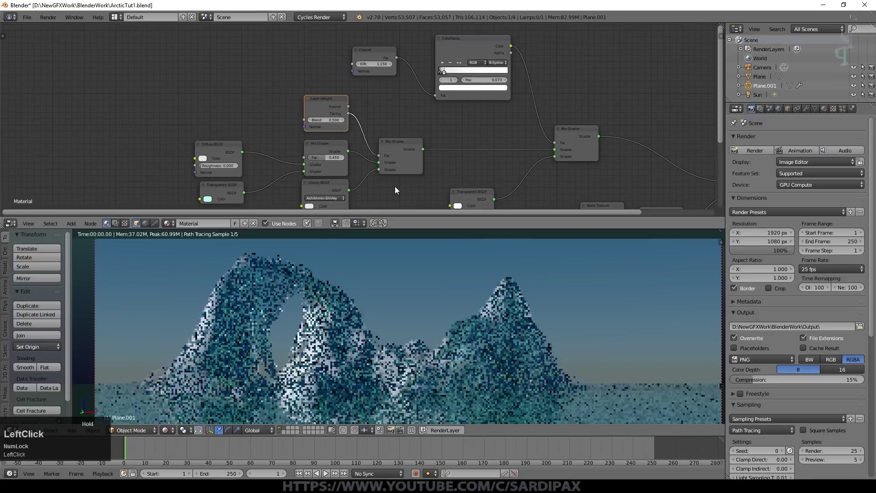
# Set the Layer Weight node's Blend to 0.1 and save the file over the existing version.
pyautogui.click(331, 119)
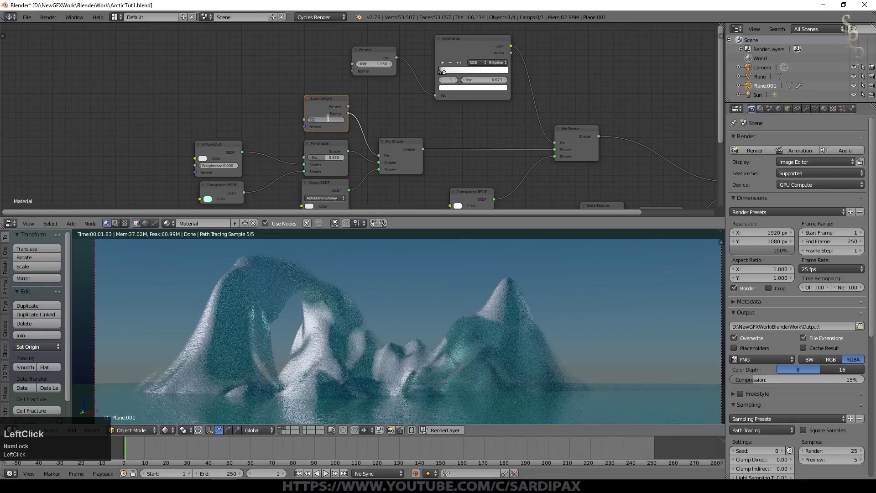
pyautogui.write('0.1')
pyautogui.press('Return')
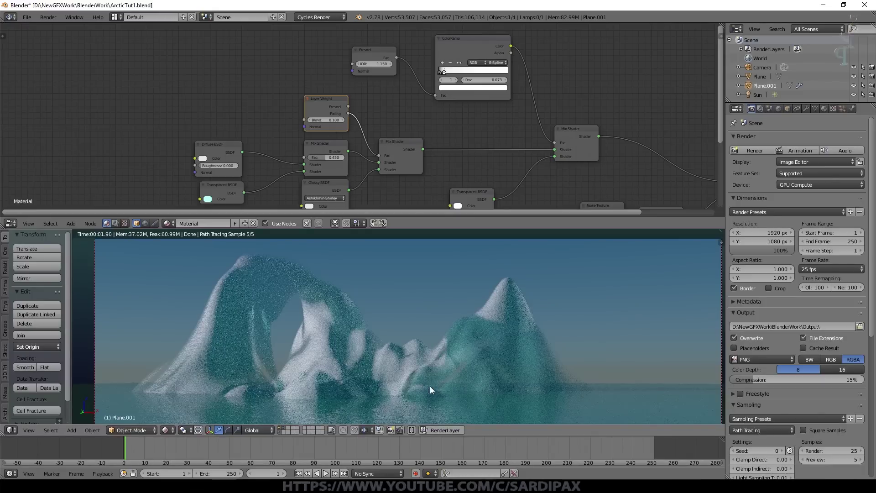
pyautogui.hotkey('ctrl', 's')
pyautogui.click(345, 398)
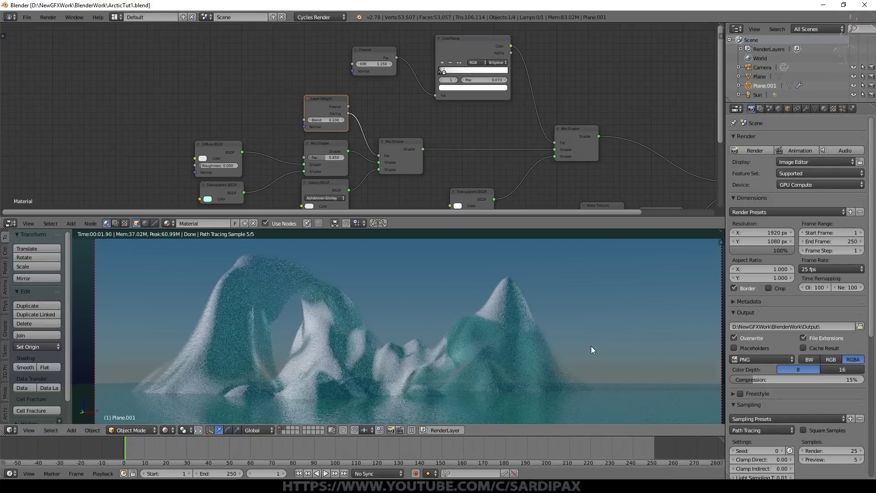
# Add a Volume Scatter node beneath the final Mix Shader and move that mixer and the Material Output up to make room.
pyautogui.moveTo(684, 164); pyautogui.dragTo(484, 101, button='middle')
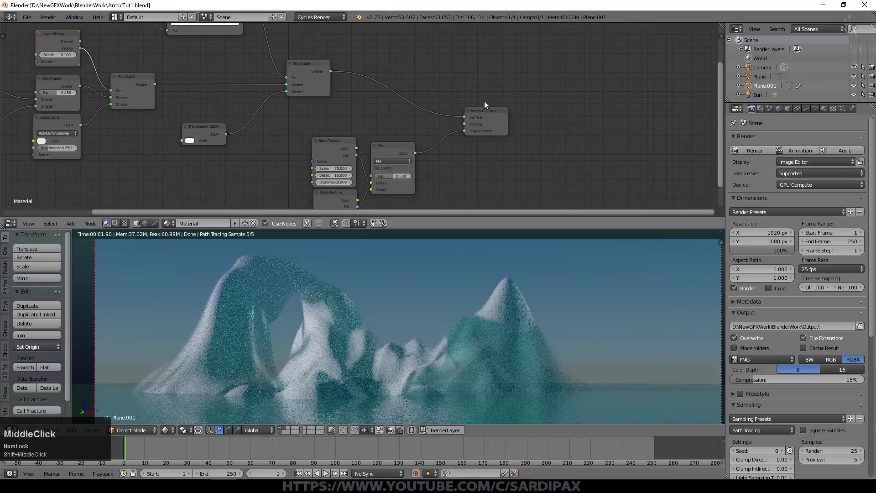
pyautogui.click(463, 110)
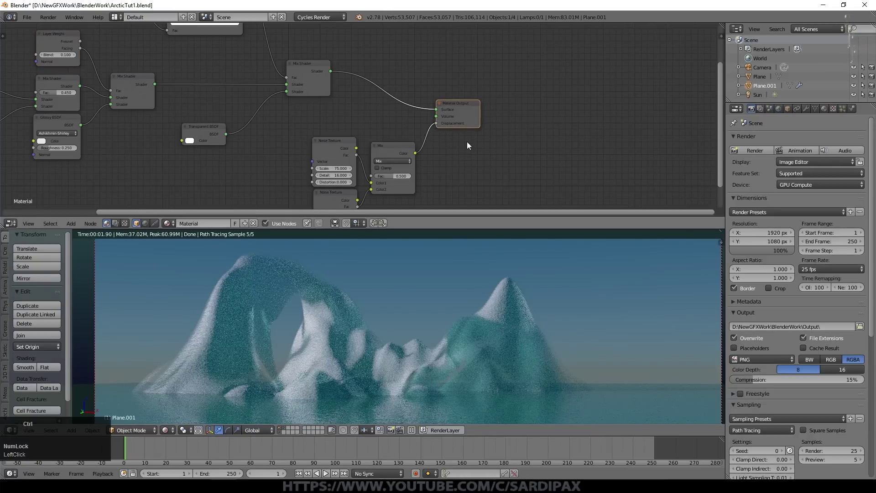
pyautogui.click(72, 223)
pyautogui.moveTo(91, 187)
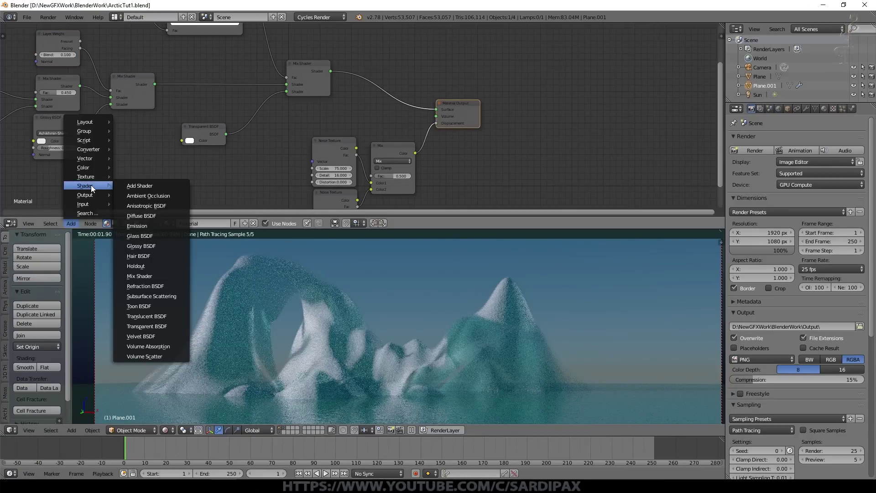
pyautogui.click(144, 356)
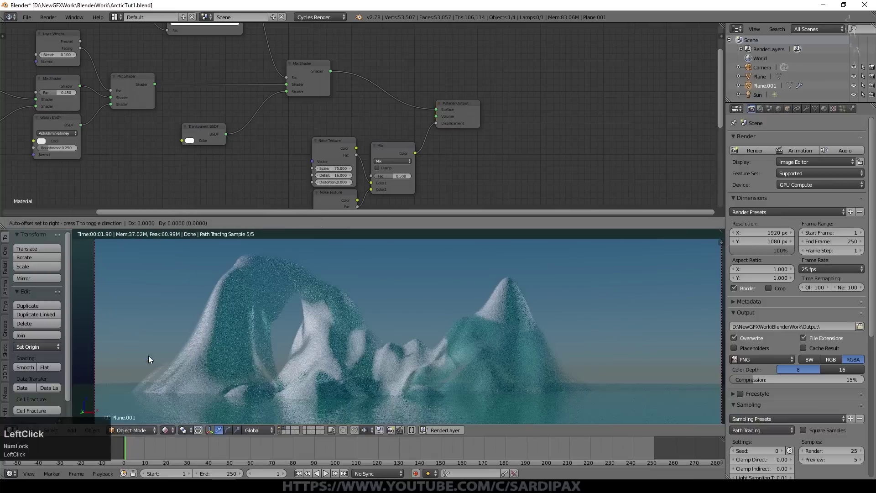
pyautogui.click(251, 130)
pyautogui.moveTo(276, 137); pyautogui.dragTo(346, 103)
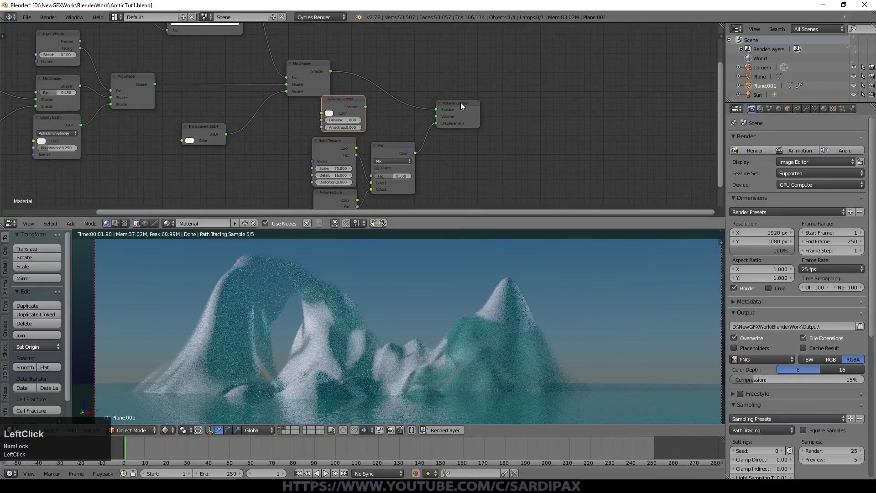
pyautogui.moveTo(460, 102); pyautogui.dragTo(468, 86)
pyautogui.moveTo(311, 69); pyautogui.dragTo(310, 50)
# Give the Volume Scatter a reddish-orange colour and link its Volume output to the Material Output's Volume input.
pyautogui.scroll(1, 405, 123)
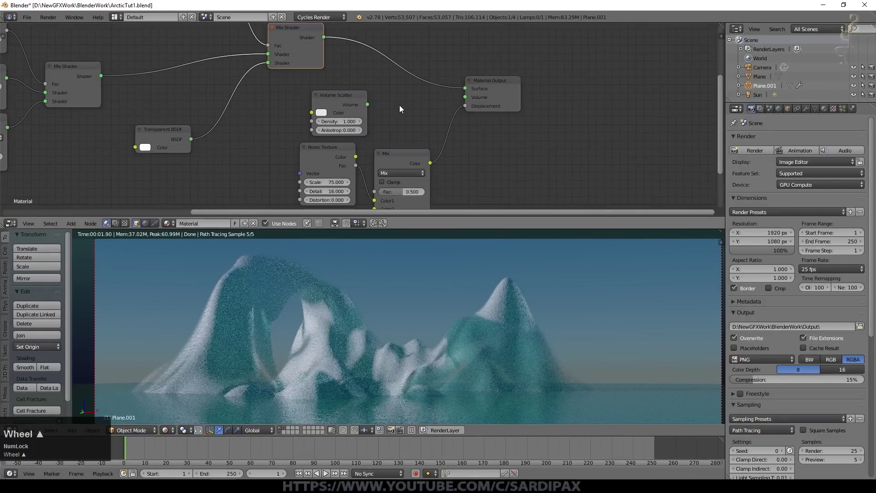
pyautogui.scroll(1, 404, 127)
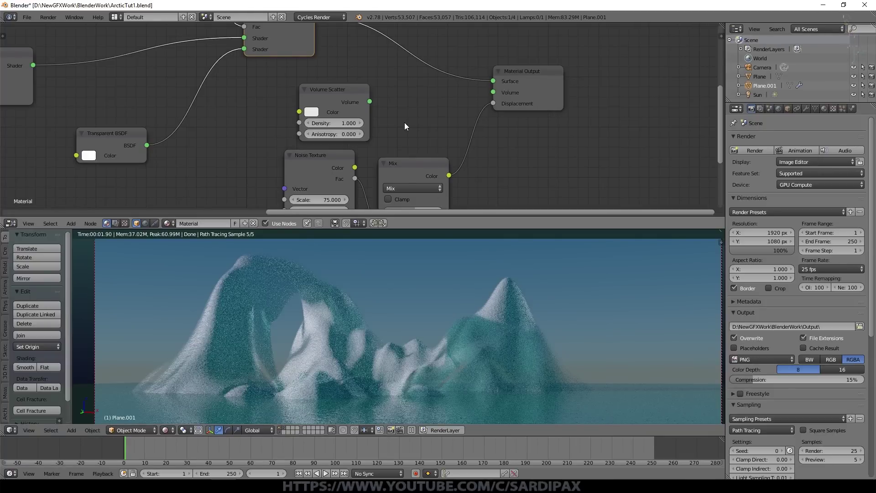
pyautogui.scroll(-2, 404, 126)
pyautogui.scroll(-2, 451, 114)
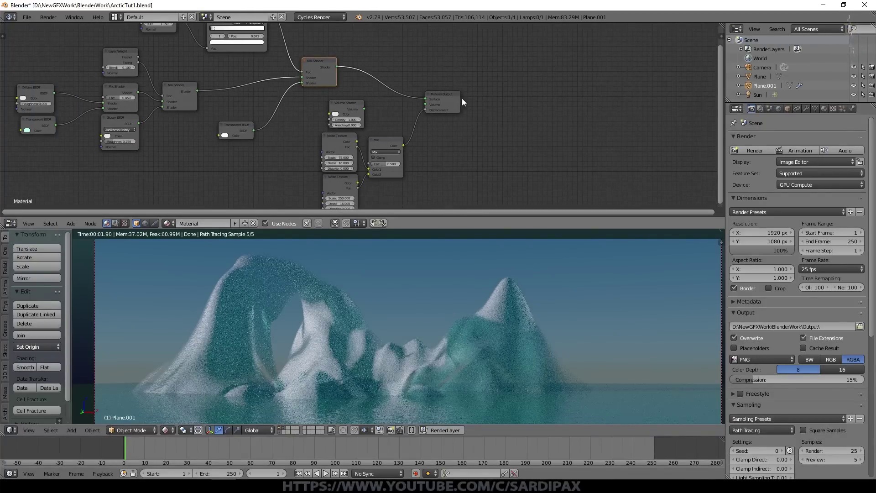
pyautogui.scroll(3, 462, 98)
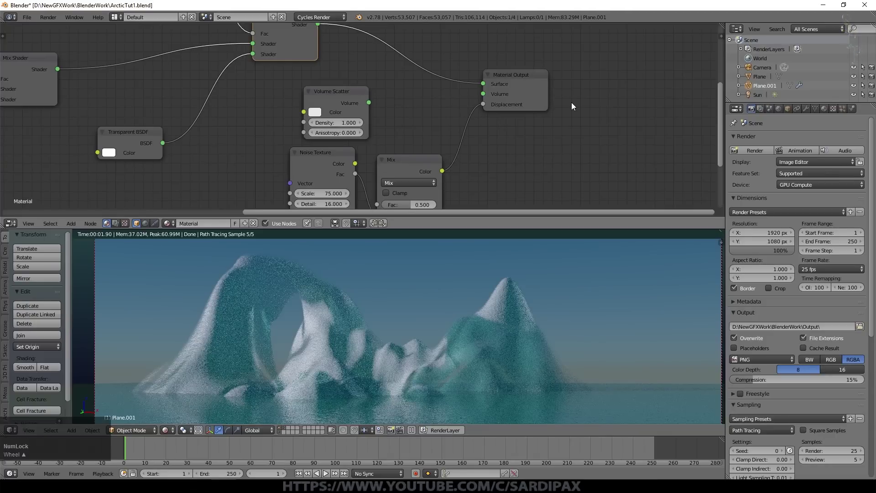
pyautogui.scroll(2, 571, 102)
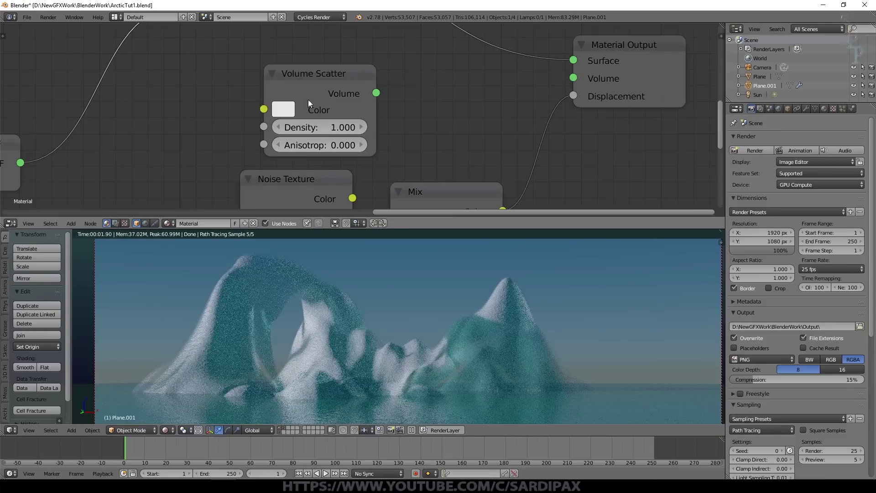
pyautogui.click(286, 110)
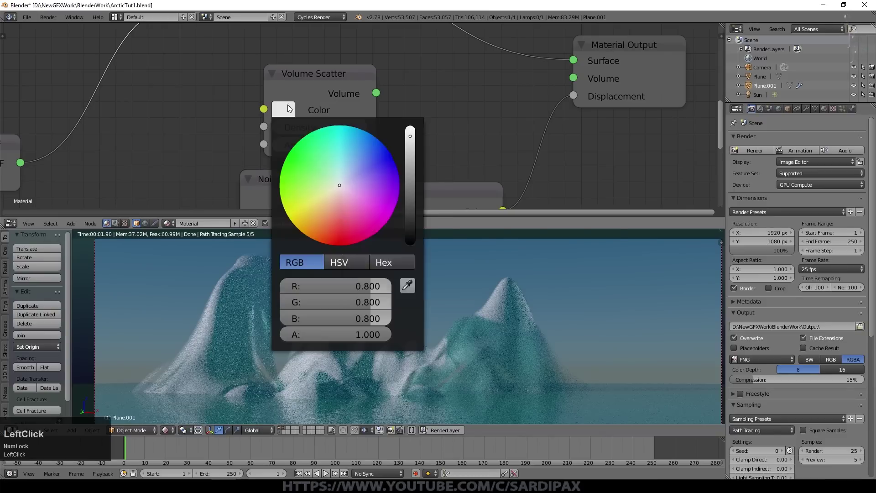
pyautogui.click(332, 206)
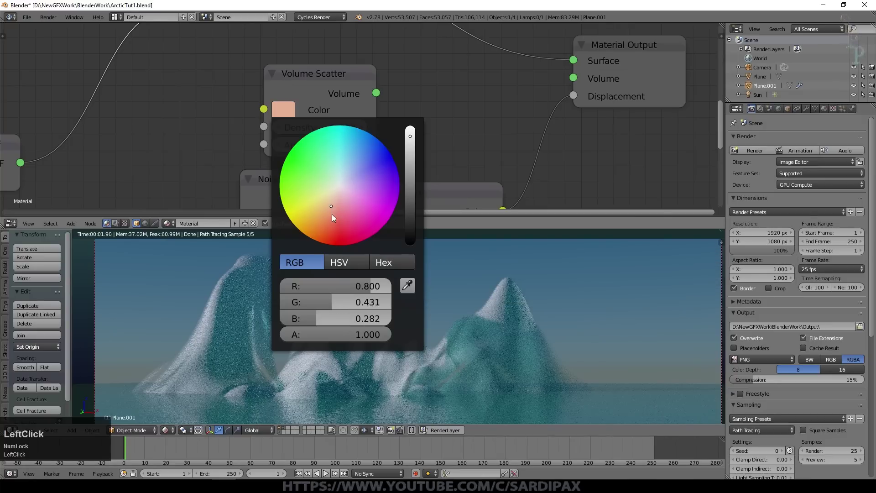
pyautogui.click(331, 218)
pyautogui.click(327, 223)
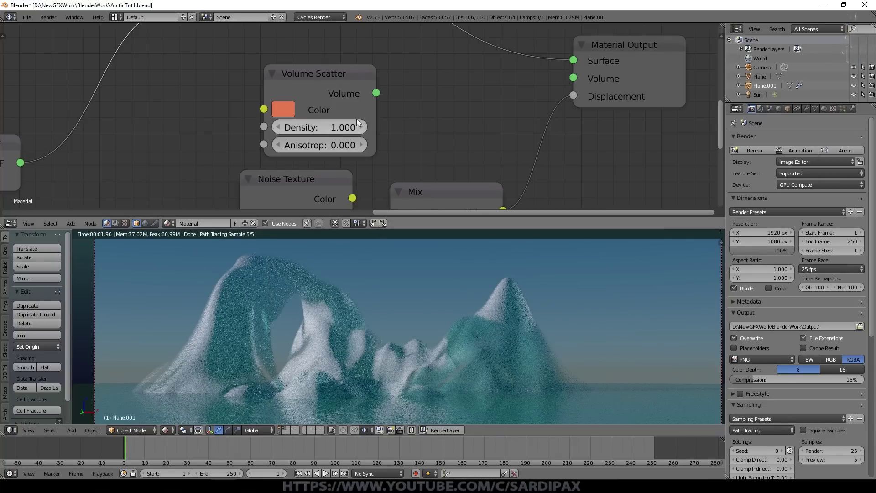
pyautogui.moveTo(377, 94); pyautogui.dragTo(572, 84)
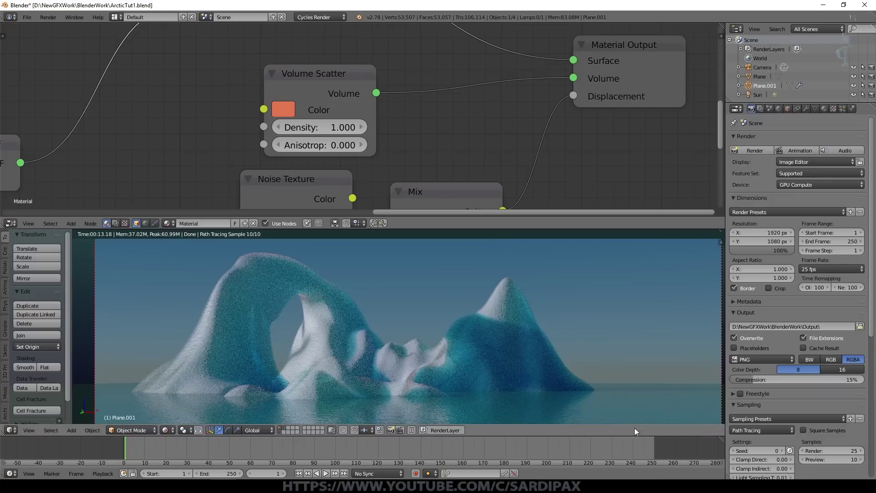
# Set the Fac of the Mix Shader blending the diffuse and cyan transparent shaders to 0.2.
pyautogui.scroll(-2, 292, 194)
pyautogui.moveTo(179, 153); pyautogui.dragTo(359, 174, button='middle')
pyautogui.scroll(-1, 106, 100)
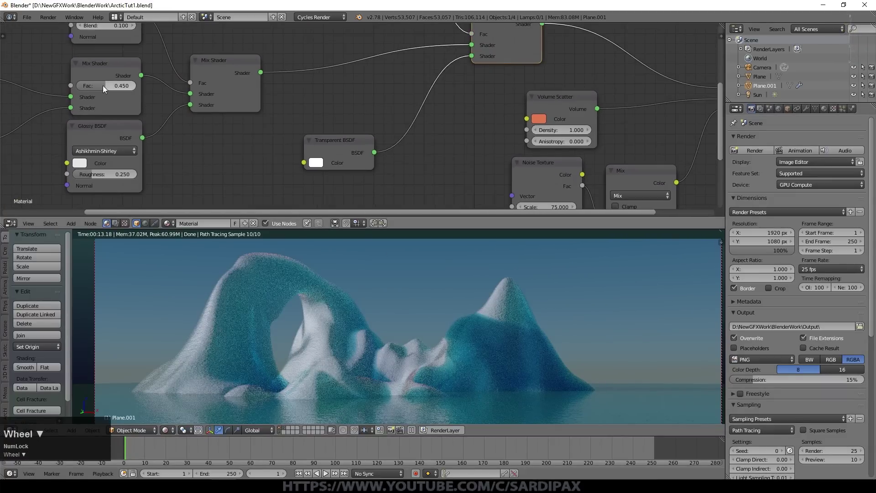
pyautogui.click(102, 86)
pyautogui.write('0.2')
pyautogui.press('KP_Enter')
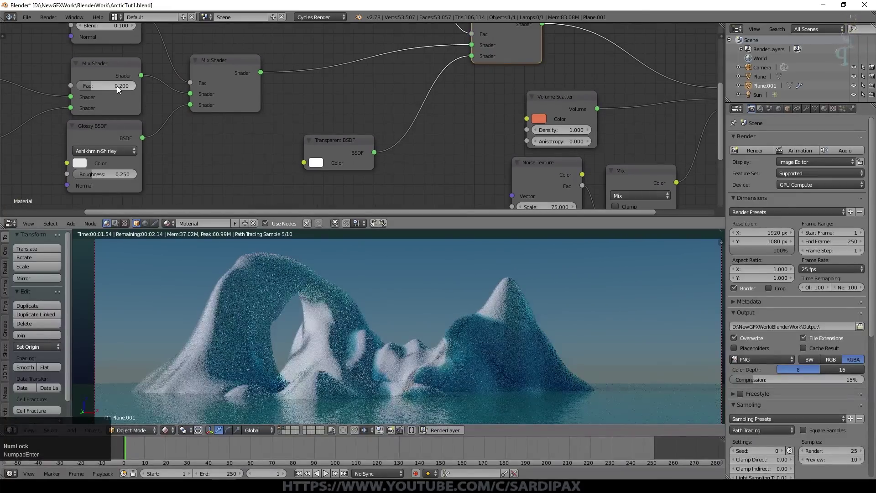
# Try a Fac of 0.85 on the Mix Shader blending the diffuse and cyan transparent shaders.
pyautogui.scroll(-2, 120, 85)
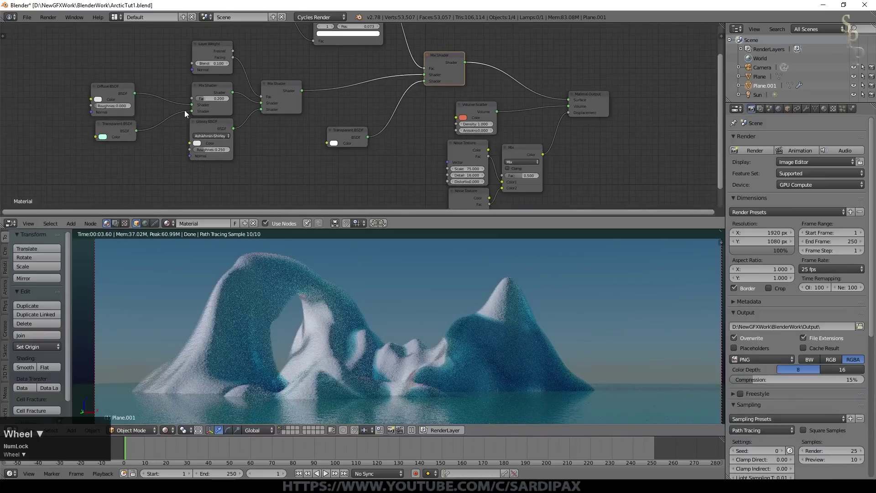
pyautogui.scroll(3, 185, 108)
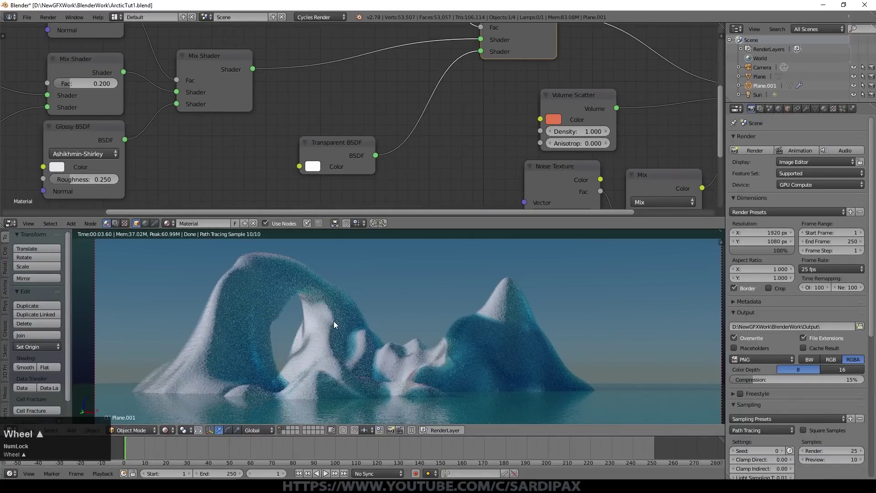
pyautogui.click(95, 84)
pyautogui.write('.85')
pyautogui.press('KP_Enter')
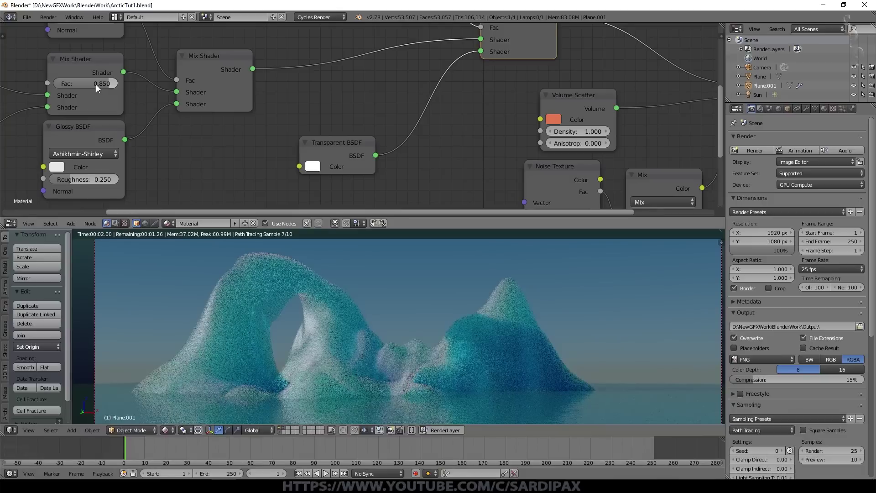
# Try 0.55 as the diffuse–transparent Mix Shader's Fac, and settle on 0.65.
pyautogui.write('0.55')
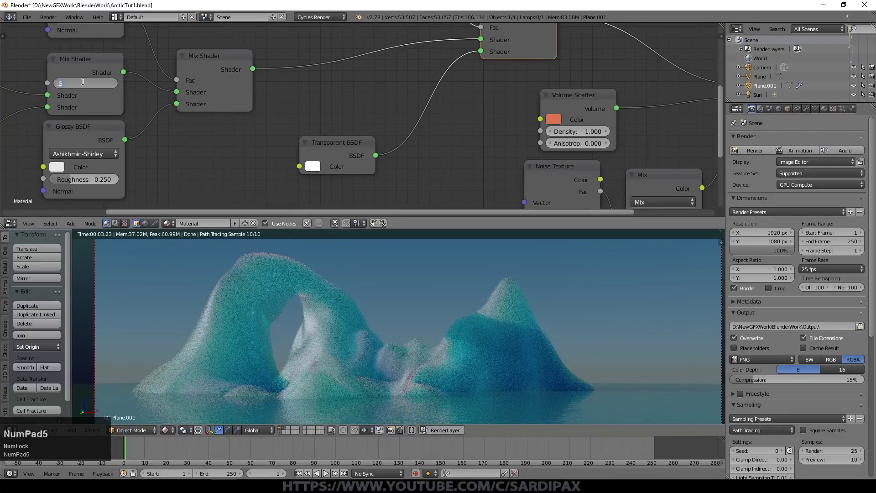
pyautogui.press('KP_Enter')
pyautogui.click(91, 83)
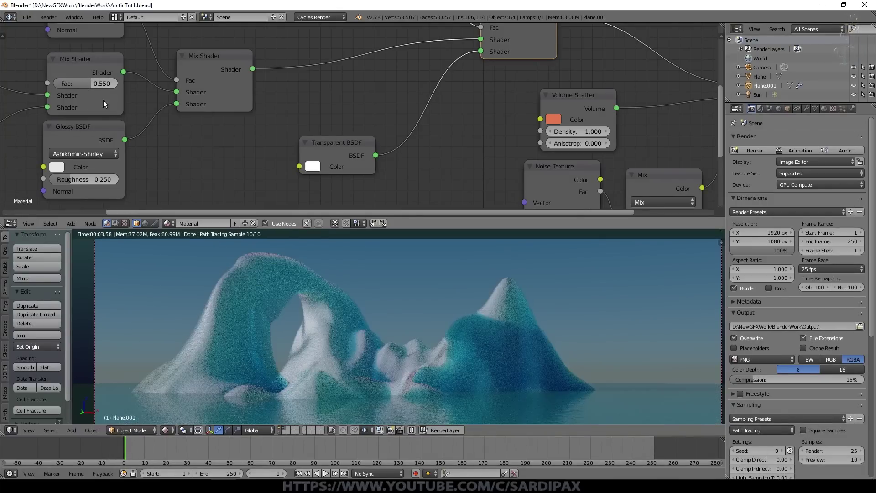
pyautogui.write('0.65')
pyautogui.press('KP_Enter')
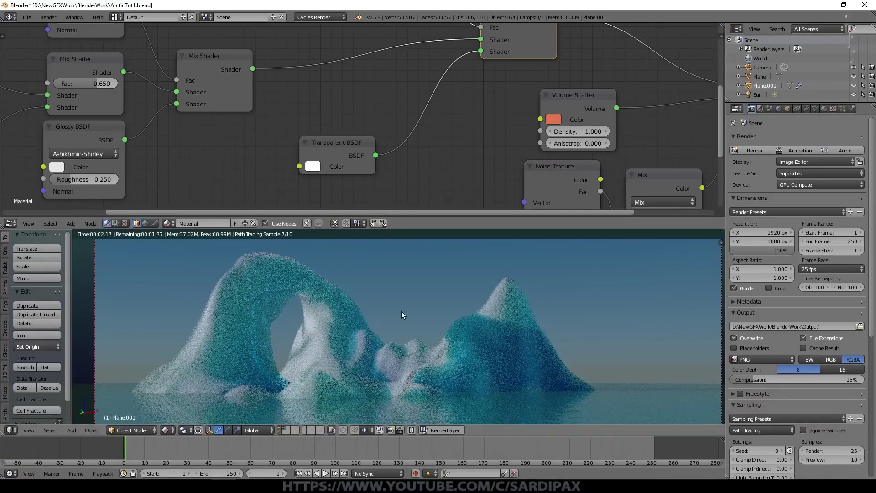
# Set the Layer Weight node's Blend to 0.25.
pyautogui.moveTo(91, 68); pyautogui.dragTo(132, 135, button='middle')
pyautogui.click(95, 84)
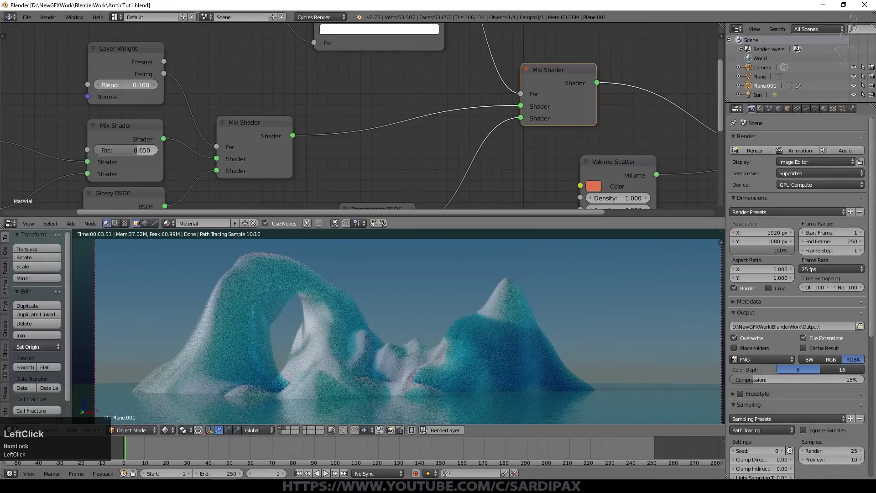
pyautogui.moveTo(95, 83); pyautogui.dragTo(117, 84)
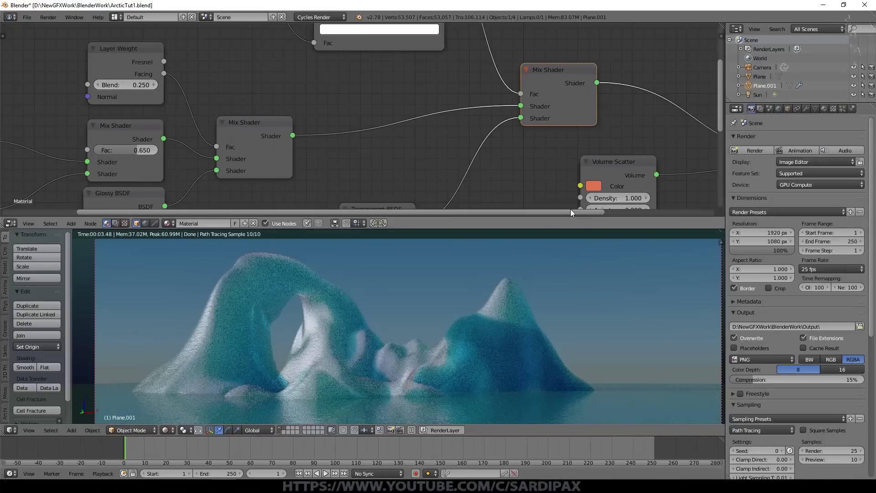
# Switch the 3D viewport to Solid shading and enlarge the node editor by lowering its border with the viewport.
pyautogui.click(166, 430)
pyautogui.click(177, 399)
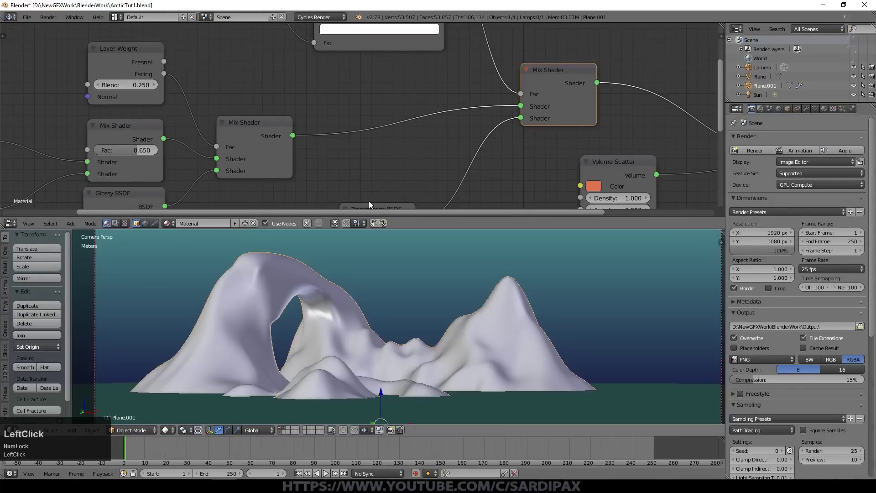
pyautogui.scroll(-4, 386, 138)
pyautogui.moveTo(390, 230); pyautogui.dragTo(388, 351)
pyautogui.scroll(4, 392, 292)
pyautogui.moveTo(393, 291); pyautogui.dragTo(180, 215, button='middle')
# Tidy the layout by repositioning the Volume Scatter, both Noise Textures, the colour Mix node and the Material Output.
pyautogui.moveTo(271, 134); pyautogui.dragTo(273, 126)
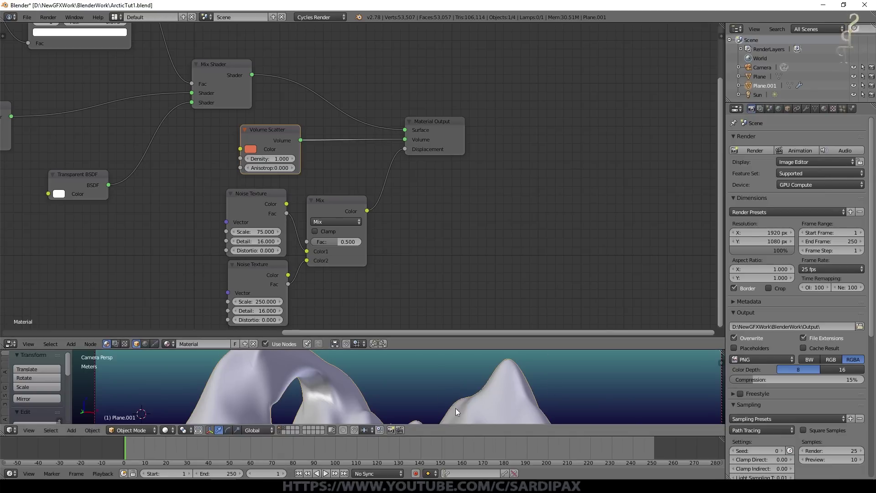
pyautogui.scroll(2, 292, 228)
pyautogui.moveTo(236, 148)
pyautogui.mouseDown()
pyautogui.moveTo(252, 137)
pyautogui.moveTo(243, 136)
pyautogui.mouseUp()
pyautogui.moveTo(240, 244); pyautogui.dragTo(235, 243)
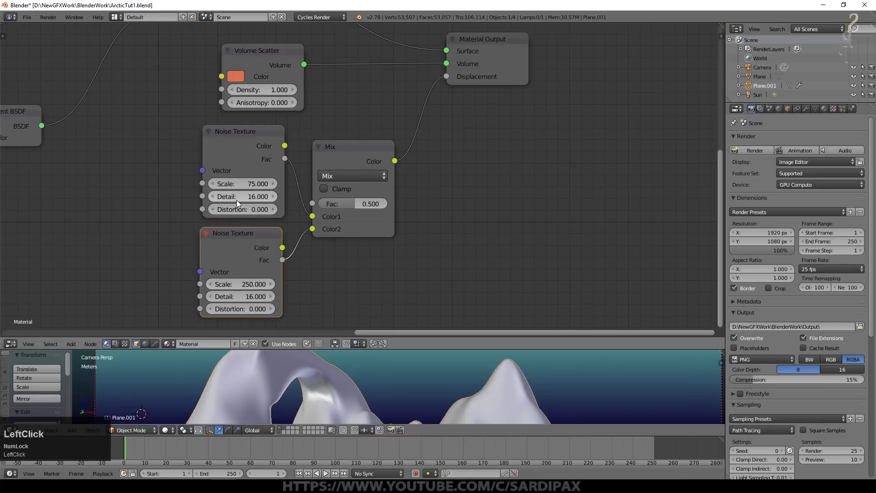
pyautogui.moveTo(352, 153); pyautogui.dragTo(346, 141)
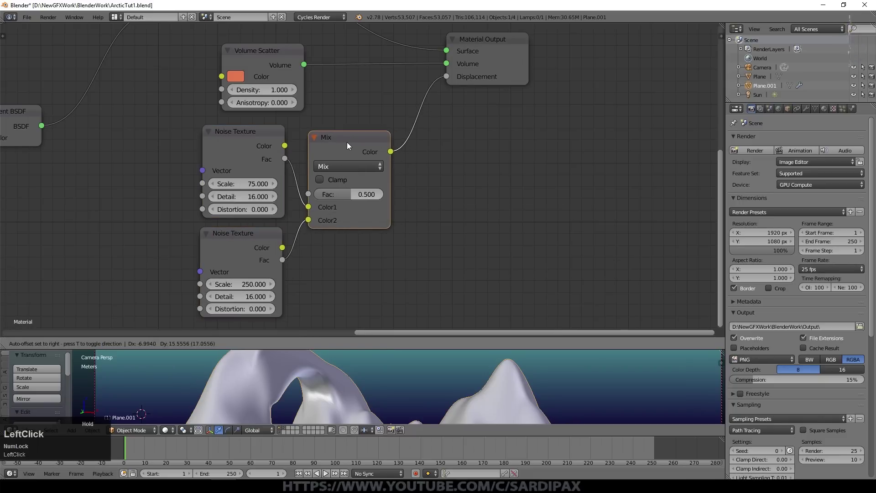
pyautogui.moveTo(436, 191); pyautogui.dragTo(418, 190, button='middle')
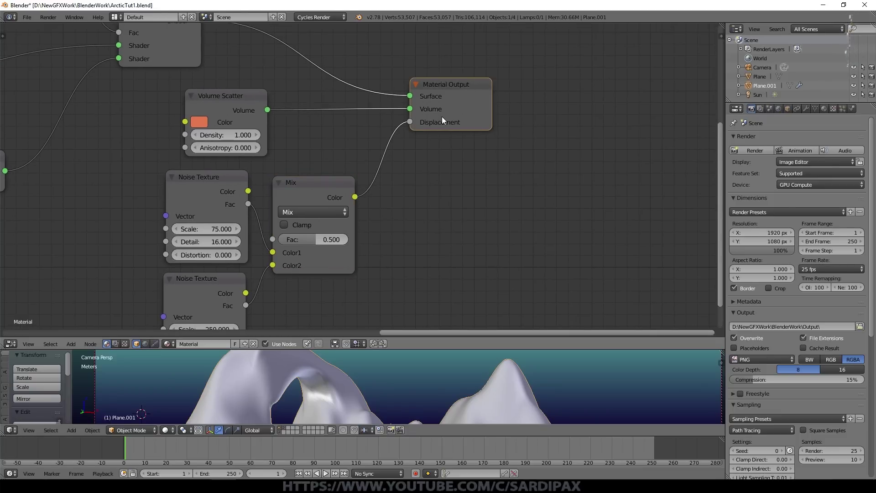
pyautogui.scroll(-2, 262, 191)
pyautogui.moveTo(445, 195); pyautogui.dragTo(443, 171)
# Inspect the white Transparent BSDF and how it and the ColorRamp feed the final Mix Shader.
pyautogui.moveTo(339, 294); pyautogui.dragTo(328, 193, button='middle')
pyautogui.click(249, 221)
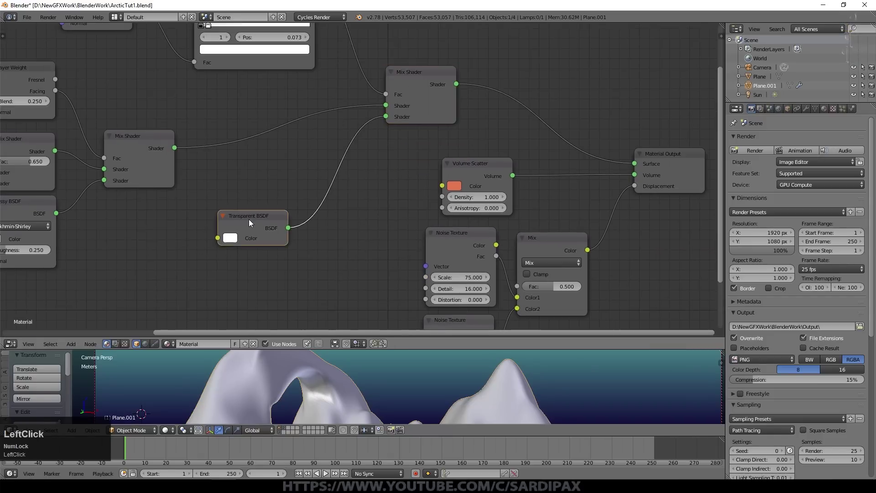
pyautogui.scroll(3, 261, 253)
pyautogui.click(142, 281)
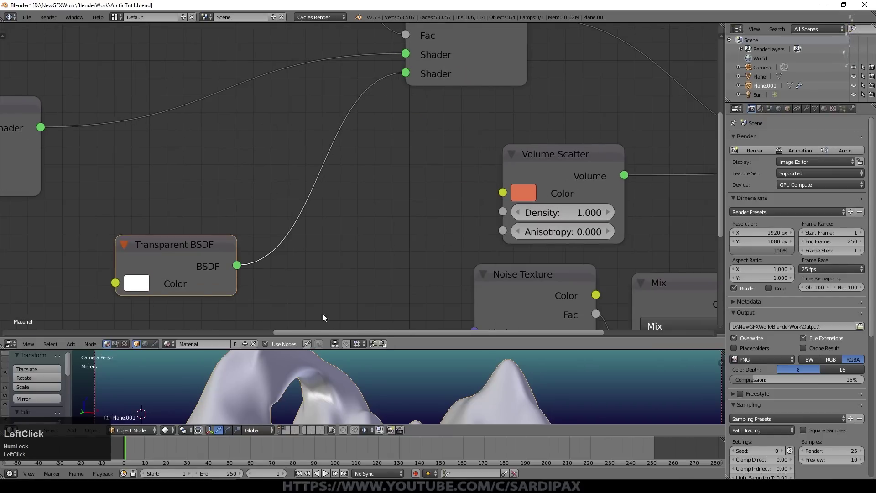
pyautogui.moveTo(403, 156); pyautogui.dragTo(371, 307, button='middle')
pyautogui.scroll(-2, 288, 259)
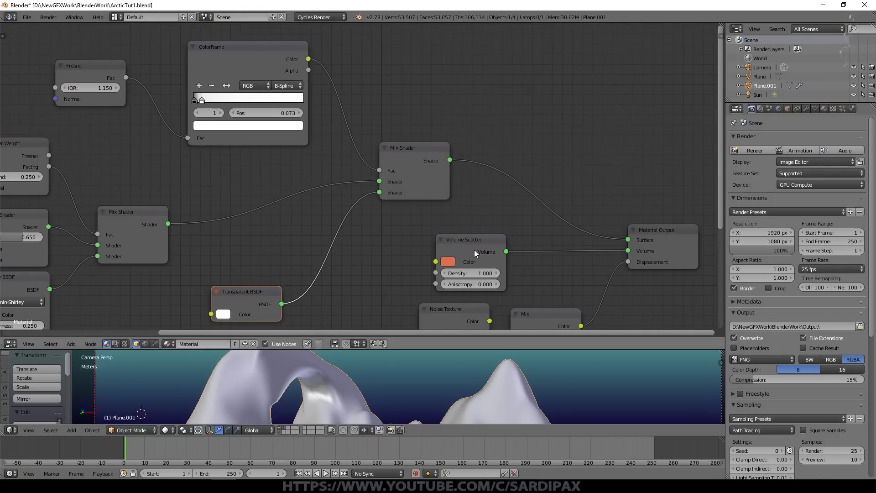
# Nudge the ColorRamp node, set the 3D viewport to Rendered shading, and enlarge the viewport by raising its border with the node editor.
pyautogui.moveTo(255, 54); pyautogui.dragTo(255, 51)
pyautogui.moveTo(195, 162); pyautogui.dragTo(271, 202, button='middle')
pyautogui.scroll(2, 77, 115)
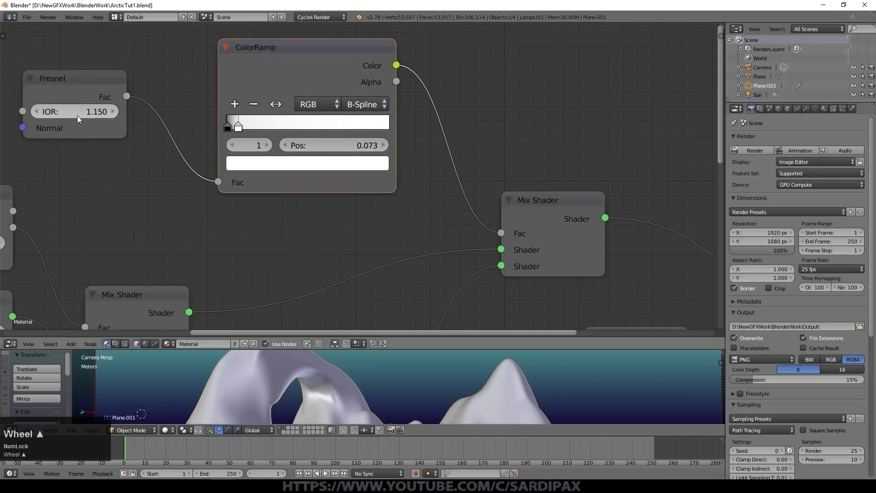
pyautogui.scroll(-3, 214, 401)
pyautogui.click(166, 430)
pyautogui.click(183, 369)
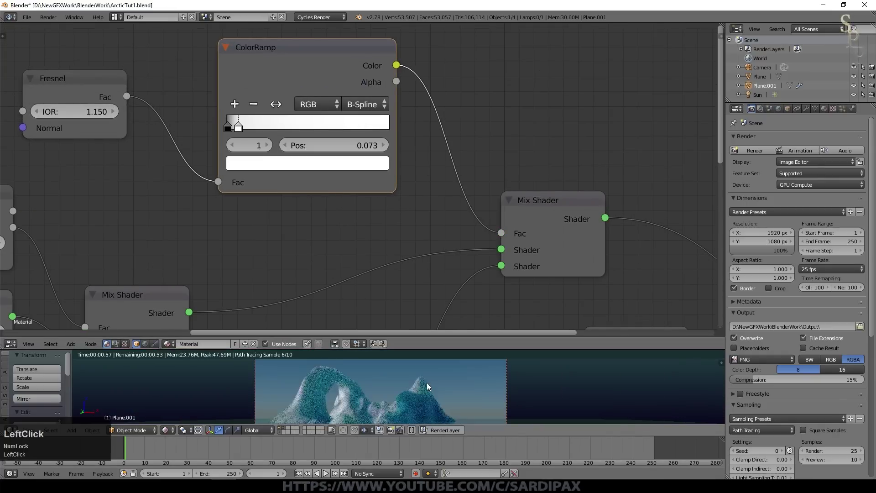
pyautogui.moveTo(411, 350); pyautogui.dragTo(410, 218)
# Try different Fresnel IOR values, stepping up to 1.550 and back down to 1.050, to compare the rendered ice.
pyautogui.click(112, 45)
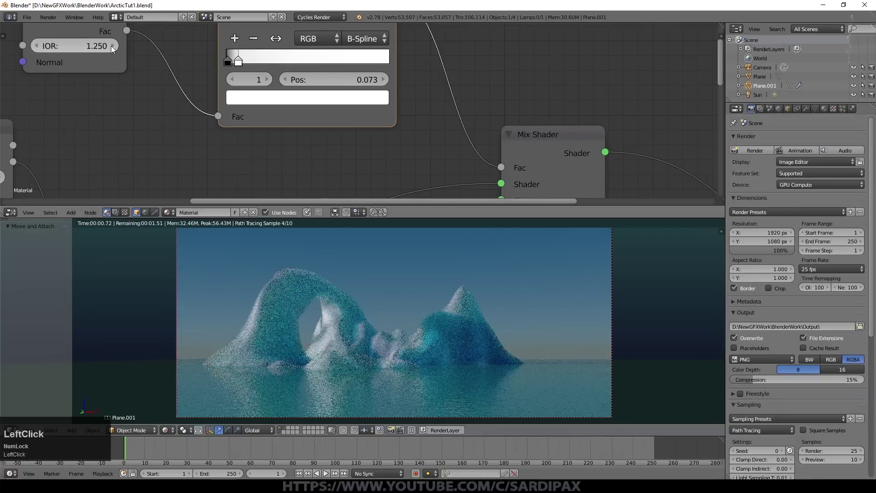
pyautogui.click(111, 45)
pyautogui.click(111, 46)
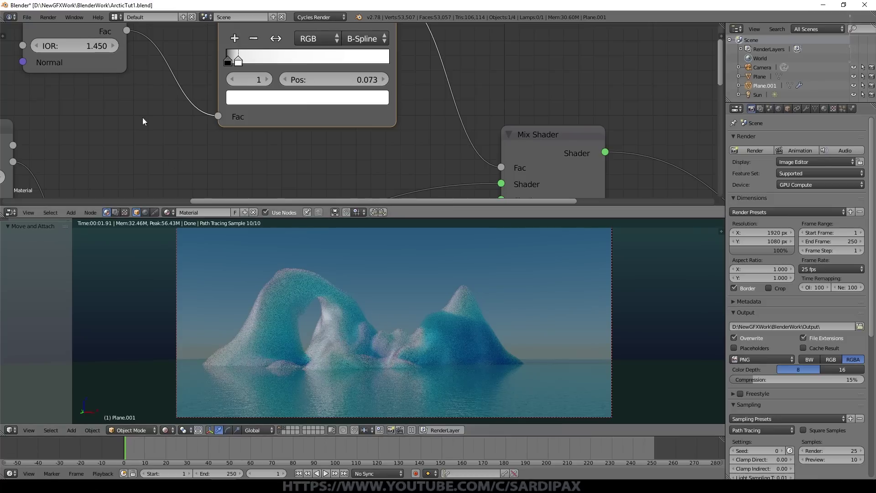
pyautogui.click(112, 46)
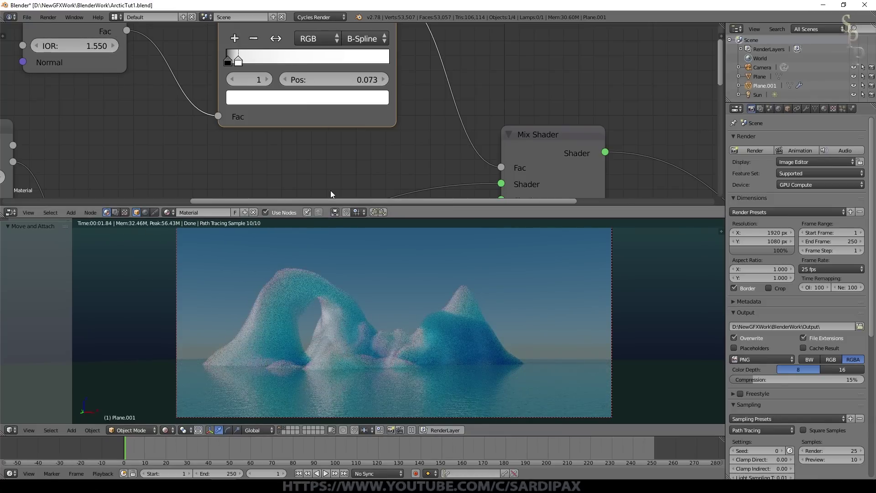
pyautogui.click(35, 46)
pyautogui.click(35, 46)
pyautogui.click(35, 46)
pyautogui.click(35, 46)
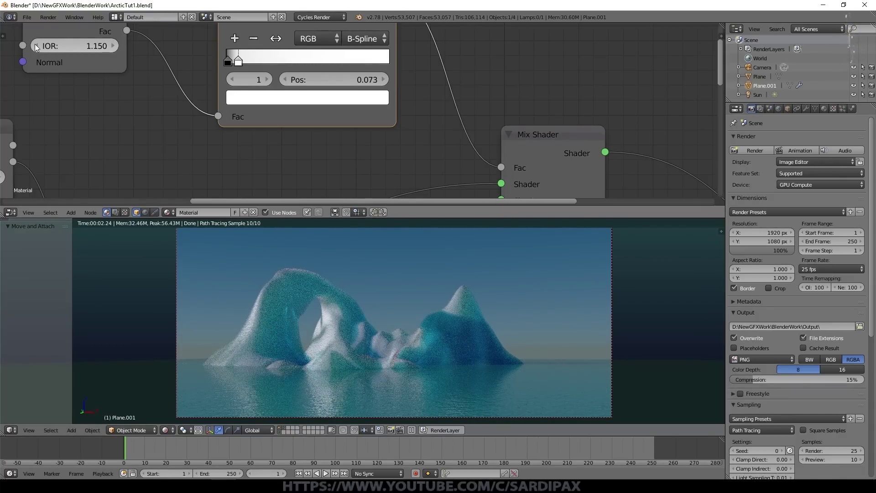
pyautogui.click(35, 46)
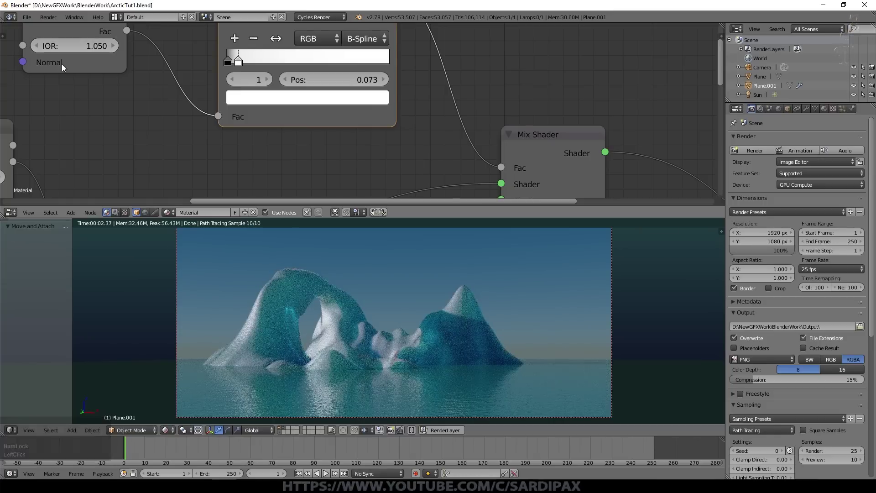
# Set the Fresnel node's IOR to 1.1.
pyautogui.scroll(1, 364, 306)
pyautogui.click(85, 46)
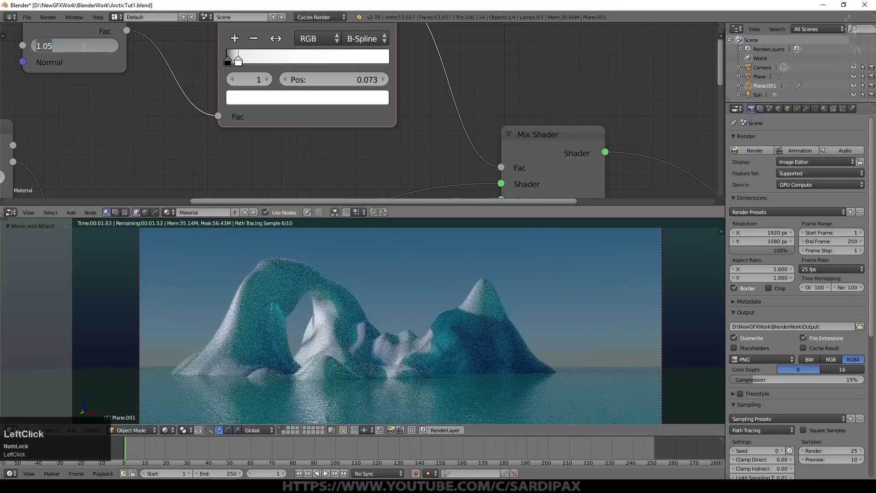
pyautogui.write('1.1')
pyautogui.press('KP_Enter')
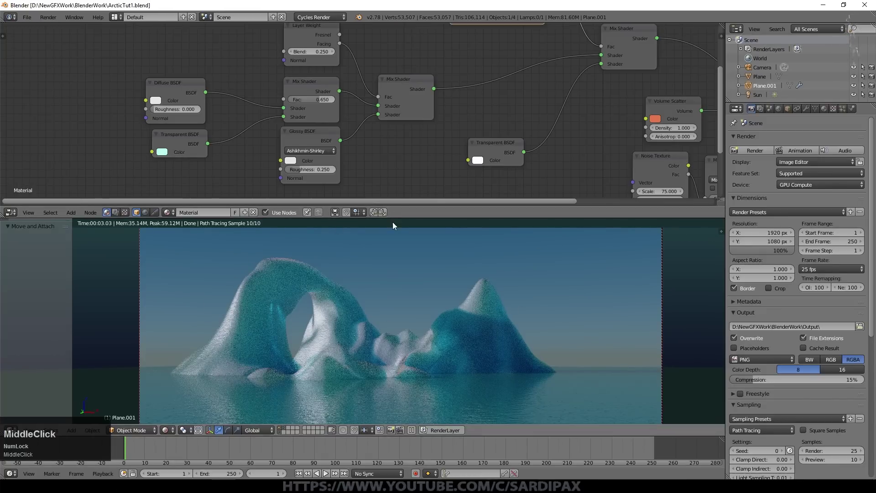
# Enlarge the node editor and reposition the two Mix Shaders beside the Layer Weight node and the Glossy BSDF.
pyautogui.click(393, 218)
pyautogui.moveTo(393, 218); pyautogui.dragTo(393, 273)
pyautogui.scroll(2, 405, 185)
pyautogui.moveTo(422, 194)
pyautogui.mouseDown(button='middle')
pyautogui.moveTo(412, 207)
pyautogui.moveTo(409, 200)
pyautogui.mouseUp(button='middle')
pyautogui.moveTo(426, 105); pyautogui.dragTo(431, 94)
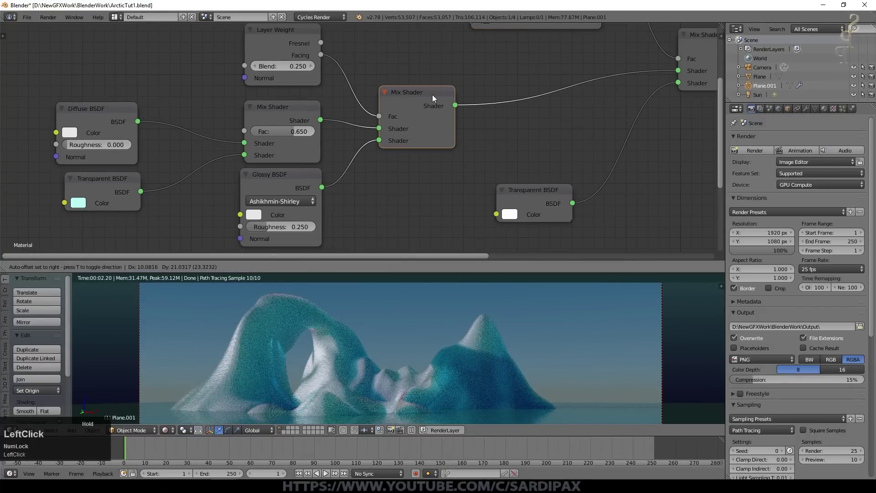
pyautogui.click(292, 107)
pyautogui.moveTo(287, 105); pyautogui.dragTo(275, 103)
pyautogui.moveTo(289, 176); pyautogui.dragTo(280, 174)
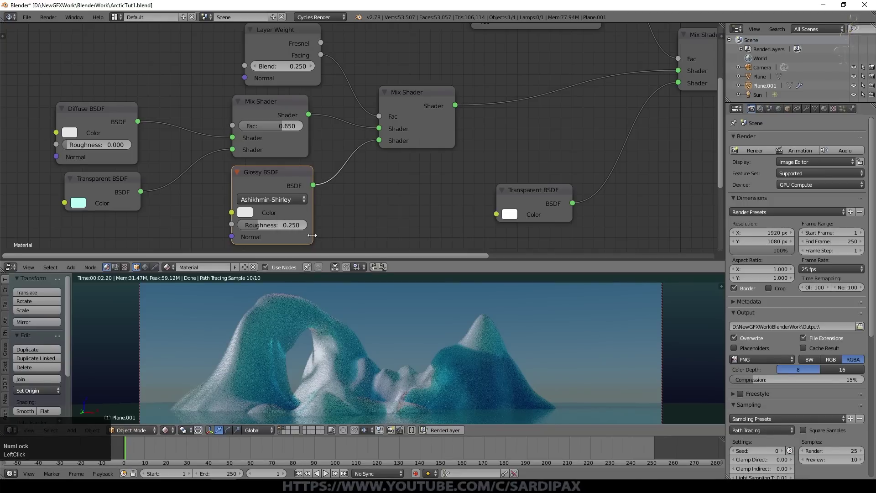
# Nudge the 0.650 Mix Shader and the Diffuse BSDF, and brighten the Diffuse colour to RGB 0.905.
pyautogui.moveTo(356, 217); pyautogui.dragTo(417, 177, button='middle')
pyautogui.scroll(2, 357, 138)
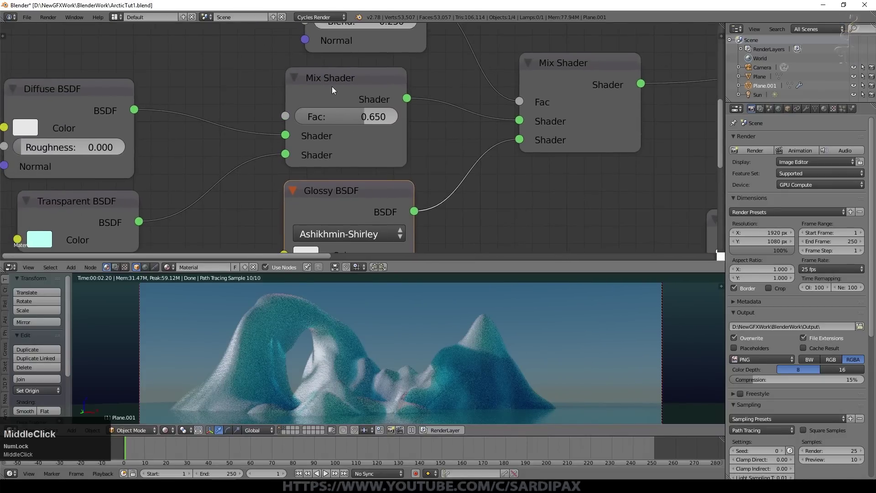
pyautogui.moveTo(332, 86); pyautogui.dragTo(338, 78)
pyautogui.moveTo(222, 211); pyautogui.dragTo(341, 204, button='middle')
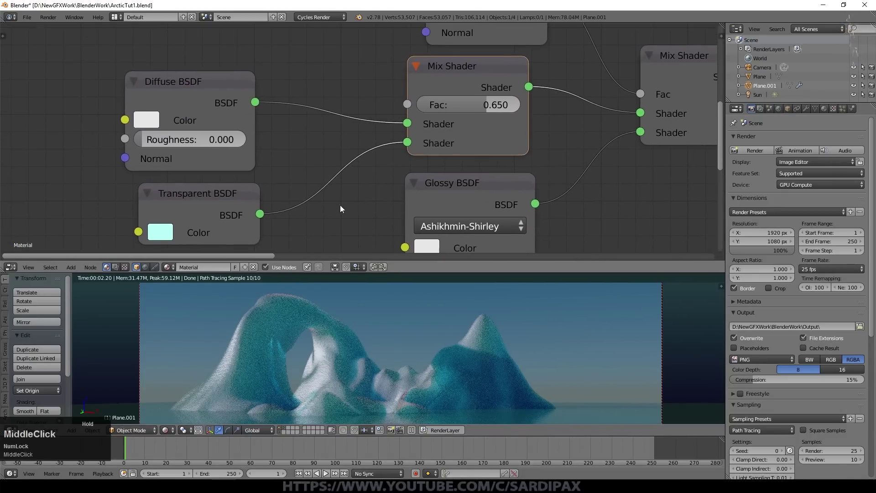
pyautogui.moveTo(211, 90); pyautogui.dragTo(238, 82)
pyautogui.click(173, 112)
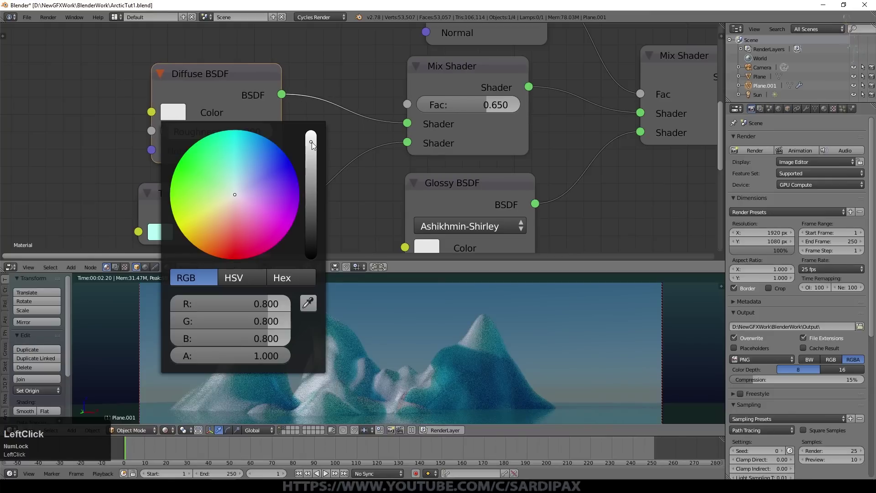
pyautogui.moveTo(311, 132); pyautogui.dragTo(311, 135)
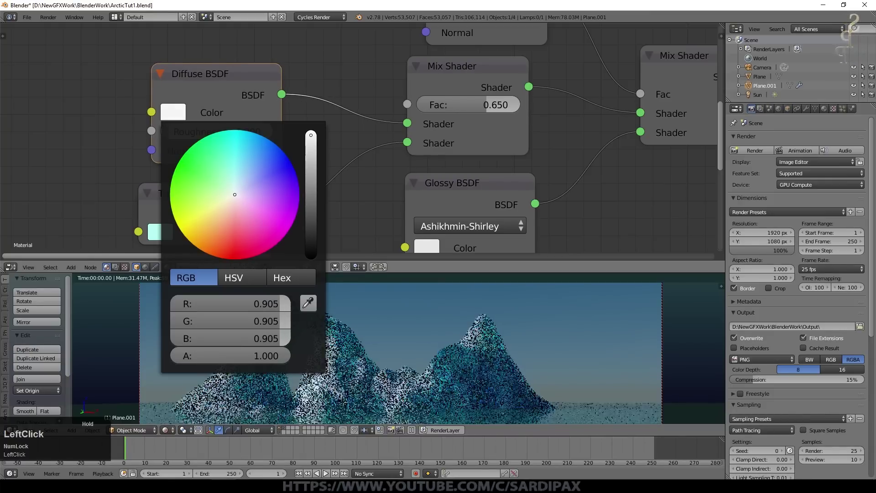
# Align the cyan Transparent BSDF under the Diffuse BSDF and lighten its colour to R 0.568, G 1.000, B 0.977.
pyautogui.moveTo(198, 198); pyautogui.dragTo(215, 194)
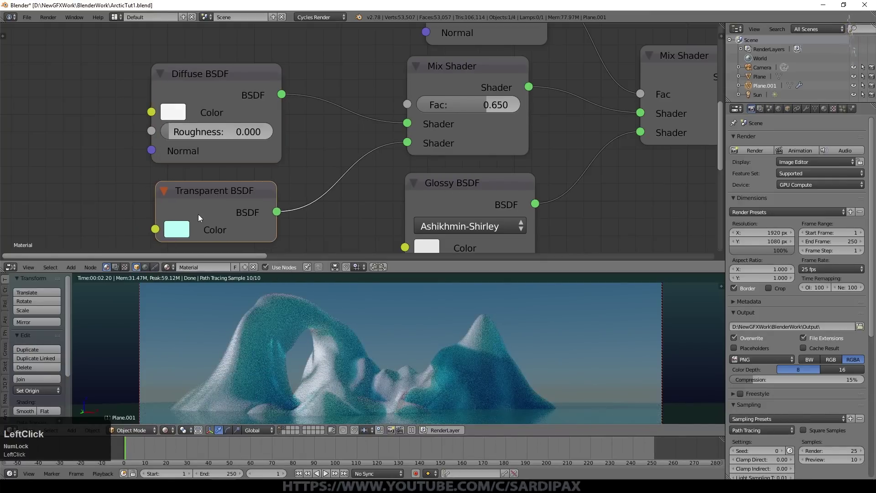
pyautogui.click(177, 229)
pyautogui.moveTo(236, 297); pyautogui.dragTo(237, 297)
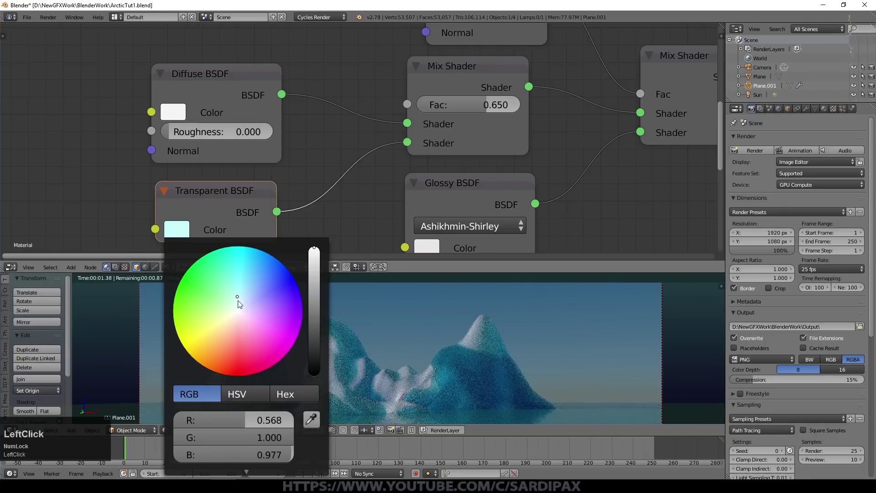
# Enlarge the node editor over the 3D viewport to show the whole ice material node tree.
pyautogui.scroll(-4, 593, 205)
pyautogui.moveTo(660, 273); pyautogui.dragTo(632, 352)
pyautogui.moveTo(583, 272); pyautogui.dragTo(402, 297, button='middle')
pyautogui.scroll(-4, 296, 262)
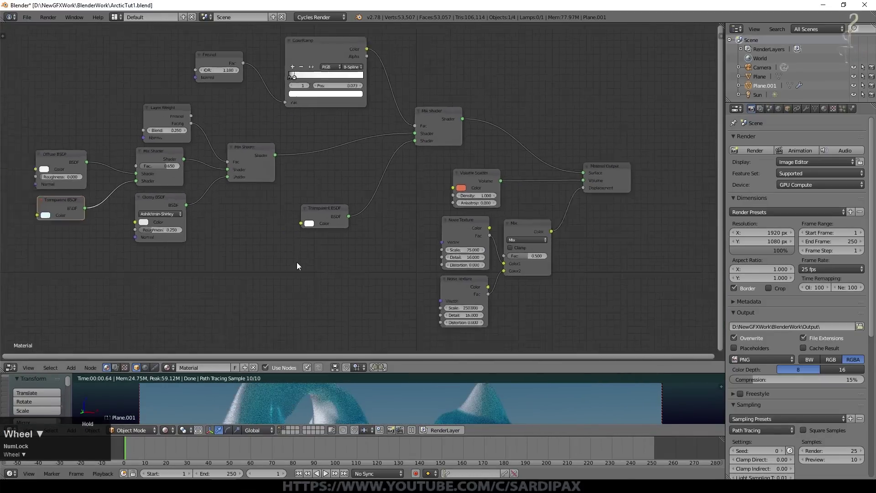
# Move the Diffuse, cyan Transparent, Glossy, Layer Weight and their two Mix Shader nodes together closer to the final Mix Shader, then deselect all nodes.
pyautogui.keyDown('shift'); pyautogui.click(139, 167); pyautogui.keyUp('shift')
pyautogui.keyDown('shift'); pyautogui.click(218, 132); pyautogui.keyUp('shift')
pyautogui.keyDown('shift'); pyautogui.click(209, 163); pyautogui.keyUp('shift')
pyautogui.keyDown('shift'); pyautogui.click(212, 201); pyautogui.keyUp('shift')
pyautogui.keyDown('shift'); pyautogui.click(282, 163); pyautogui.keyUp('shift')
pyautogui.press('g')
pyautogui.click(377, 187)
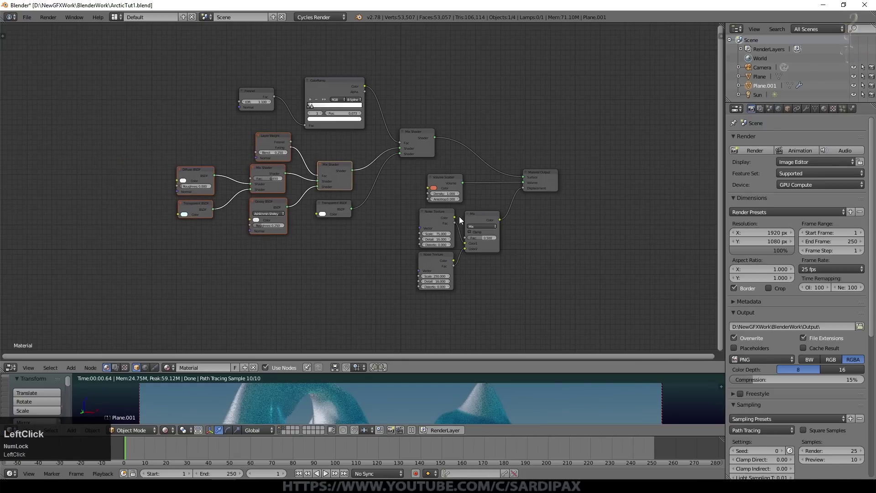
pyautogui.scroll(2, 480, 173)
pyautogui.moveTo(480, 173); pyautogui.dragTo(506, 179, button='middle')
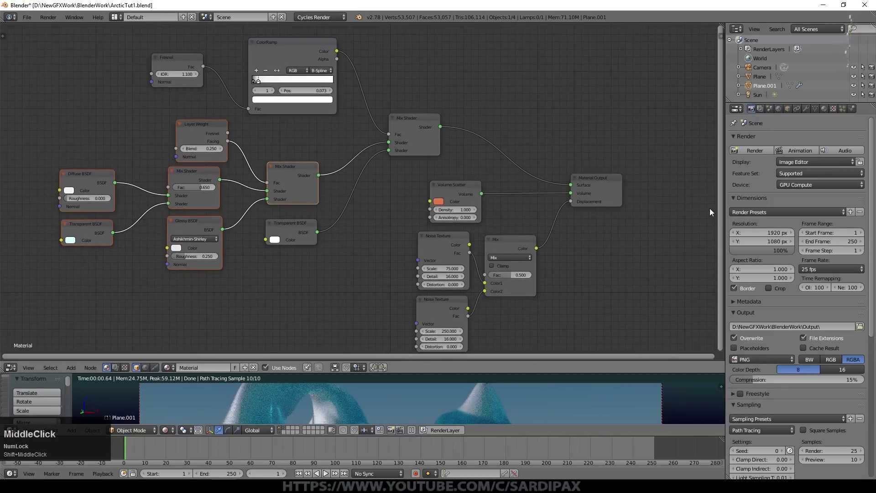
pyautogui.press('a')
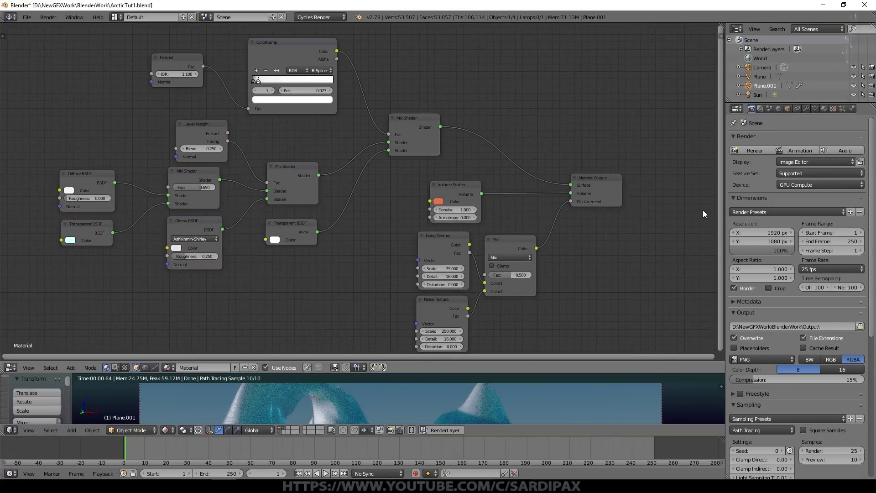
# Enlarge the 3D viewport over the node editor, switch it to Solid shading, and save the file.
pyautogui.moveTo(241, 372); pyautogui.dragTo(241, 81)
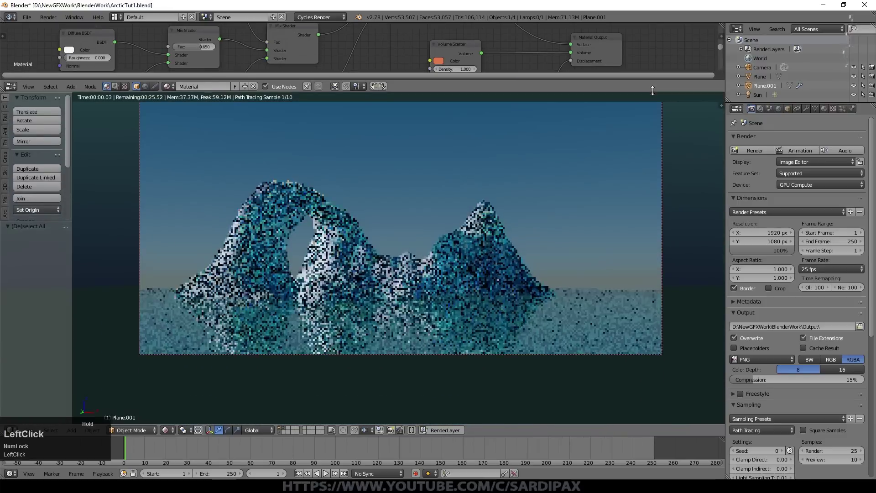
pyautogui.click(166, 431)
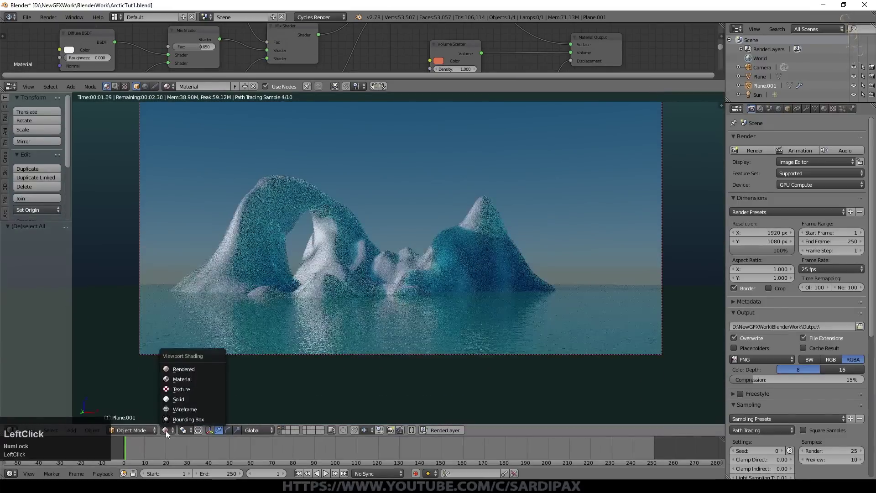
pyautogui.click(175, 389)
pyautogui.hotkey('ctrl', 's')
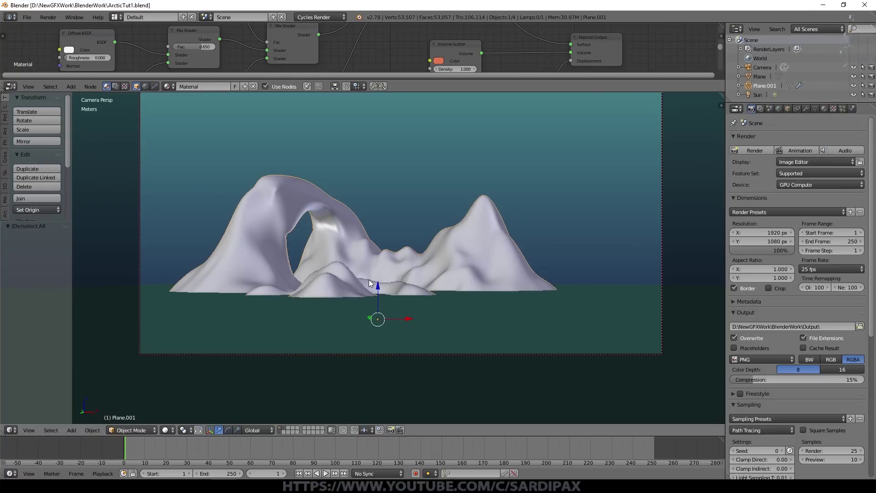
# Add a Displace modifier to the iceberg below its collapsed Subsurf modifier and set the displacement direction to Z.
pyautogui.click(806, 109)
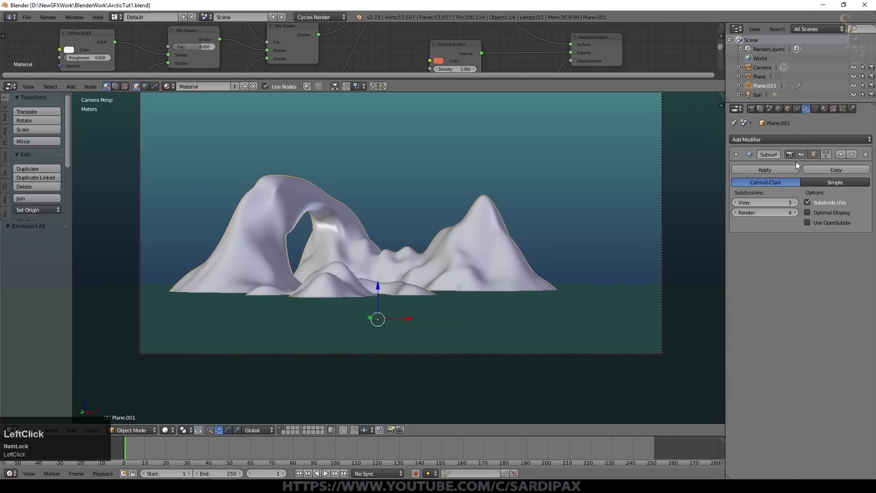
pyautogui.click(736, 154)
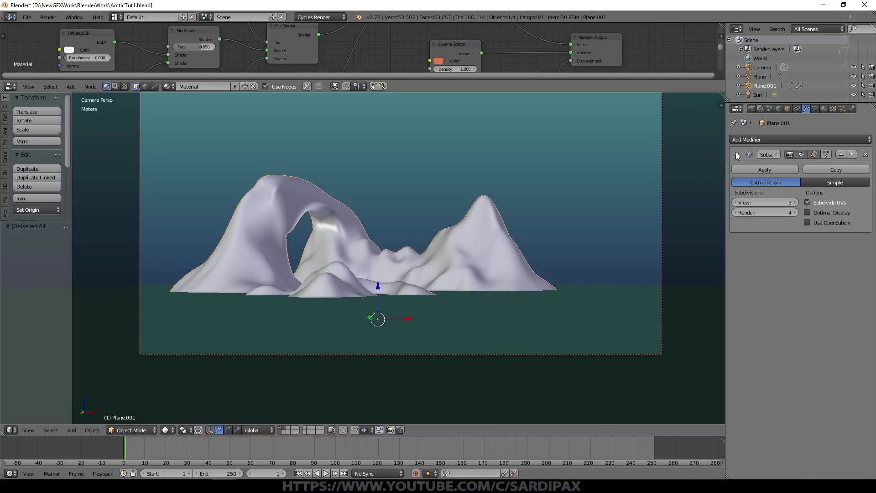
pyautogui.click(776, 139)
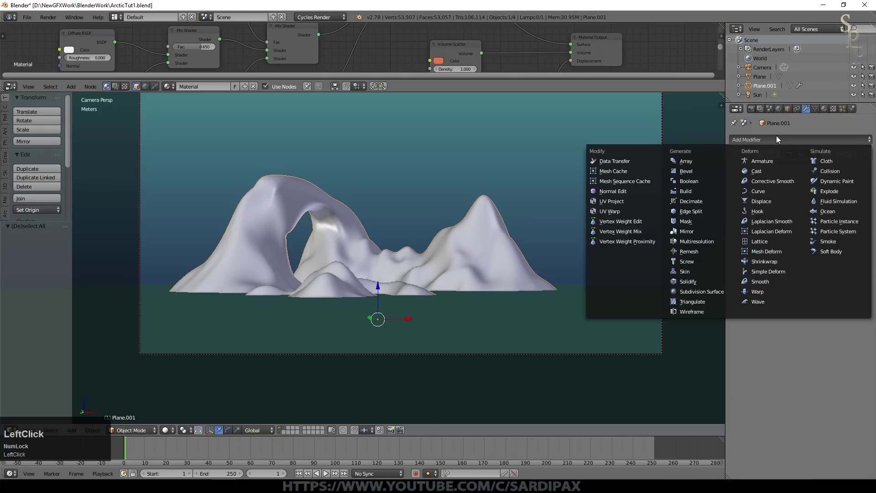
pyautogui.click(772, 201)
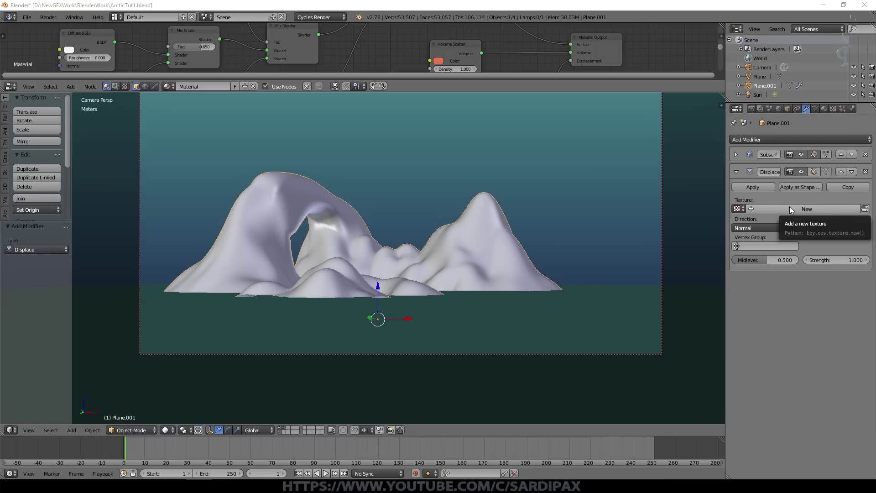
pyautogui.click(775, 228)
pyautogui.click(753, 198)
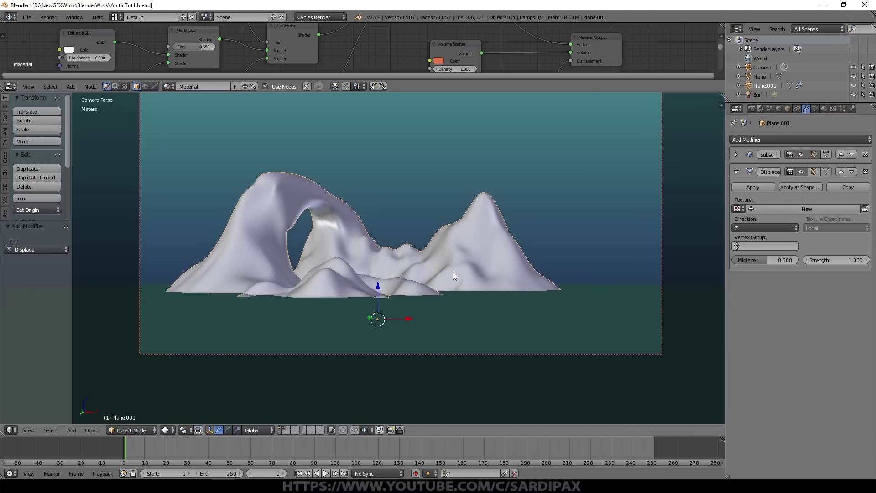
# Give the Displace modifier a new texture named TextureSmall and set its texture coordinates to UV using UVMap.
pyautogui.click(766, 210)
pyautogui.click(780, 209)
pyautogui.click(780, 210)
pyautogui.write('Small')
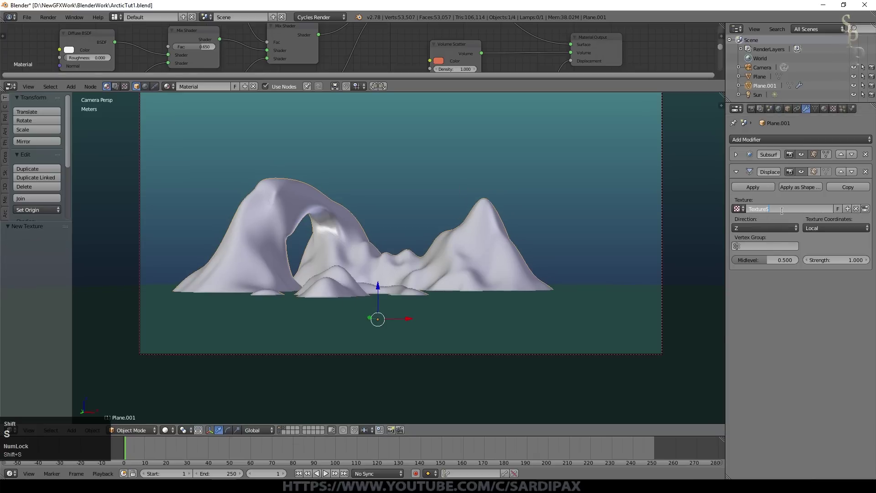
pyautogui.click(811, 228)
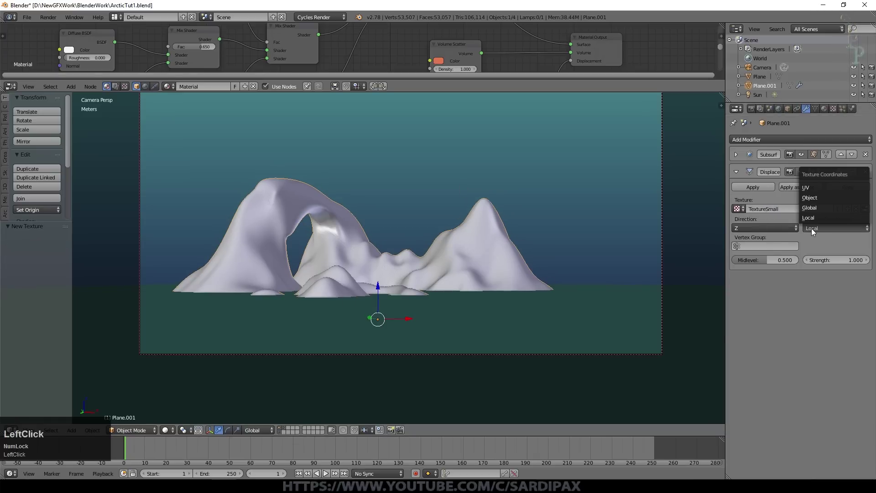
pyautogui.click(813, 188)
pyautogui.click(829, 246)
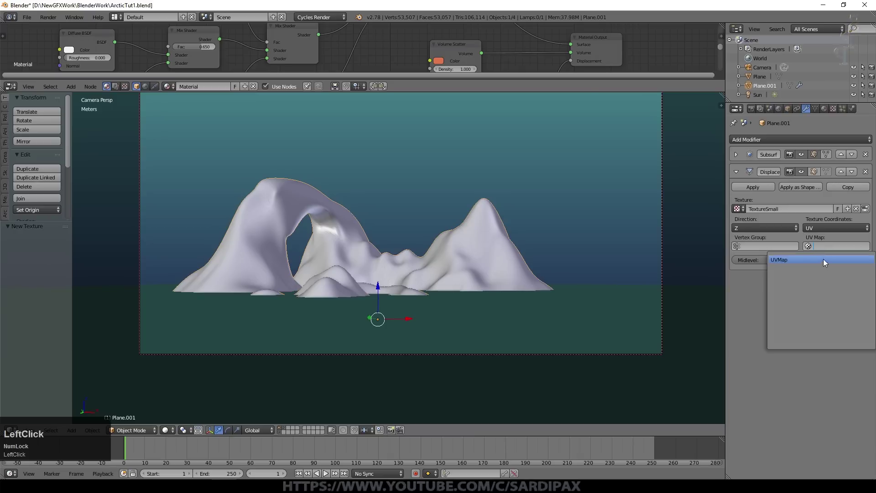
pyautogui.click(822, 259)
# Set the Displace modifier's Strength to 0.1 and Midlevel to 0.6.
pyautogui.click(825, 262)
pyautogui.write('.1')
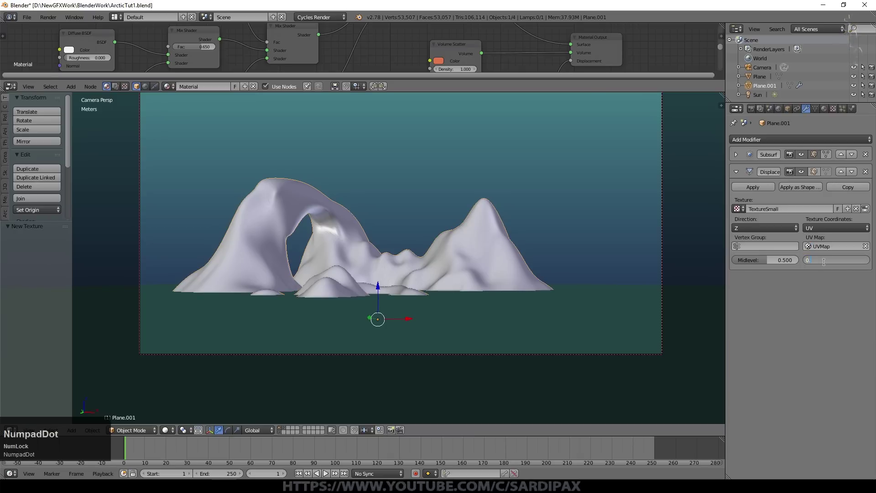
pyautogui.press('KP_Enter')
pyautogui.click(783, 258)
pyautogui.write('.6')
pyautogui.press('KP_Enter')
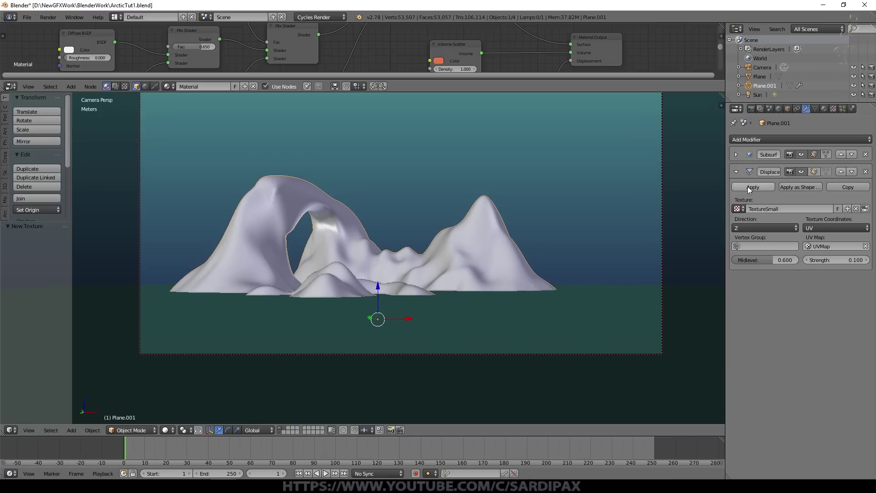
# Set the TextureSmall texture's type to Distorted Noise with Voronoi F2 as its noise basis.
pyautogui.click(864, 210)
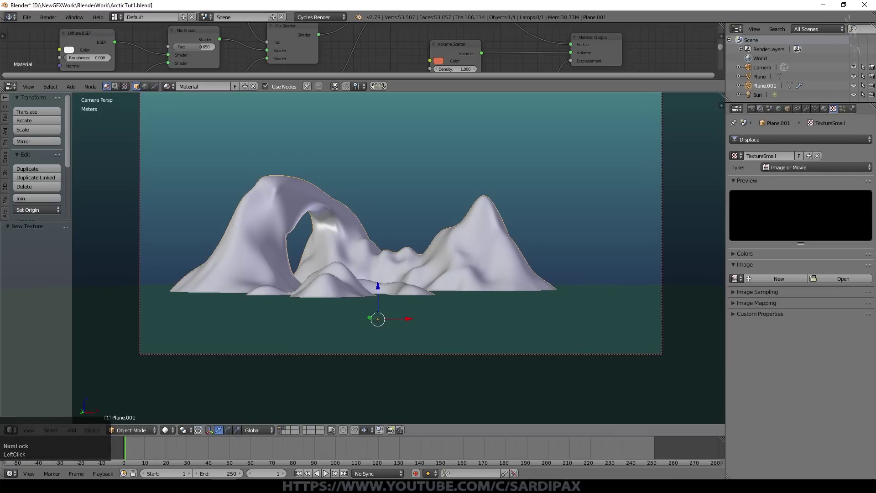
pyautogui.click(801, 167)
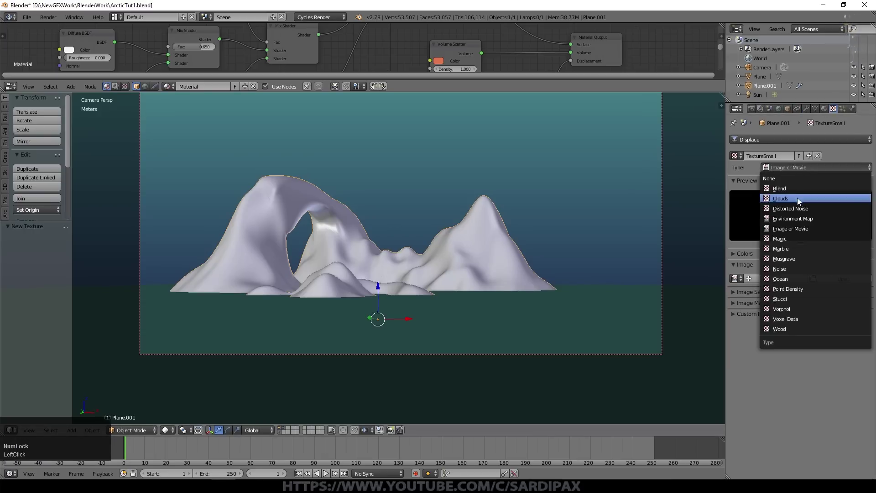
pyautogui.click(796, 209)
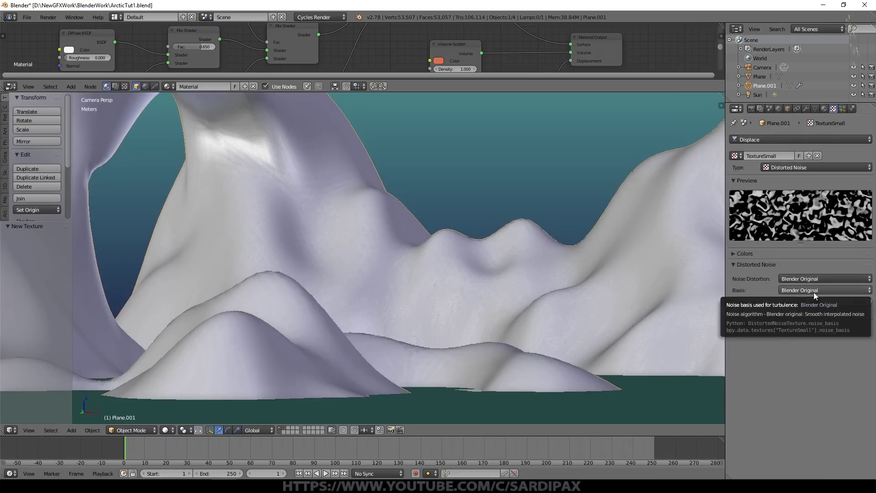
pyautogui.click(814, 292)
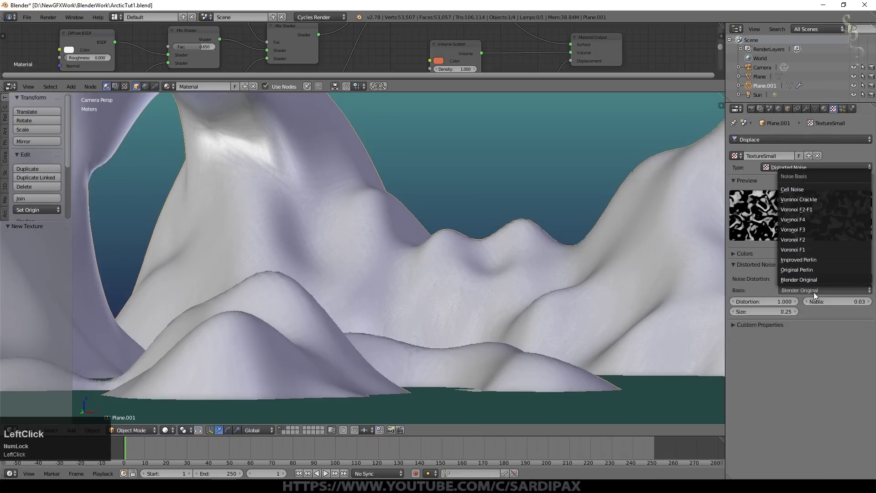
pyautogui.click(805, 240)
# Set TextureSmall's Distortion to 0.01 and its Size to 0.01.
pyautogui.click(762, 300)
pyautogui.write('0.01')
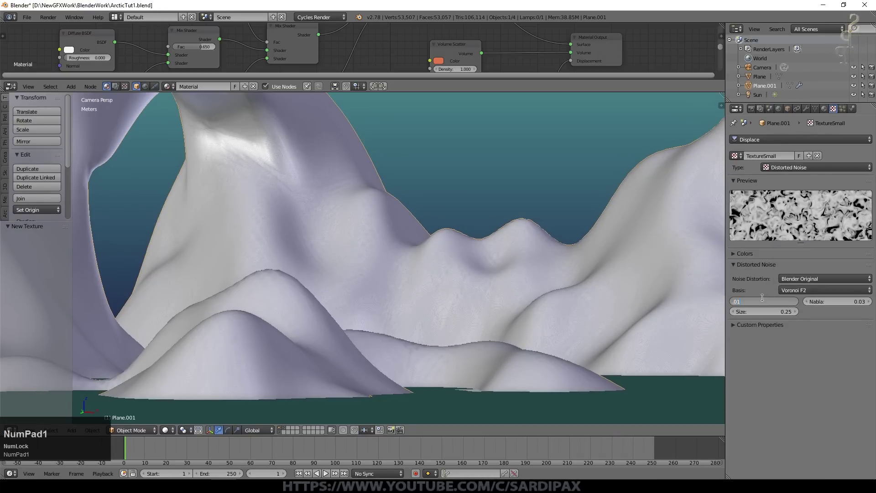
pyautogui.press('KP_Enter')
pyautogui.click(764, 311)
pyautogui.write('0.01')
pyautogui.press('KP_Enter')
# Inspect the iceberg surface up close and turn off the viewport display of the TextureSmall Displace modifier.
pyautogui.scroll(-2, 414, 212)
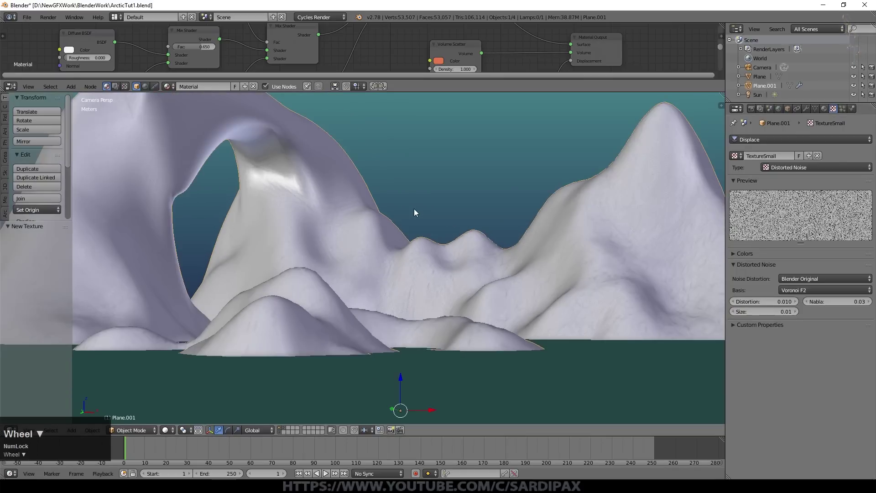
pyautogui.middleClick(414, 210)
pyautogui.scroll(6, 521, 270)
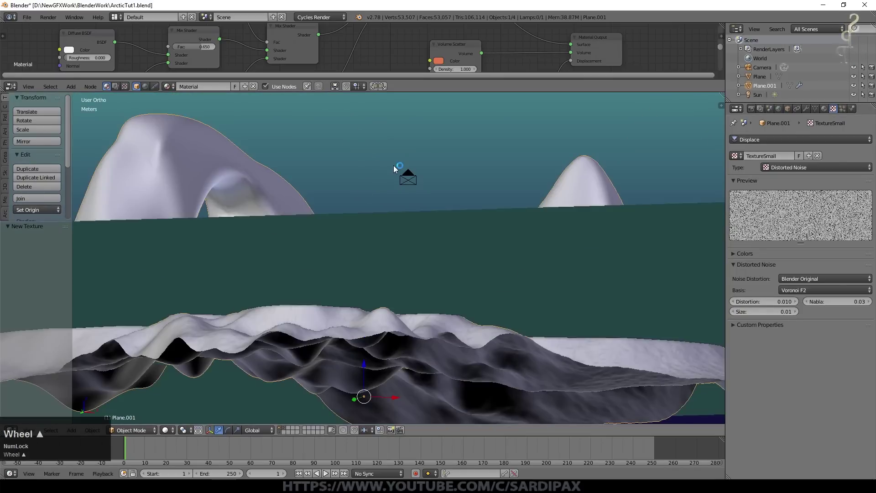
pyautogui.click(805, 108)
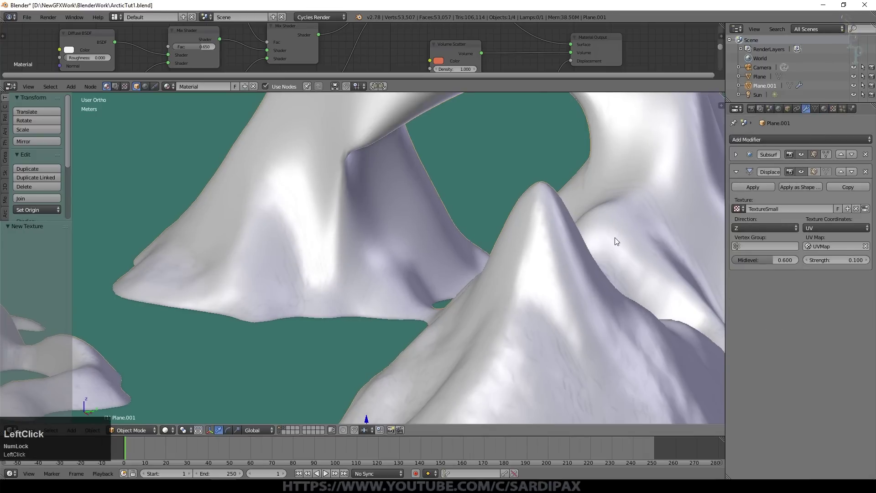
pyautogui.scroll(3, 607, 239)
pyautogui.click(801, 171)
pyautogui.click(801, 172)
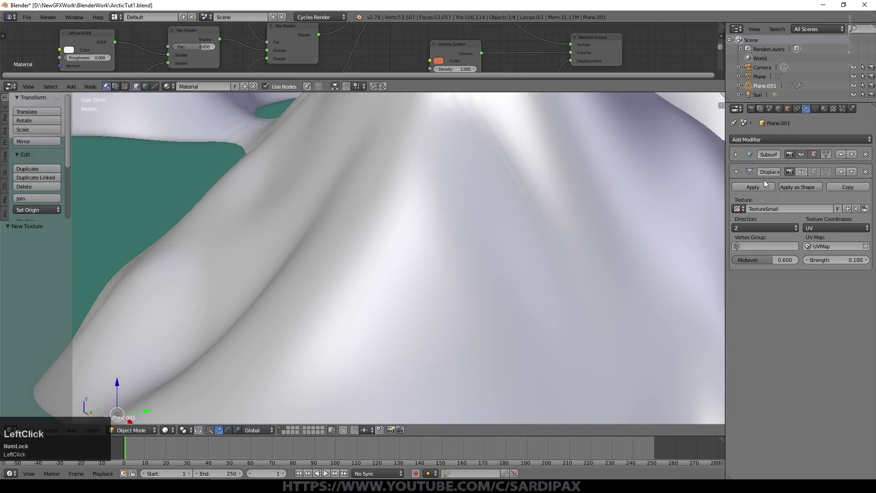
# Collapse the TextureSmall Displace modifier's settings and save the file over the existing one.
pyautogui.click(736, 172)
pyautogui.hotkey('ctrl', 's')
pyautogui.click(687, 168)
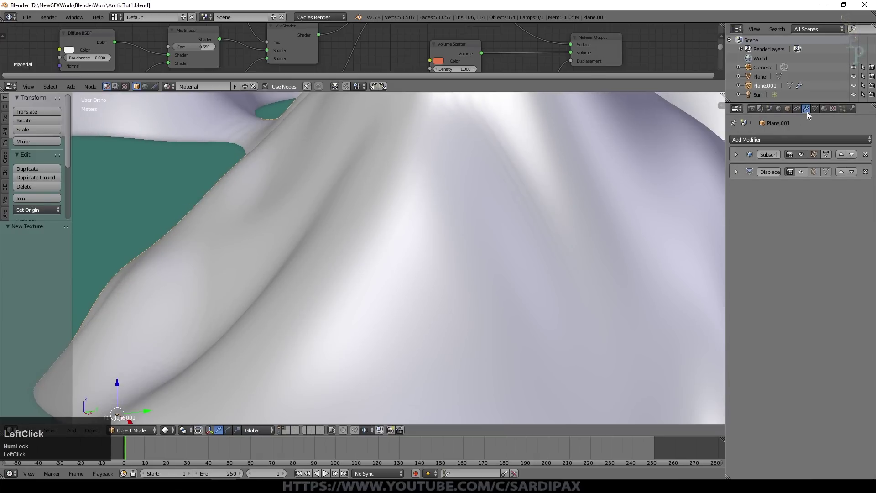
# Add a second Displace modifier to the iceberg and set its displacement direction to Z.
pyautogui.click(816, 139)
pyautogui.click(760, 200)
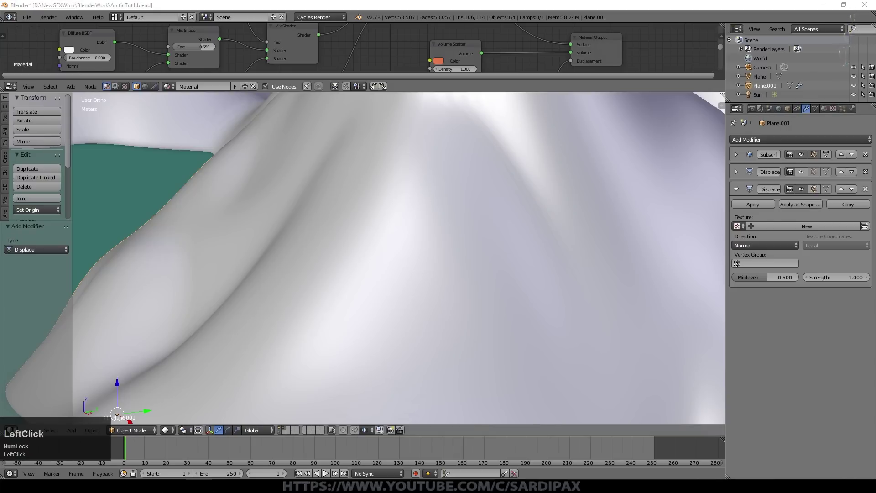
pyautogui.click(765, 245)
pyautogui.click(747, 215)
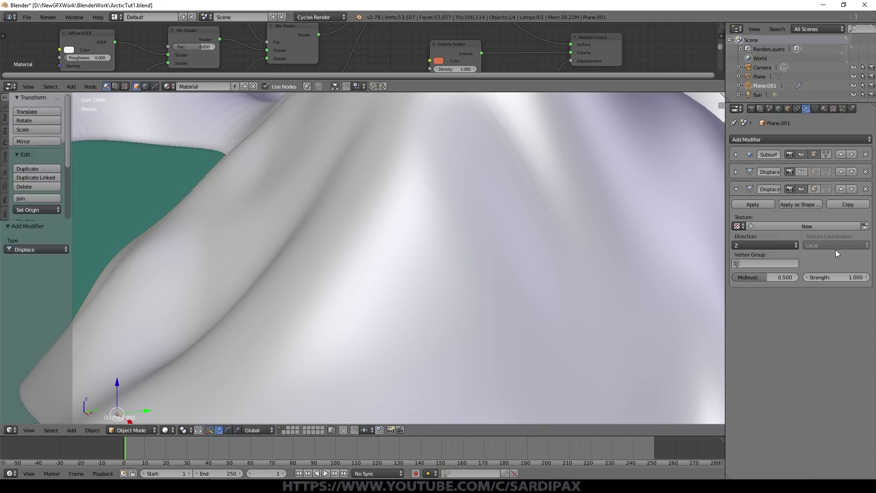
# Give the second Displace modifier a new texture named TextureLarge.
pyautogui.click(805, 226)
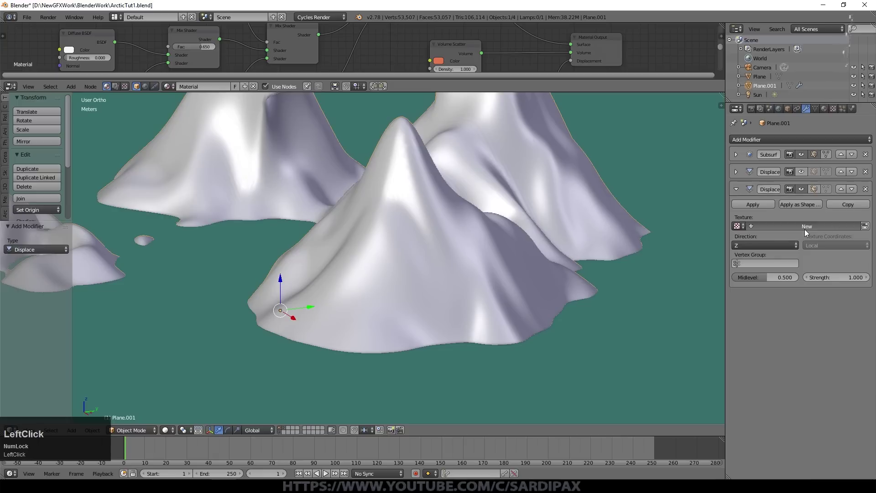
pyautogui.click(801, 225)
pyautogui.click(802, 225)
pyautogui.press('BackSpace')
pyautogui.press('BackSpace')
pyautogui.press('BackSpace')
pyautogui.press('BackSpace')
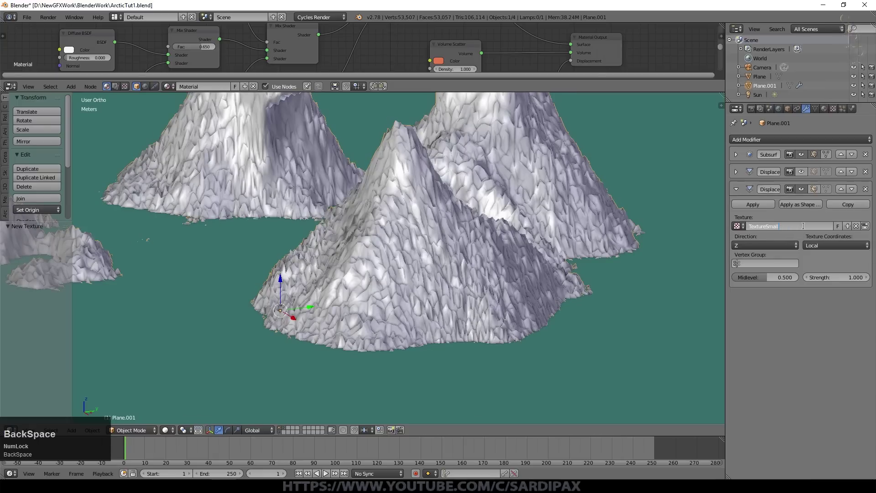
pyautogui.press('BackSpace')
pyautogui.press('BackSpace')
pyautogui.press('BackSpace')
pyautogui.write('Large')
# Set the second Displace modifier's Strength to 0.5 and Midlevel to 0.6.
pyautogui.click(826, 274)
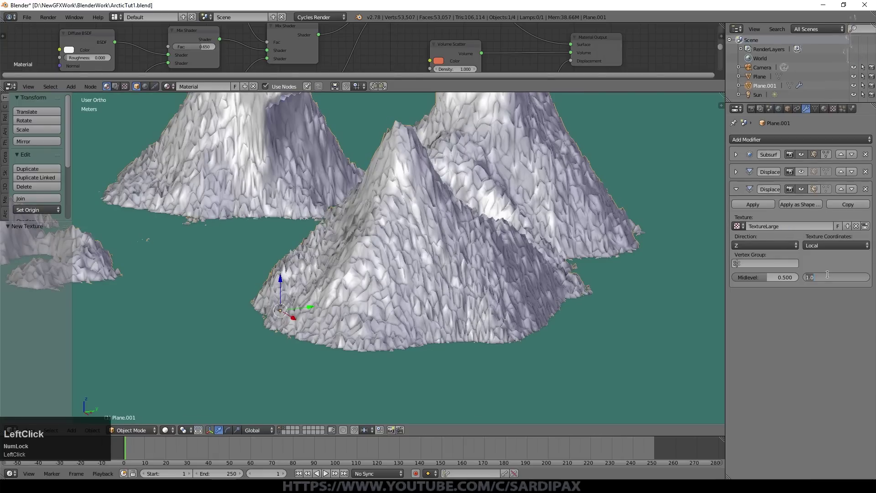
pyautogui.write('0.5')
pyautogui.press('KP_Enter')
pyautogui.click(780, 276)
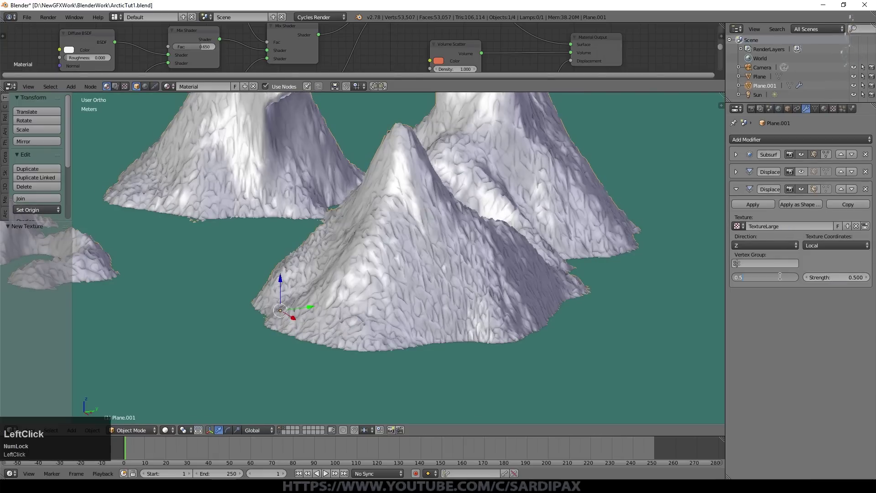
pyautogui.write('0.6')
pyautogui.press('KP_Enter')
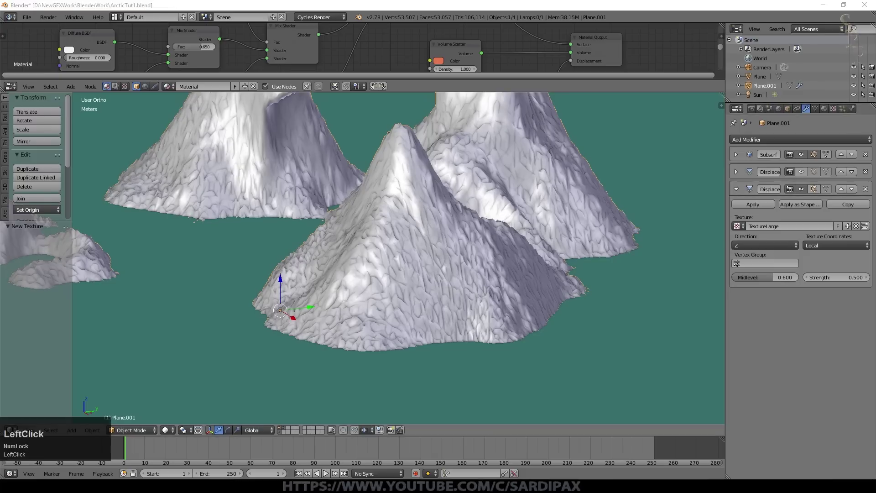
# Change TextureLarge to a Clouds texture with Hard noise and a Size of 0.25.
pyautogui.click(865, 226)
pyautogui.click(798, 167)
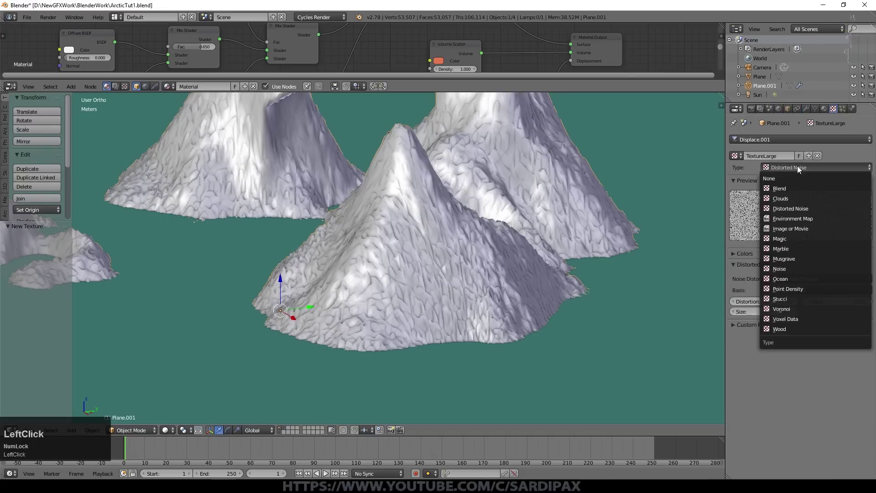
pyautogui.click(780, 199)
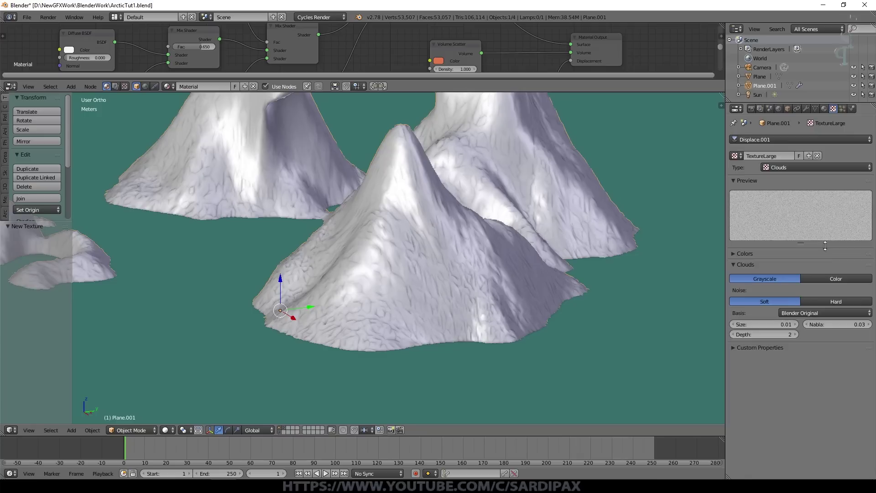
pyautogui.click(847, 301)
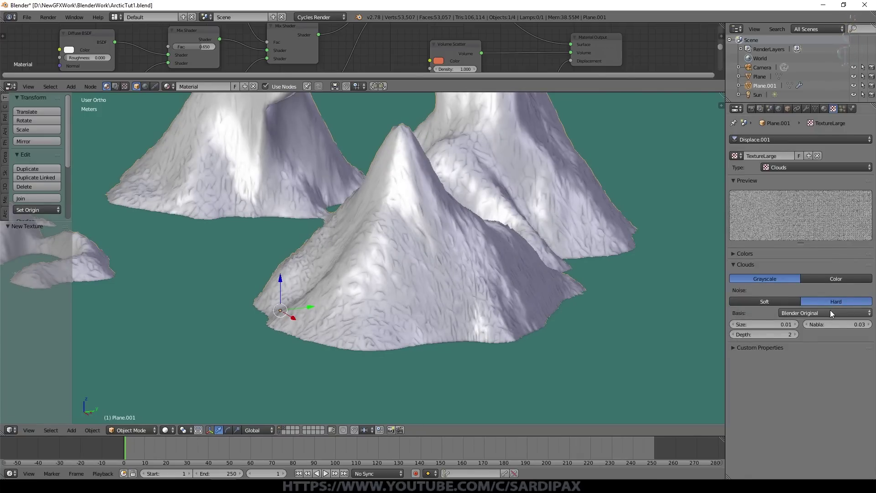
pyautogui.click(775, 324)
pyautogui.write('0.25')
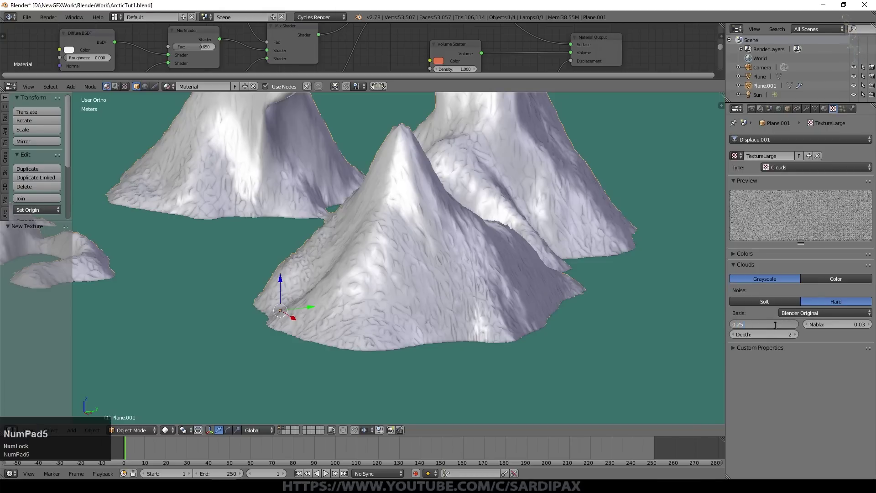
pyautogui.press('Return')
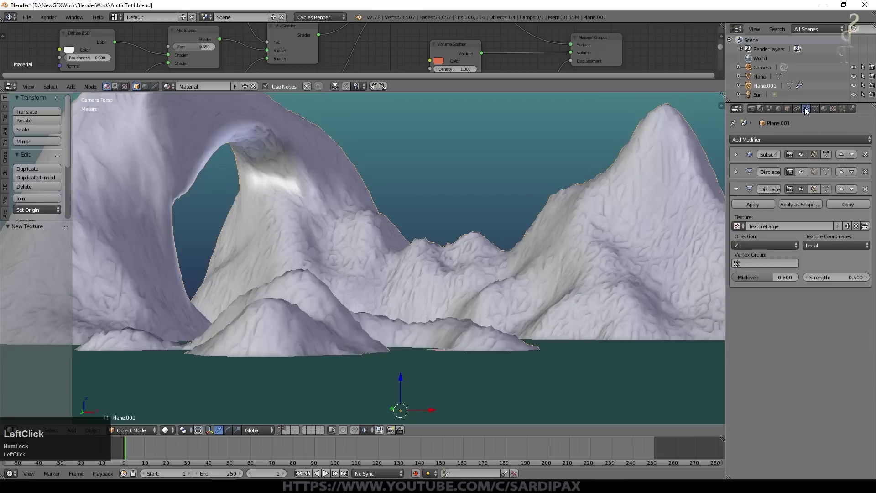
# Try viewport subdivision levels 4 and 5 on the iceberg's Subsurf modifier and return the level to 3.
pyautogui.click(735, 154)
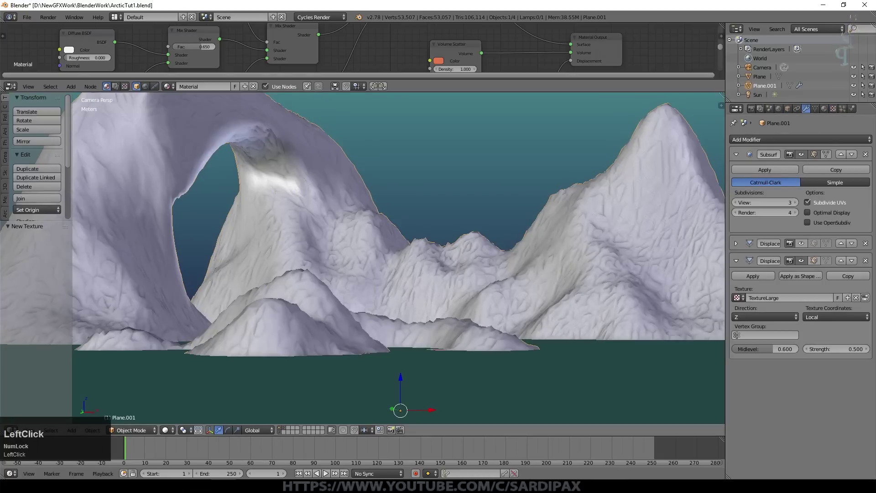
pyautogui.click(796, 202)
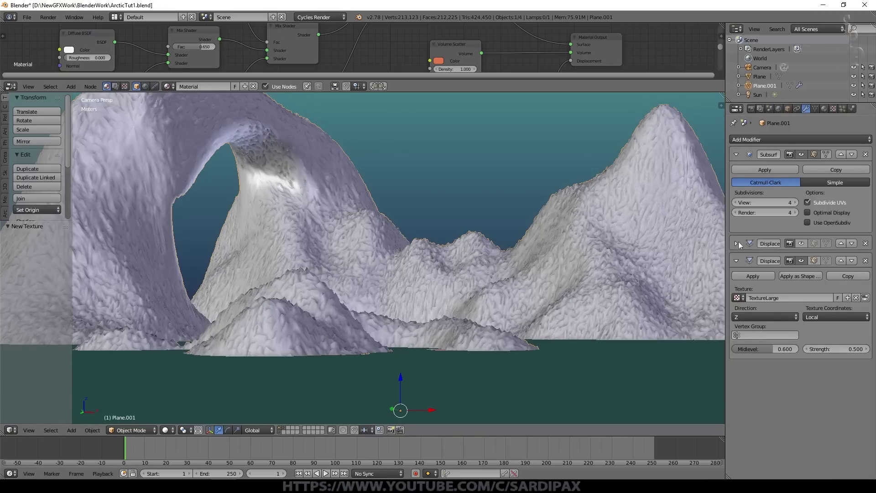
pyautogui.click(736, 244)
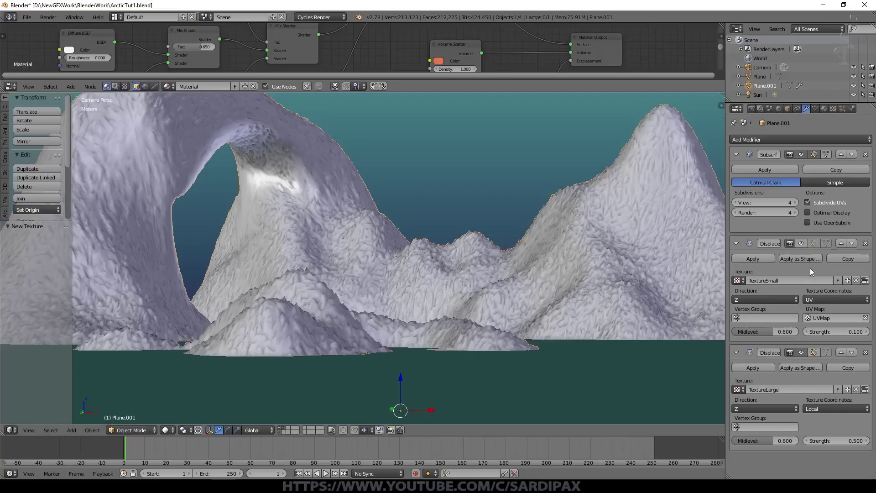
pyautogui.click(794, 202)
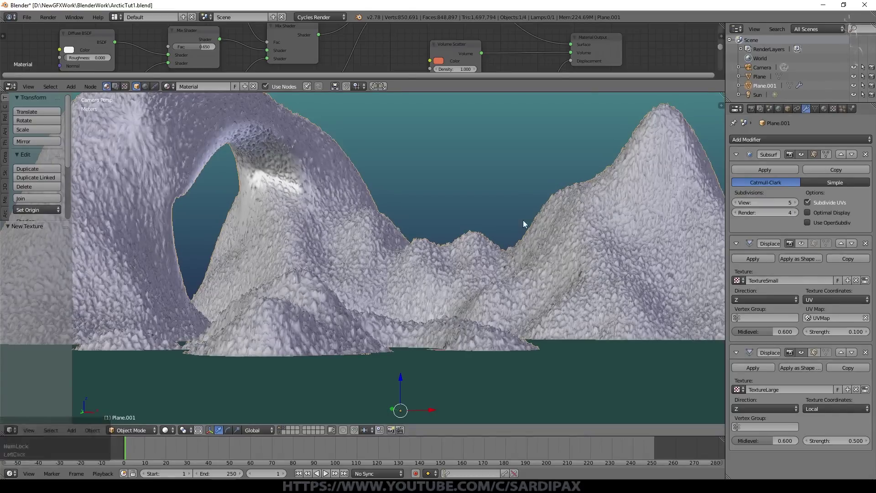
pyautogui.click(735, 202)
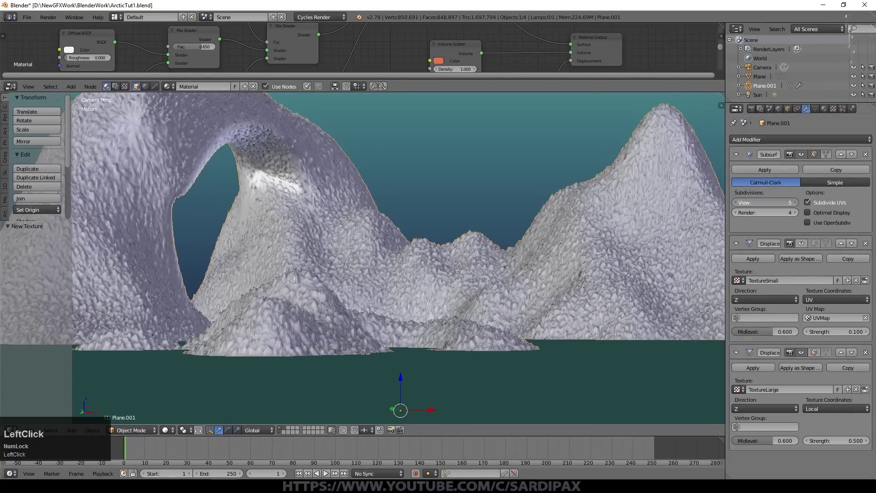
pyautogui.click(734, 202)
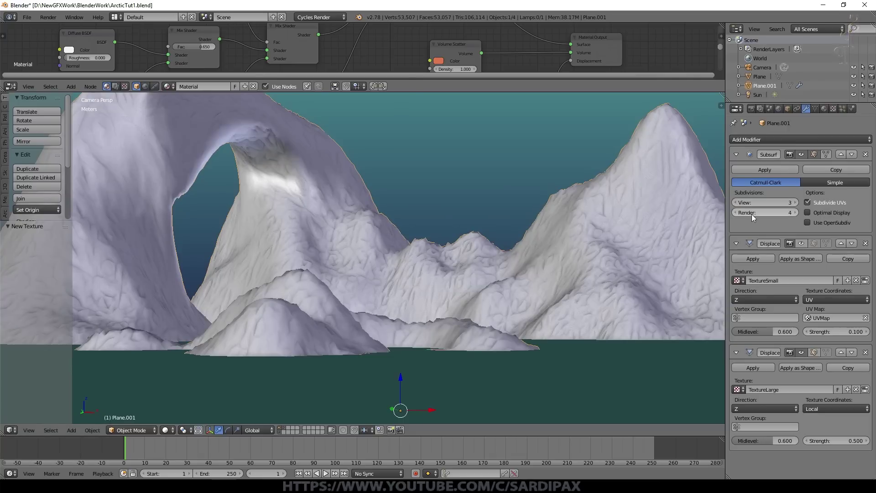
# Save the file and preview the full camera view in Rendered shading.
pyautogui.hotkey('ctrl', 's')
pyautogui.click(545, 275)
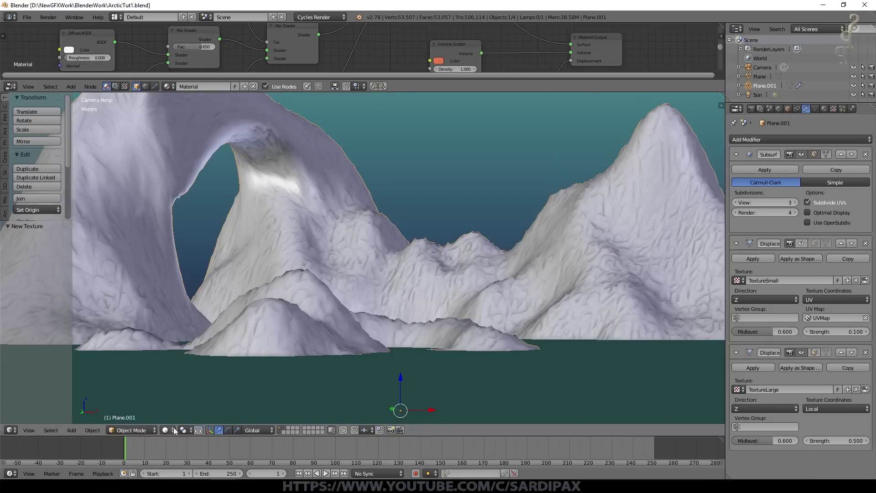
pyautogui.click(496, 325)
pyautogui.press('KP_0')
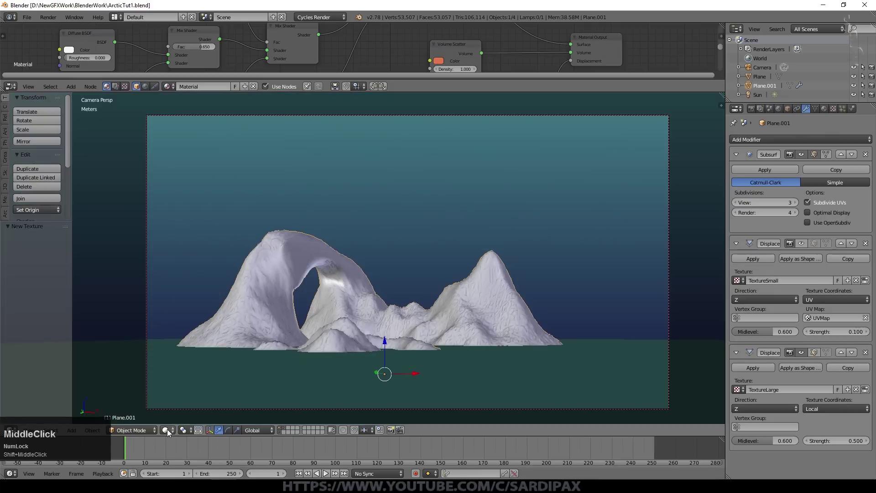
pyautogui.click(165, 430)
pyautogui.click(182, 369)
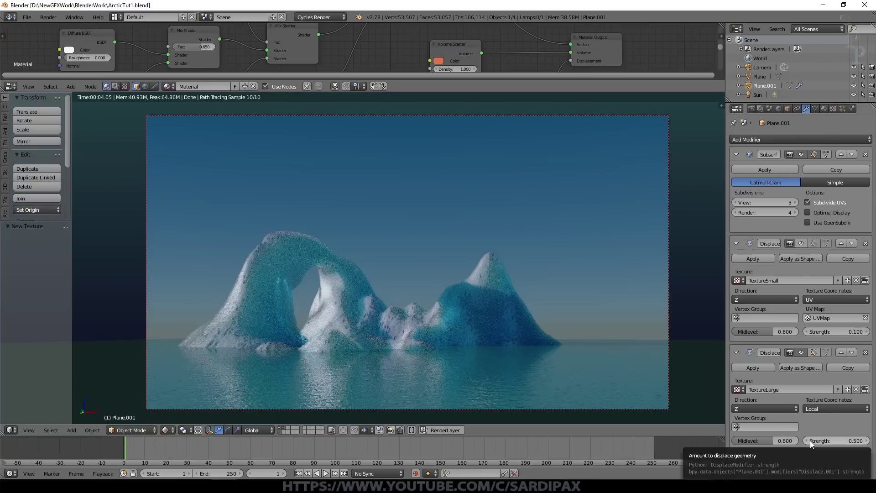
# Try a Strength of 0.4 and a Midlevel of 0.4 on the TextureLarge Displace modifier.
pyautogui.click(810, 440)
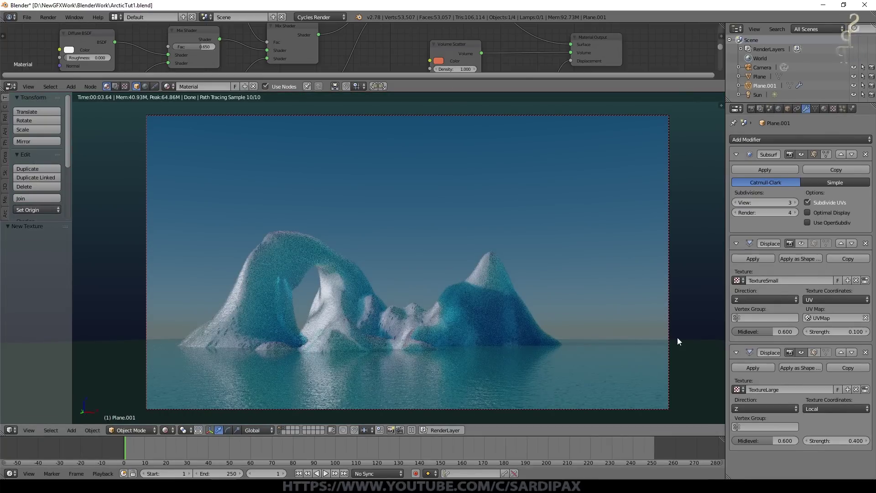
pyautogui.click(778, 440)
pyautogui.write('0.')
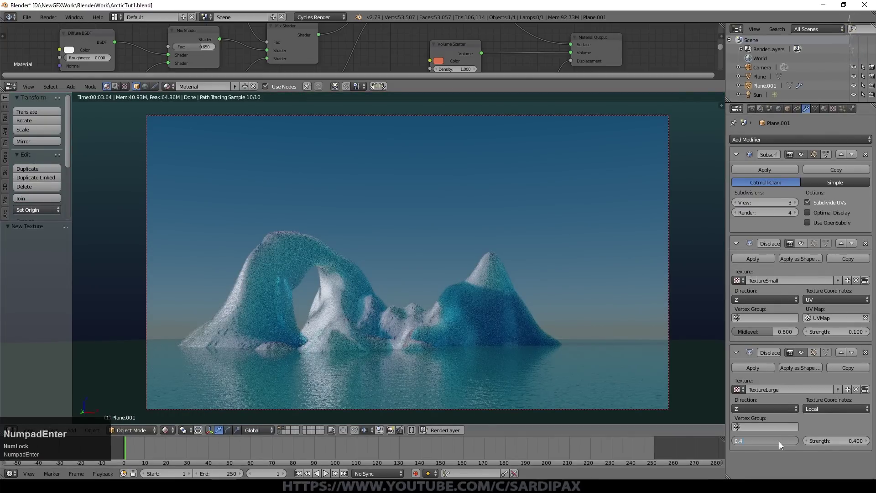
pyautogui.write('4')
pyautogui.press('KP_Enter')
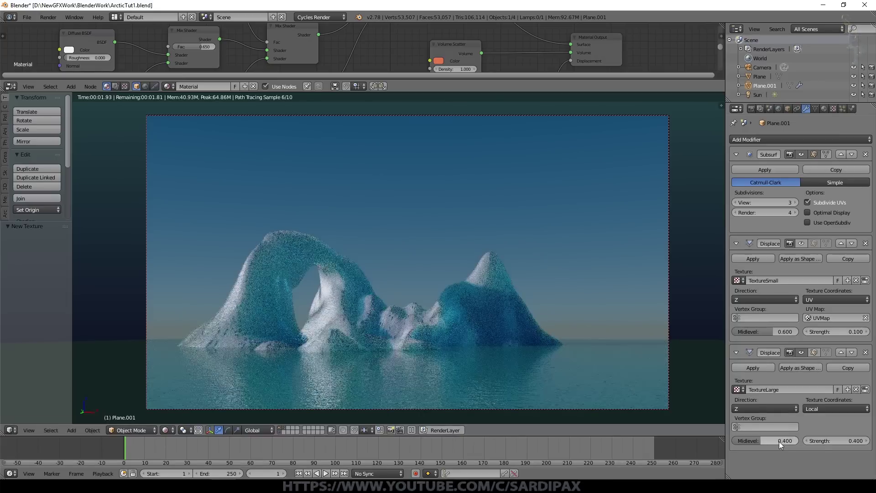
# Choose Local texture coordinates for the TextureLarge Displace modifier and check the rendered iceberg.
pyautogui.click(820, 408)
pyautogui.click(825, 399)
pyautogui.scroll(-2, 723, 352)
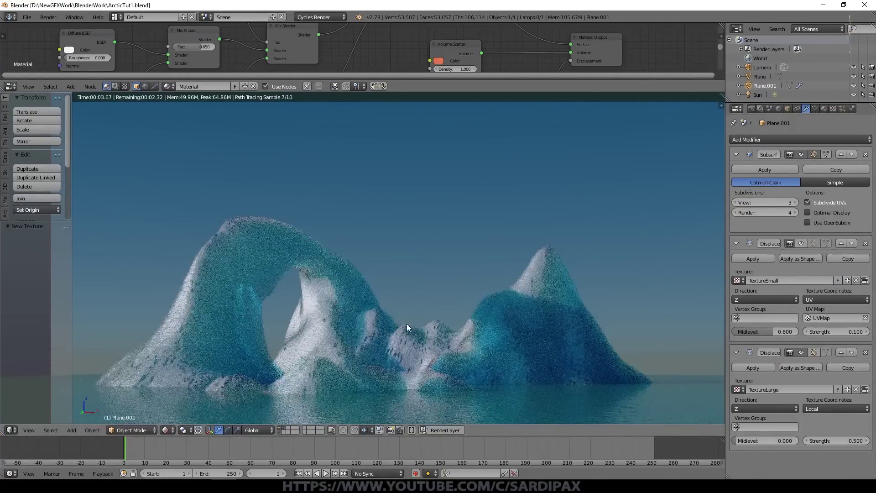
# Switch the viewport to Solid shading and examine the iceberg's displaced surface detail up close from several angles.
pyautogui.click(165, 430)
pyautogui.click(176, 403)
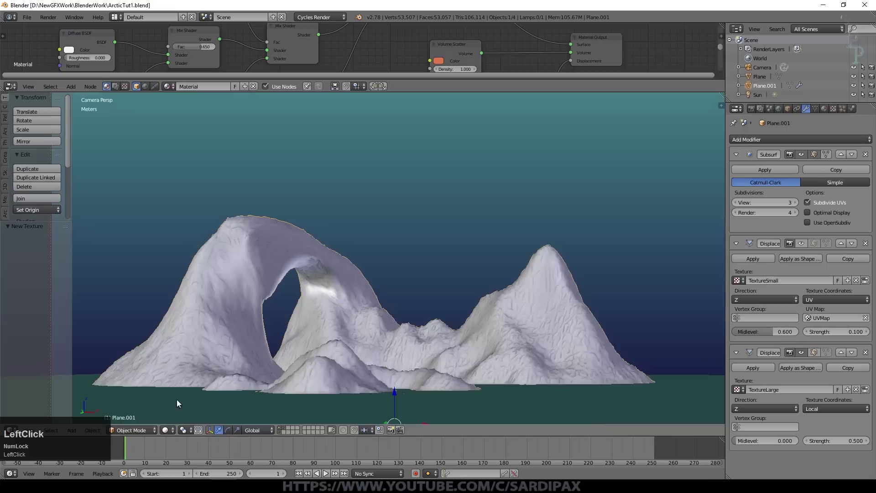
pyautogui.scroll(3, 448, 340)
pyautogui.moveTo(475, 370); pyautogui.dragTo(428, 308, button='middle')
pyautogui.scroll(8, 430, 308)
pyautogui.keyDown('shift'); pyautogui.moveTo(493, 287); pyautogui.dragTo(462, 182, button='middle'); pyautogui.keyUp('shift')
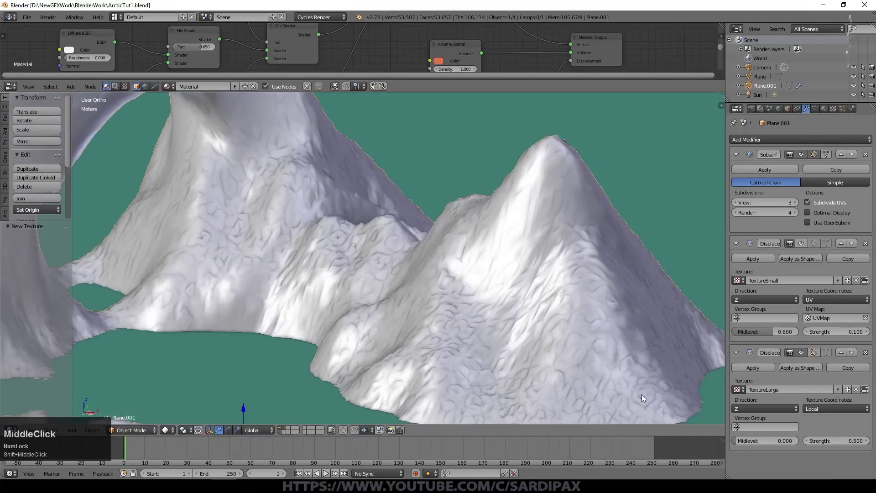
pyautogui.moveTo(398, 284); pyautogui.dragTo(447, 273, button='middle')
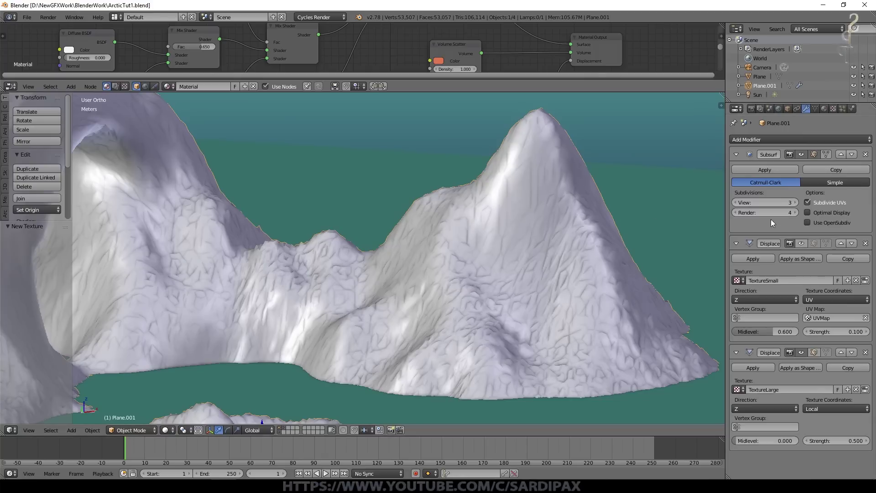
pyautogui.scroll(-5, 676, 235)
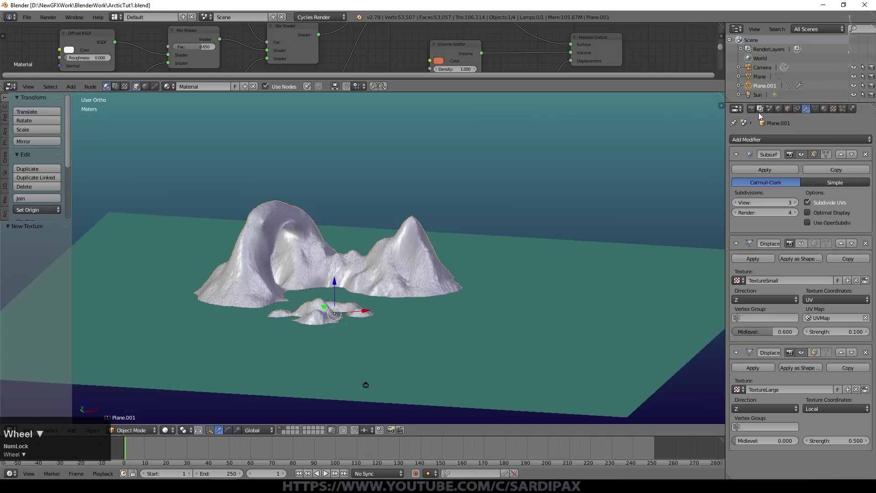
# Return to the camera view, save over ArcticTut1.blend and render the current frame.
pyautogui.click(750, 109)
pyautogui.press('KP_0')
pyautogui.scroll(2, 661, 283)
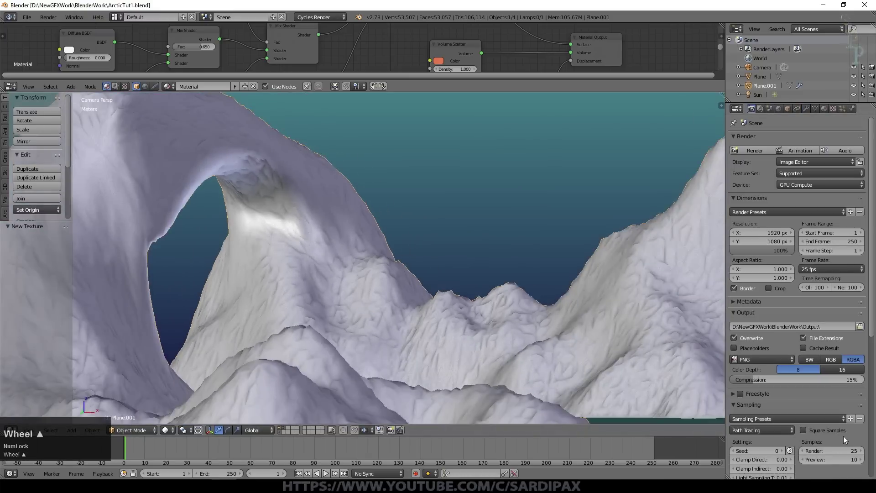
pyautogui.scroll(-4, 843, 436)
pyautogui.scroll(-4, 593, 294)
pyautogui.scroll(3, 499, 245)
pyautogui.hotkey('ctrl', 's')
pyautogui.click(500, 245)
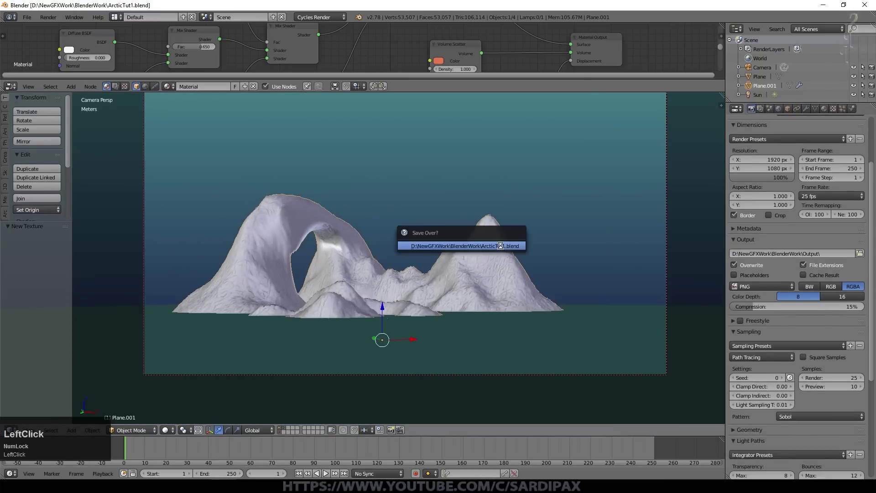
pyautogui.press('F12')
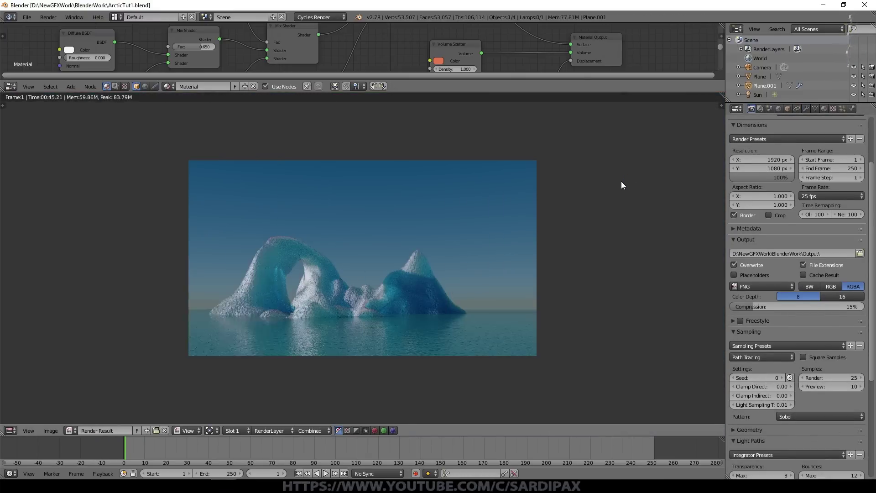
# Examine the rendered iceberg image, enlarge the node editor area and return to the 3D view.
pyautogui.scroll(2, 620, 182)
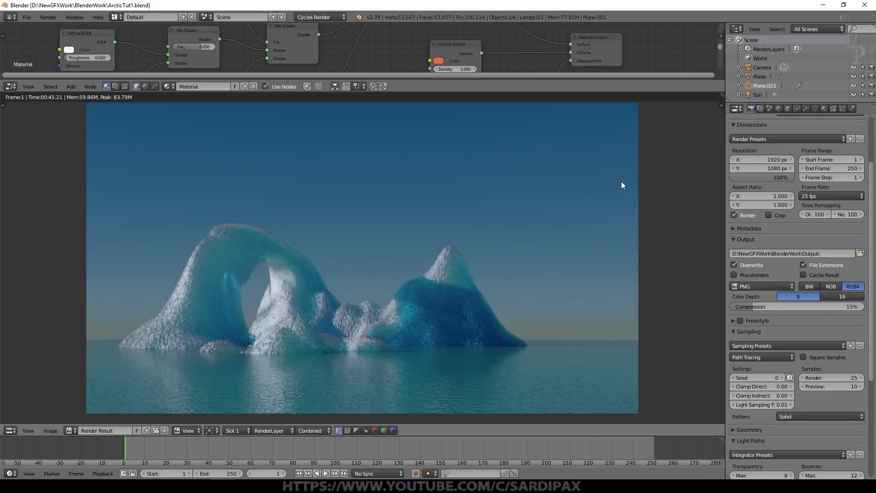
pyautogui.moveTo(497, 92); pyautogui.dragTo(497, 200)
pyautogui.scroll(-2, 543, 239)
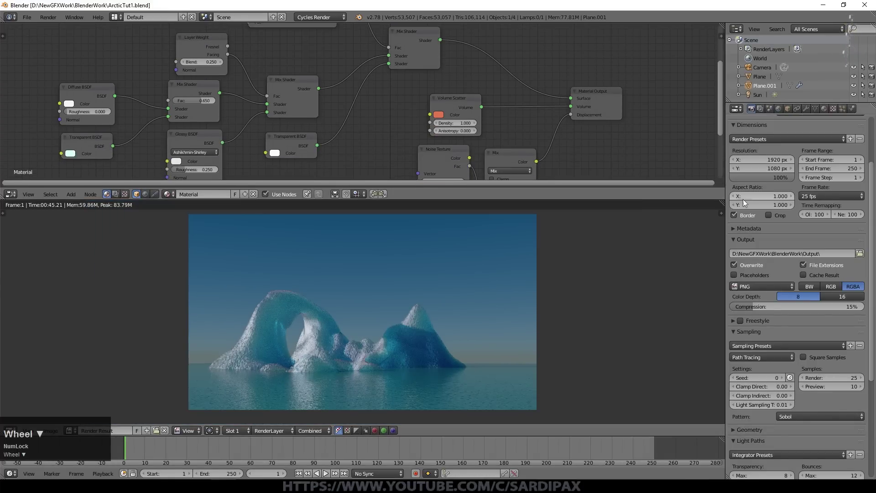
pyautogui.scroll(4, 773, 184)
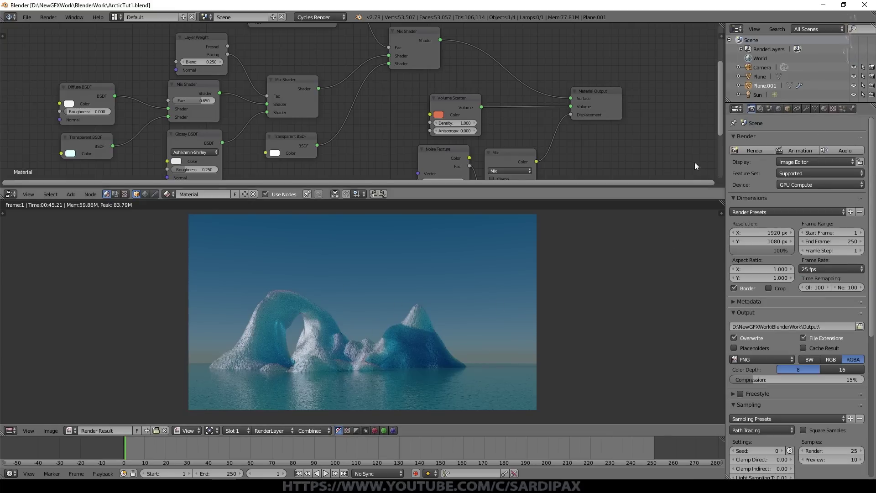
pyautogui.press('Escape')
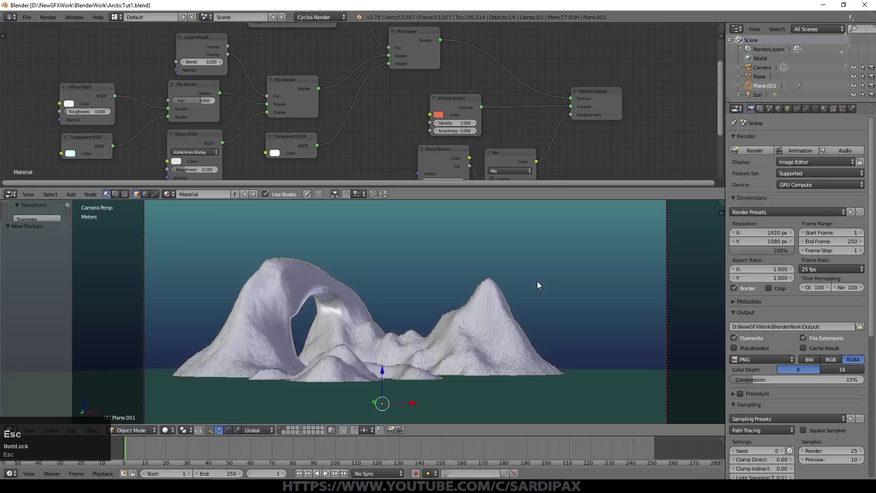
# Select the Sun, preview the camera view in Rendered shading and rotate the Sun about -3.9° around the global Z axis.
pyautogui.scroll(-2, 313, 302)
pyautogui.scroll(-3, 312, 302)
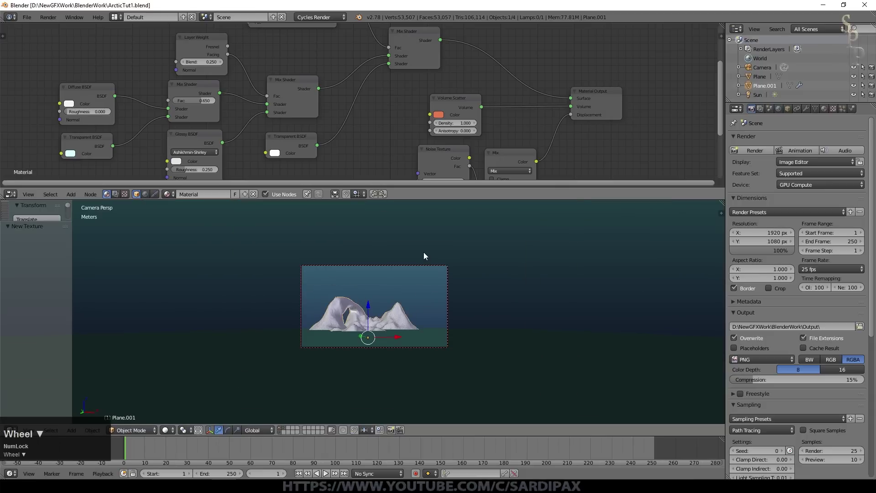
pyautogui.click(423, 280)
pyautogui.click(167, 430)
pyautogui.click(183, 368)
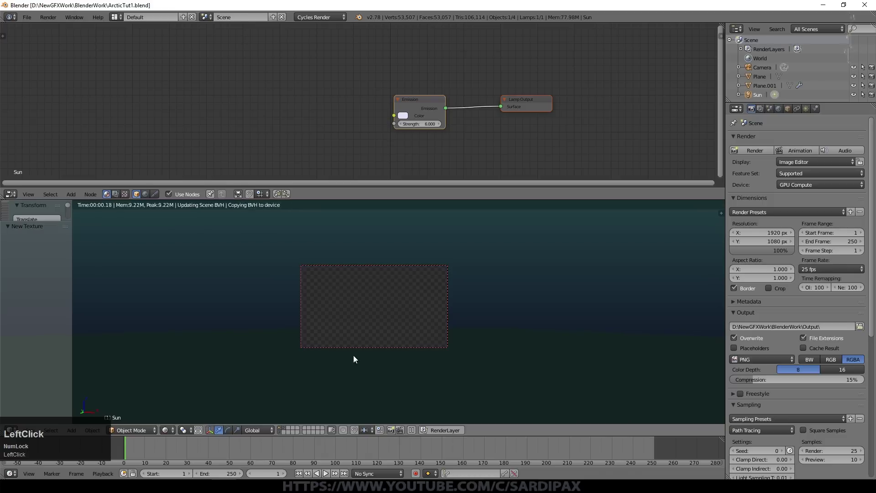
pyautogui.press('r')
pyautogui.press('z')
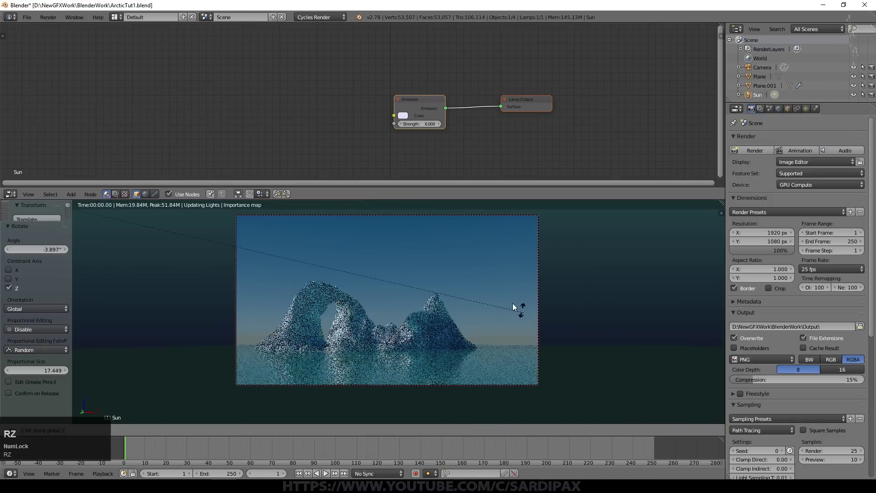
pyautogui.click(512, 306)
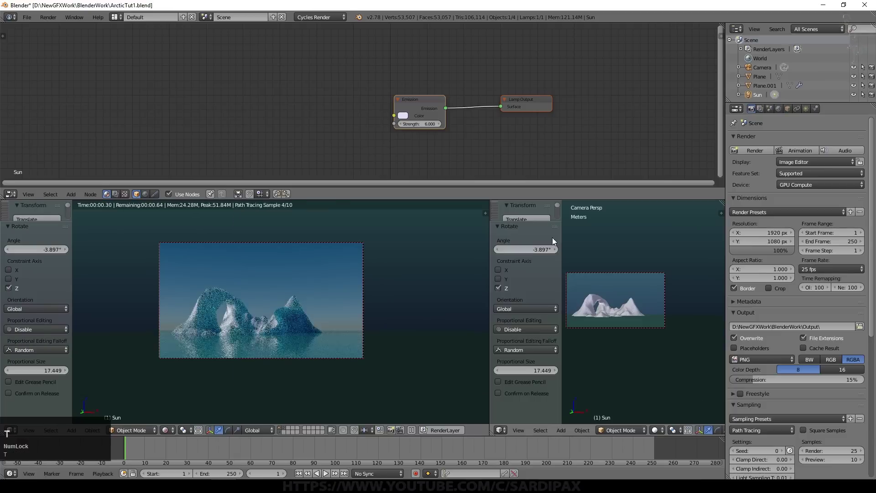
# Use a second 3D viewport in top view without its tool shelf and rotate the Sun there by about -361.2°.
pyautogui.press('t')
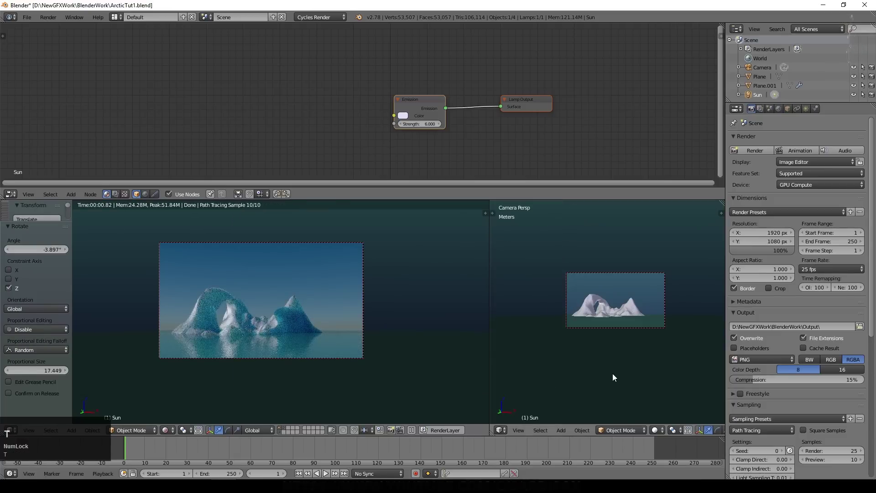
pyautogui.press('KP_7')
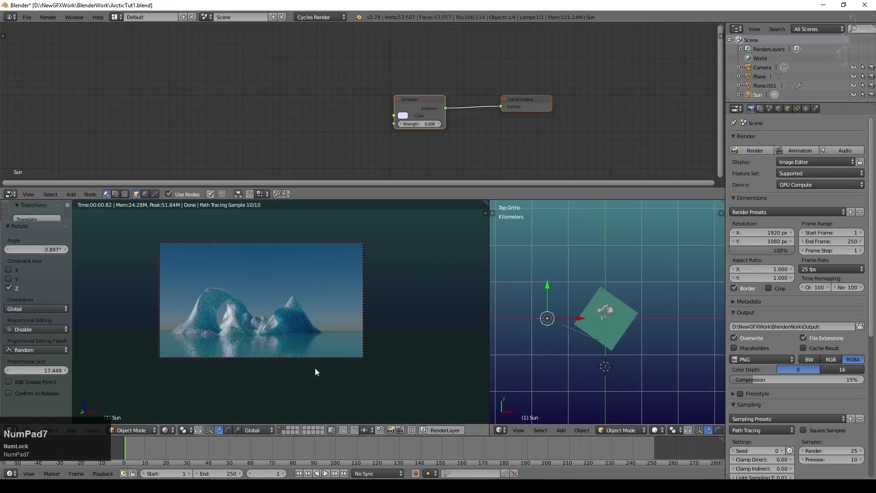
pyautogui.scroll(2, 297, 343)
pyautogui.press('r')
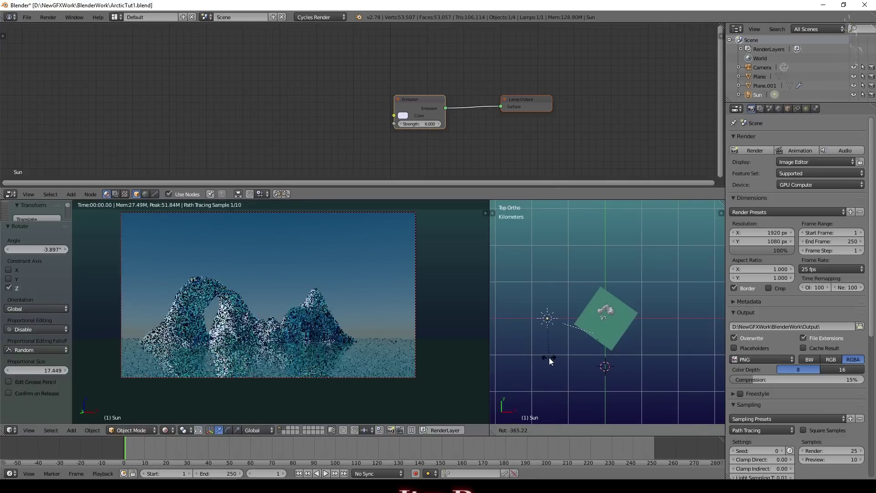
pyautogui.click(549, 357)
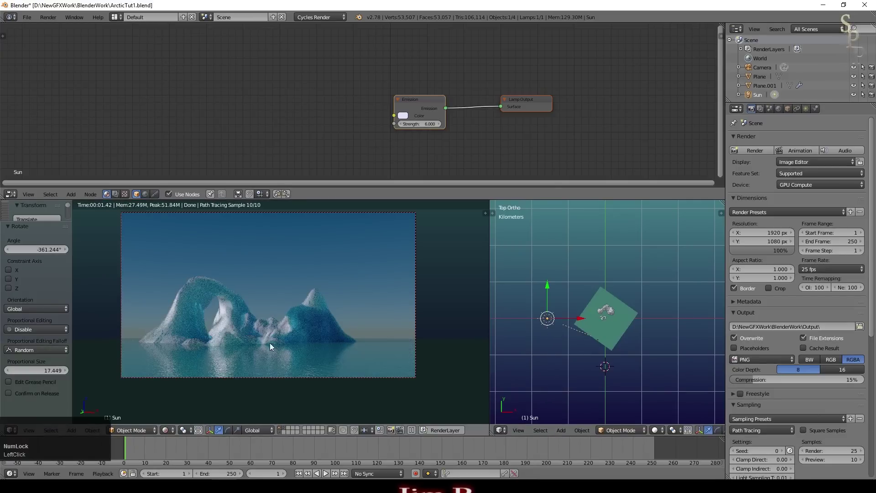
# Rotate the iceberg about 19.7° around the global Z axis.
pyautogui.rightClick(611, 315)
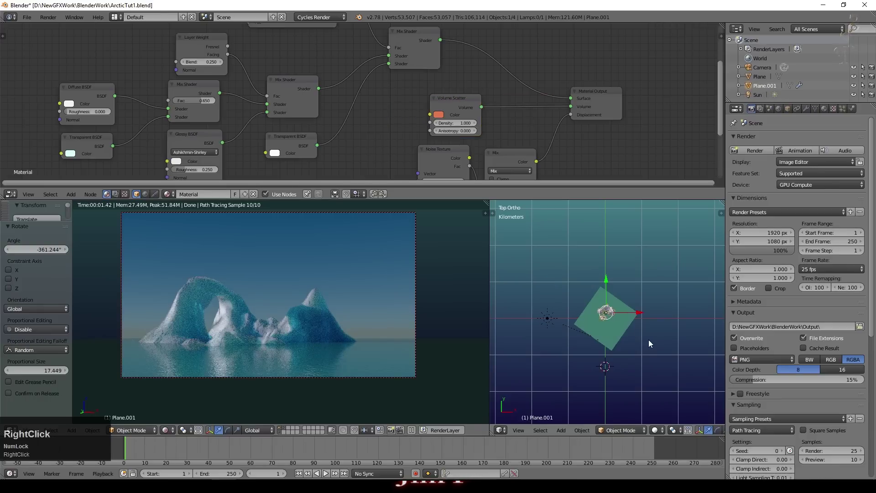
pyautogui.press('r')
pyautogui.press('z')
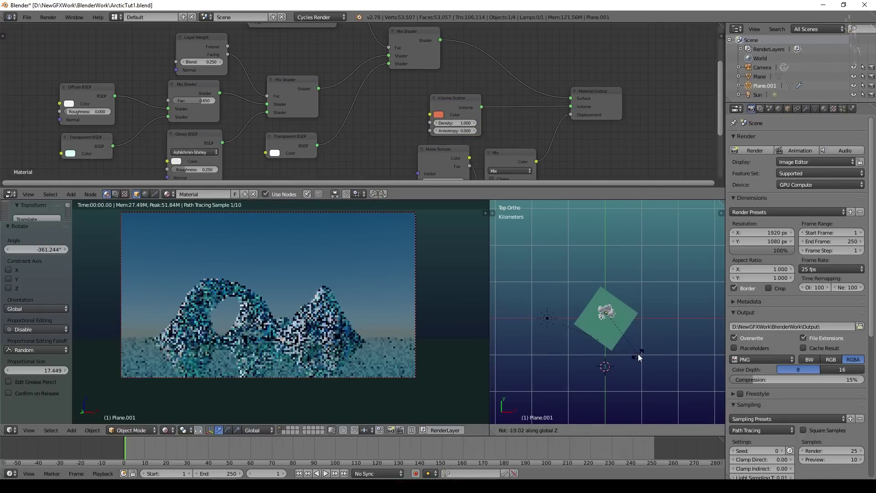
pyautogui.click(638, 357)
# Rotate the Sun in front view so its light falls more steeply onto the iceberg.
pyautogui.rightClick(547, 318)
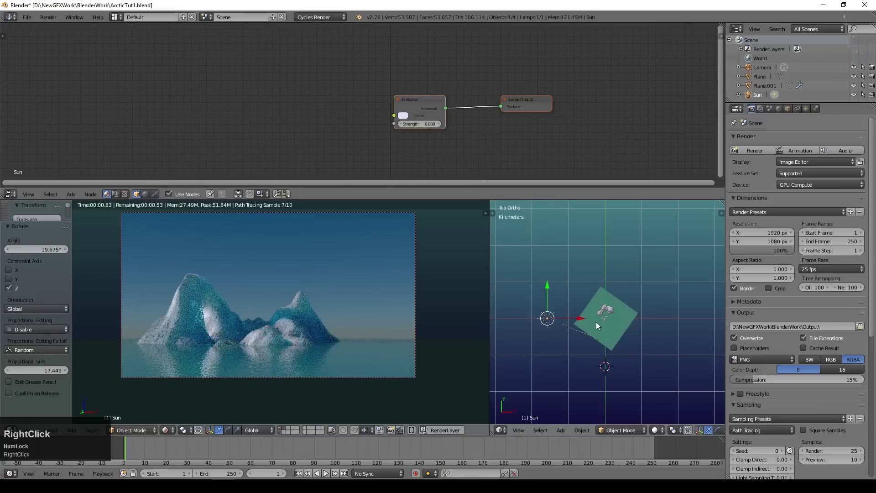
pyautogui.press('KP_1')
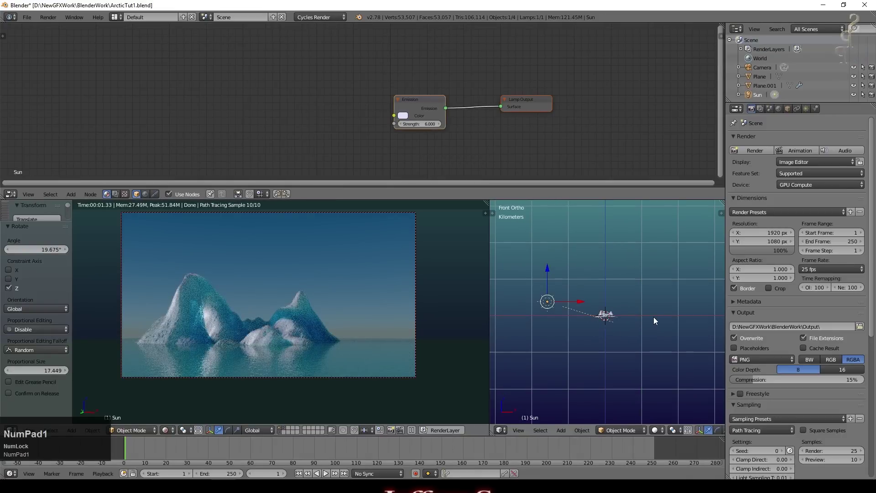
pyautogui.press('r')
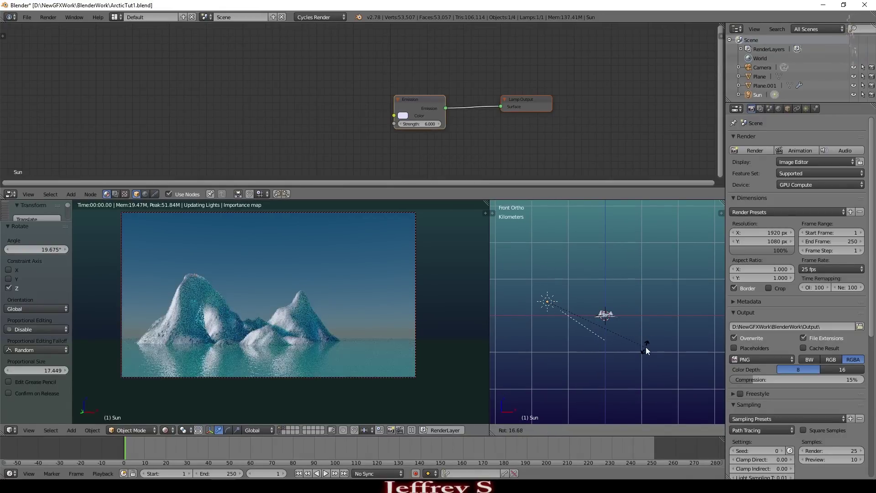
pyautogui.click(655, 344)
# Rotate the iceberg about -38.3° around the global Z axis.
pyautogui.scroll(5, 655, 329)
pyautogui.rightClick(606, 315)
pyautogui.press('r')
pyautogui.press('z')
pyautogui.click(683, 322)
# Set the render subdivisions of the iceberg's Subsurf modifier to 5.
pyautogui.click(757, 95)
pyautogui.click(765, 86)
pyautogui.click(806, 109)
pyautogui.click(795, 213)
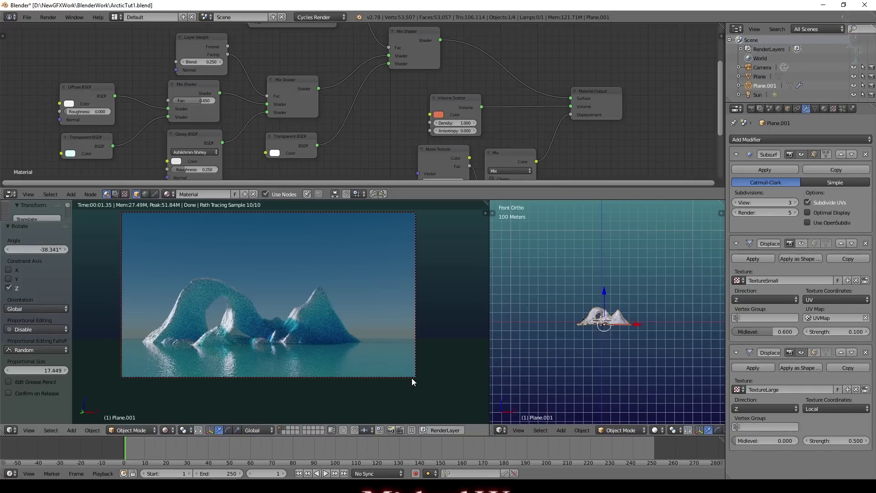
# Return the 3D view to Solid shading and merge the two viewports back into one.
pyautogui.click(165, 430)
pyautogui.click(196, 391)
pyautogui.moveTo(485, 201); pyautogui.dragTo(491, 202)
pyautogui.scroll(-5, 521, 320)
pyautogui.moveTo(521, 320); pyautogui.dragTo(511, 355, button='middle')
pyautogui.rightClick(536, 396)
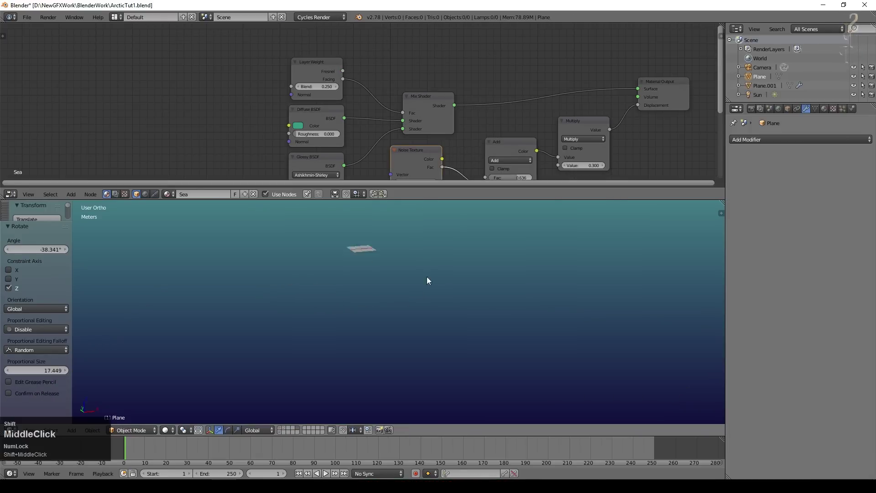
# Shrink the node editor area, add an ico sphere on the empty layer and set its Subdivisions to 1.
pyautogui.keyDown('shift'); pyautogui.moveTo(426, 277); pyautogui.dragTo(420, 323, button='middle'); pyautogui.keyUp('shift')
pyautogui.scroll(5, 416, 290)
pyautogui.moveTo(598, 199); pyautogui.dragTo(614, 142)
pyautogui.hotkey('shift', 'a')
pyautogui.moveTo(349, 264)
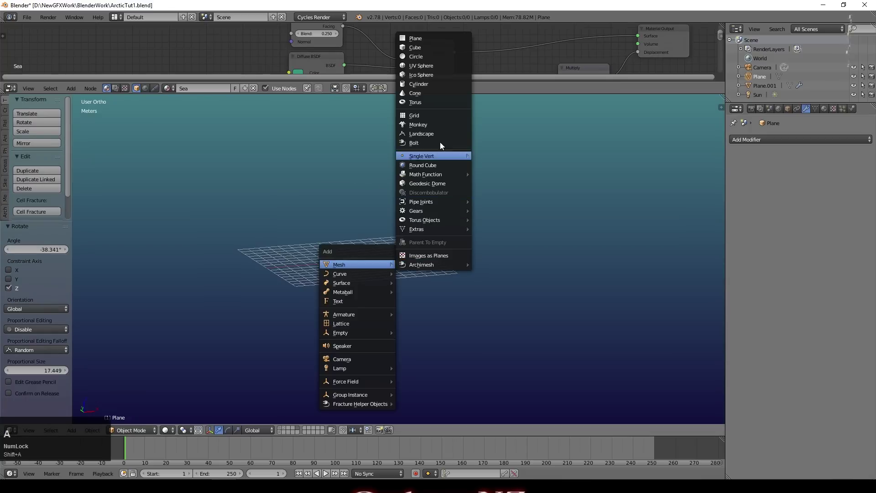
pyautogui.click(432, 74)
pyautogui.scroll(5, 397, 157)
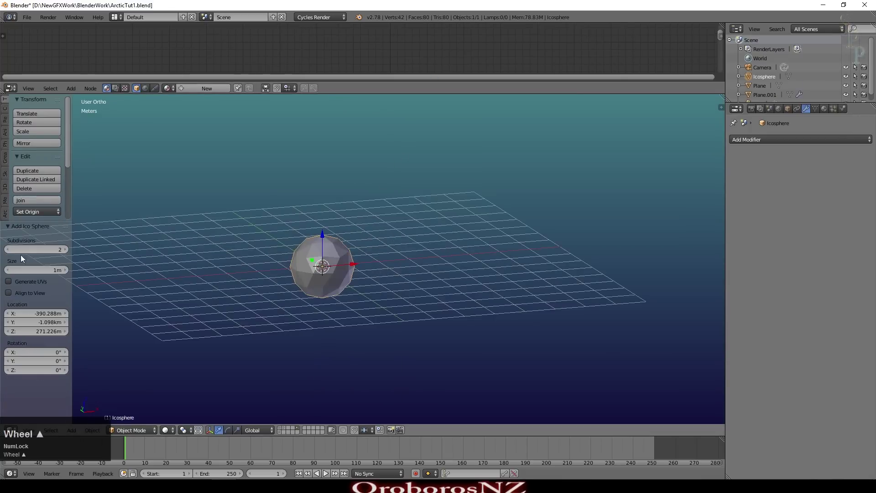
pyautogui.click(7, 249)
# Stretch the ico sphere along the global X axis to roughly three times its width.
pyautogui.press('s')
pyautogui.press('x')
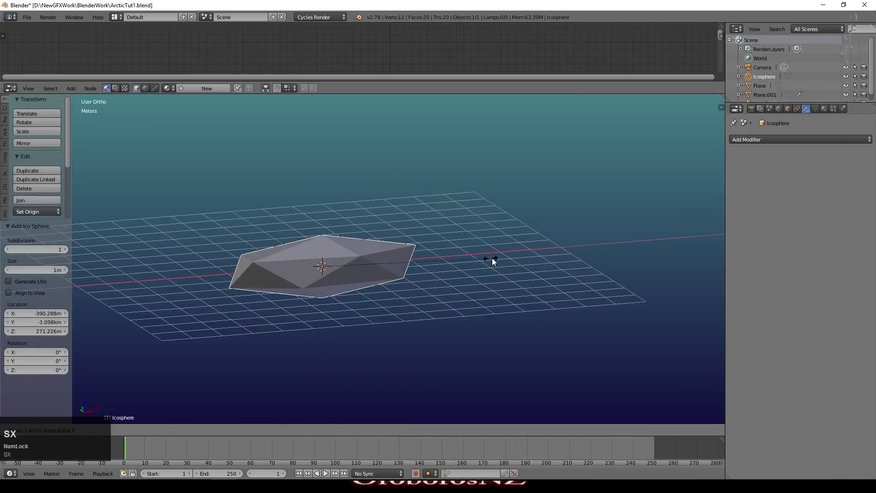
pyautogui.click(496, 258)
# Reshape the stretched ico sphere's vertices into an irregular ice chunk and duplicate it.
pyautogui.moveTo(389, 265); pyautogui.dragTo(402, 273, button='middle')
pyautogui.press('Tab')
pyautogui.rightClick(313, 285)
pyautogui.moveTo(290, 273); pyautogui.dragTo(273, 269)
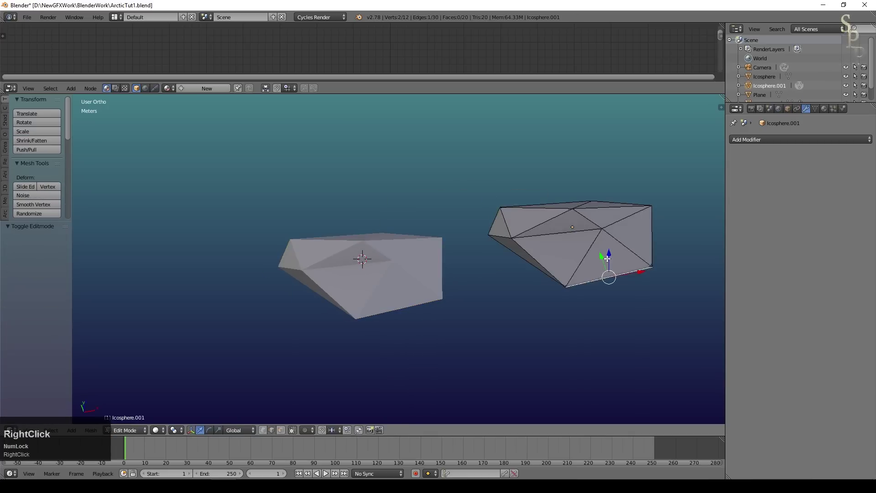
# Vary the duplicated chunk by moving one of its edges, and make further copies for a total of four ice chunks.
pyautogui.moveTo(602, 235); pyautogui.dragTo(534, 173)
pyautogui.moveTo(533, 173); pyautogui.dragTo(544, 250, button='middle')
pyautogui.rightClick(520, 319)
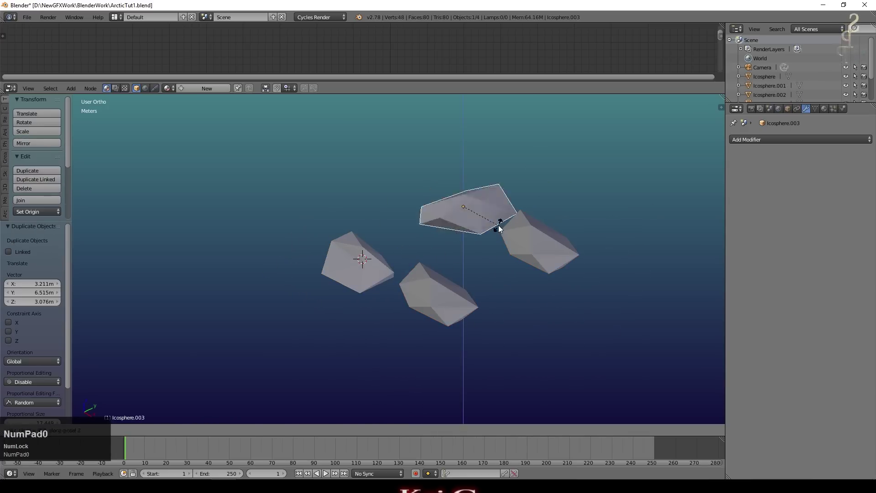
# Move individual vertices of the copied ice chunks in Edit Mode to give each one a different shape.
pyautogui.click(261, 431)
pyautogui.rightClick(485, 188)
pyautogui.click(465, 197)
pyautogui.rightClick(439, 208)
pyautogui.click(465, 197)
pyautogui.moveTo(465, 197); pyautogui.dragTo(460, 175)
pyautogui.press('Tab')
pyautogui.rightClick(527, 207)
pyautogui.press('Tab')
pyautogui.press('Tab')
# Assign the iceberg's existing material, named Material, to the original ice chunk.
pyautogui.rightClick(362, 258)
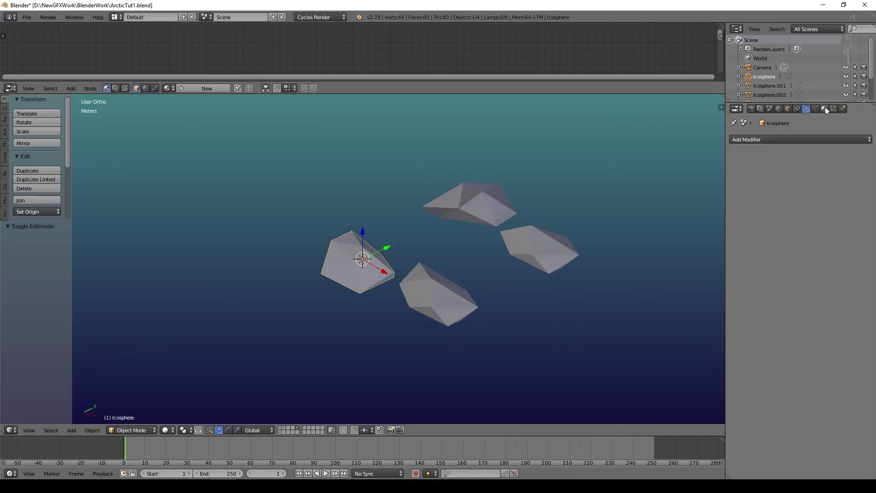
pyautogui.click(824, 108)
pyautogui.click(797, 170)
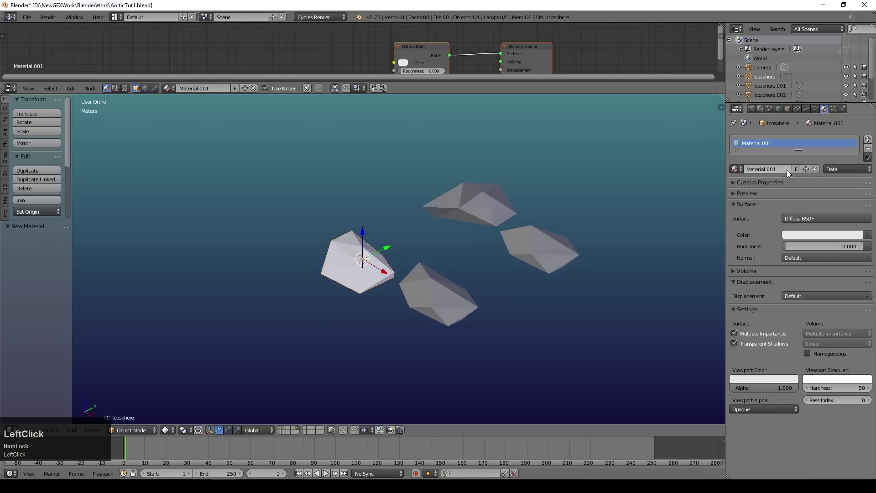
pyautogui.click(736, 170)
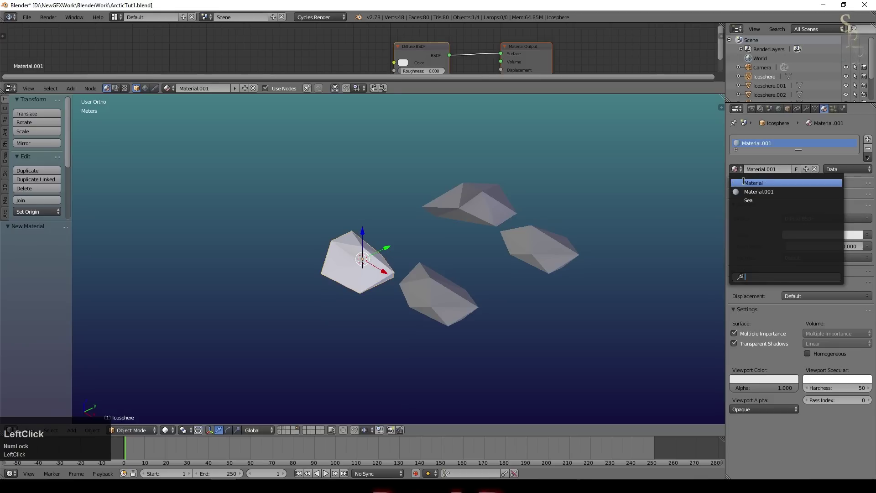
pyautogui.click(748, 182)
pyautogui.rightClick(475, 203)
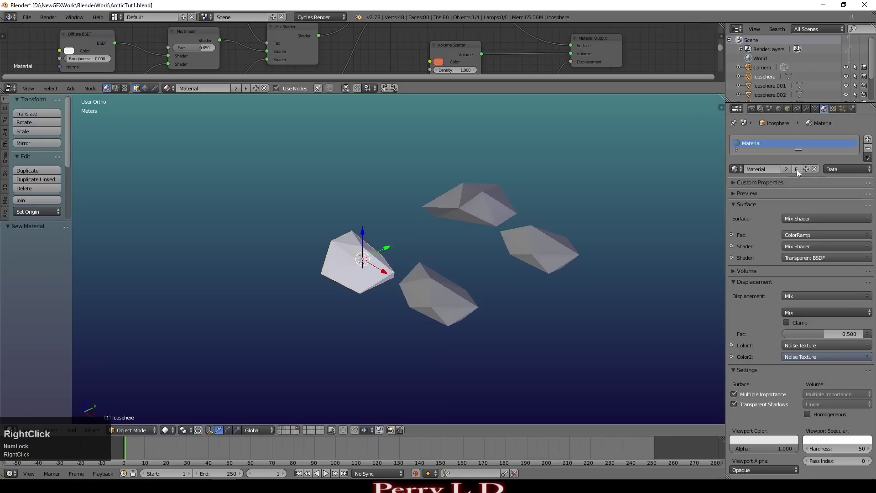
# Make the original ice chunk's material a single-user copy and rename it Parts.
pyautogui.click(785, 169)
pyautogui.click(780, 173)
pyautogui.press('Return')
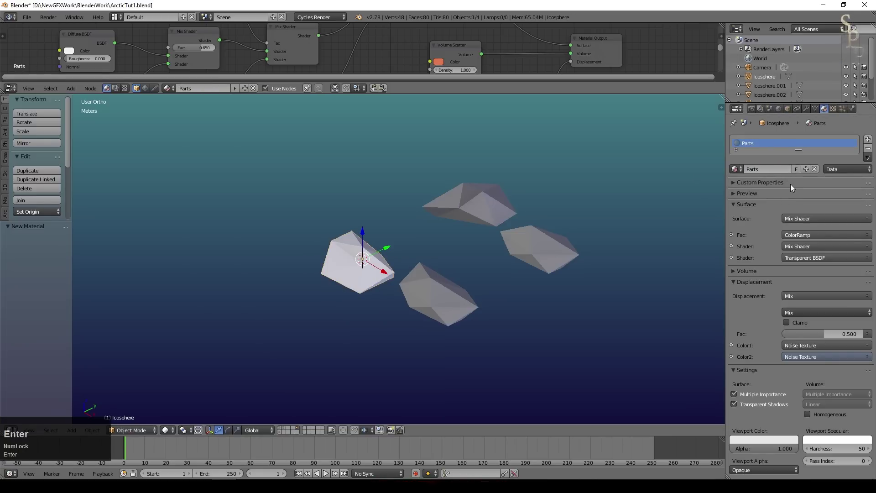
# Copy the original chunk's Parts material to the other three ice chunks.
pyautogui.rightClick(486, 220)
pyautogui.keyDown('shift'); pyautogui.rightClick(472, 300); pyautogui.keyUp('shift')
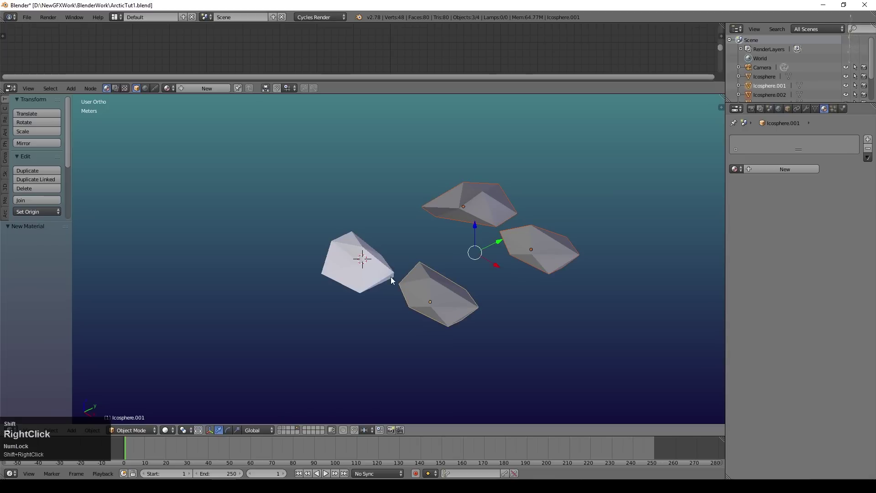
pyautogui.keyDown('shift'); pyautogui.rightClick(371, 272); pyautogui.keyUp('shift')
pyautogui.click(867, 157)
pyautogui.click(803, 173)
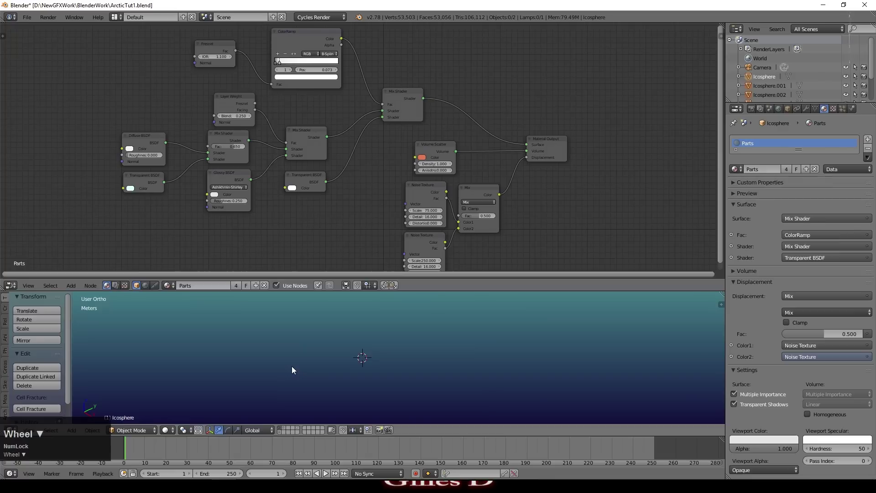
# Move and scale the four ice chunks together to place them over the sea plane near the iceberg.
pyautogui.scroll(-4, 357, 319)
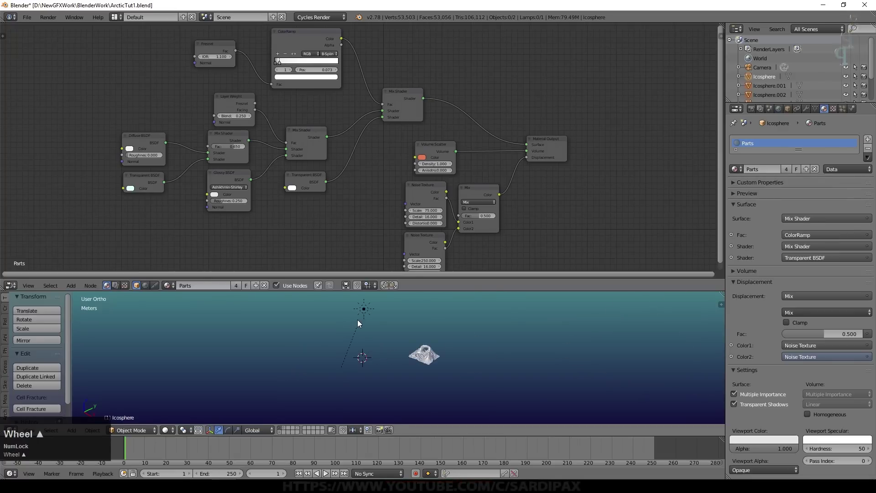
pyautogui.click(454, 329)
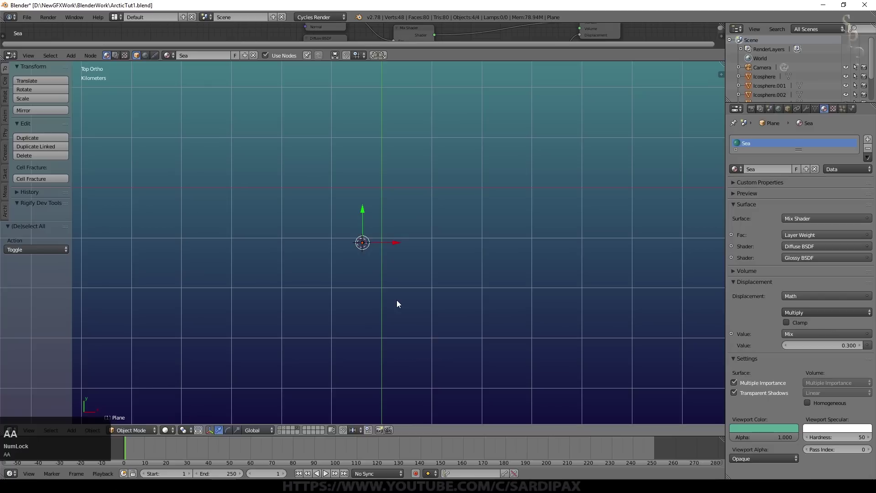
pyautogui.press('g')
pyautogui.click(418, 251)
pyautogui.press('s')
pyautogui.click(538, 245)
pyautogui.press('KP_Decimal')
pyautogui.press('g')
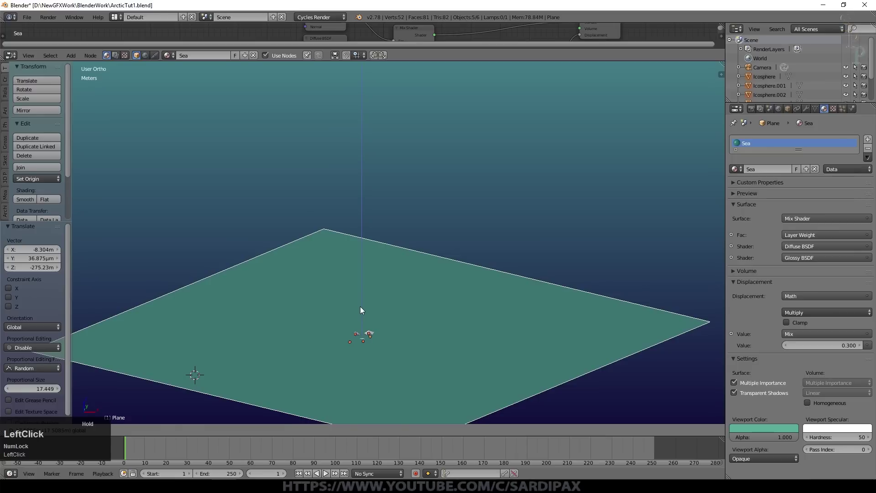
pyautogui.scroll(-2, 377, 329)
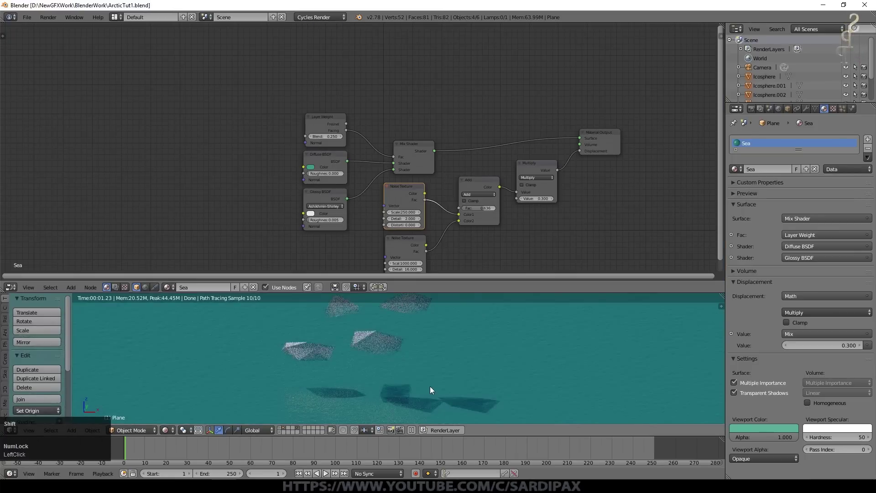
# Select one ice chunk in the rendered preview and delete the Volume Scatter node from its Parts material.
pyautogui.moveTo(429, 386); pyautogui.dragTo(426, 369, button='middle')
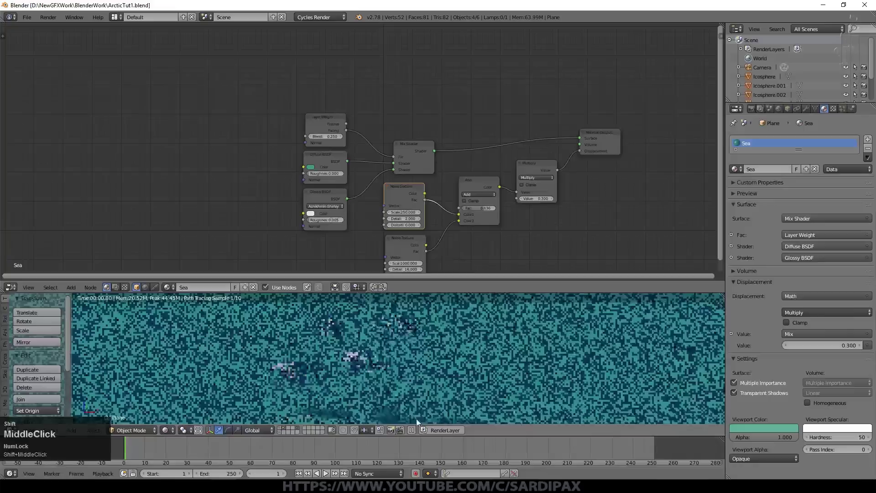
pyautogui.scroll(2, 426, 368)
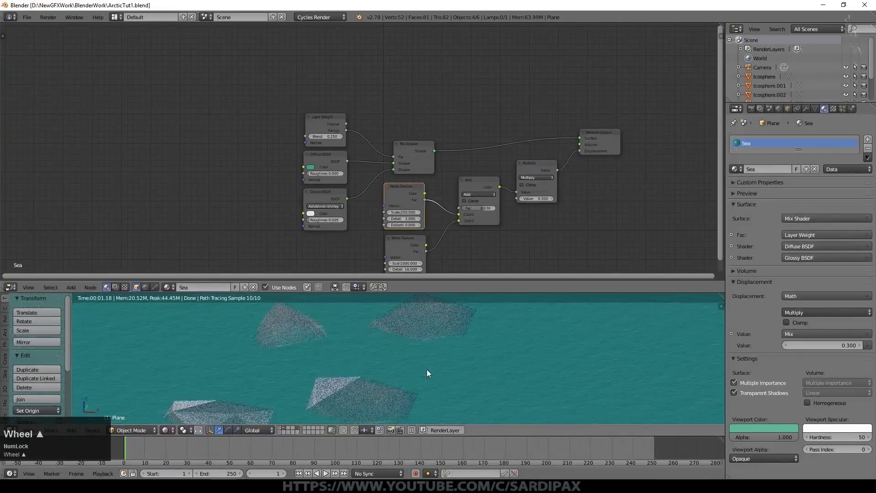
pyautogui.scroll(-2, 517, 364)
pyautogui.moveTo(516, 364); pyautogui.dragTo(512, 378, button='middle')
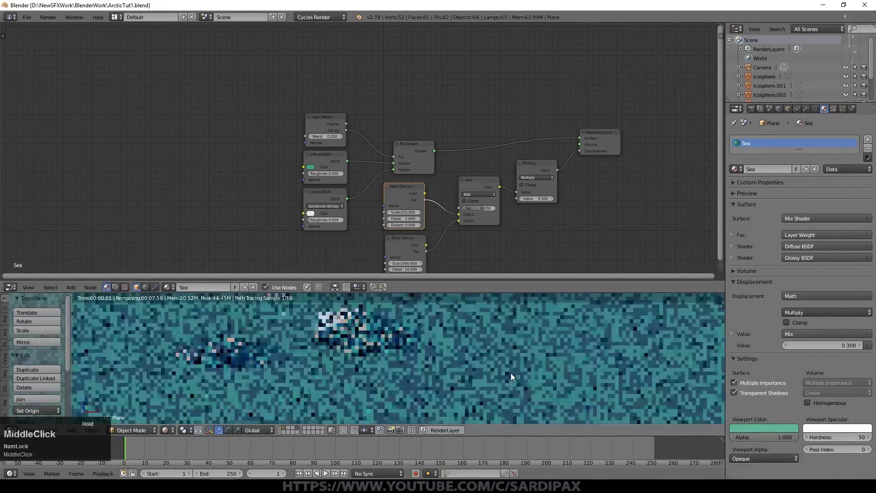
pyautogui.keyDown('shift'); pyautogui.moveTo(527, 167); pyautogui.dragTo(458, 105, button='middle'); pyautogui.keyUp('shift')
pyautogui.moveTo(491, 316); pyautogui.dragTo(498, 352, button='middle')
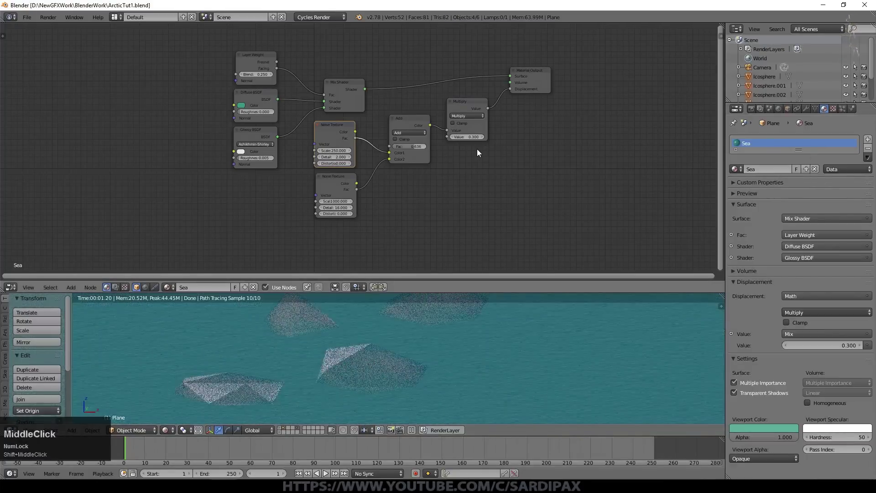
pyautogui.scroll(2, 477, 149)
pyautogui.rightClick(388, 354)
pyautogui.keyDown('shift'); pyautogui.moveTo(488, 174); pyautogui.dragTo(600, 254, button='middle'); pyautogui.keyUp('shift')
pyautogui.moveTo(586, 161); pyautogui.dragTo(550, 160)
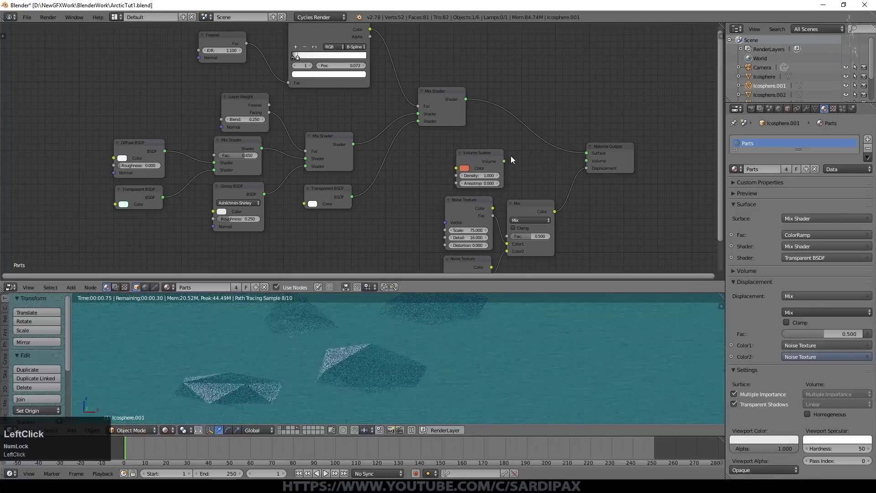
pyautogui.press('Delete')
# Remove the white Transparent BSDF and its mixing branch, and connect the Layer Weight-driven Mix Shader directly to the Material Output's Surface.
pyautogui.moveTo(417, 166); pyautogui.dragTo(423, 176, button='middle')
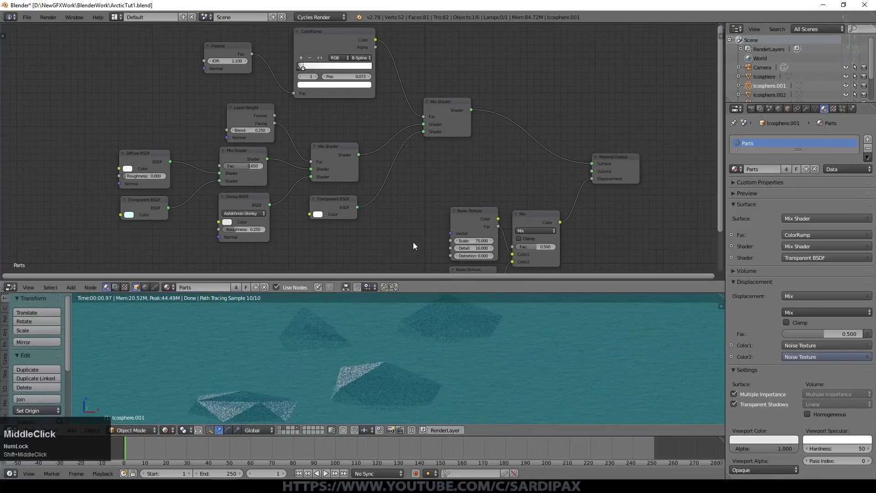
pyautogui.moveTo(303, 68); pyautogui.dragTo(372, 70)
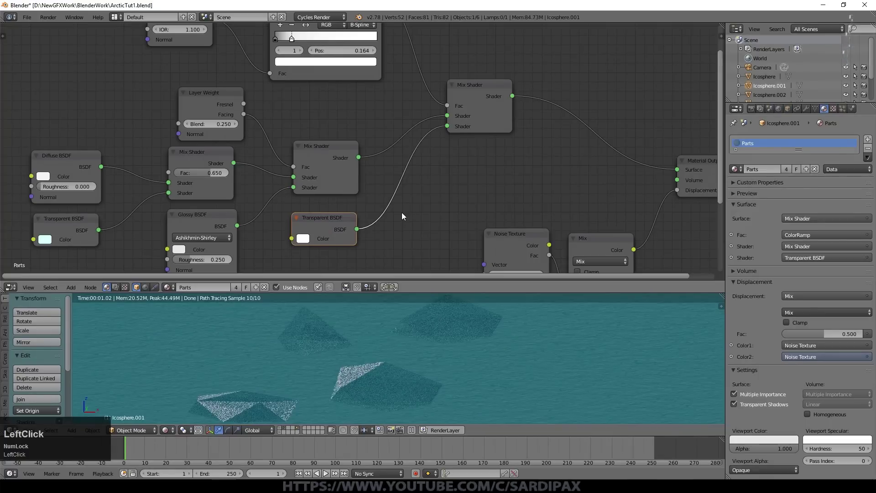
pyautogui.press('Delete')
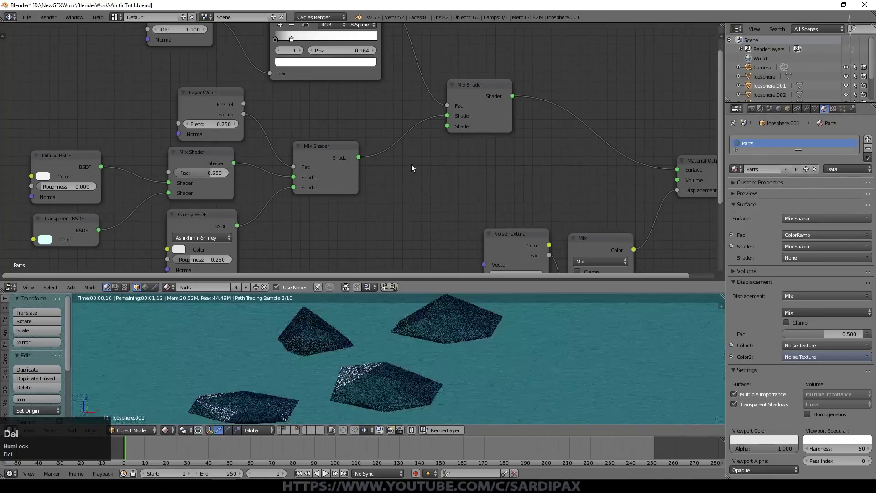
pyautogui.moveTo(359, 157); pyautogui.dragTo(679, 170)
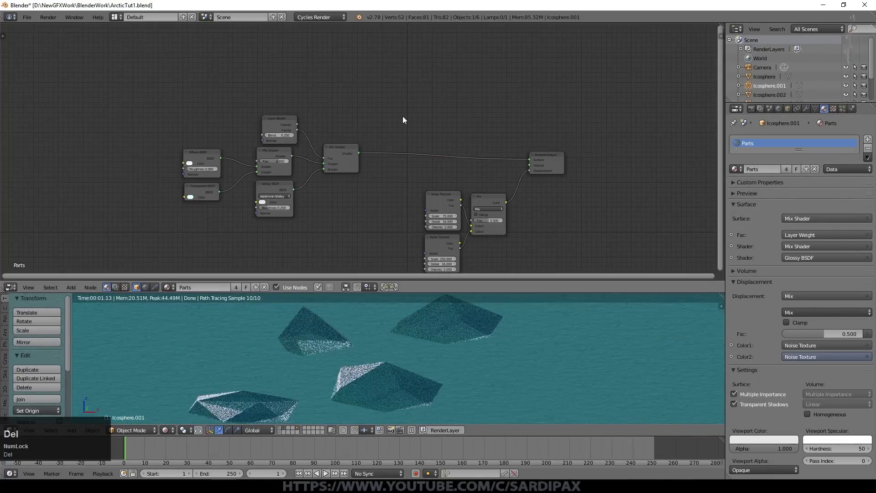
pyautogui.scroll(2, 402, 117)
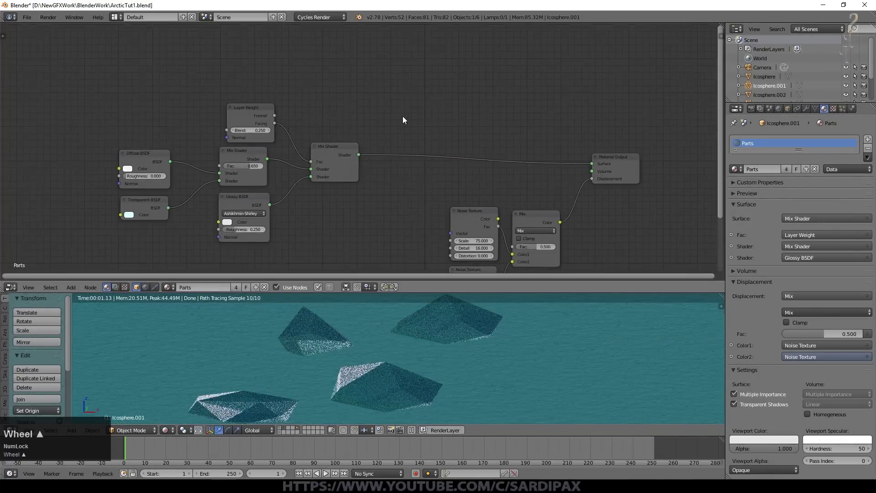
# Set the Diffuse/Transparent Mix Shader factor to about 0.532 and the Glossy BSDF roughness to about 0.417 in the Parts material.
pyautogui.scroll(2, 402, 117)
pyautogui.moveTo(338, 218); pyautogui.dragTo(349, 218)
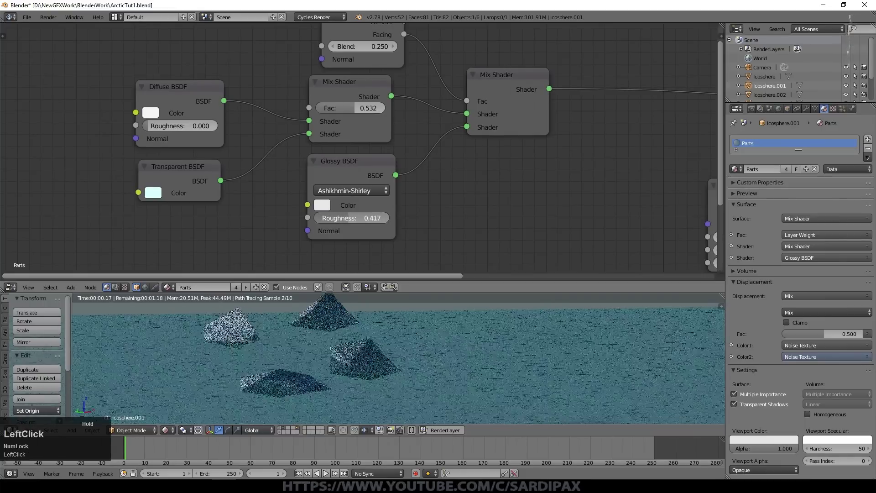
# Select all four smooth-shaded ice chunks and put them into a new object group.
pyautogui.scroll(-2, 51, 367)
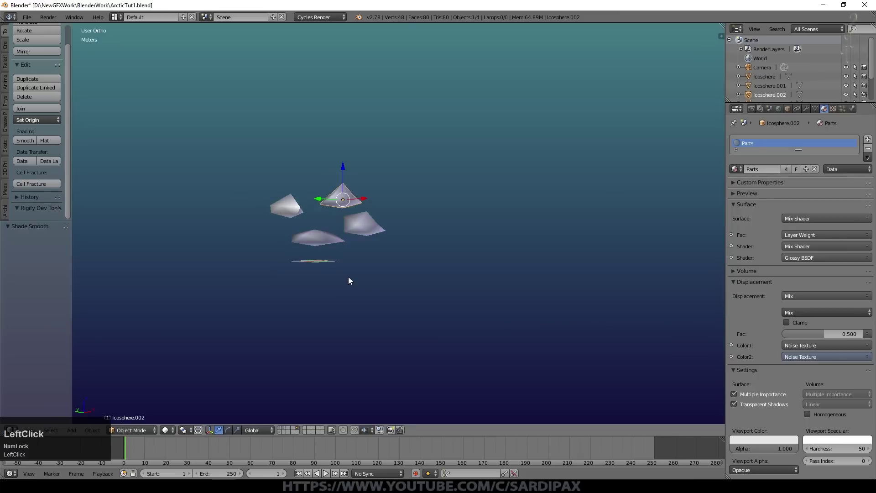
pyautogui.keyDown('shift'); pyautogui.rightClick(369, 220); pyautogui.keyUp('shift')
pyautogui.keyDown('shift'); pyautogui.rightClick(327, 236); pyautogui.keyUp('shift')
pyautogui.keyDown('shift'); pyautogui.rightClick(338, 207); pyautogui.keyUp('shift')
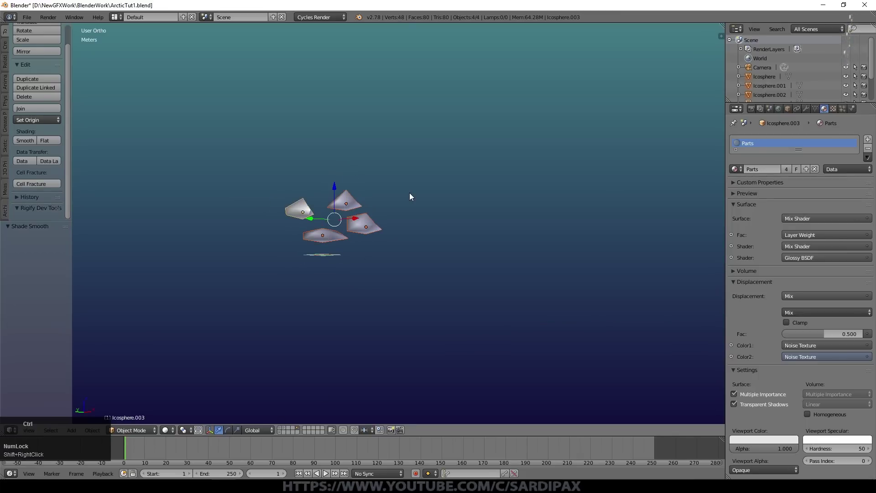
pyautogui.hotkey('ctrl', 'g')
pyautogui.click(45, 249)
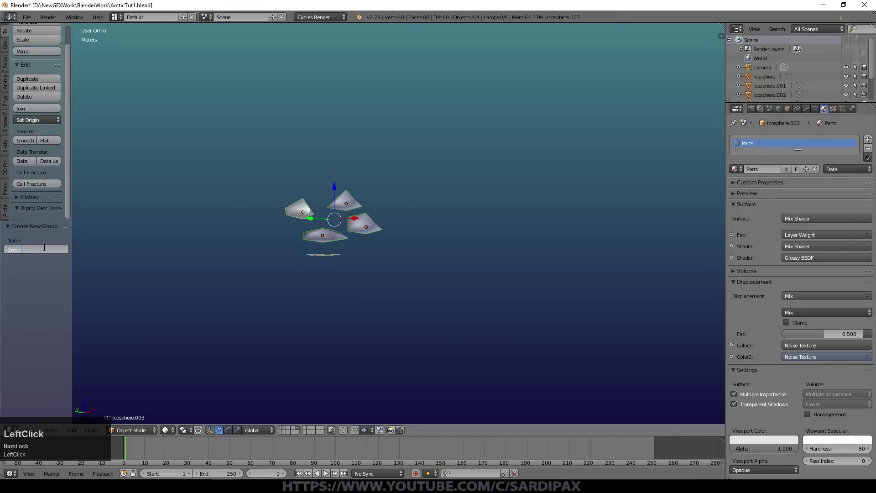
pyautogui.press('Return')
# Add a particle system to the sea plane and name both the system and its settings Large.
pyautogui.click(279, 428)
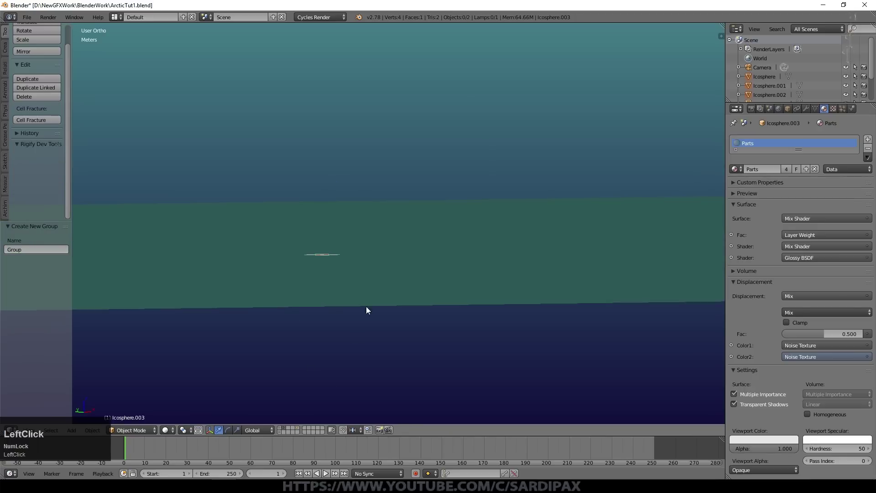
pyautogui.rightClick(368, 299)
pyautogui.scroll(-2, 390, 255)
pyautogui.click(842, 108)
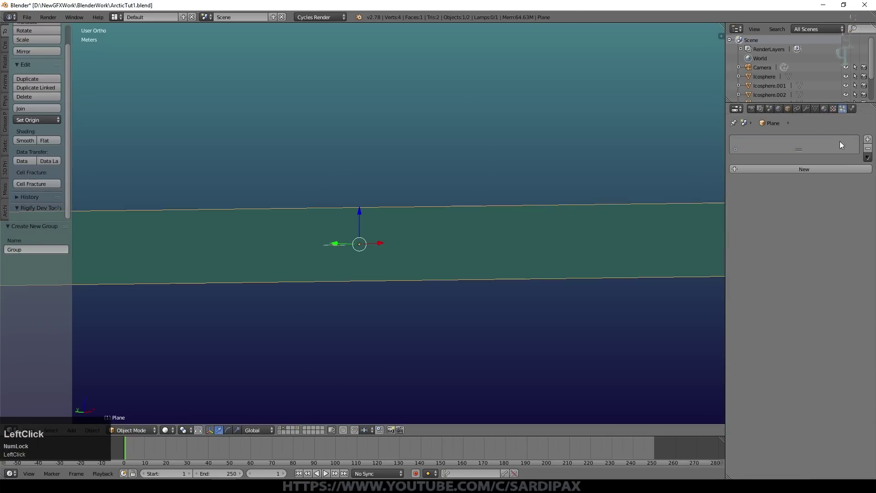
pyautogui.click(842, 169)
pyautogui.doubleClick(758, 143)
pyautogui.write('Large')
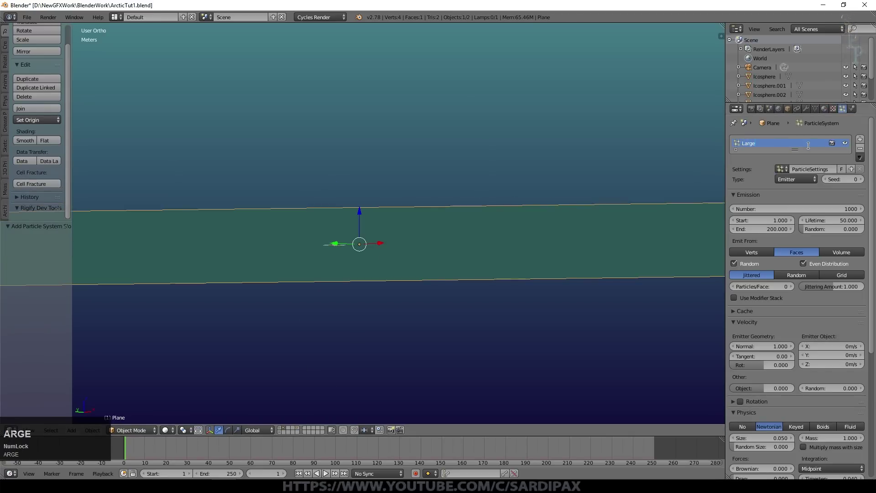
pyautogui.press('Return')
pyautogui.click(816, 168)
pyautogui.write('Large')
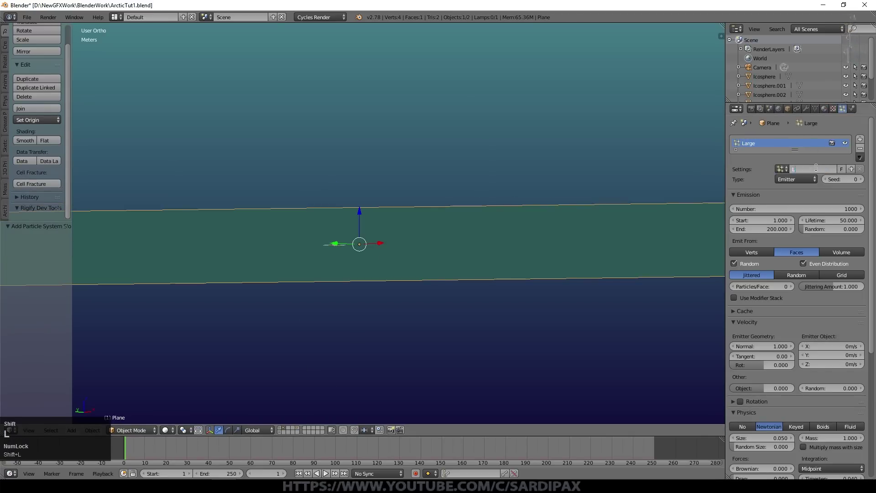
pyautogui.press('Return')
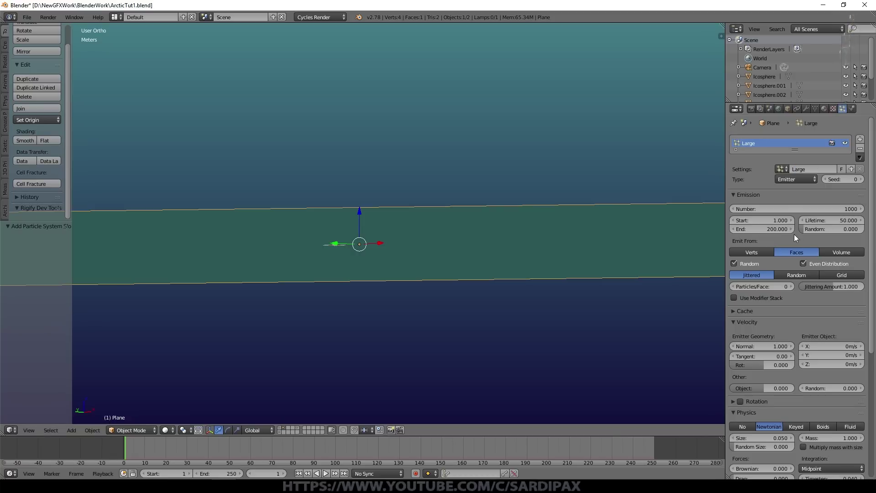
# Set the Large particles' emission end to frame 1, with Random distribution and Use Modifier Stack enabled.
pyautogui.click(770, 230)
pyautogui.write('1')
pyautogui.press('KP_Enter')
pyautogui.click(802, 273)
pyautogui.click(754, 290)
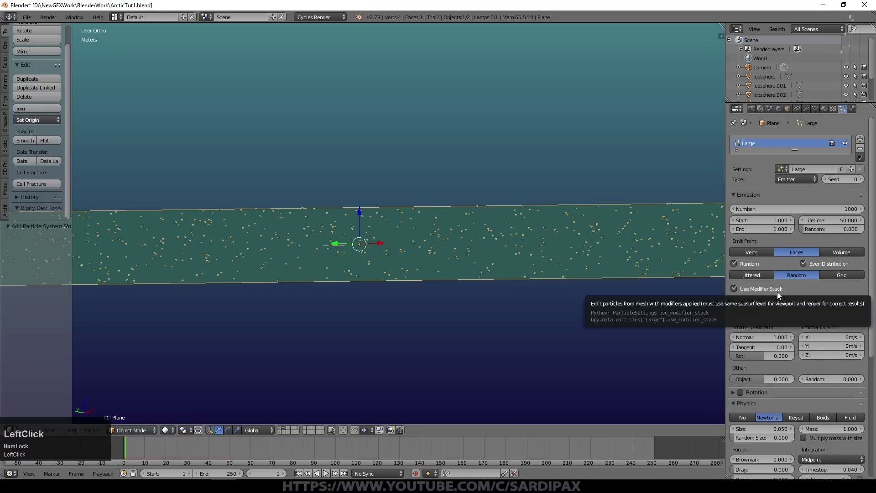
pyautogui.scroll(-5, 776, 292)
# Select the four ice chunks on their own layer and rotate them 90° about the Y axis.
pyautogui.click(297, 428)
pyautogui.rightClick(319, 214)
pyautogui.keyDown('shift'); pyautogui.rightClick(352, 209); pyautogui.keyUp('shift')
pyautogui.keyDown('shift'); pyautogui.rightClick(361, 221); pyautogui.keyUp('shift')
pyautogui.keyDown('shift'); pyautogui.rightClick(338, 234); pyautogui.keyUp('shift')
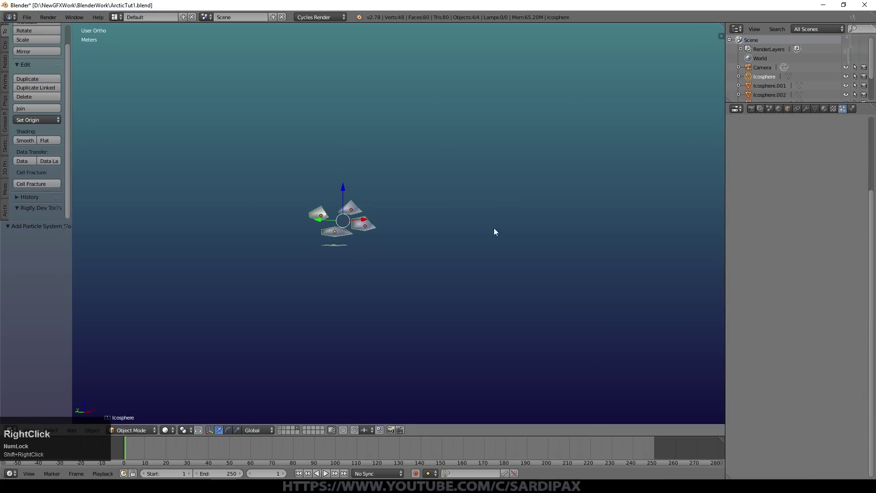
pyautogui.press('r')
pyautogui.press('y')
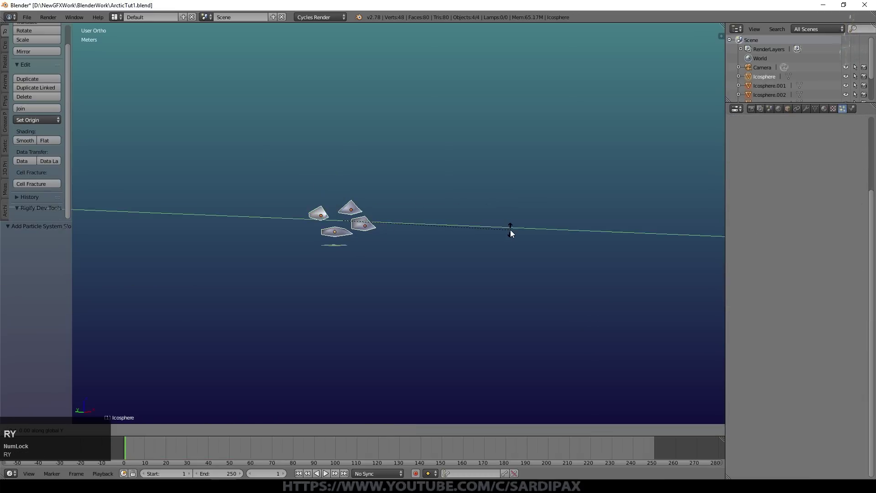
pyautogui.press('KP_9')
pyautogui.press('KP_0')
pyautogui.press('KP_Enter')
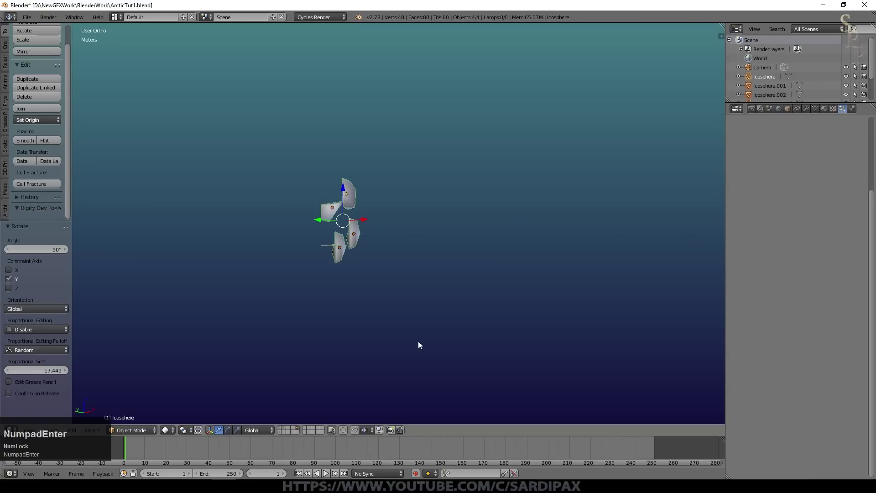
# Enable particle Rotation on the sea plane, with orientation random 0.291, phase 1.000 and random phase 2.000.
pyautogui.click(285, 428)
pyautogui.scroll(2, 364, 270)
pyautogui.rightClick(364, 270)
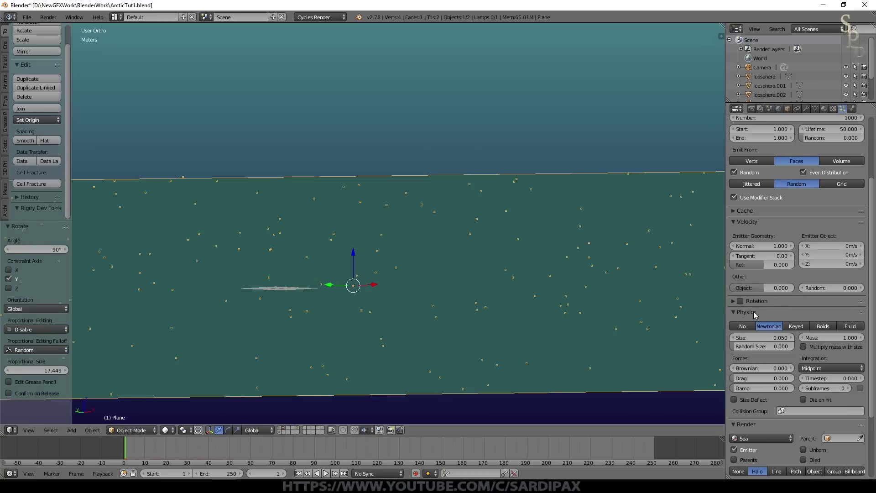
pyautogui.click(740, 302)
pyautogui.click(733, 301)
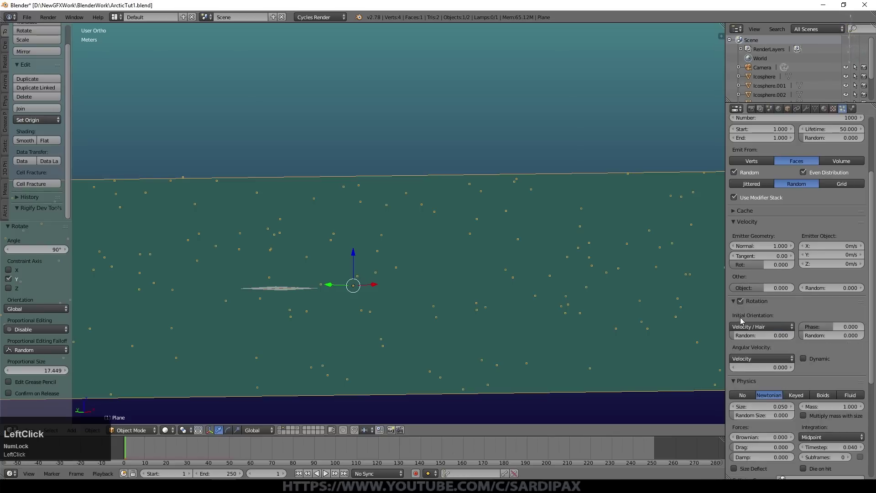
pyautogui.moveTo(746, 335); pyautogui.dragTo(751, 335)
pyautogui.moveTo(810, 328); pyautogui.dragTo(833, 338)
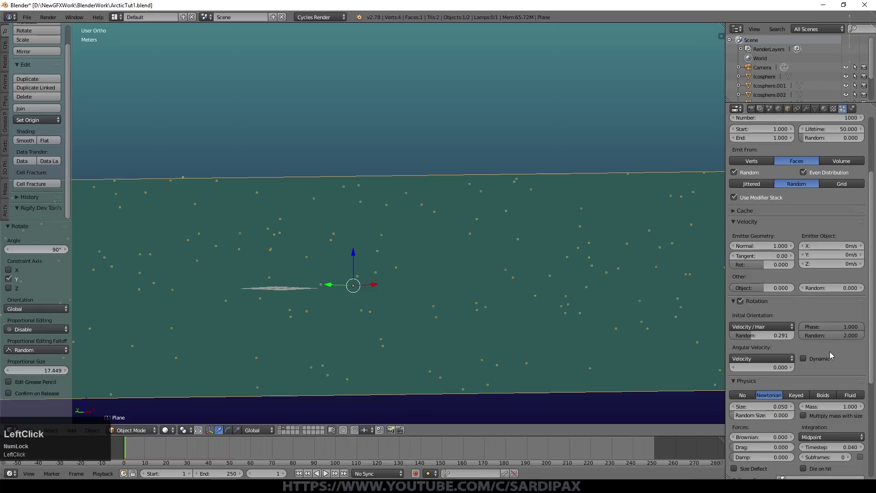
# Set the Large particles' physics type to No and their render type to Group.
pyautogui.click(741, 395)
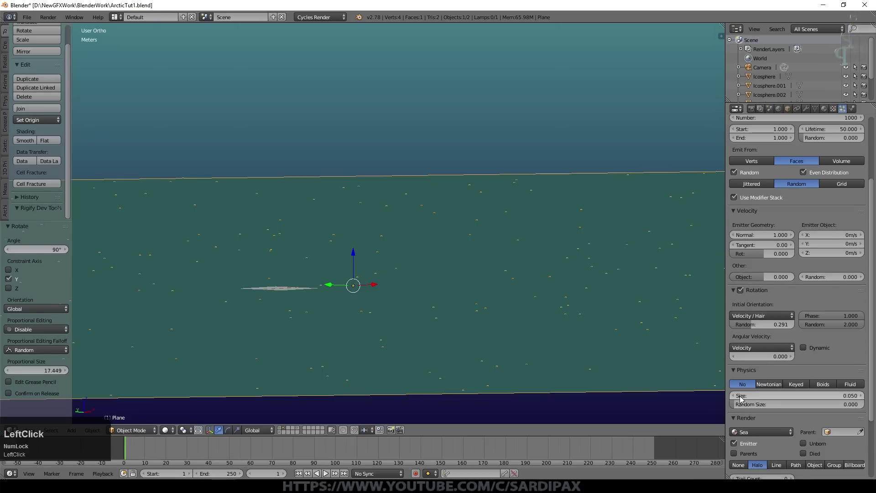
pyautogui.scroll(-4, 753, 397)
pyautogui.click(833, 392)
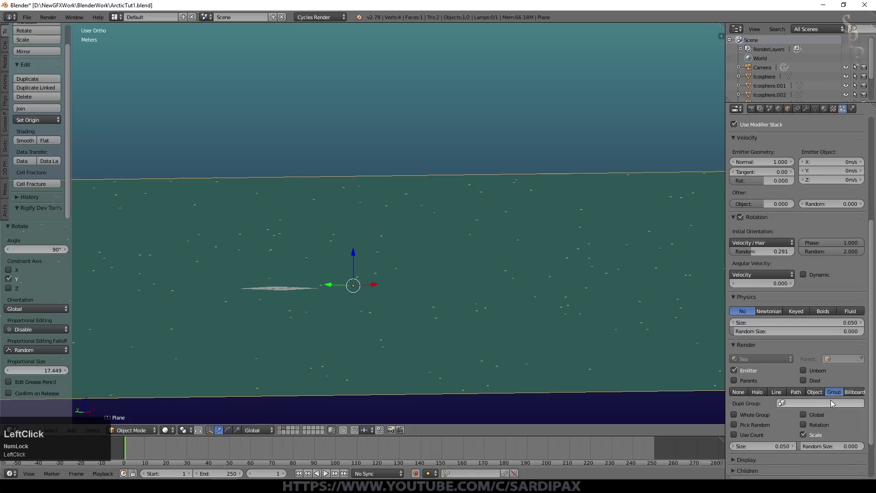
# Set the Large particles' dupli group to Group, enabling Rotation and Pick Random, with random size 1.000.
pyautogui.click(831, 403)
pyautogui.click(789, 309)
pyautogui.click(804, 424)
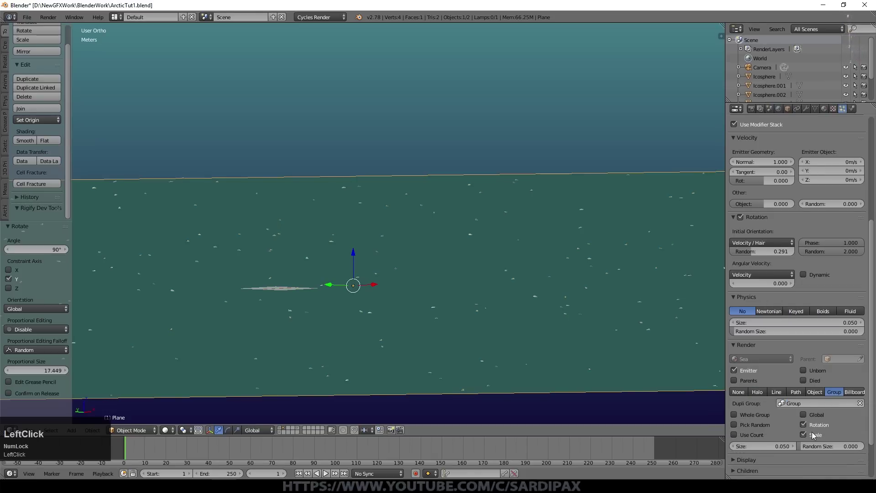
pyautogui.click(734, 424)
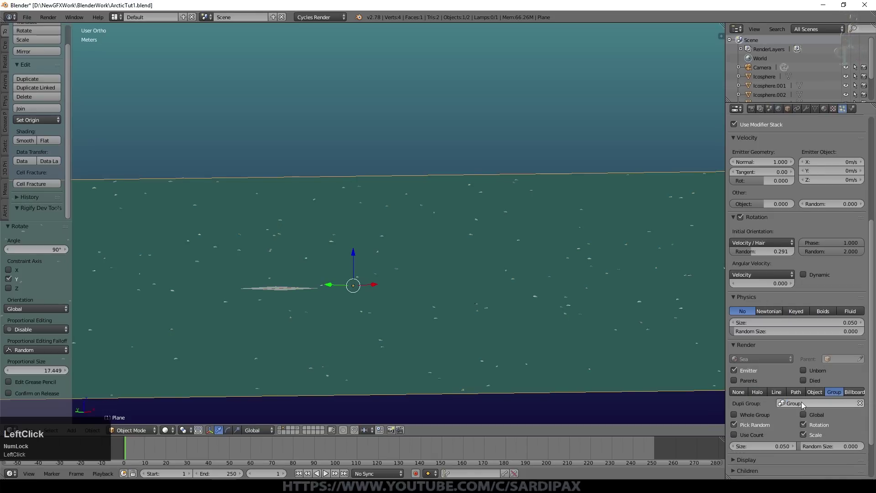
pyautogui.moveTo(808, 446); pyautogui.dragTo(863, 446)
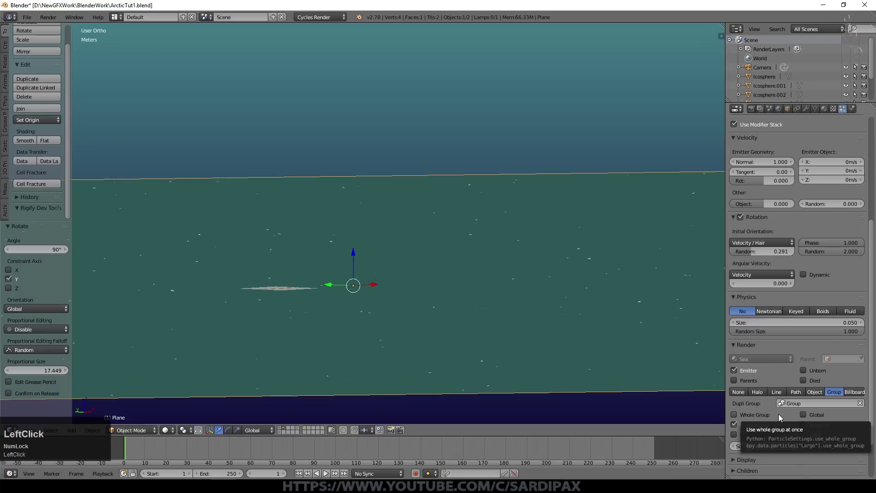
# Set the Large particles' size to 0.150, switch to the camera view and show the iceberg's layer as well.
pyautogui.click(763, 447)
pyautogui.write('.15')
pyautogui.press('KP_Enter')
pyautogui.press('KP_0')
pyautogui.scroll(5, 434, 274)
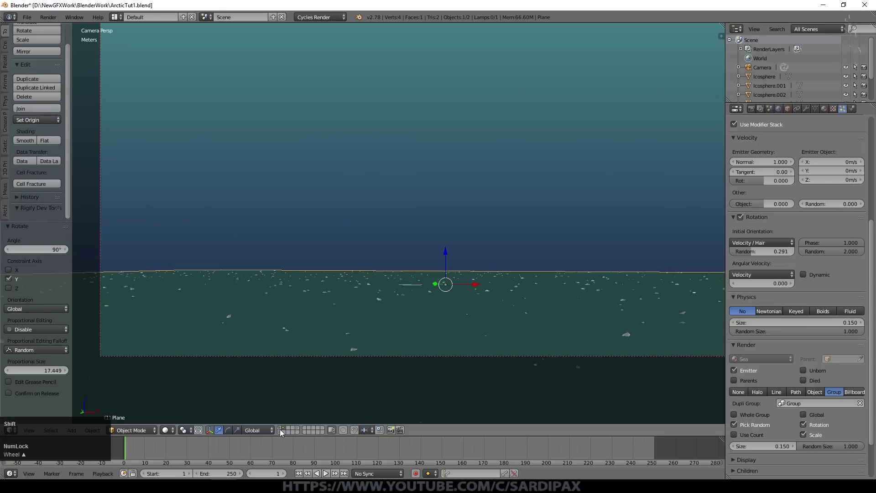
pyautogui.keyDown('shift'); pyautogui.click(280, 429); pyautogui.keyUp('shift')
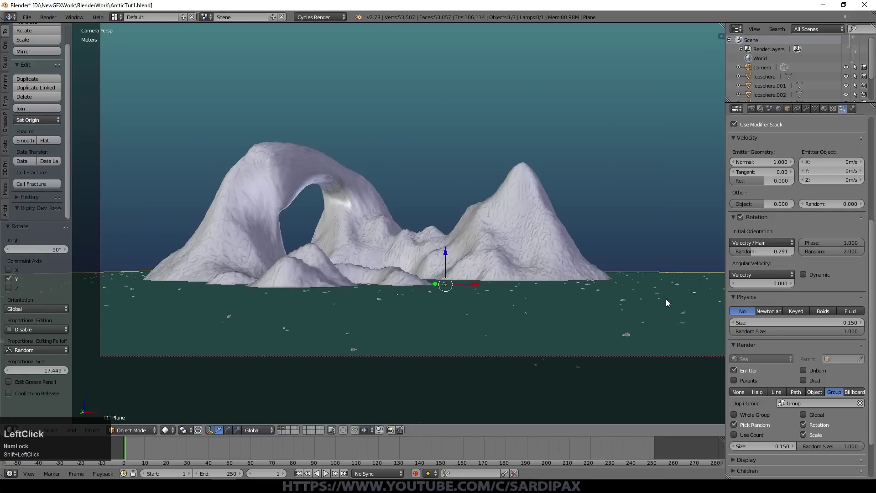
# Add a second particle system to the sea plane from a single-user copy of the Large settings and name it Small.
pyautogui.click(843, 110)
pyautogui.scroll(8, 870, 128)
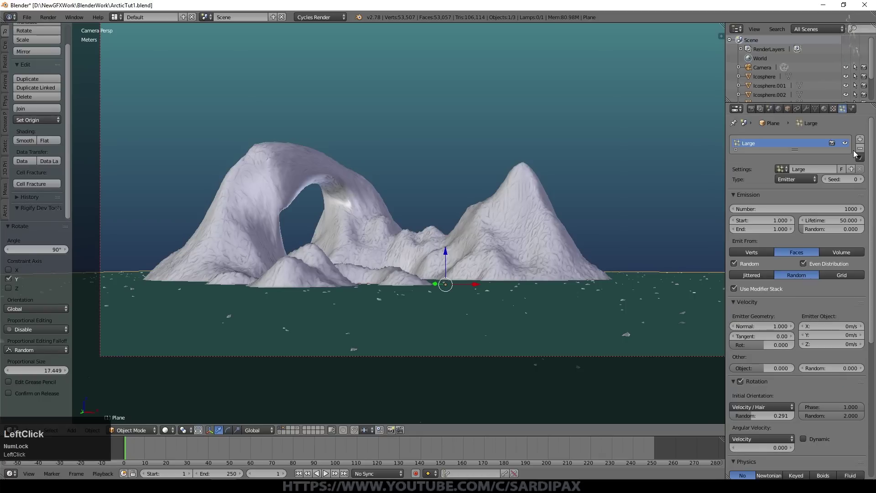
pyautogui.click(860, 139)
pyautogui.click(777, 170)
pyautogui.click(761, 185)
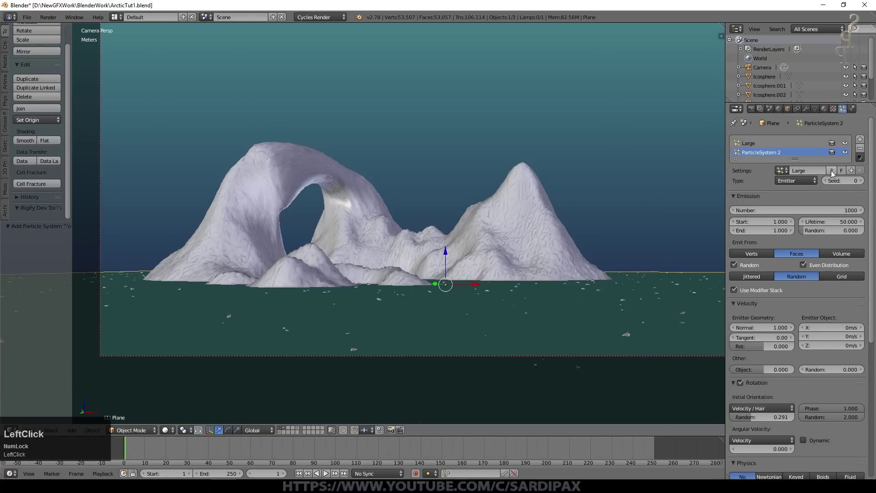
pyautogui.click(831, 170)
pyautogui.doubleClick(758, 154)
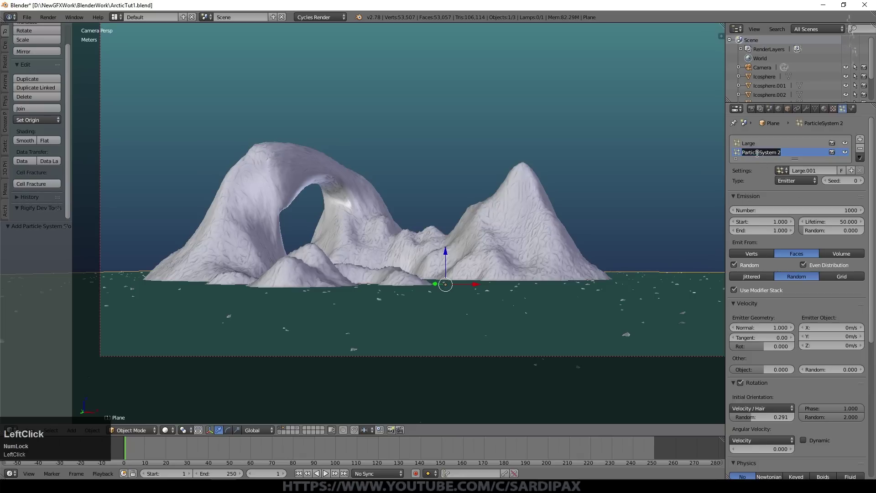
pyautogui.write('Small')
# Set the Small particle system's number to 10000 and its size to 0.04.
pyautogui.click(802, 212)
pyautogui.click(802, 212)
pyautogui.write('10')
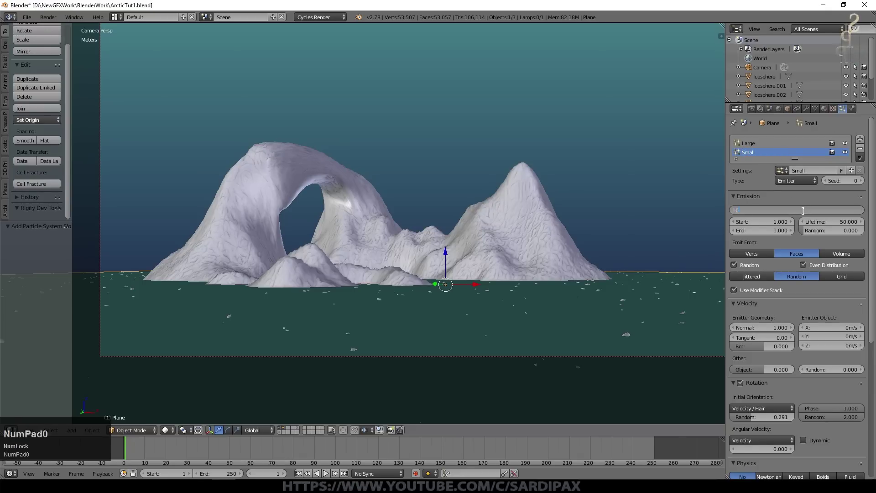
pyautogui.scroll(-5, 782, 276)
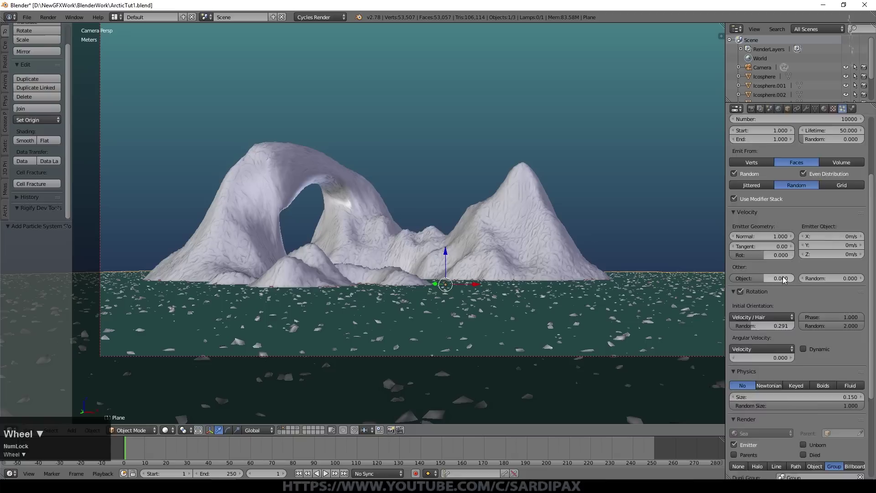
pyautogui.scroll(-6, 783, 279)
pyautogui.click(771, 394)
pyautogui.write('.04')
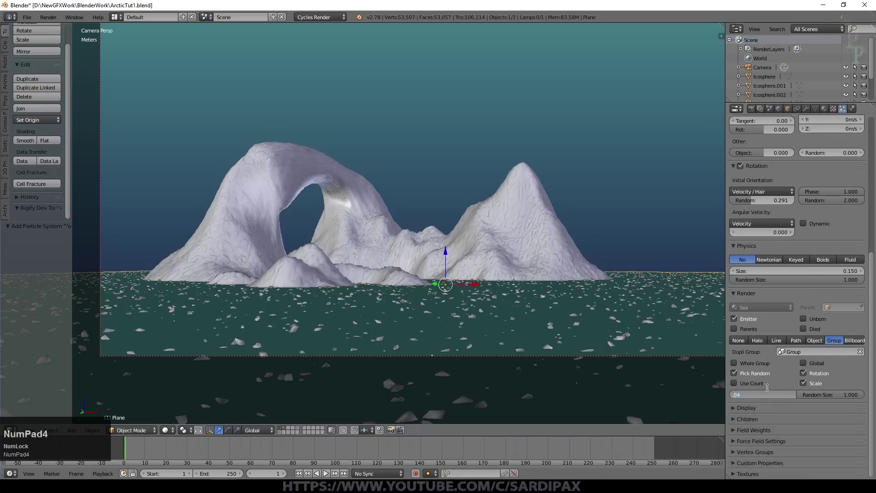
pyautogui.press('KP_Enter')
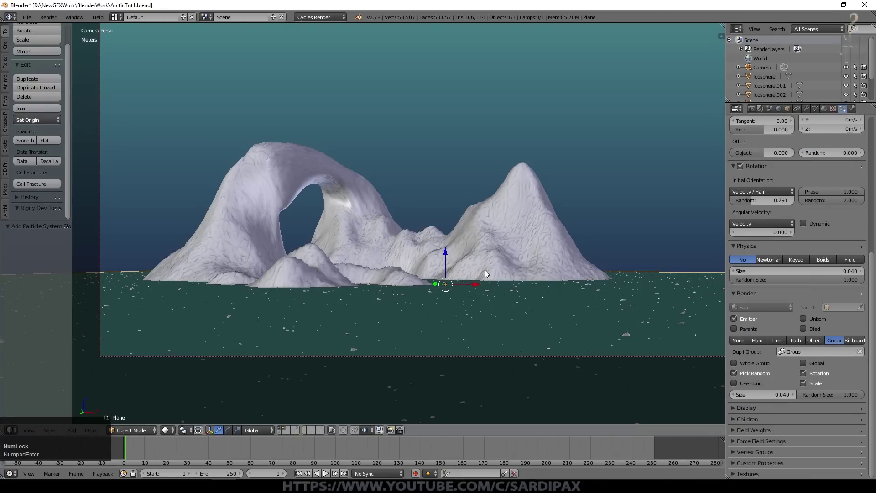
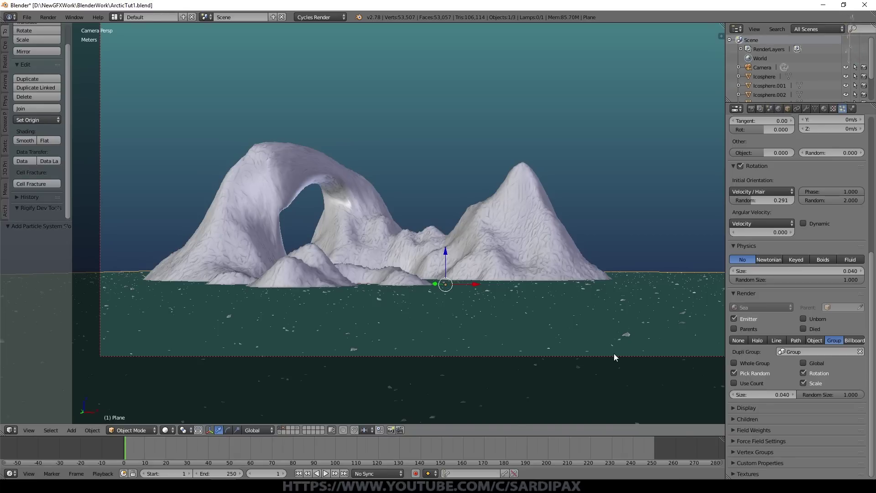
# Set the render resolution scale to 50% and render the current frame.
pyautogui.click(750, 109)
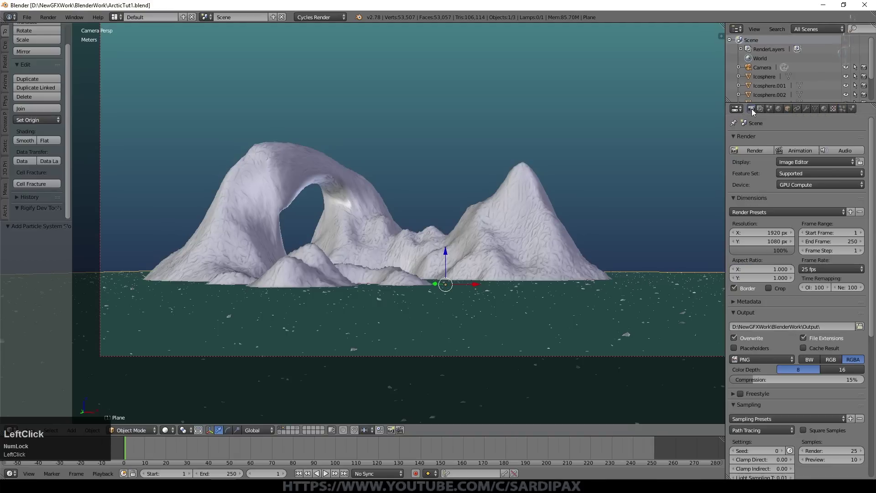
pyautogui.click(775, 250)
pyautogui.write('50')
pyautogui.press('KP_Enter')
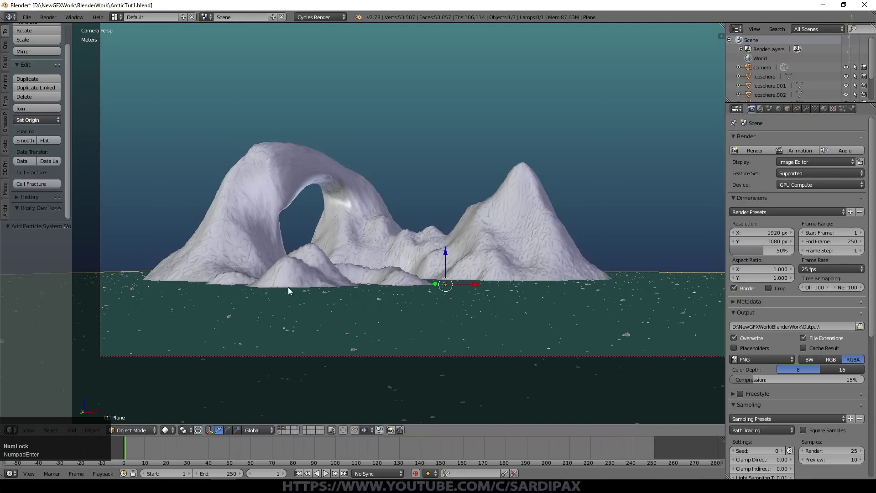
pyautogui.press('F12')
pyautogui.scroll(1, 538, 345)
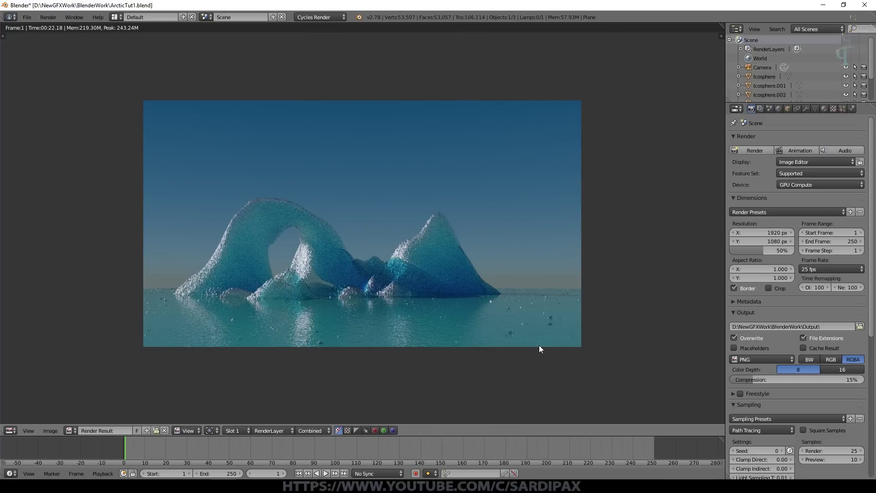
# Split the render view, turn the upper area into a compositing Node Editor and enable Use Nodes.
pyautogui.moveTo(721, 34); pyautogui.dragTo(70, 136)
pyautogui.click(10, 159)
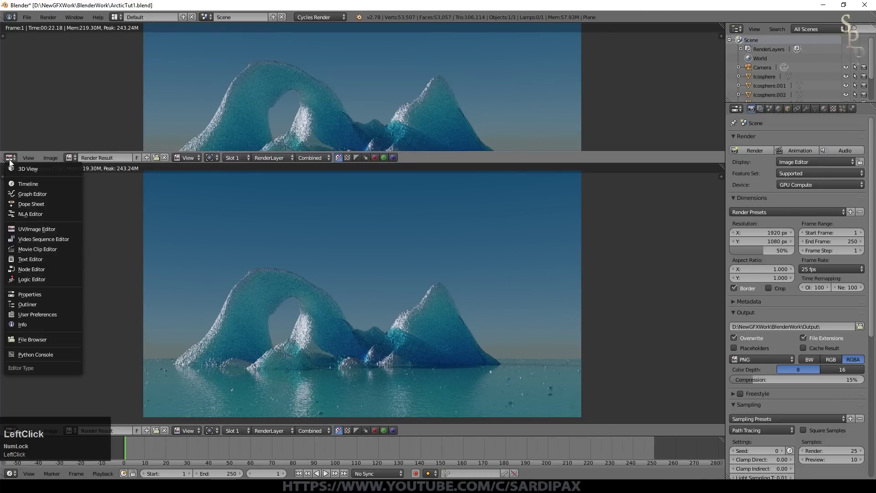
pyautogui.click(46, 275)
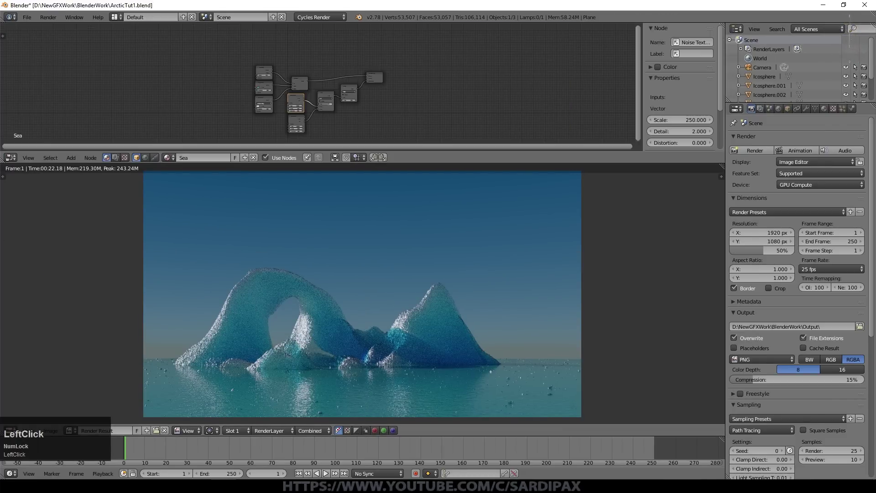
pyautogui.click(115, 157)
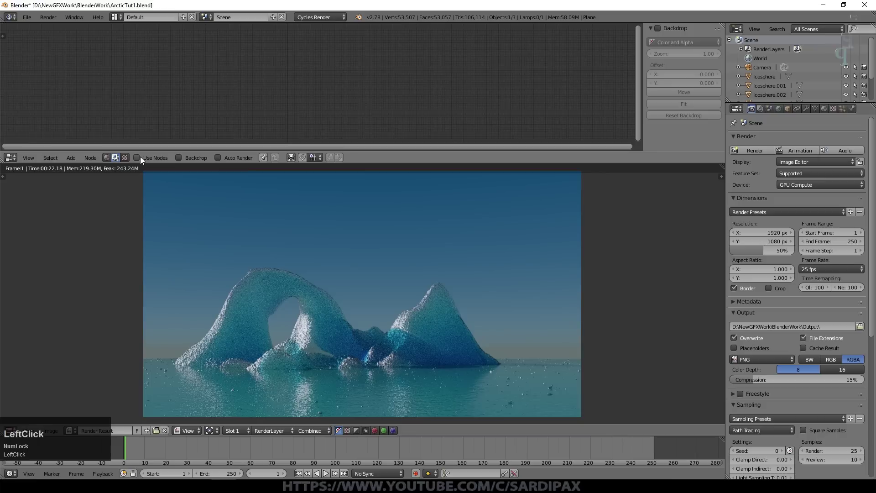
pyautogui.click(136, 158)
pyautogui.scroll(3, 224, 52)
pyautogui.moveTo(224, 52); pyautogui.dragTo(96, 53)
pyautogui.scroll(-3, 280, 58)
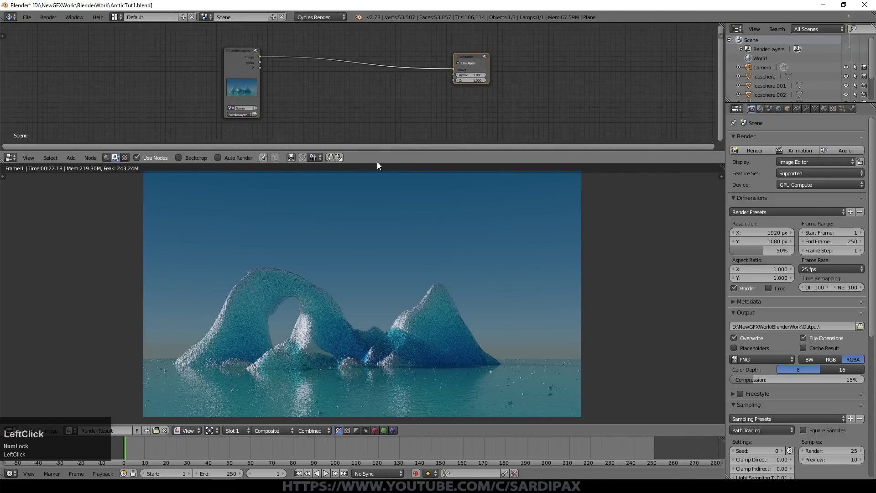
# Enlarge the node area and insert a Gamma node on the link just before the Composite node.
pyautogui.moveTo(377, 165); pyautogui.dragTo(115, 246)
pyautogui.click(72, 239)
pyautogui.moveTo(87, 202)
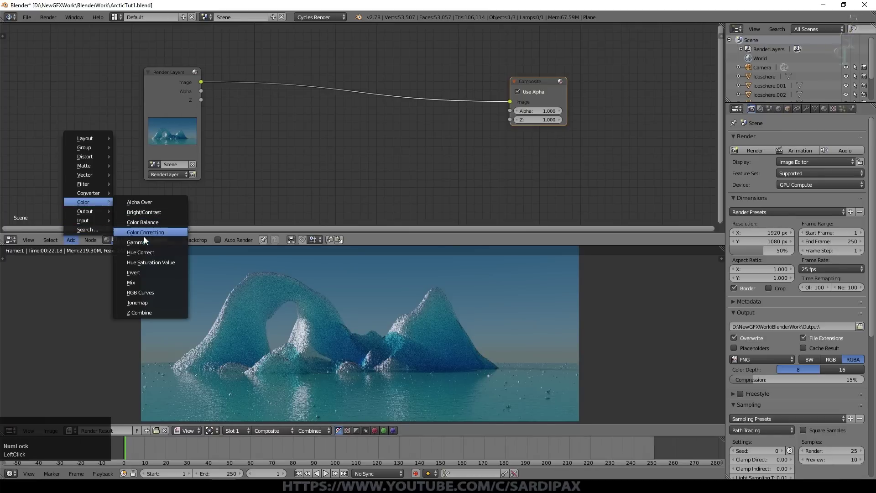
pyautogui.click(143, 240)
pyautogui.click(433, 90)
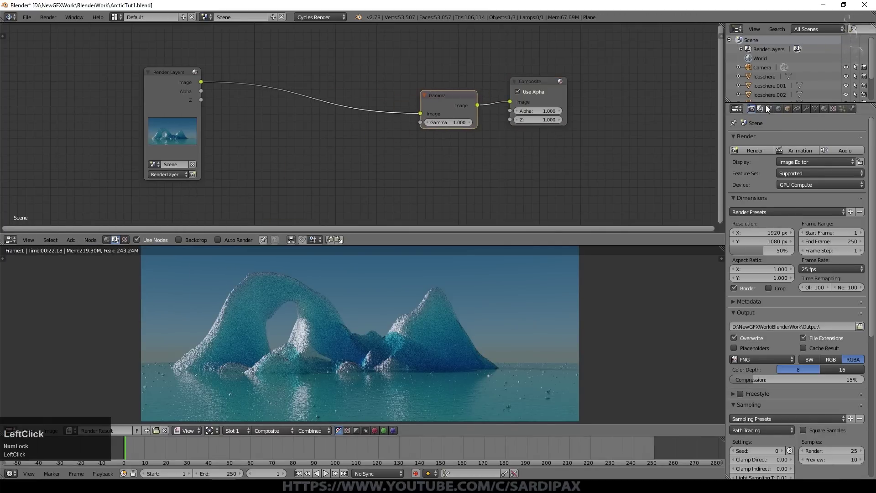
# Set the scene's Color Management look to Medium High Contrast.
pyautogui.click(769, 109)
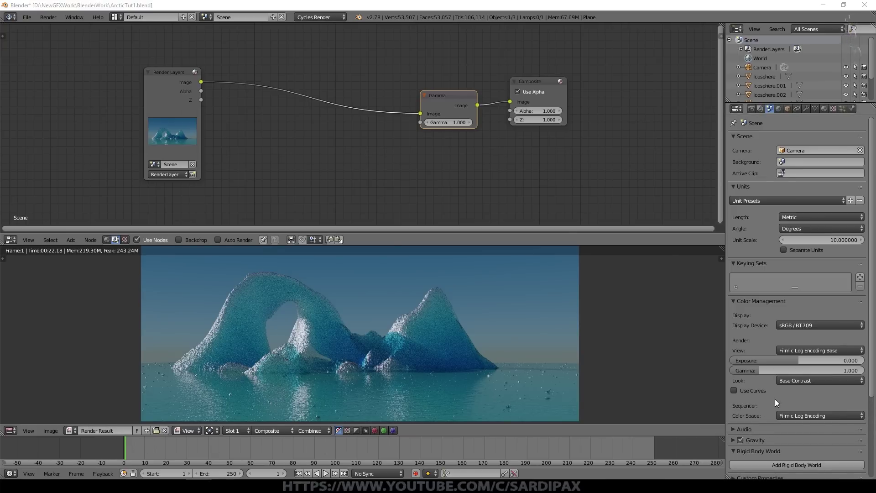
pyautogui.click(792, 382)
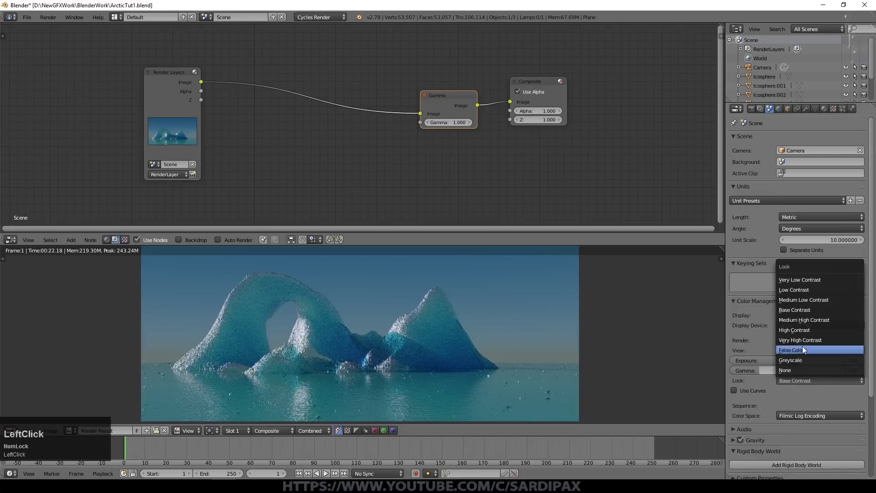
pyautogui.click(812, 319)
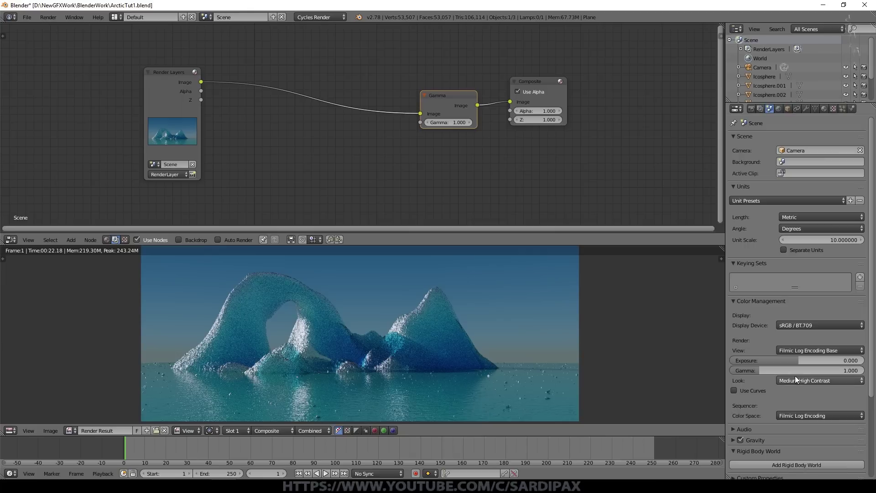
# Raise the Gamma node's value to 1.100 and give the render preview more room.
pyautogui.click(470, 122)
pyautogui.scroll(-2, 529, 326)
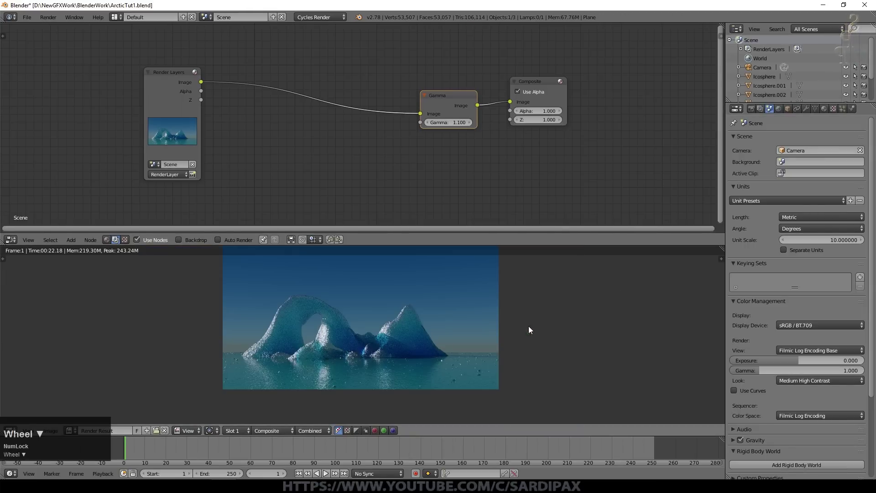
pyautogui.keyDown('shift'); pyautogui.moveTo(429, 320); pyautogui.dragTo(543, 275, button='middle'); pyautogui.keyUp('shift')
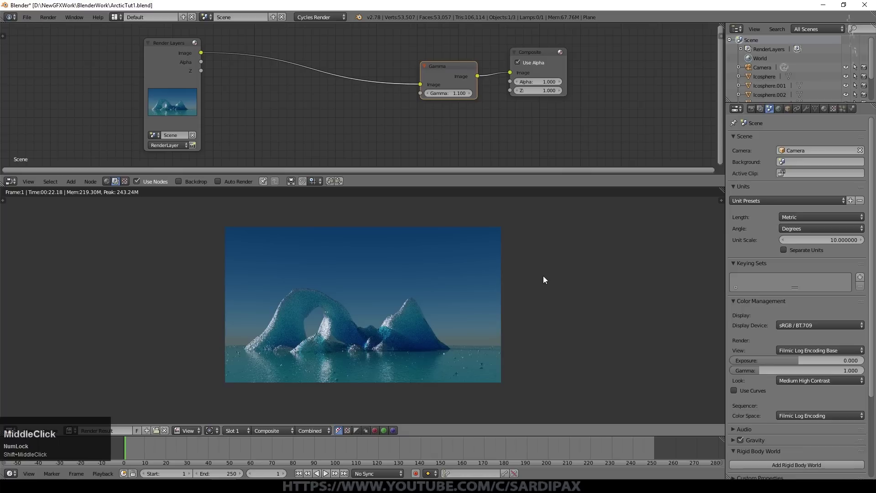
pyautogui.scroll(2, 542, 276)
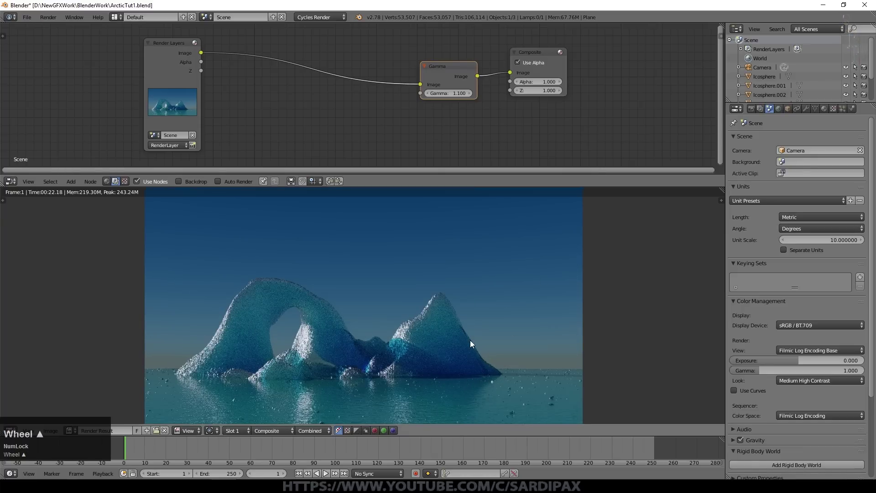
# Insert a Color Balance node between Render Layers and Gamma, using the Offset/Power/Slope (ASC-CDL) correction formula.
pyautogui.click(71, 181)
pyautogui.moveTo(84, 143)
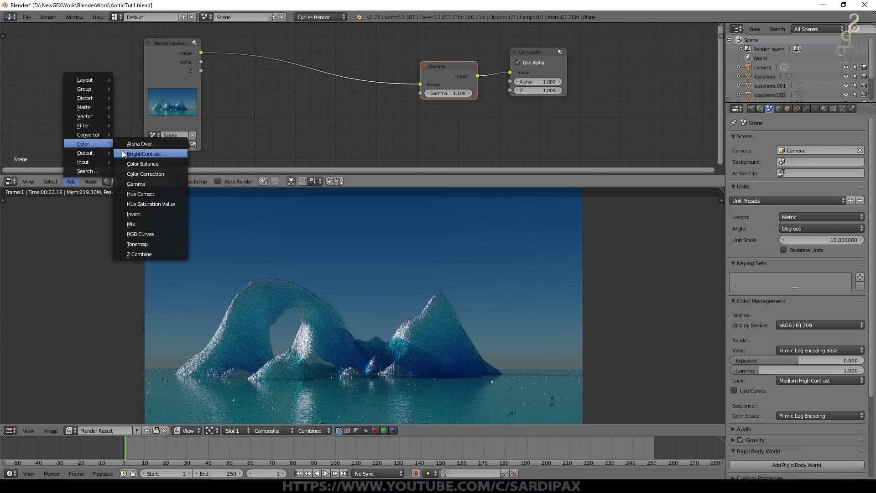
pyautogui.click(127, 163)
pyautogui.click(230, 34)
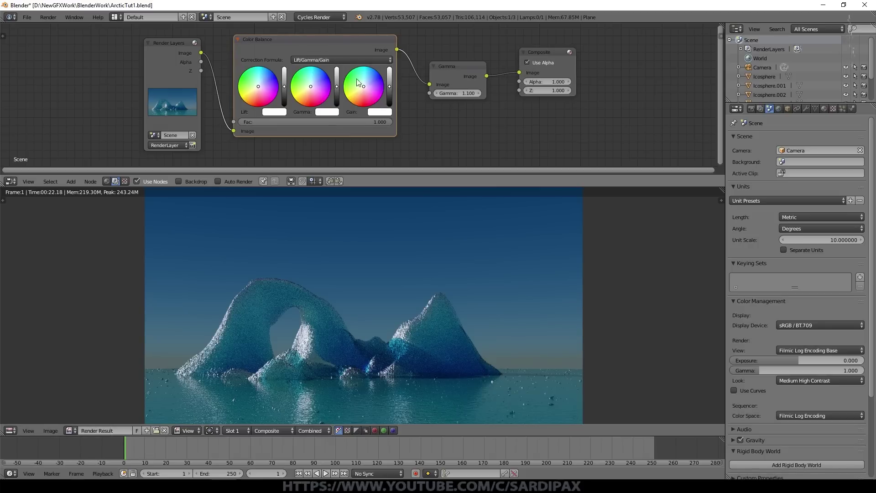
pyautogui.click(329, 60)
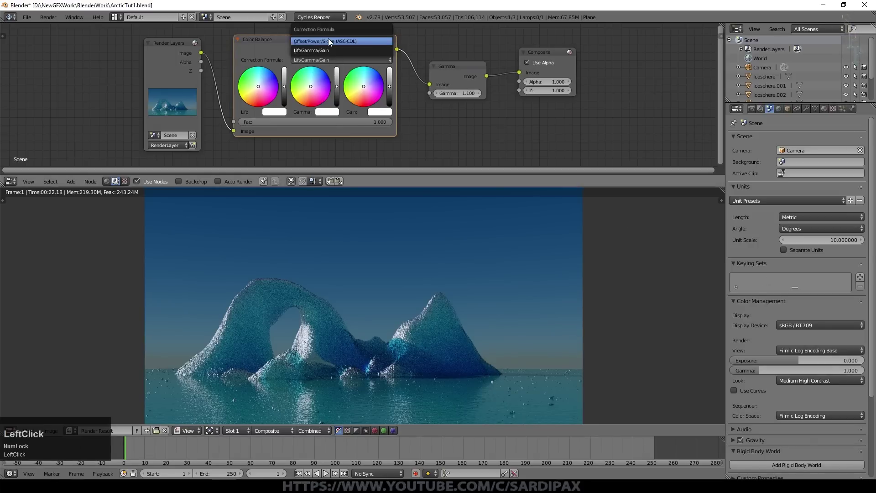
pyautogui.click(330, 41)
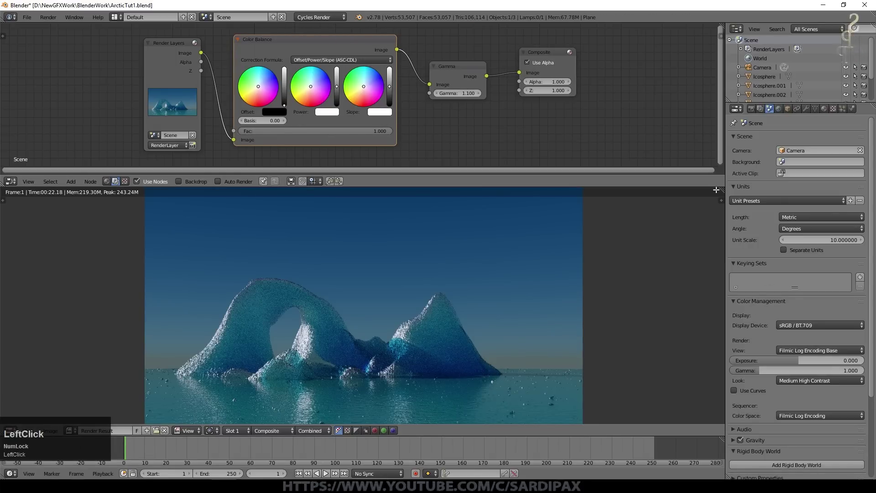
# Shift the Color Balance node's Slope colour slightly towards a warm tone.
pyautogui.keyDown('shift'); pyautogui.moveTo(436, 131); pyautogui.dragTo(496, 143, button='middle'); pyautogui.keyUp('shift')
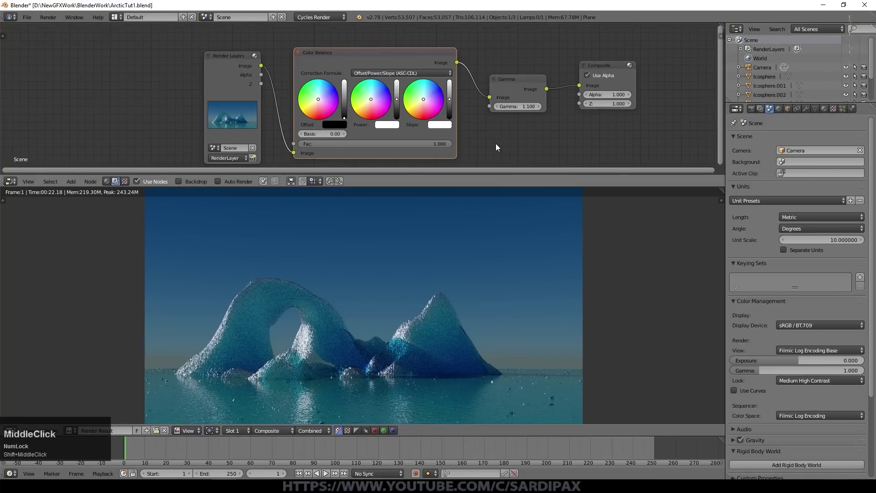
pyautogui.click(420, 104)
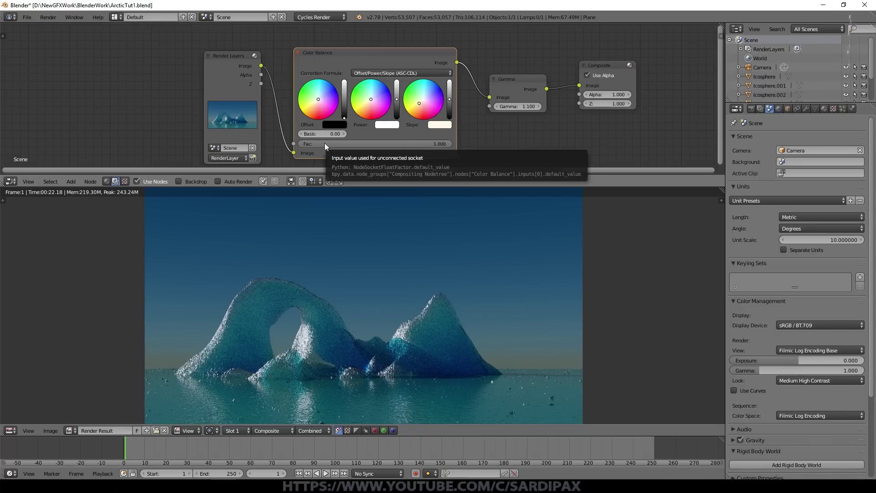
pyautogui.click(419, 104)
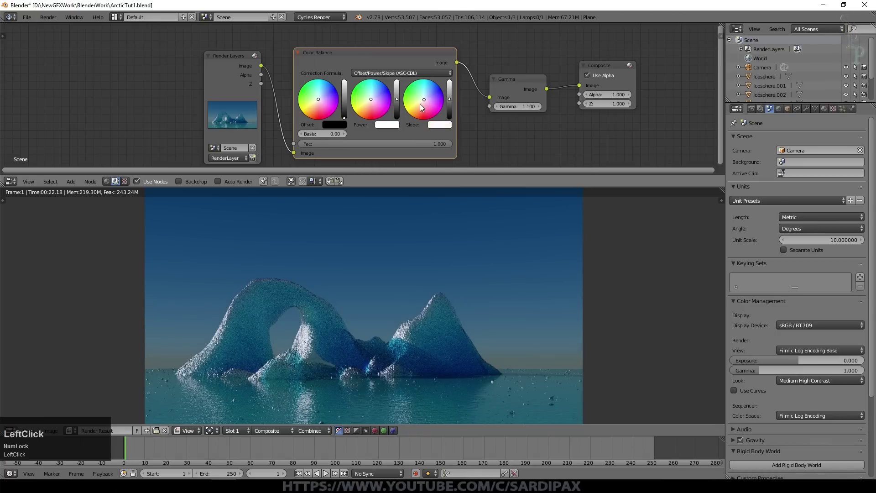
# Make room after the Render Layers node and insert an Ellipse Mask node on its link to Color Balance.
pyautogui.middleClick(444, 275)
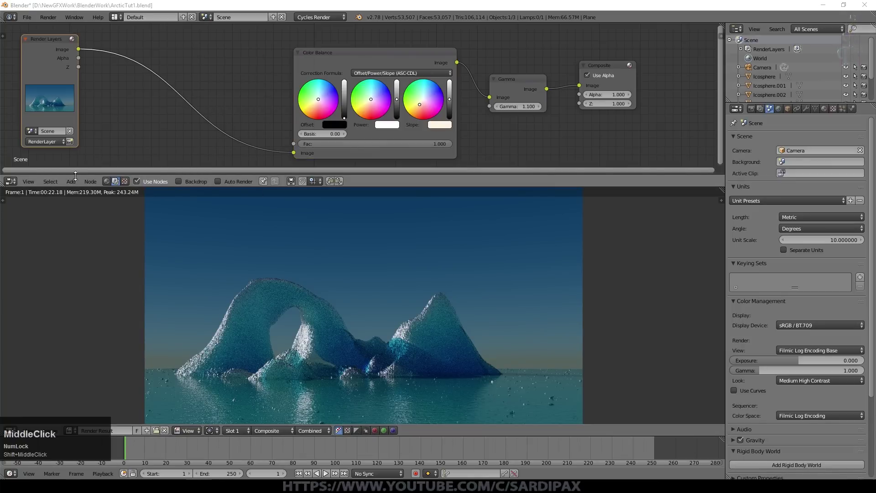
pyautogui.click(71, 181)
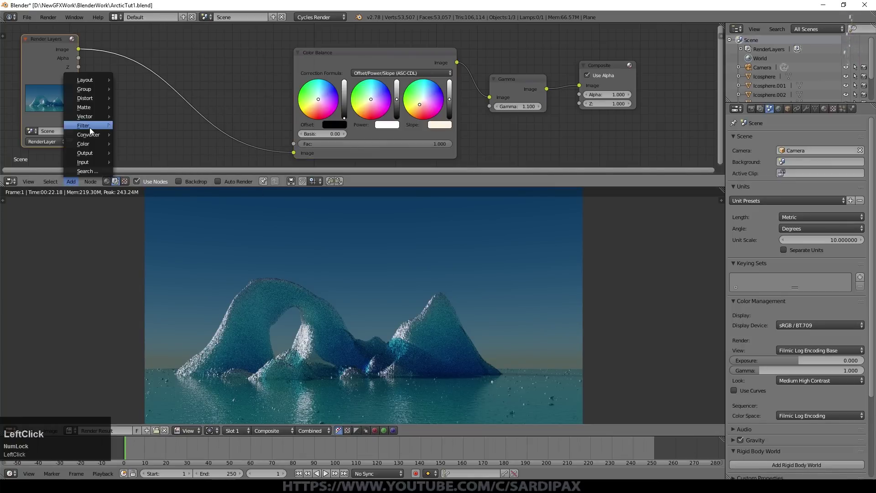
pyautogui.moveTo(89, 108)
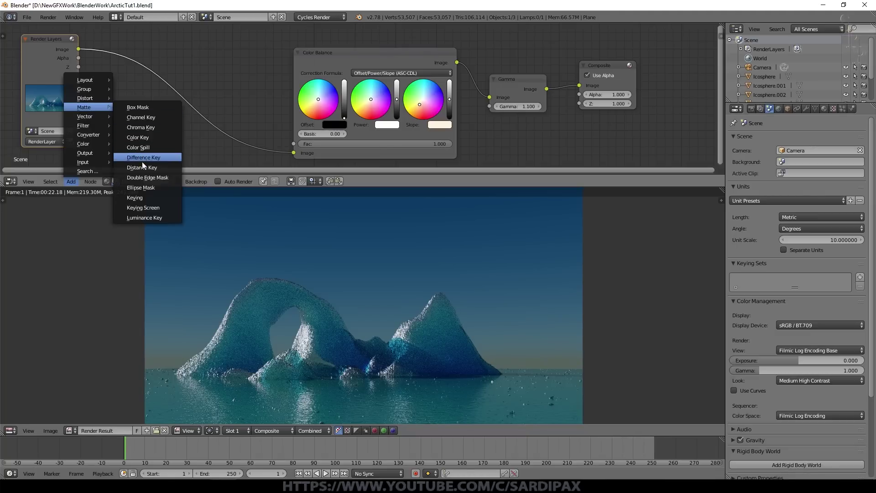
pyautogui.click(141, 187)
pyautogui.click(124, 67)
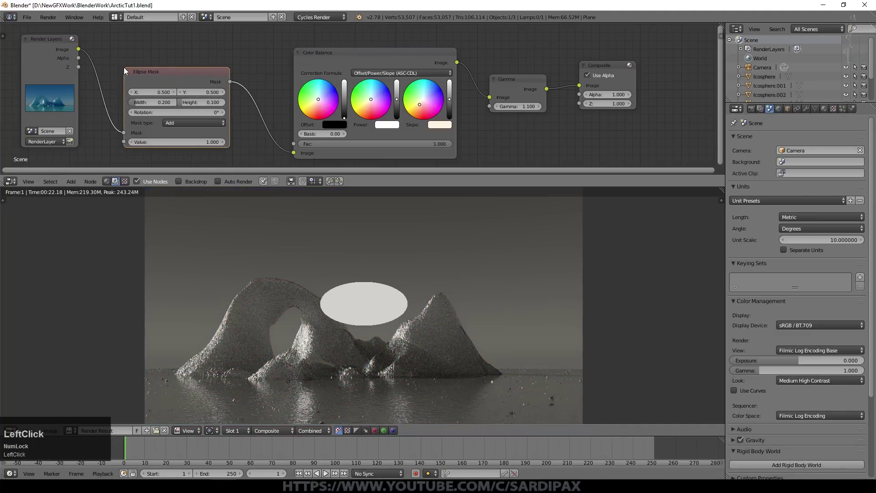
# Set the Ellipse Mask's width to 0.909 and height to 0.482, with the mask type Not.
pyautogui.moveTo(155, 103); pyautogui.dragTo(288, 102)
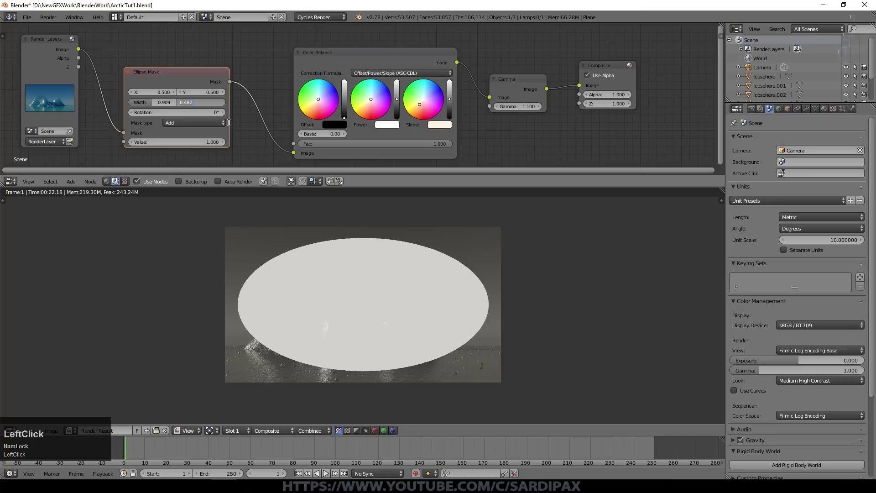
pyautogui.click(603, 282)
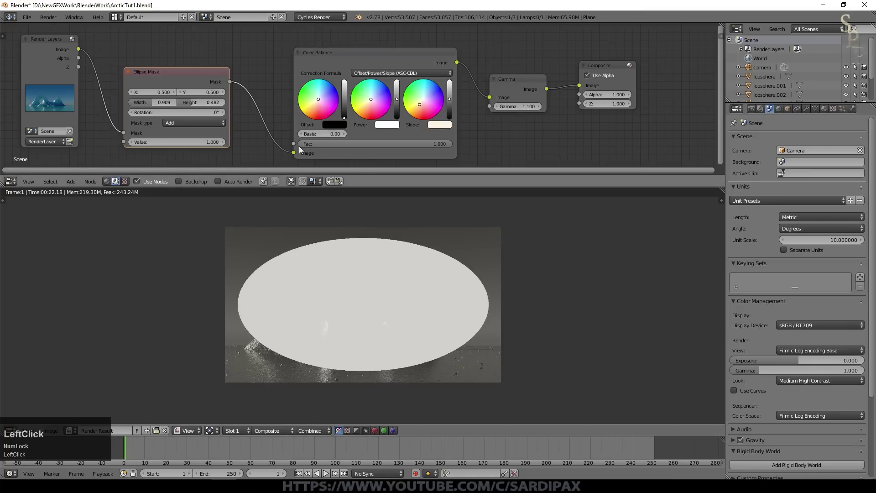
pyautogui.click(197, 120)
# Detach the Ellipse Mask from the Render Layers link and place it below the Render Layers node.
pyautogui.click(179, 91)
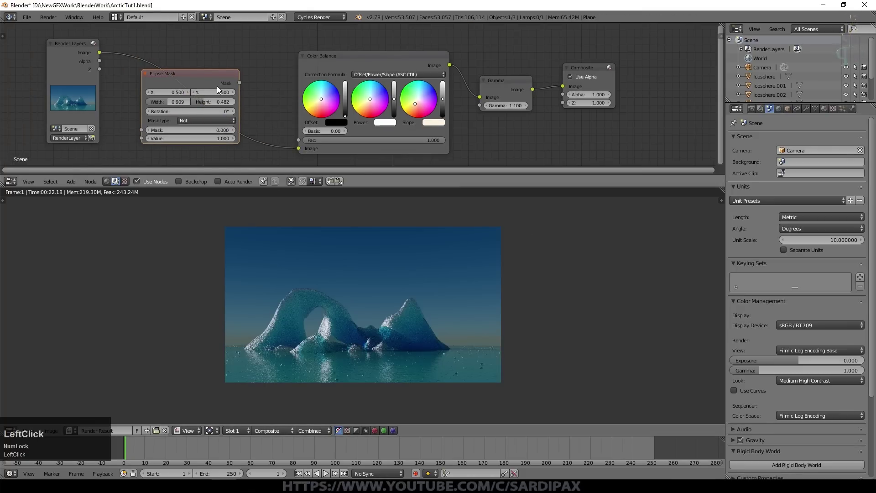
pyautogui.moveTo(217, 85); pyautogui.dragTo(165, 118)
pyautogui.scroll(-3, 214, 123)
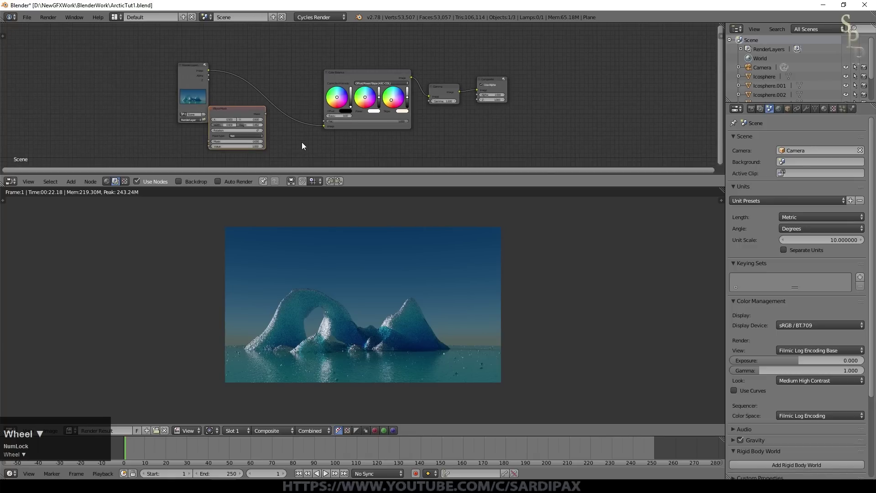
pyautogui.moveTo(302, 146); pyautogui.dragTo(319, 118, button='middle')
pyautogui.scroll(4, 333, 88)
# Add a Blur node beside the Ellipse Mask and connect the mask output to the blur's image input.
pyautogui.click(152, 89)
pyautogui.click(71, 181)
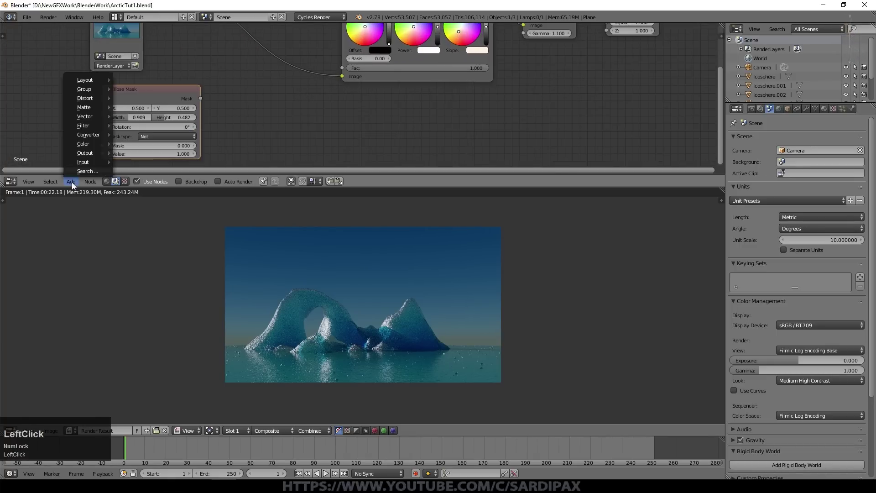
pyautogui.moveTo(89, 126)
pyautogui.click(144, 138)
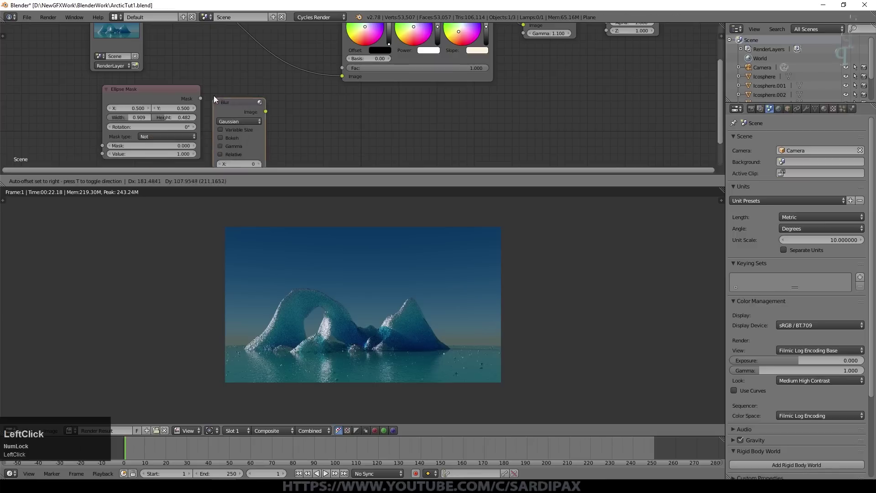
pyautogui.click(217, 67)
pyautogui.moveTo(222, 96); pyautogui.dragTo(218, 75, button='middle')
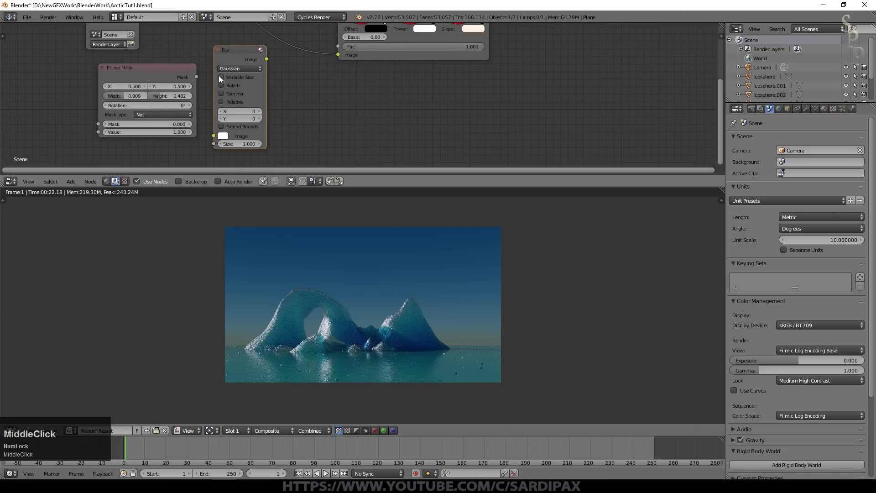
pyautogui.moveTo(196, 77); pyautogui.dragTo(218, 135)
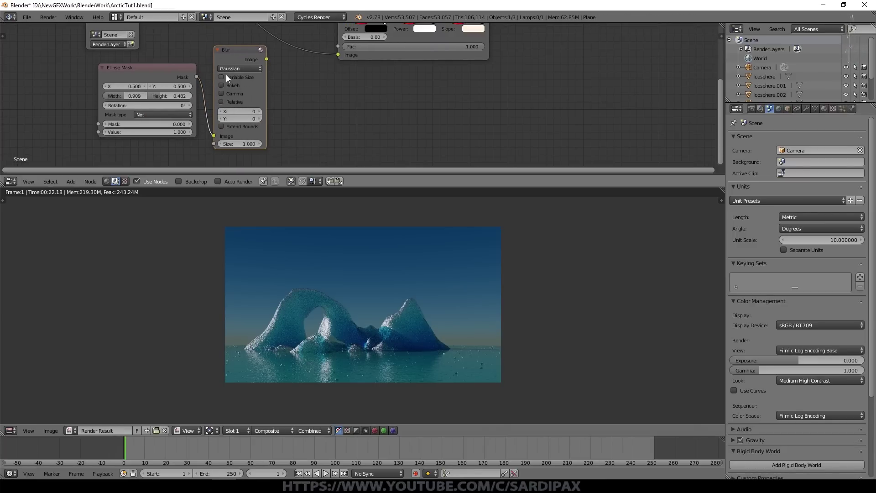
# Set the Blur node to Fast Gaussian with relative sizing and a blur amount of 25%.
pyautogui.click(229, 69)
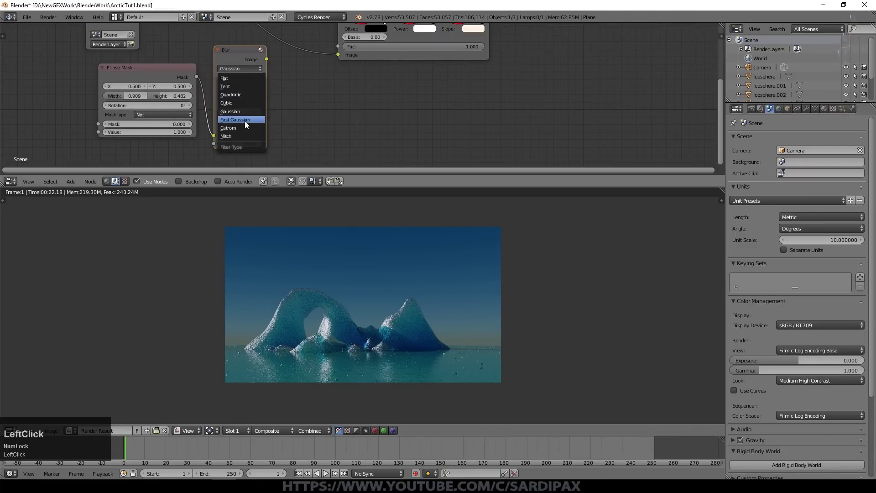
pyautogui.click(245, 120)
pyautogui.click(222, 77)
pyautogui.click(249, 104)
pyautogui.write('25')
pyautogui.press('Return')
# Insert a Mix node between Render Layers and Color Balance, and feed the blurred mask into its second image input.
pyautogui.press('Home')
pyautogui.click(73, 181)
pyautogui.moveTo(91, 143)
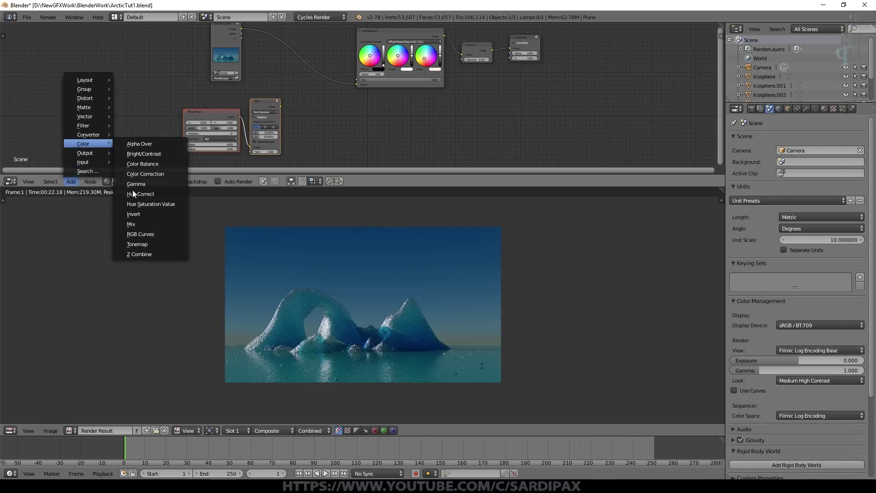
pyautogui.click(139, 219)
pyautogui.click(318, 67)
pyautogui.scroll(3, 329, 105)
pyautogui.moveTo(201, 118); pyautogui.dragTo(258, 106)
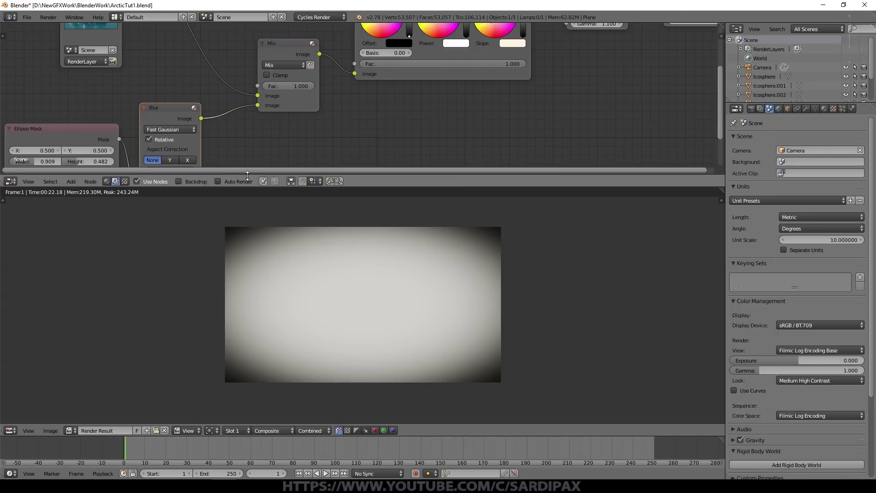
# Set the Mix node's factor to 0.49 and its blend type to Multiply.
pyautogui.click(290, 87)
pyautogui.press('BackSpace')
pyautogui.write('0.49')
pyautogui.press('Return')
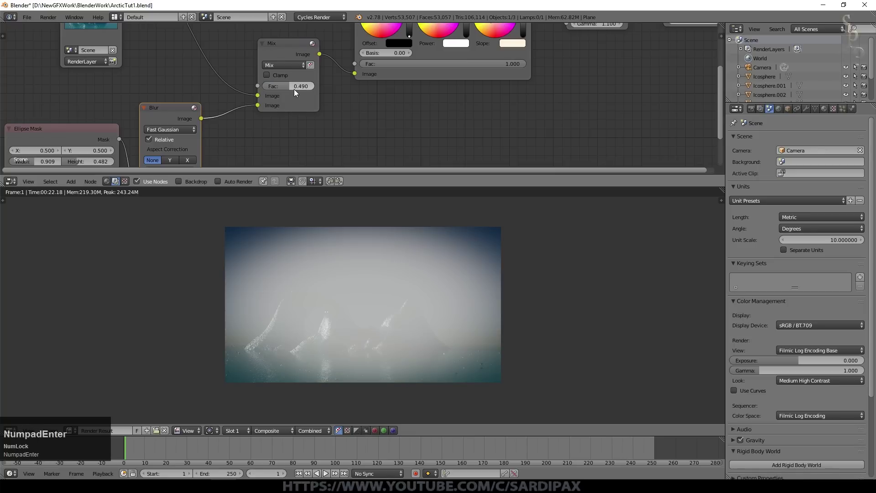
pyautogui.click(291, 66)
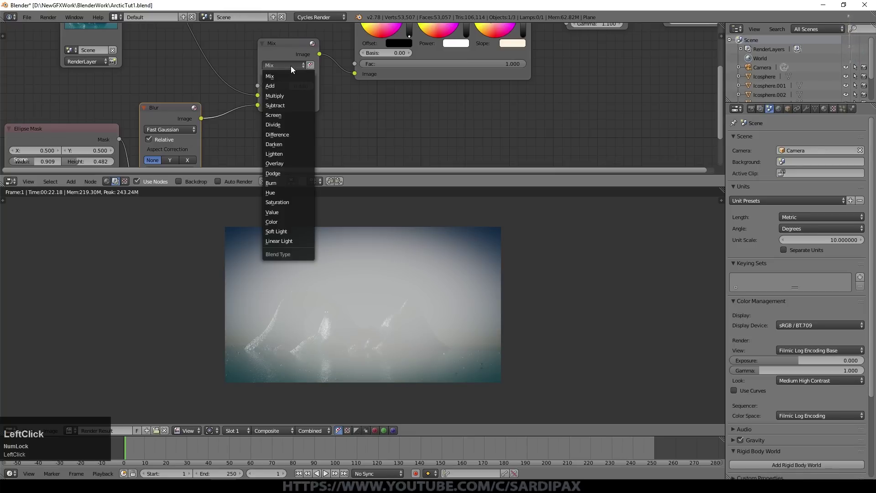
pyautogui.click(288, 95)
# Toggle muting of the Ellipse Mask node to compare the image with and without the vignette.
pyautogui.click(84, 128)
pyautogui.press('m')
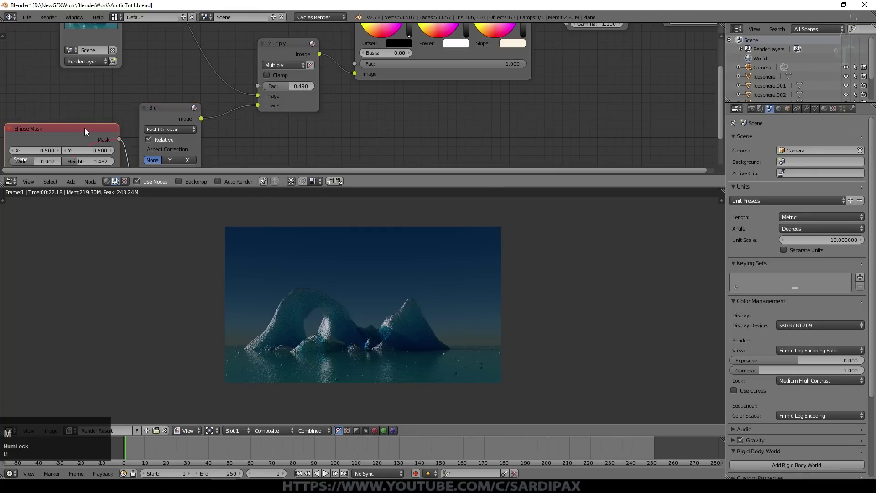
pyautogui.press('m')
pyautogui.press('m')
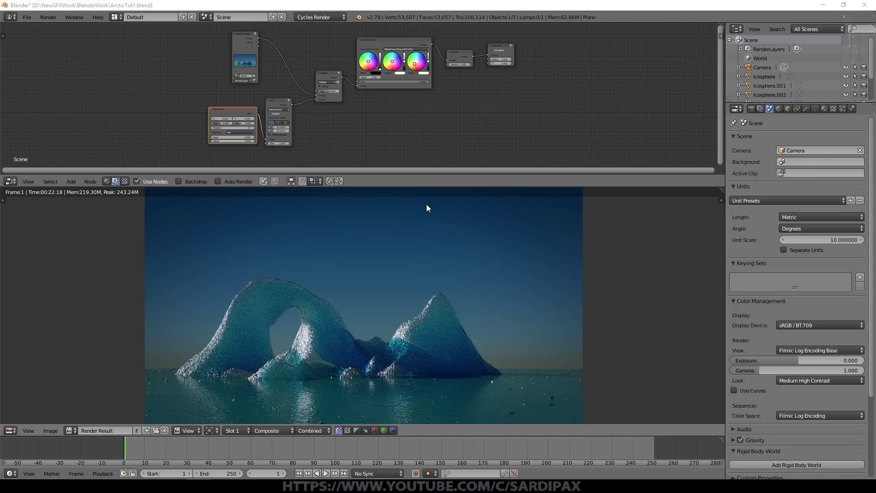
# Move Render Layers further away and insert a Glare node on its link to the Multiply node.
pyautogui.moveTo(238, 35); pyautogui.dragTo(79, 20)
pyautogui.click(71, 181)
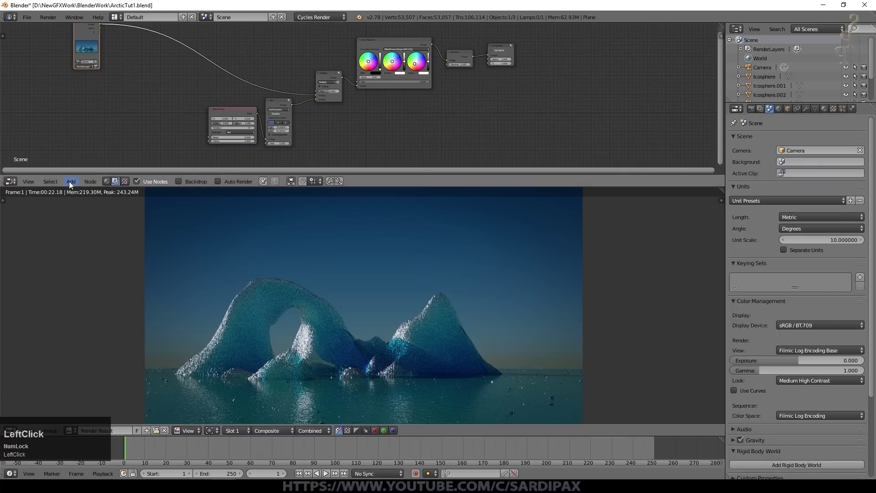
pyautogui.moveTo(86, 125)
pyautogui.click(145, 205)
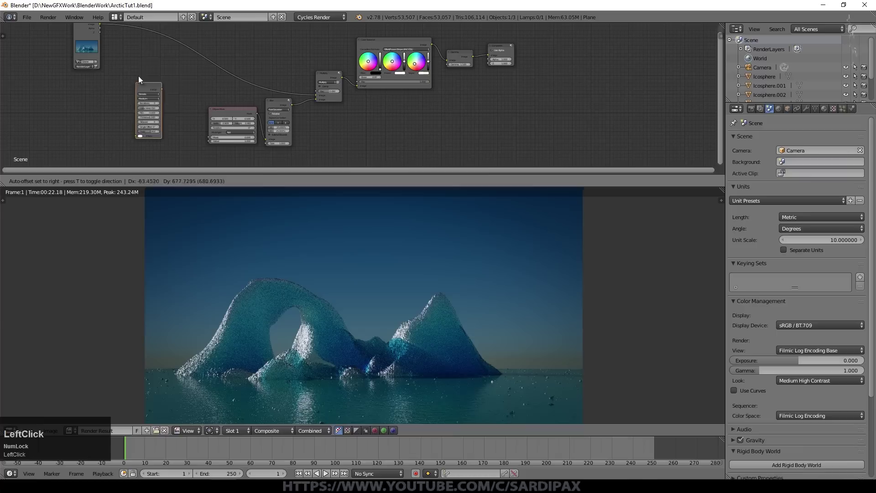
pyautogui.click(180, 29)
pyautogui.moveTo(142, 59); pyautogui.dragTo(353, 90, button='middle')
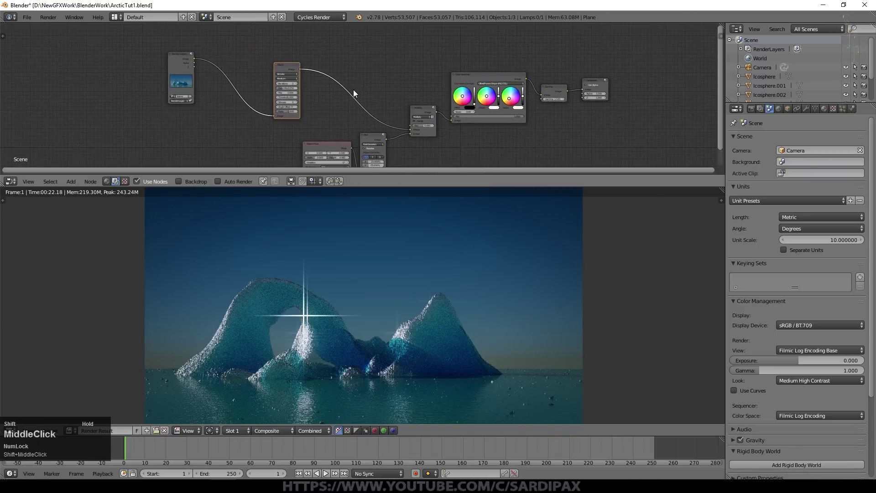
# Set the Glare node's type to Fog Glow and its threshold to 0.5.
pyautogui.scroll(3, 340, 67)
pyautogui.scroll(2, 340, 71)
pyautogui.moveTo(228, 75); pyautogui.dragTo(212, 43, button='middle')
pyautogui.click(212, 43)
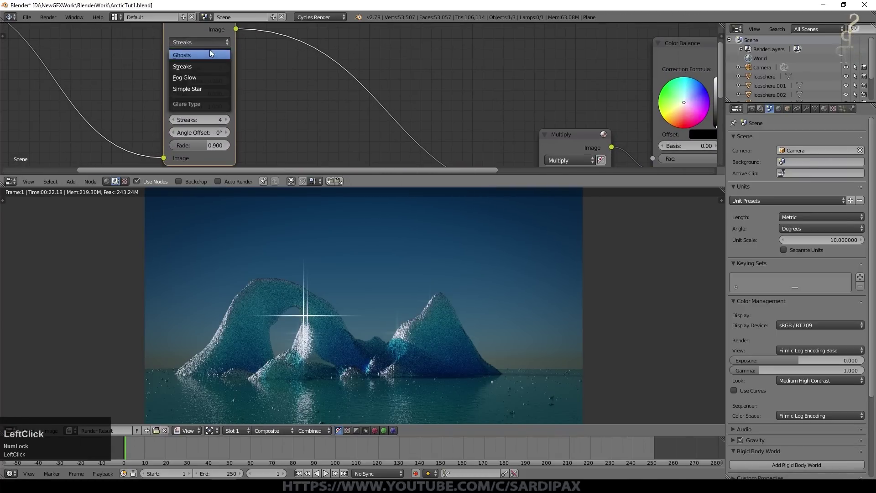
pyautogui.click(206, 75)
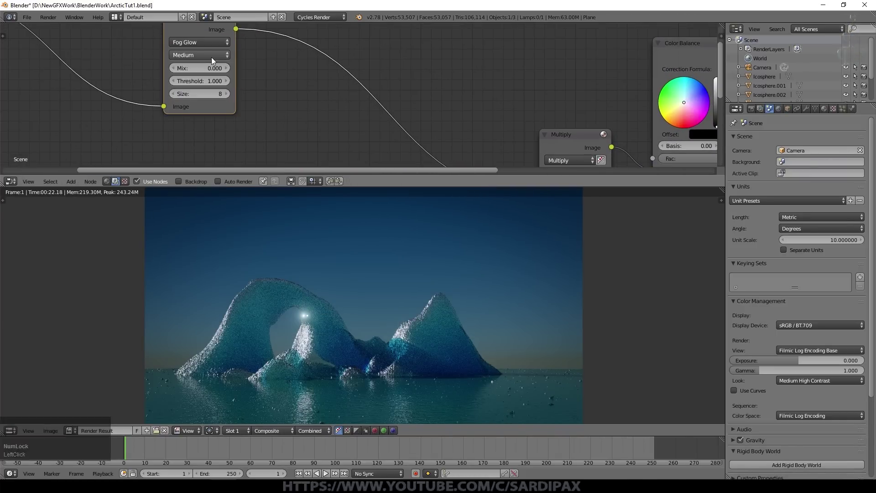
pyautogui.click(213, 81)
pyautogui.write('0.5')
pyautogui.press('Return')
# Lower the Glare node's Mix value to -0.7.
pyautogui.scroll(-4, 213, 81)
pyautogui.moveTo(213, 81); pyautogui.dragTo(274, 94, button='middle')
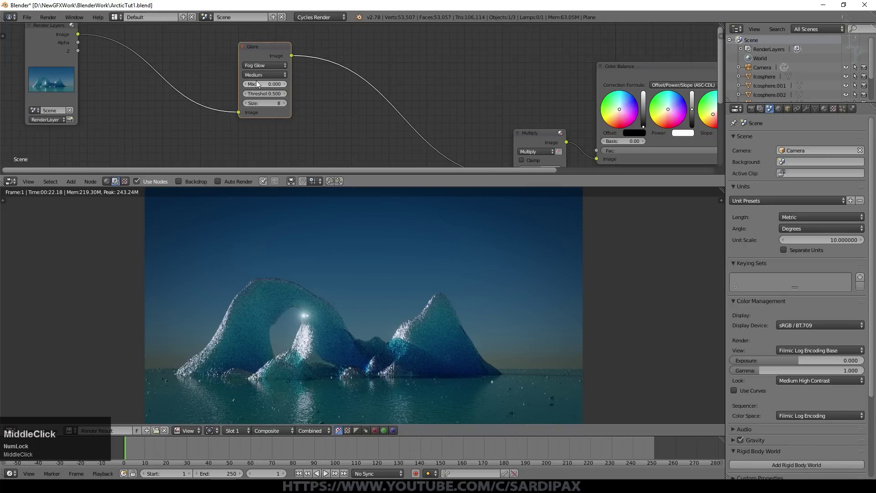
pyautogui.click(245, 84)
pyautogui.click(247, 84)
pyautogui.click(246, 84)
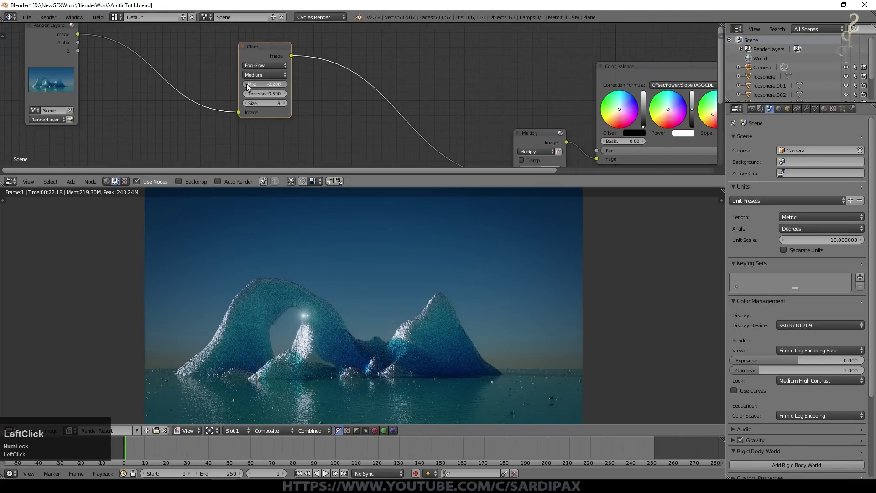
pyautogui.click(246, 85)
pyautogui.click(246, 85)
pyautogui.click(246, 84)
pyautogui.click(247, 84)
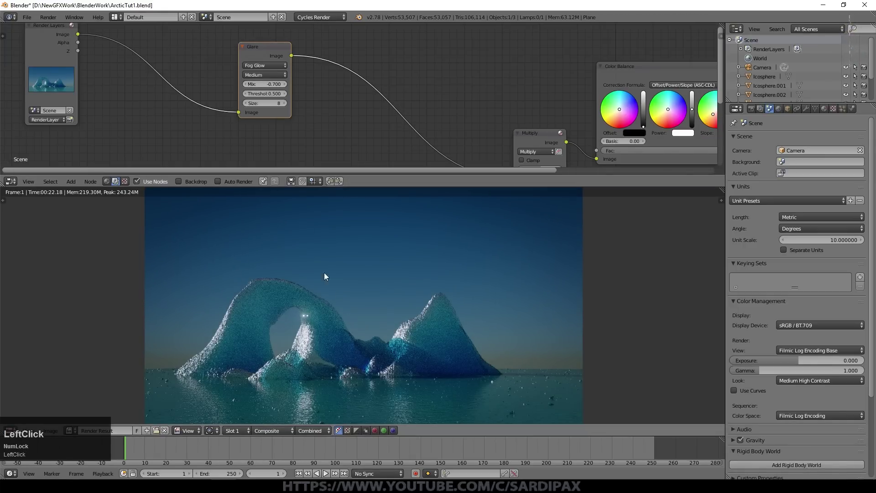
# Reduce the Glare size to 6 and its threshold to 0.2, checking the glow on the iceberg highlights.
pyautogui.scroll(-4, 319, 306)
pyautogui.scroll(10, 319, 305)
pyautogui.scroll(-2, 274, 109)
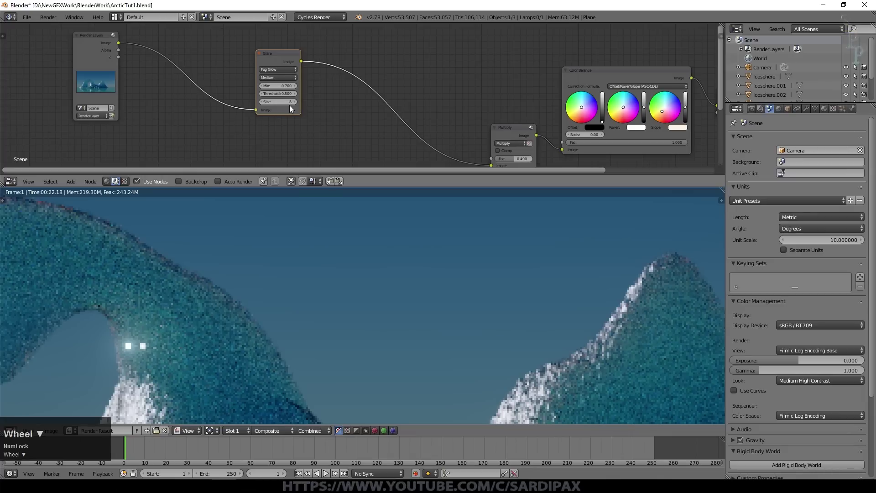
pyautogui.click(262, 101)
pyautogui.click(261, 102)
pyautogui.scroll(-7, 323, 255)
pyautogui.scroll(5, 322, 254)
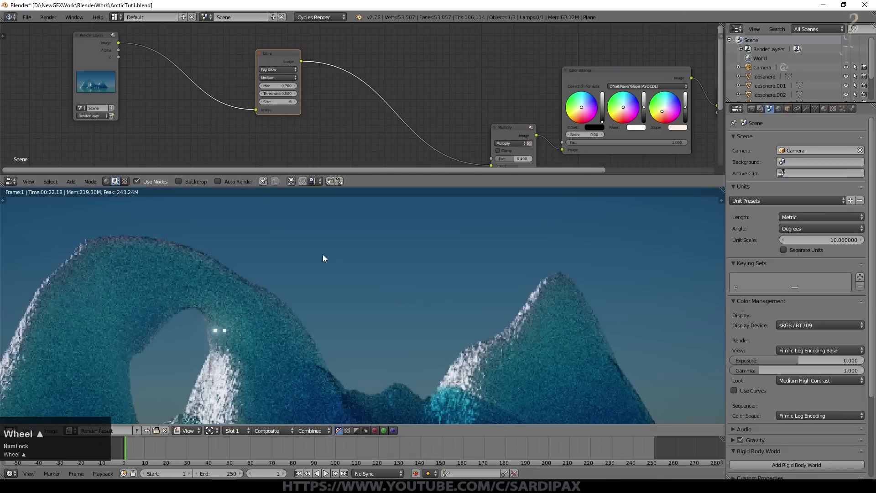
pyautogui.scroll(-3, 239, 324)
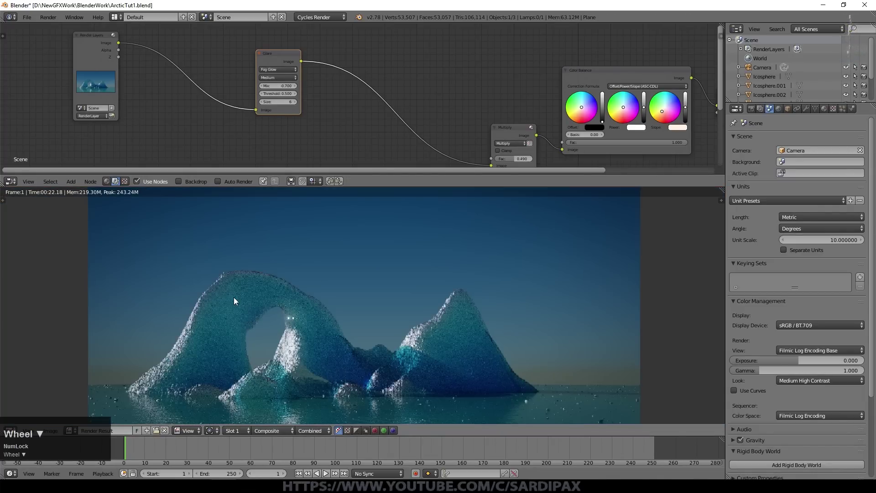
pyautogui.scroll(3, 311, 163)
pyautogui.scroll(-4, 683, 193)
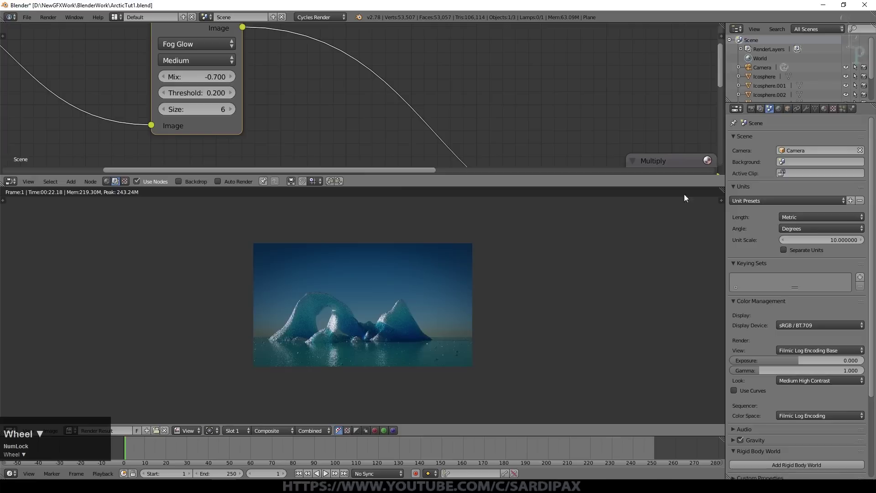
# Set the render resolution percentage to 100% and start a new render of the scene.
pyautogui.click(751, 108)
pyautogui.moveTo(766, 252); pyautogui.dragTo(796, 252)
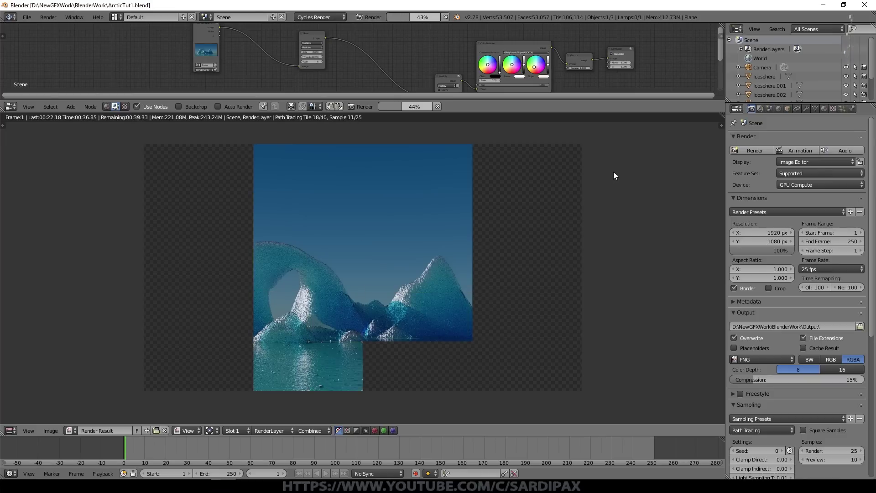
# Set the Gamma node's value to 1.0 and shift the Color Balance slope colour further toward warm orange.
pyautogui.keyDown('shift'); pyautogui.moveTo(613, 171); pyautogui.dragTo(562, 129, button='middle'); pyautogui.keyUp('shift')
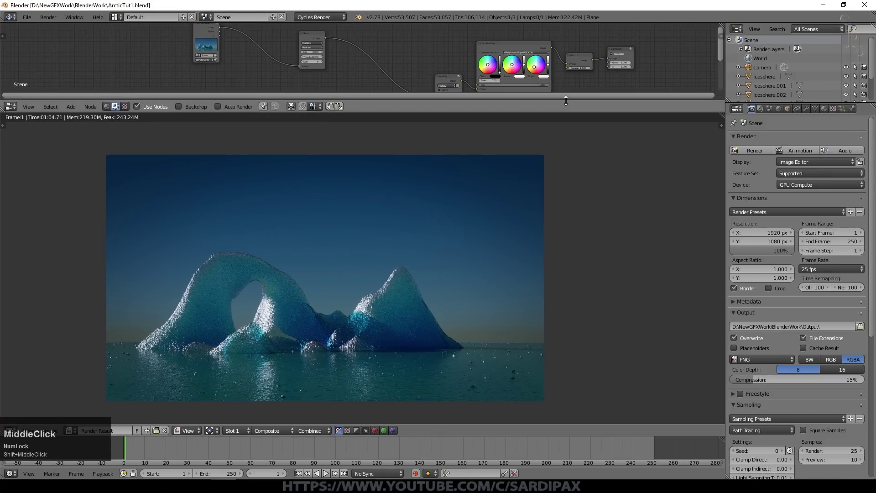
pyautogui.moveTo(564, 114); pyautogui.dragTo(561, 168)
pyautogui.scroll(2, 582, 116)
pyautogui.keyDown('shift'); pyautogui.moveTo(582, 116); pyautogui.dragTo(361, 120, button='middle'); pyautogui.keyUp('shift')
pyautogui.scroll(3, 444, 97)
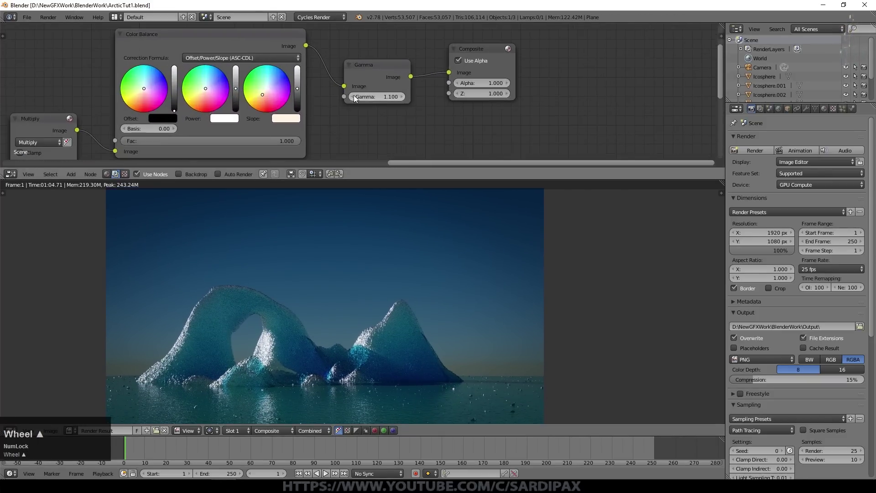
pyautogui.scroll(-2, 543, 287)
pyautogui.keyDown('shift'); pyautogui.scroll(-1, 351, 157); pyautogui.keyUp('shift')
pyautogui.click(259, 81)
pyautogui.scroll(1, 480, 203)
pyautogui.scroll(2, 480, 203)
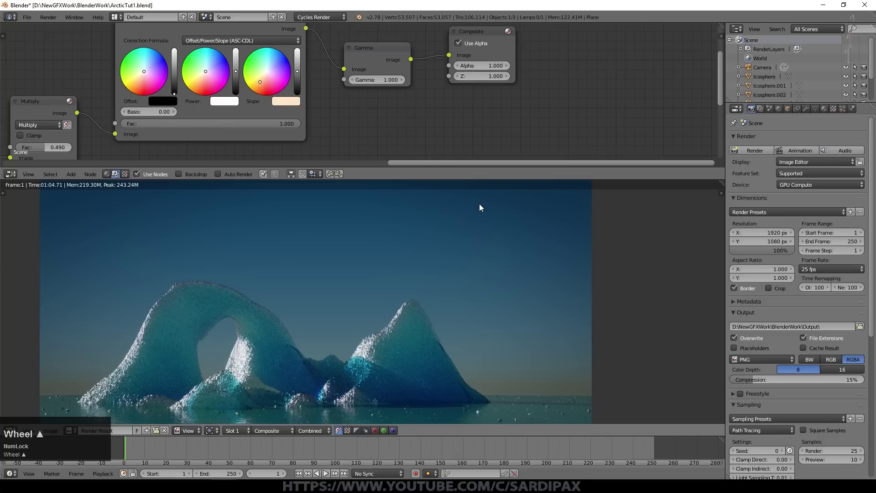
# Tint the Color Balance node's power colour slightly toward pale green.
pyautogui.moveTo(208, 69); pyautogui.dragTo(313, 67, button='middle')
pyautogui.click(308, 76)
pyautogui.click(309, 66)
pyautogui.click(305, 66)
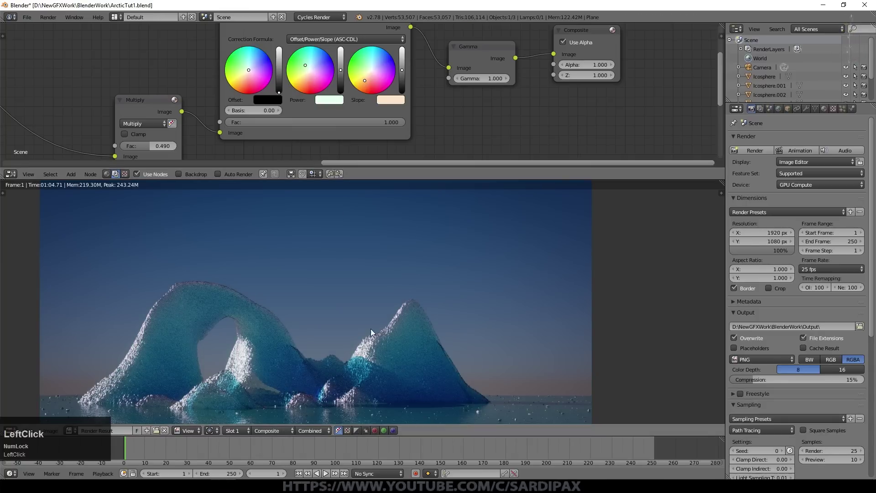
# Show the plane's particle system settings and look over the whole graded iceberg render.
pyautogui.click(807, 108)
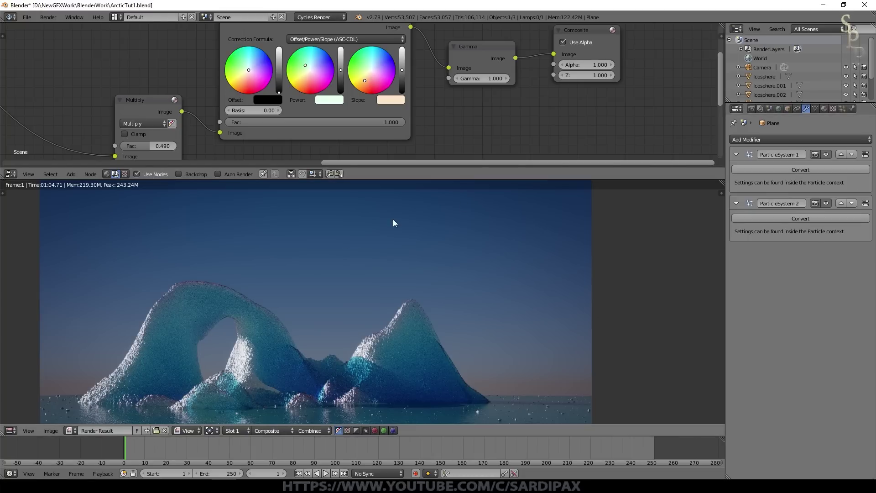
pyautogui.click(842, 110)
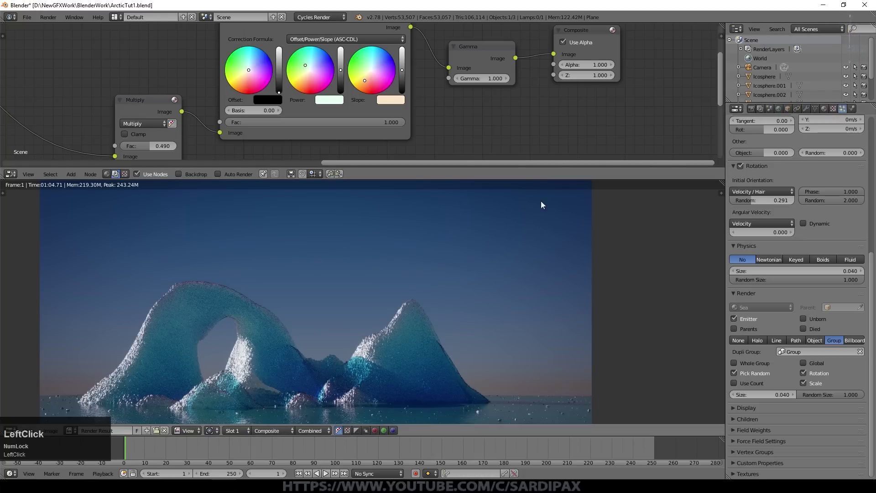
pyautogui.scroll(-4, 453, 288)
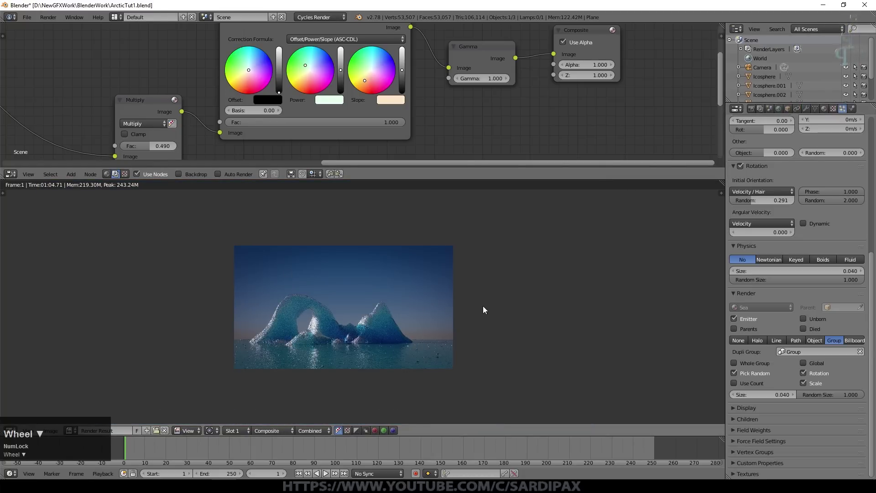
pyautogui.scroll(2, 483, 305)
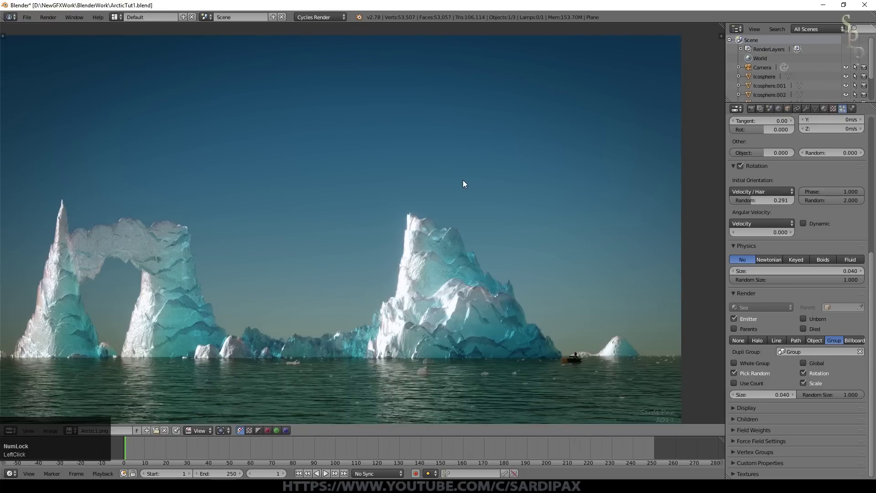
# Examine the Arctic1.png iceberg image as a whole and close up, including the ice surfaces and the water.
pyautogui.scroll(2, 401, 174)
pyautogui.scroll(-2, 402, 174)
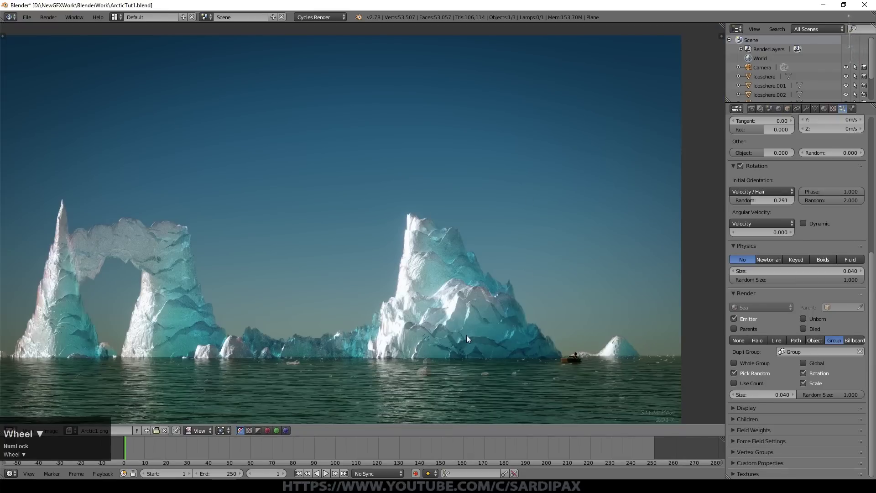
pyautogui.moveTo(466, 335); pyautogui.dragTo(516, 302, button='middle')
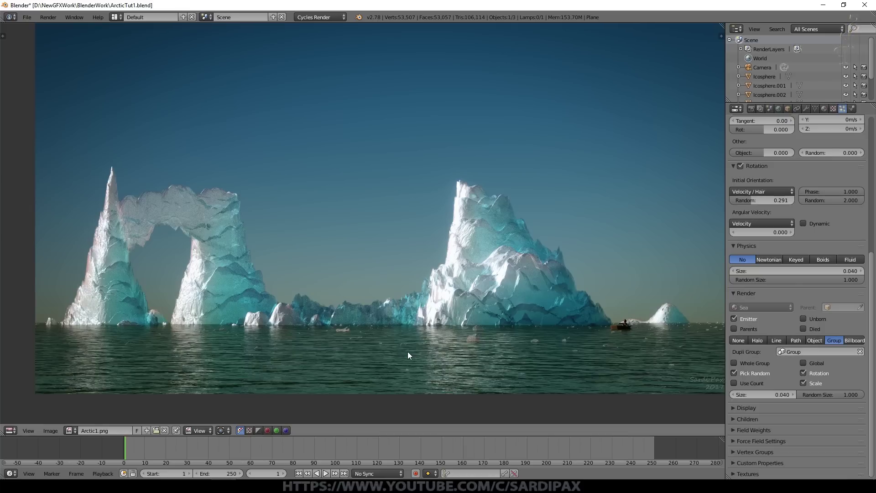
pyautogui.click(516, 292)
pyautogui.scroll(-1, 414, 228)
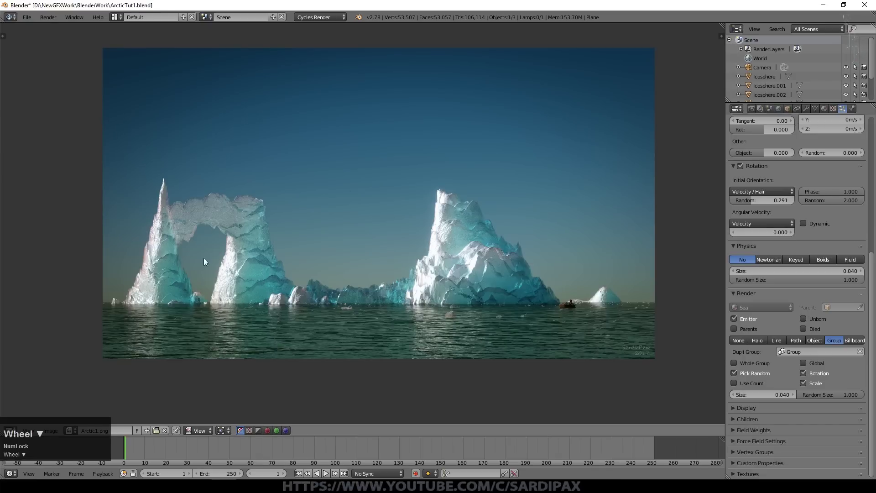
pyautogui.scroll(1, 360, 203)
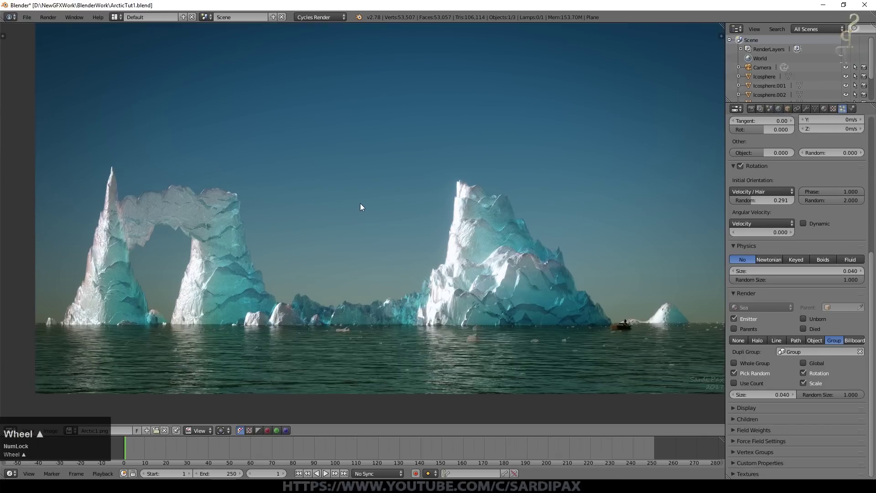
pyautogui.scroll(3, 360, 204)
pyautogui.scroll(-3, 459, 261)
pyautogui.scroll(1, 278, 238)
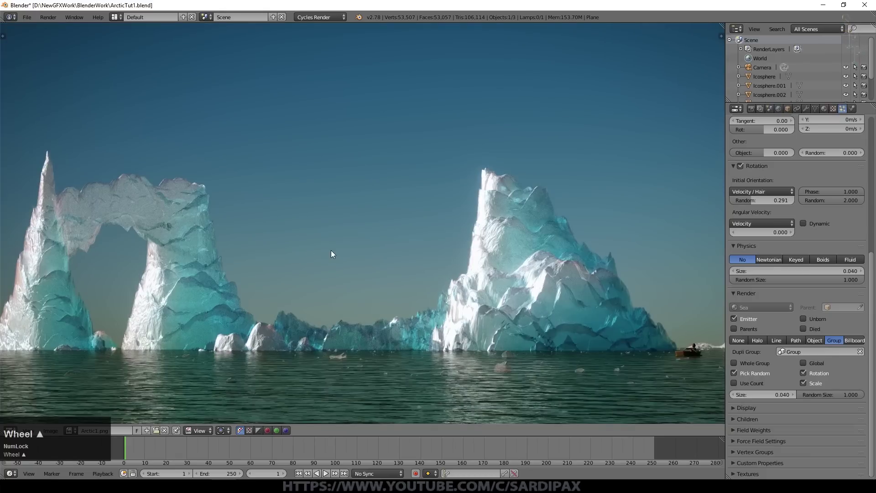